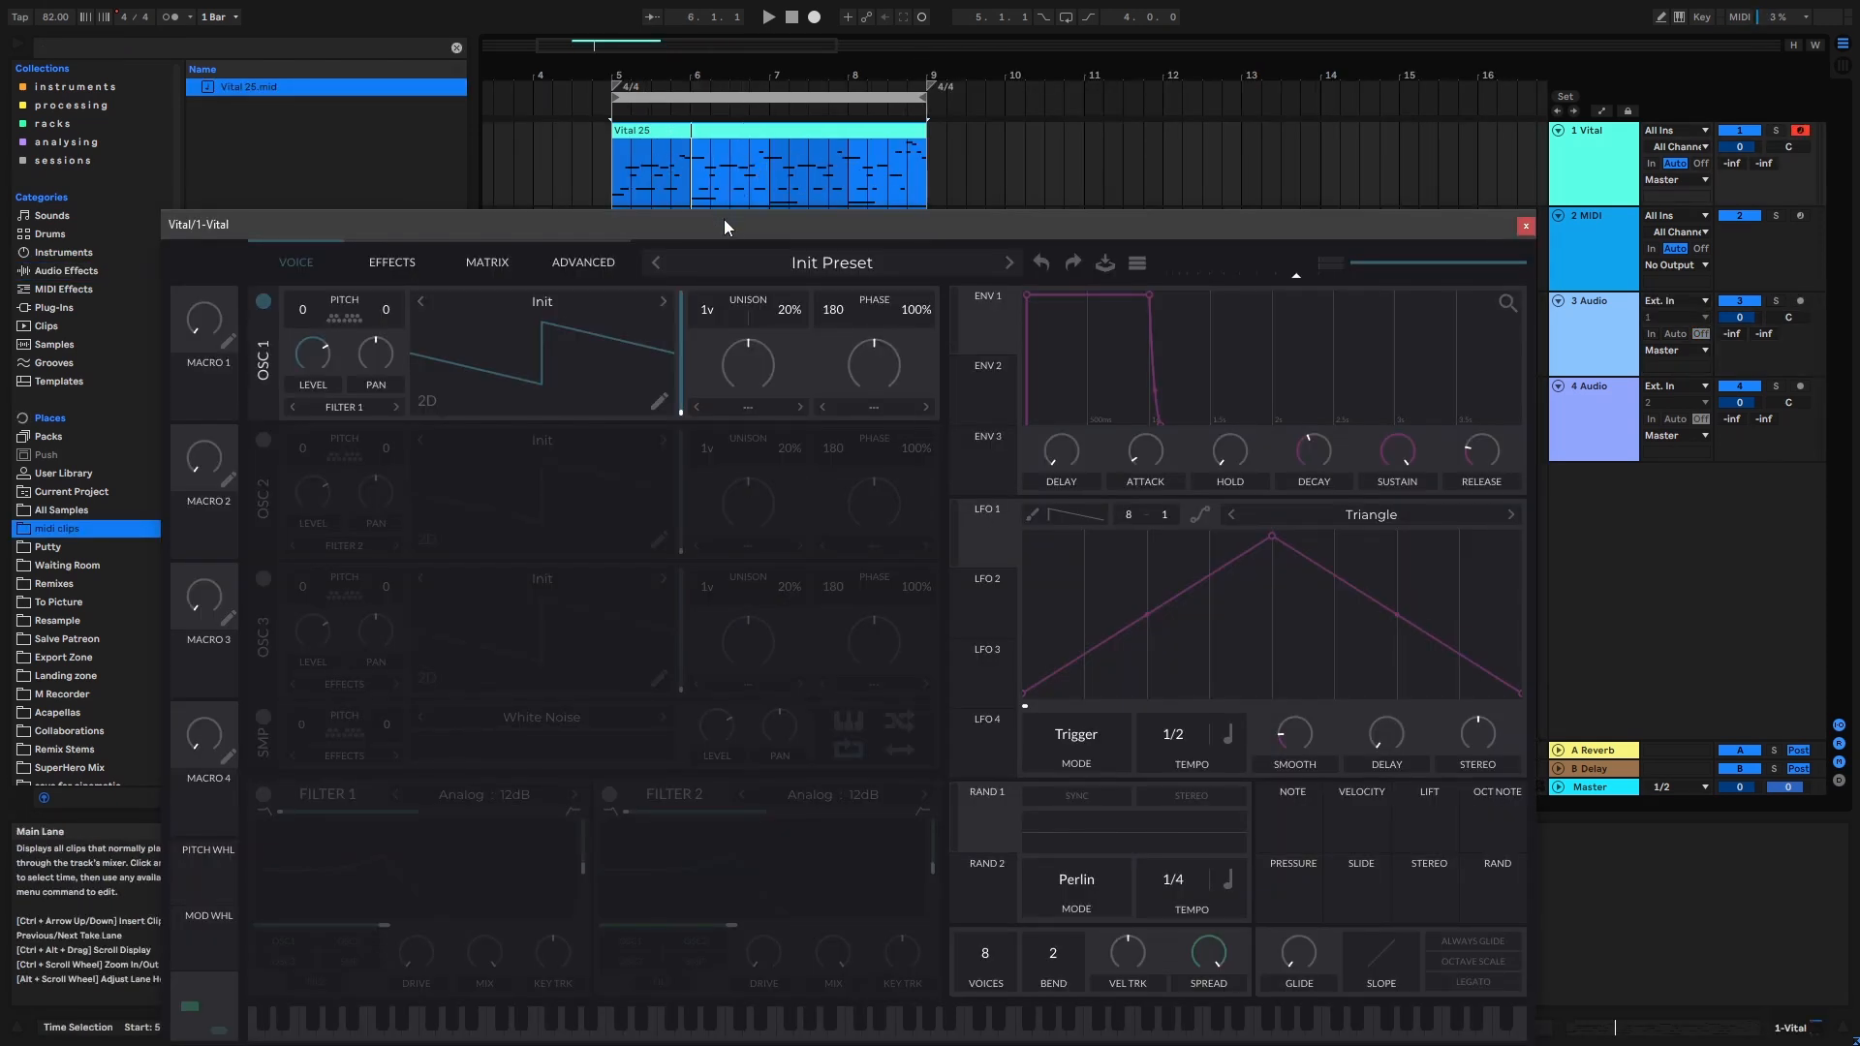
Set envelope 1's sustain to zero and its decay to about 0.54 seconds, auditioning the MIDI clip.
{"action": "left_click_drag", "start_coordinate": [728, 224], "coordinate": [823, 154]}
{"action": "key", "text": "space"}
{"action": "key", "text": "space"}
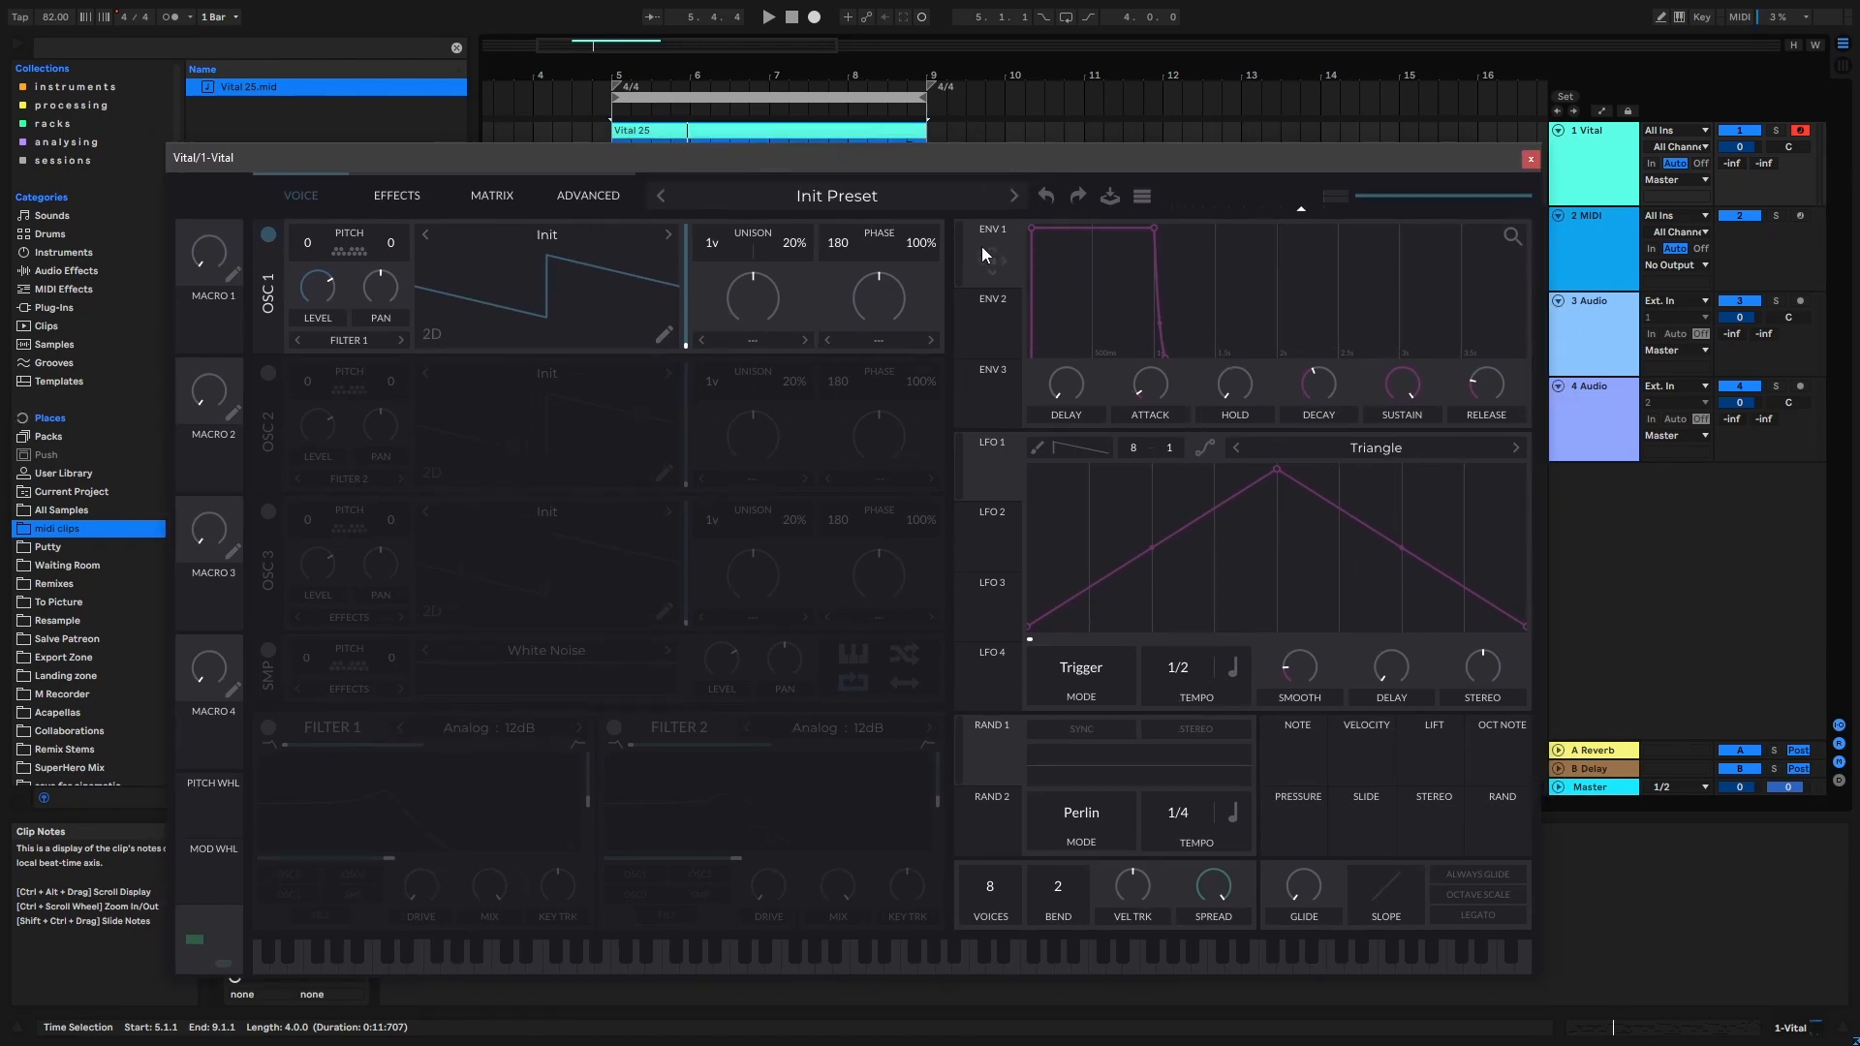
{"action": "left_click_drag", "start_coordinate": [1364, 405], "coordinate": [1285, 536]}
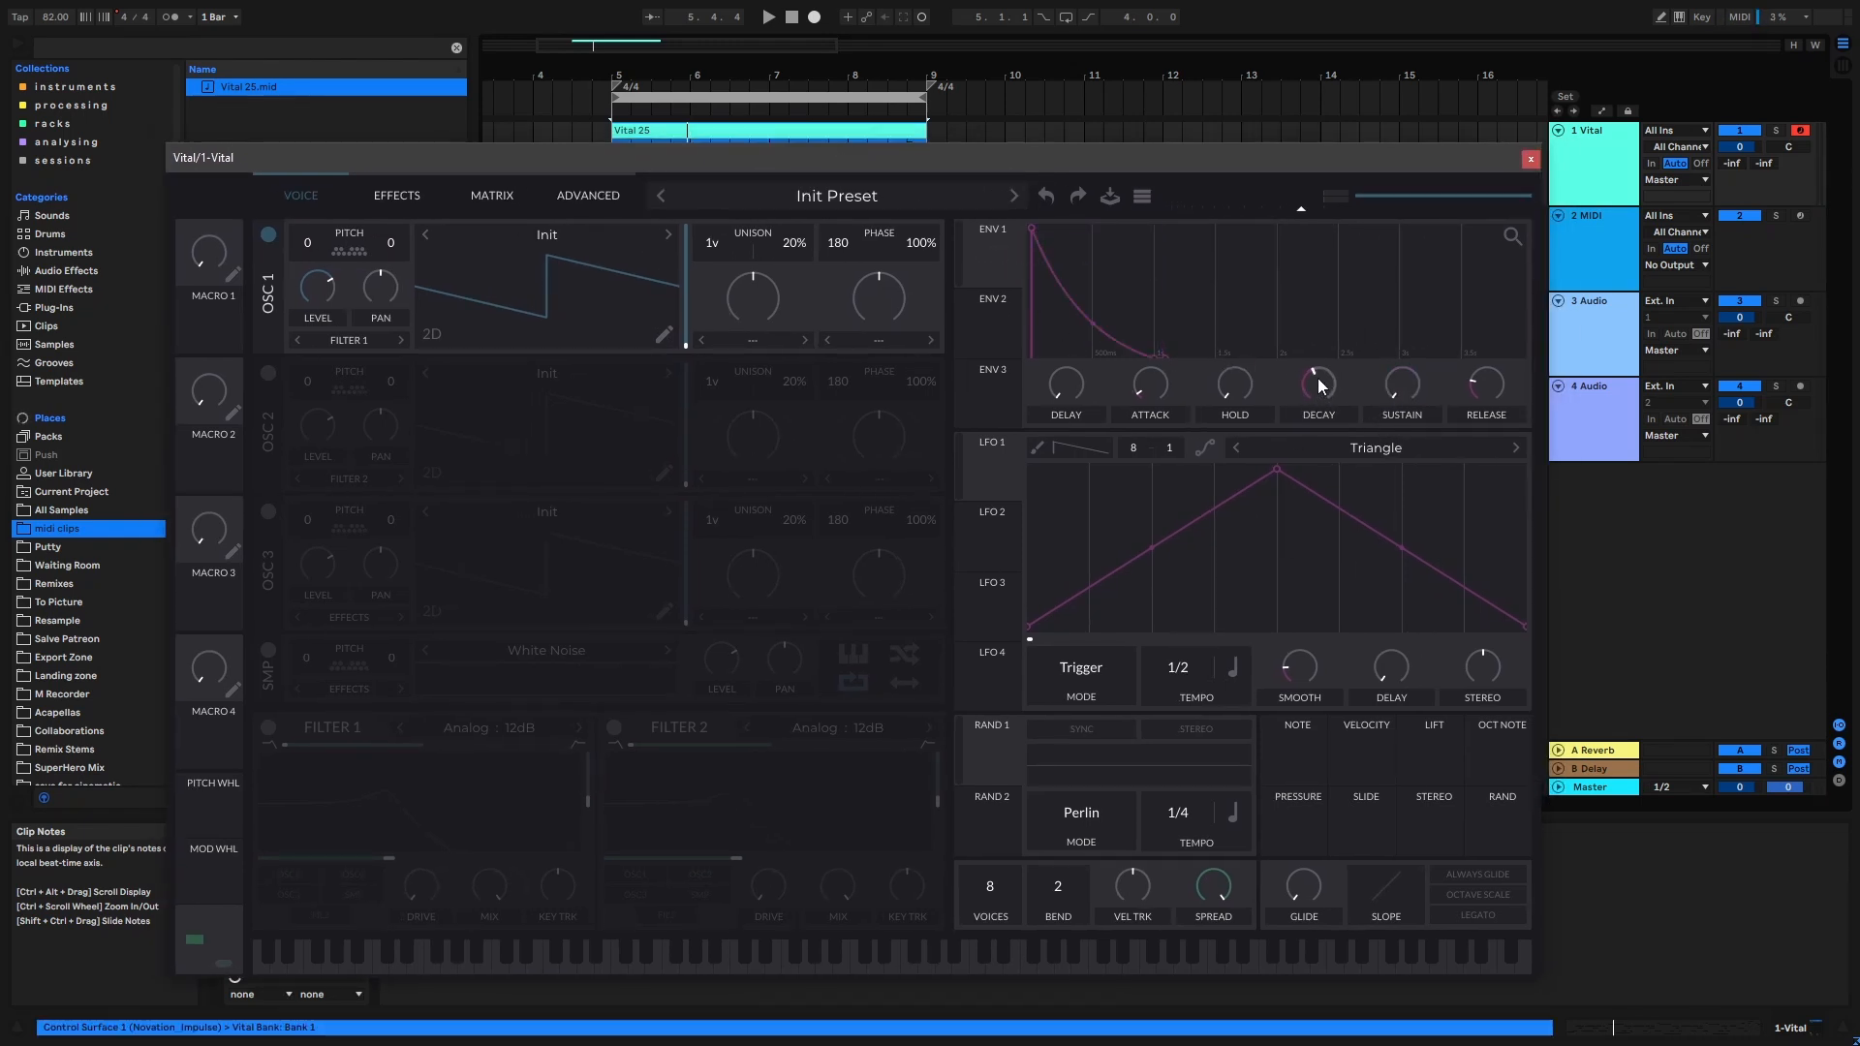
{"action": "scroll", "coordinate": [1331, 389], "scroll_direction": "down", "scroll_amount": 5}
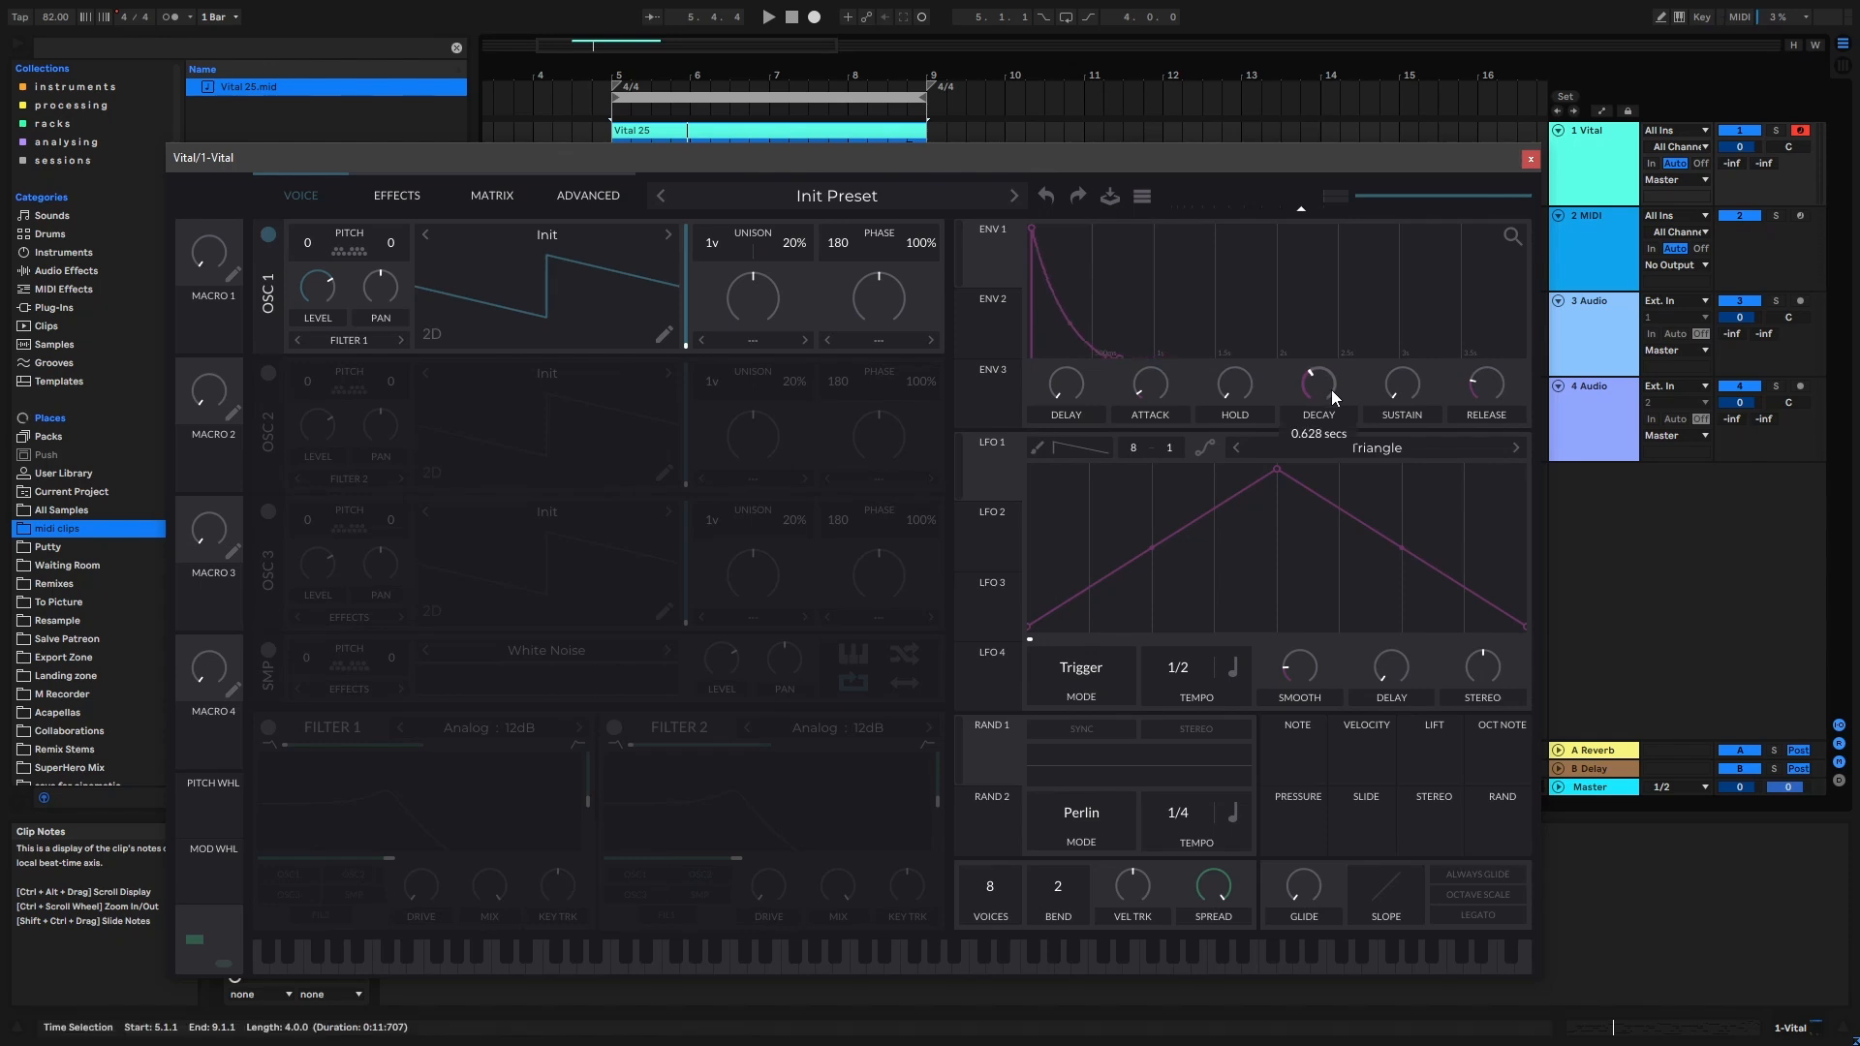
{"action": "key", "text": "space"}
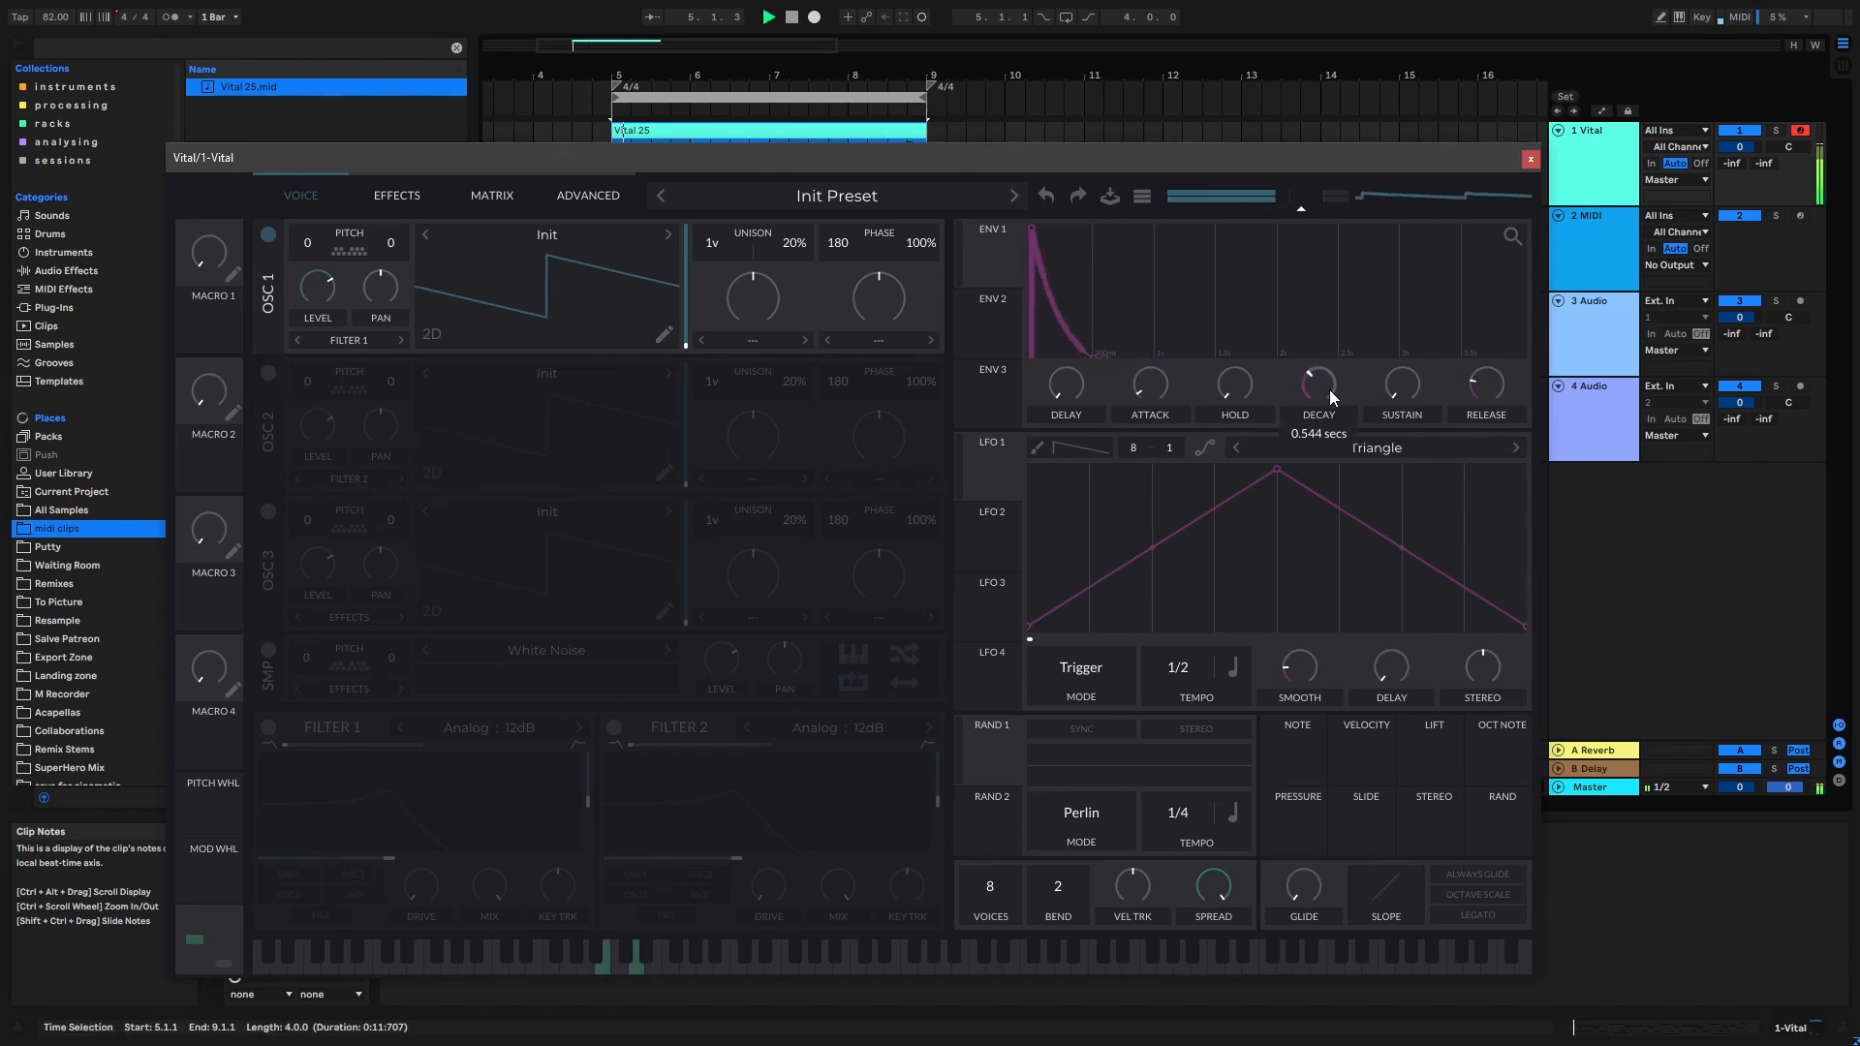
{"action": "key", "text": "space"}
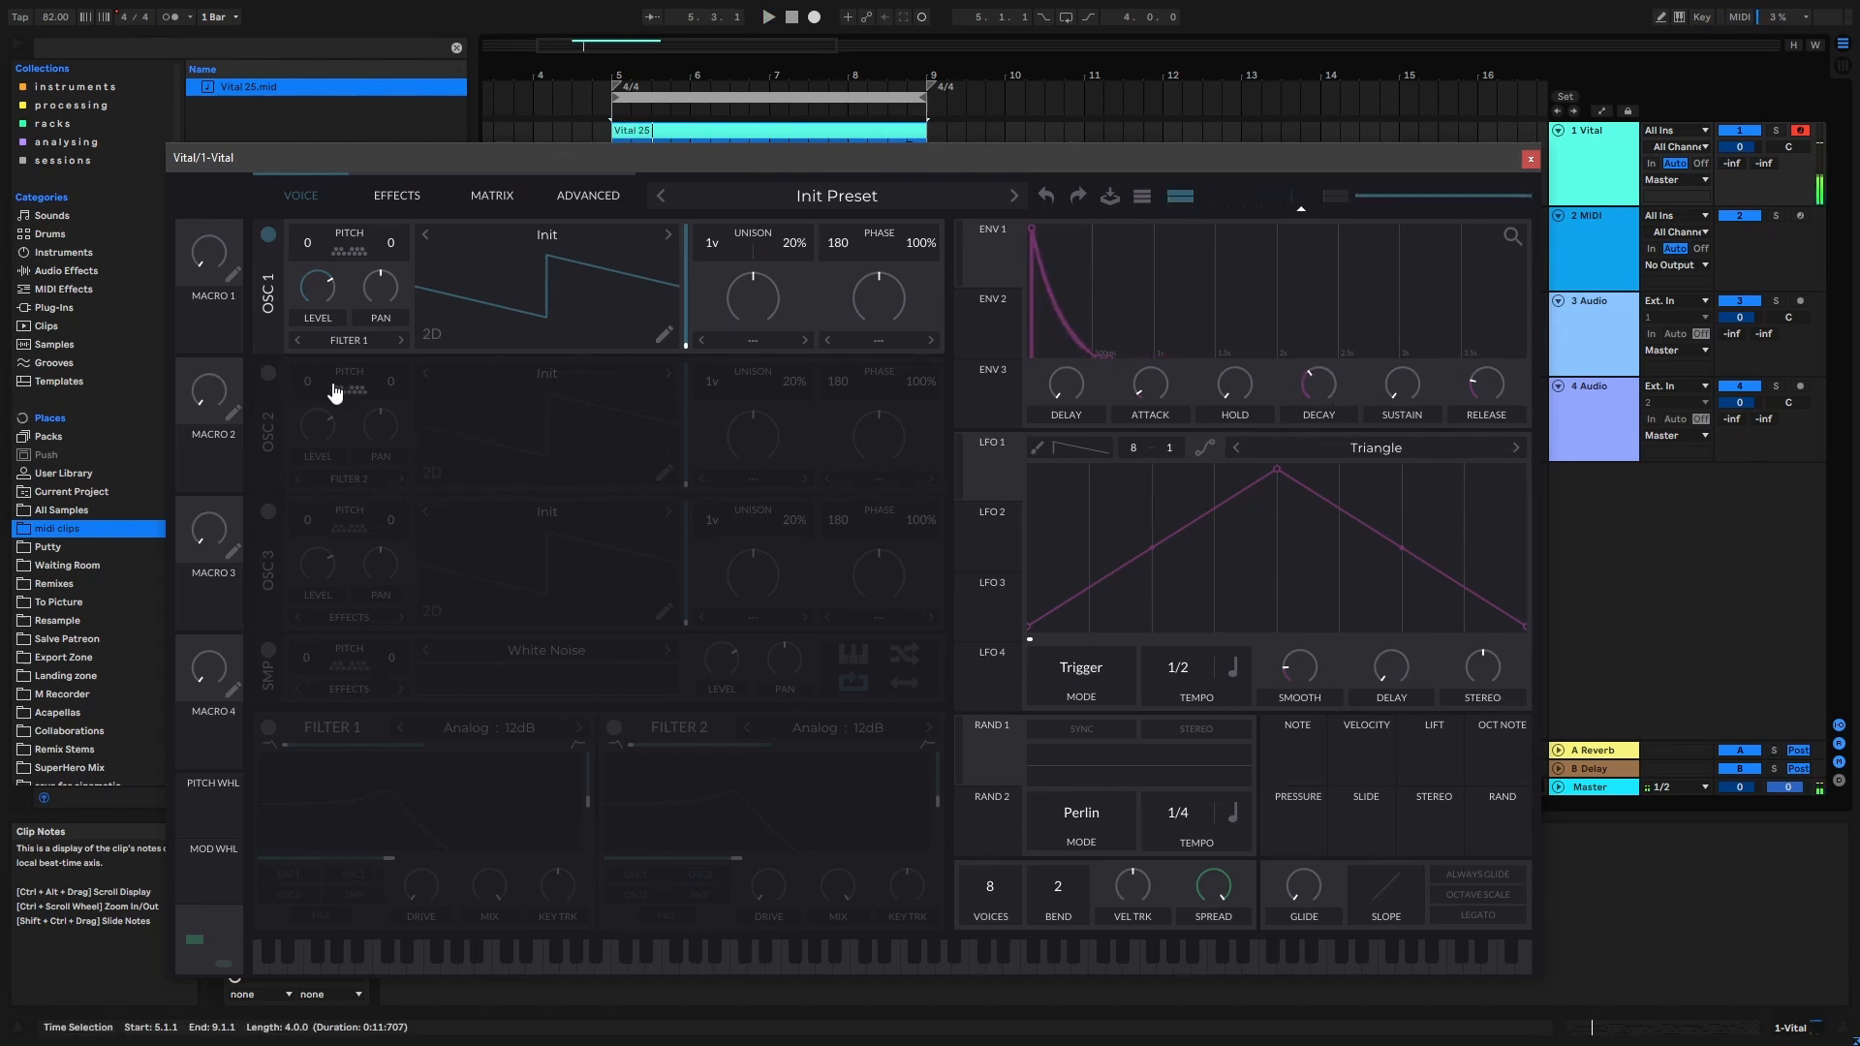
Enable oscillator 2 and assign the Harmonic Stretch spectral morph to oscillator 1 and Data Compress to oscillator 2.
{"action": "left_click", "coordinate": [268, 373]}
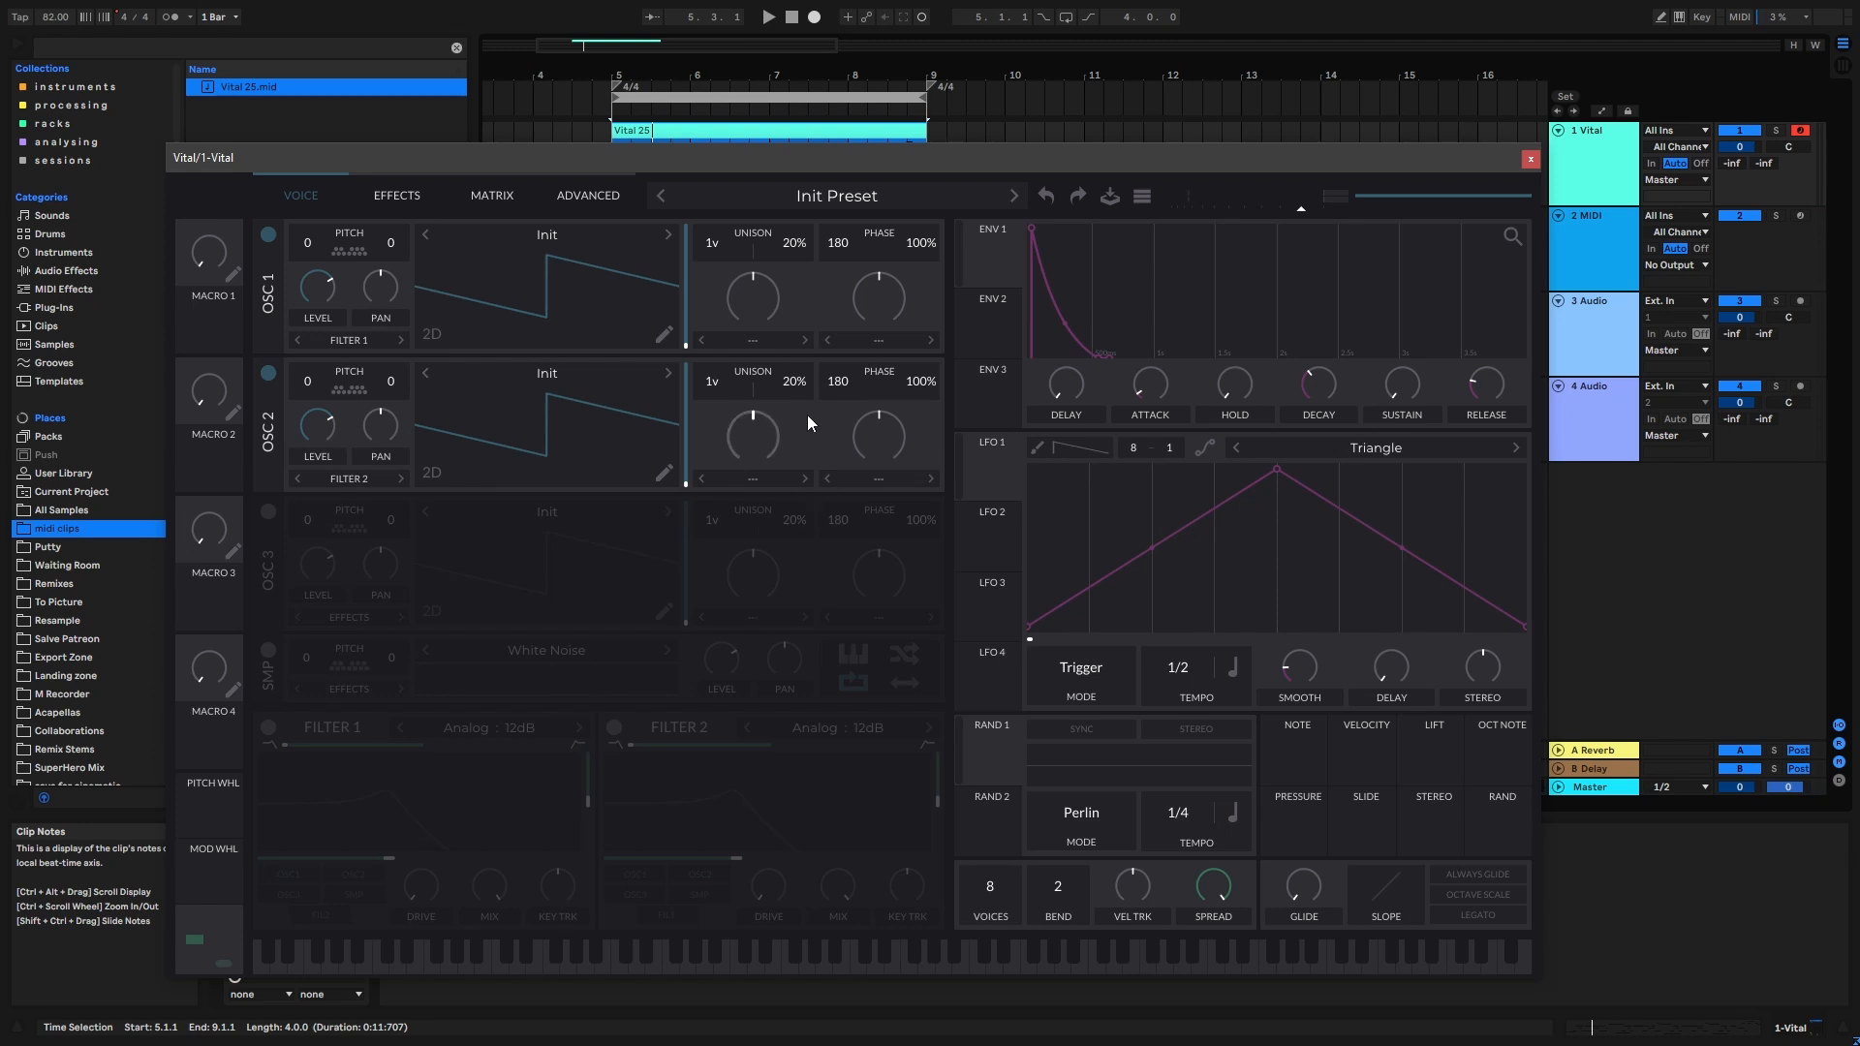
{"action": "left_click", "coordinate": [753, 341]}
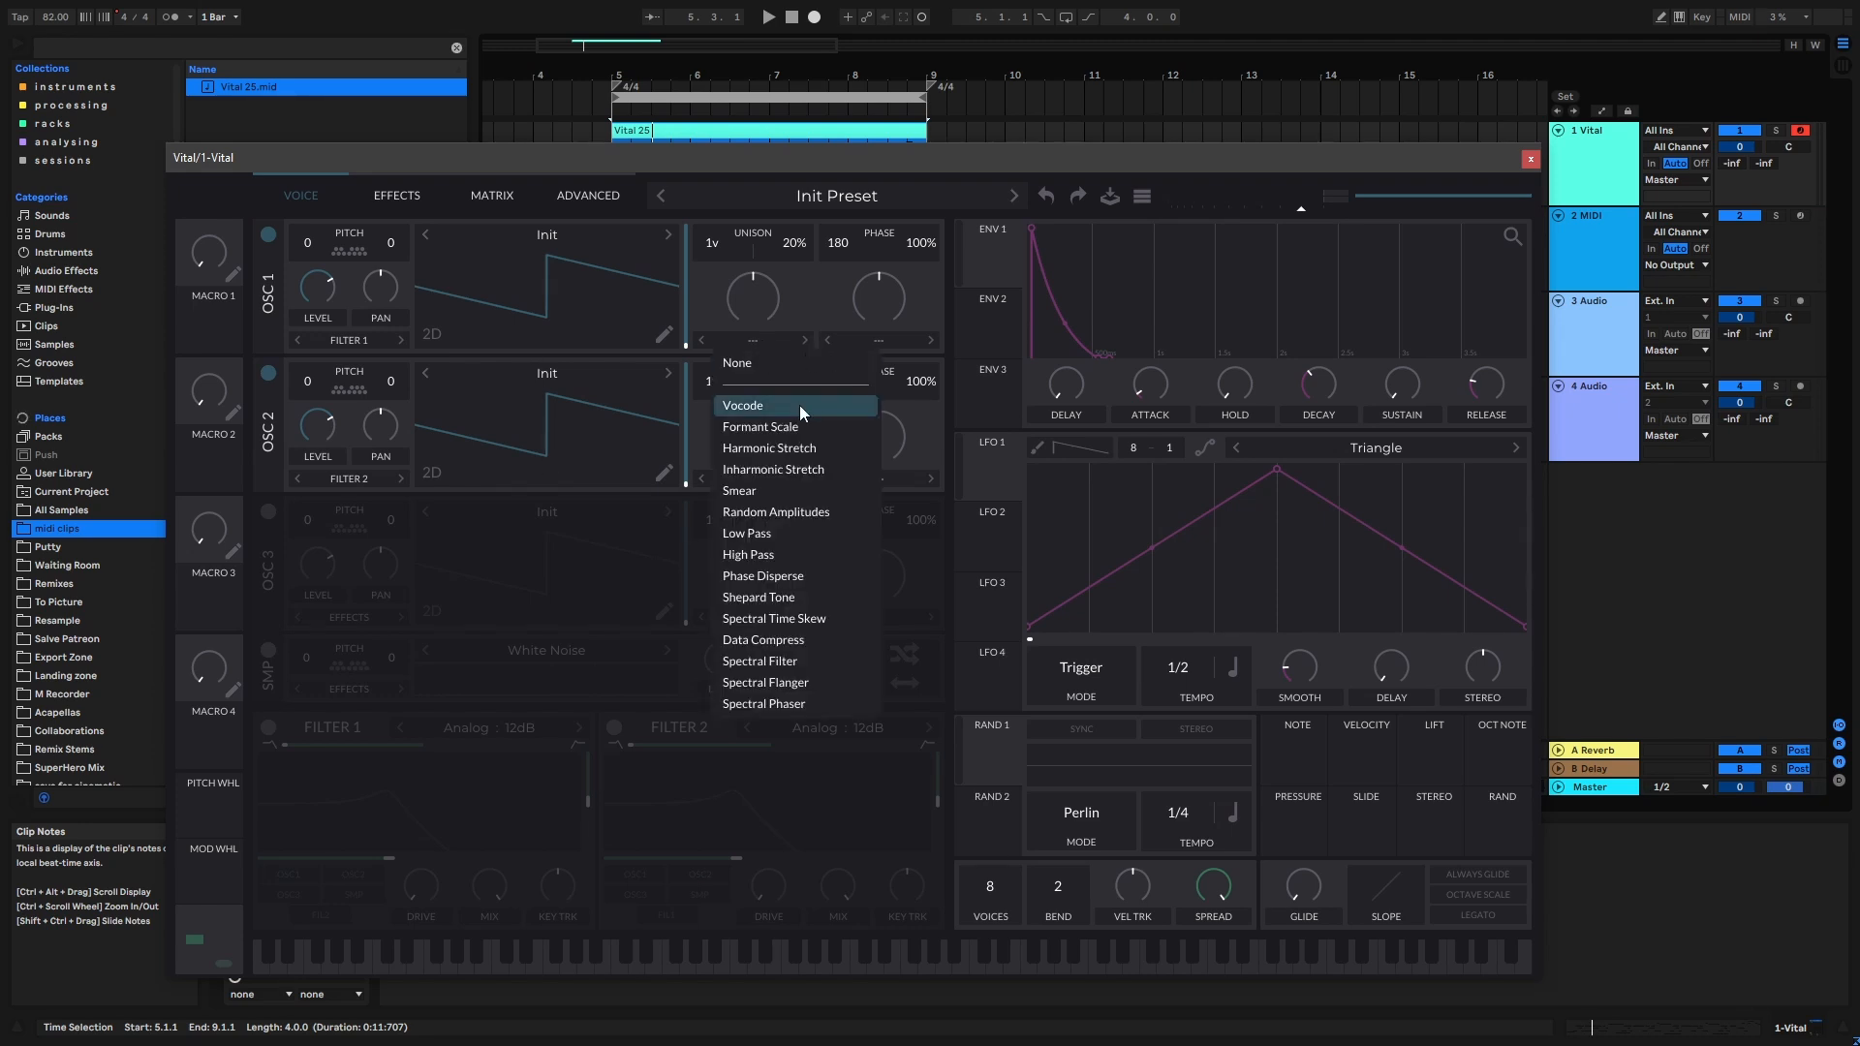
{"action": "left_click", "coordinate": [775, 456]}
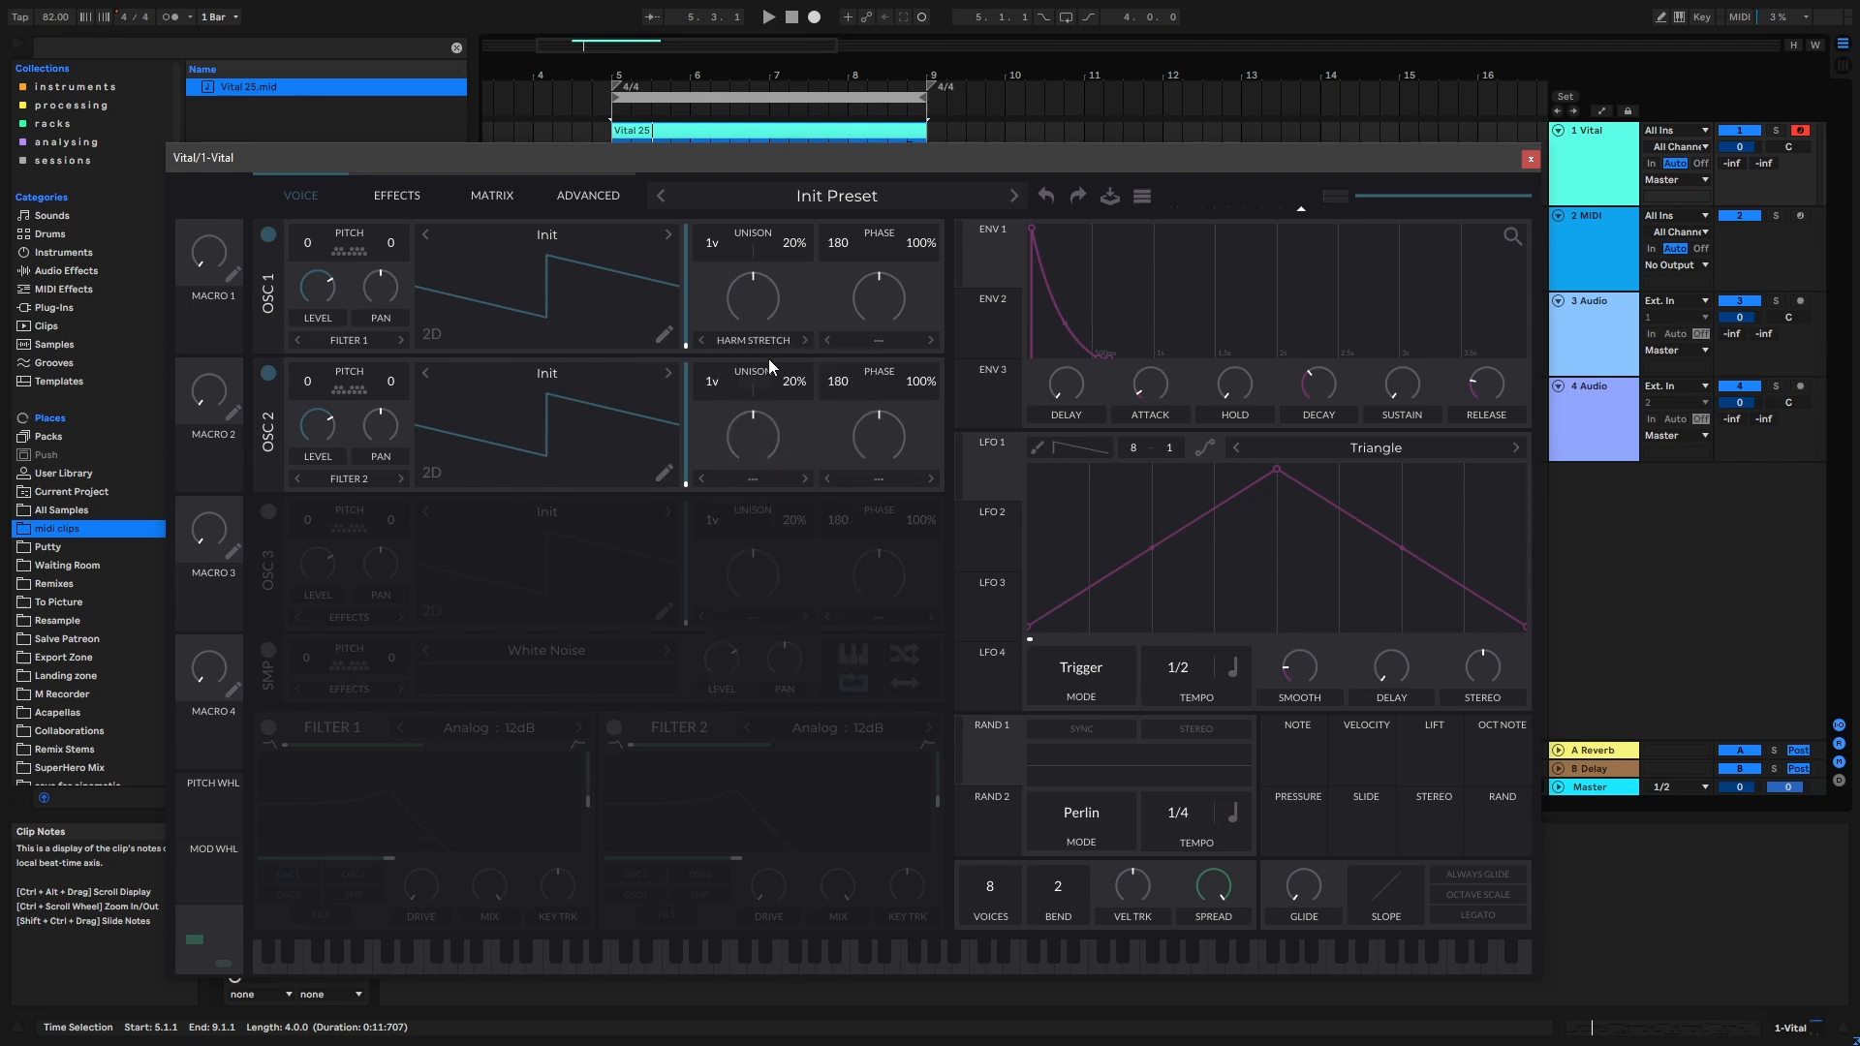
{"action": "left_click", "coordinate": [772, 486]}
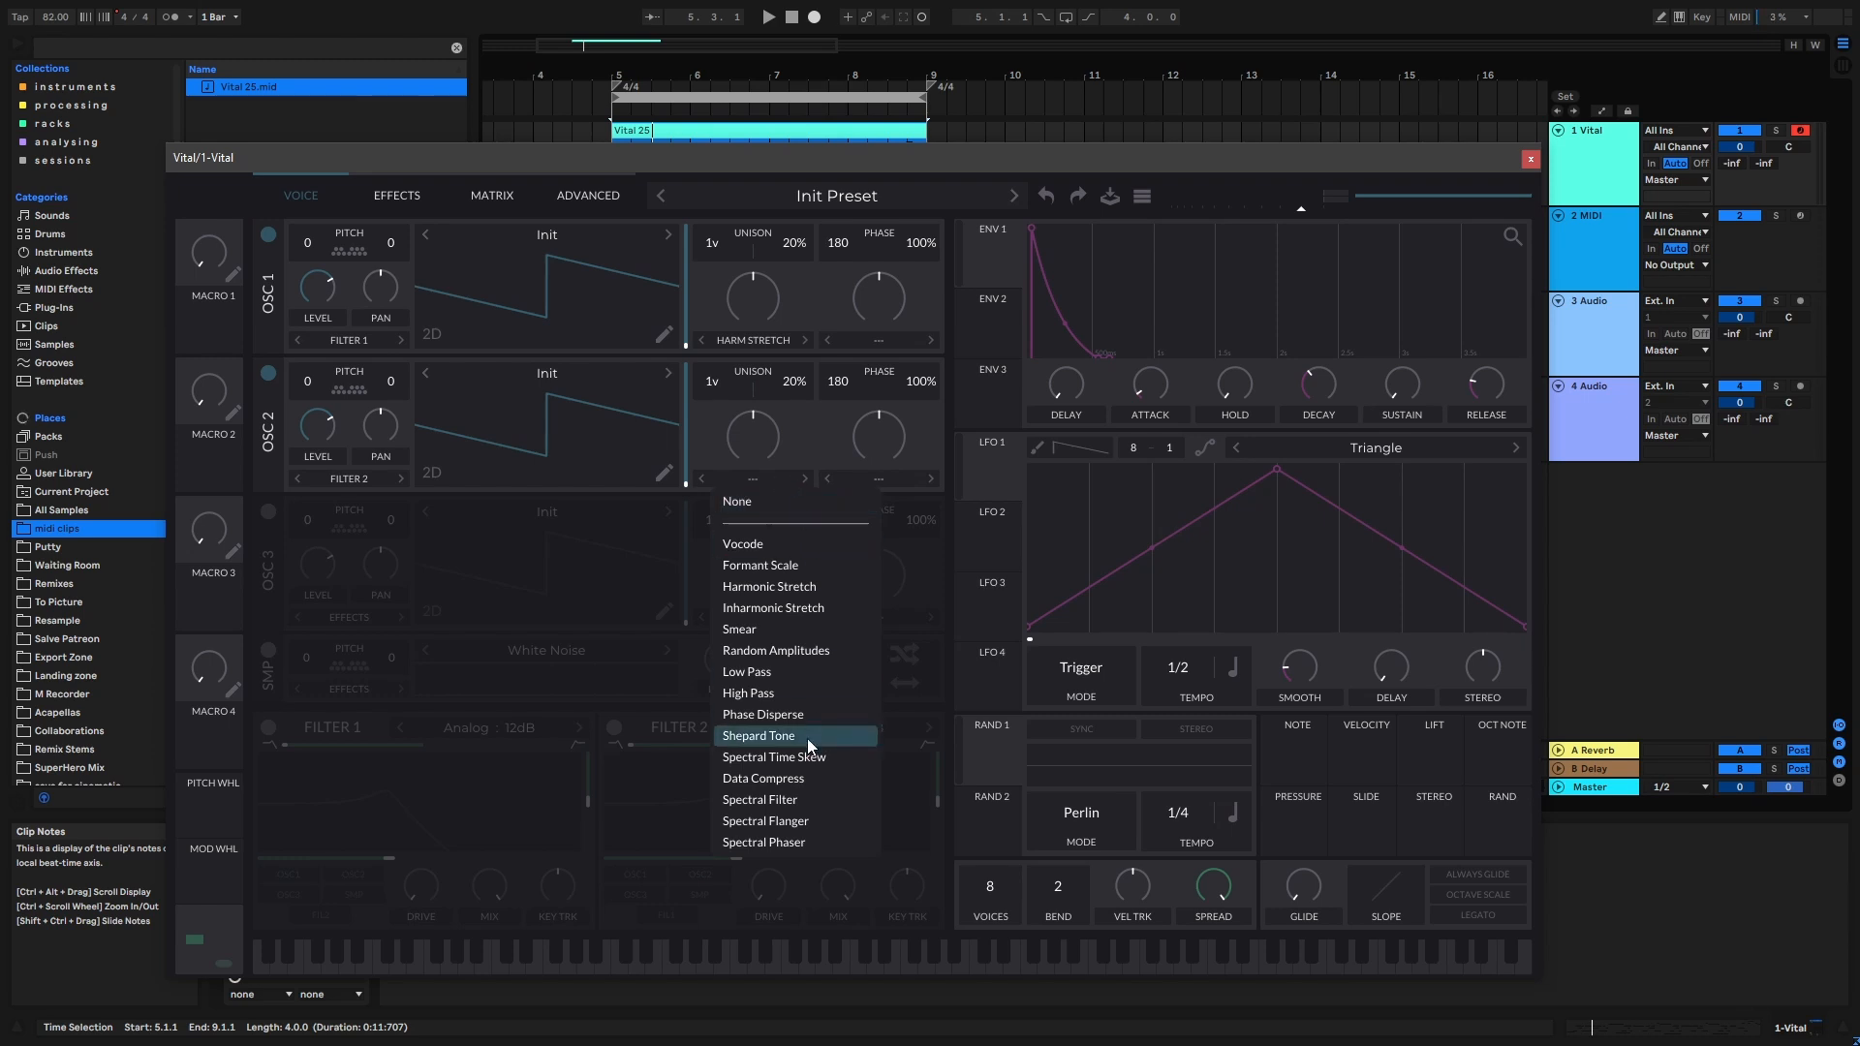
{"action": "left_click", "coordinate": [797, 780]}
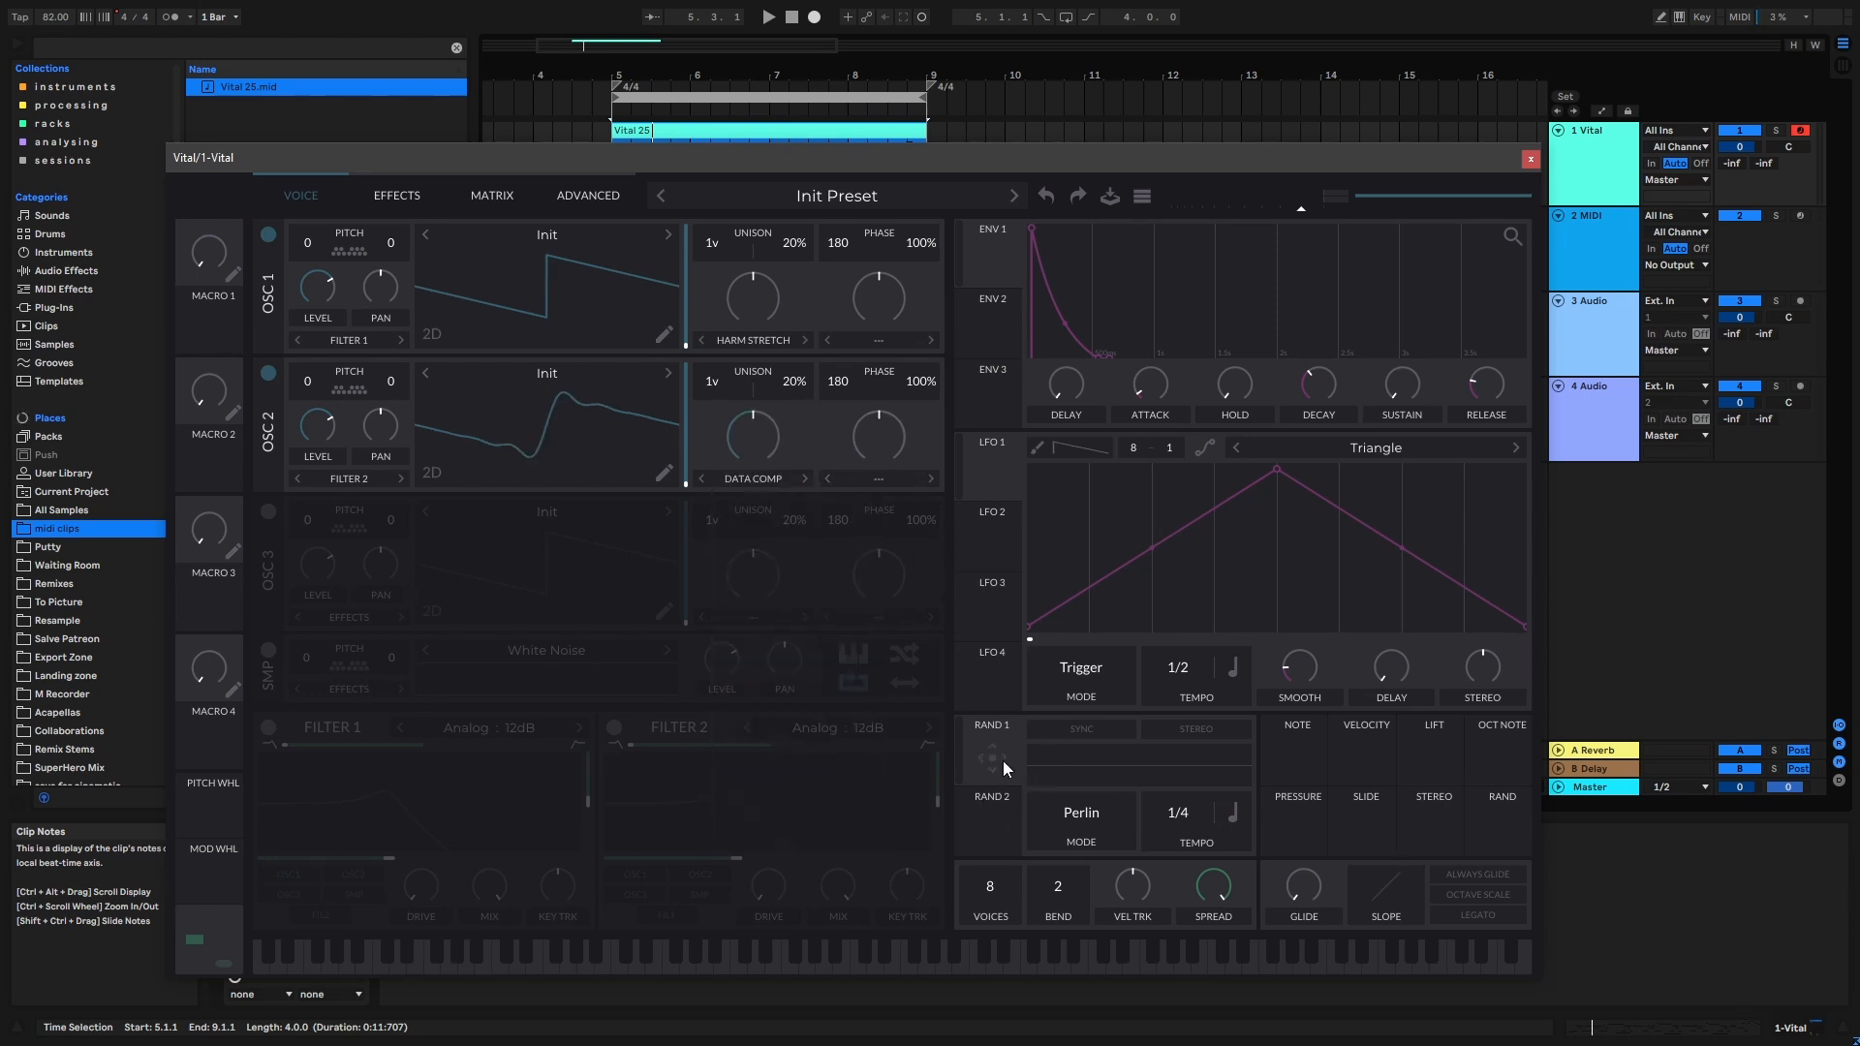
Set oscillator 1's spectral morph to about 2% and oscillator 2's to maximum, modulating them with Rand 2 and Rand 1 respectively.
{"action": "left_click_drag", "start_coordinate": [755, 434], "coordinate": [924, 665]}
{"action": "left_click_drag", "start_coordinate": [996, 758], "coordinate": [756, 438]}
{"action": "left_click_drag", "start_coordinate": [764, 294], "coordinate": [833, 167]}
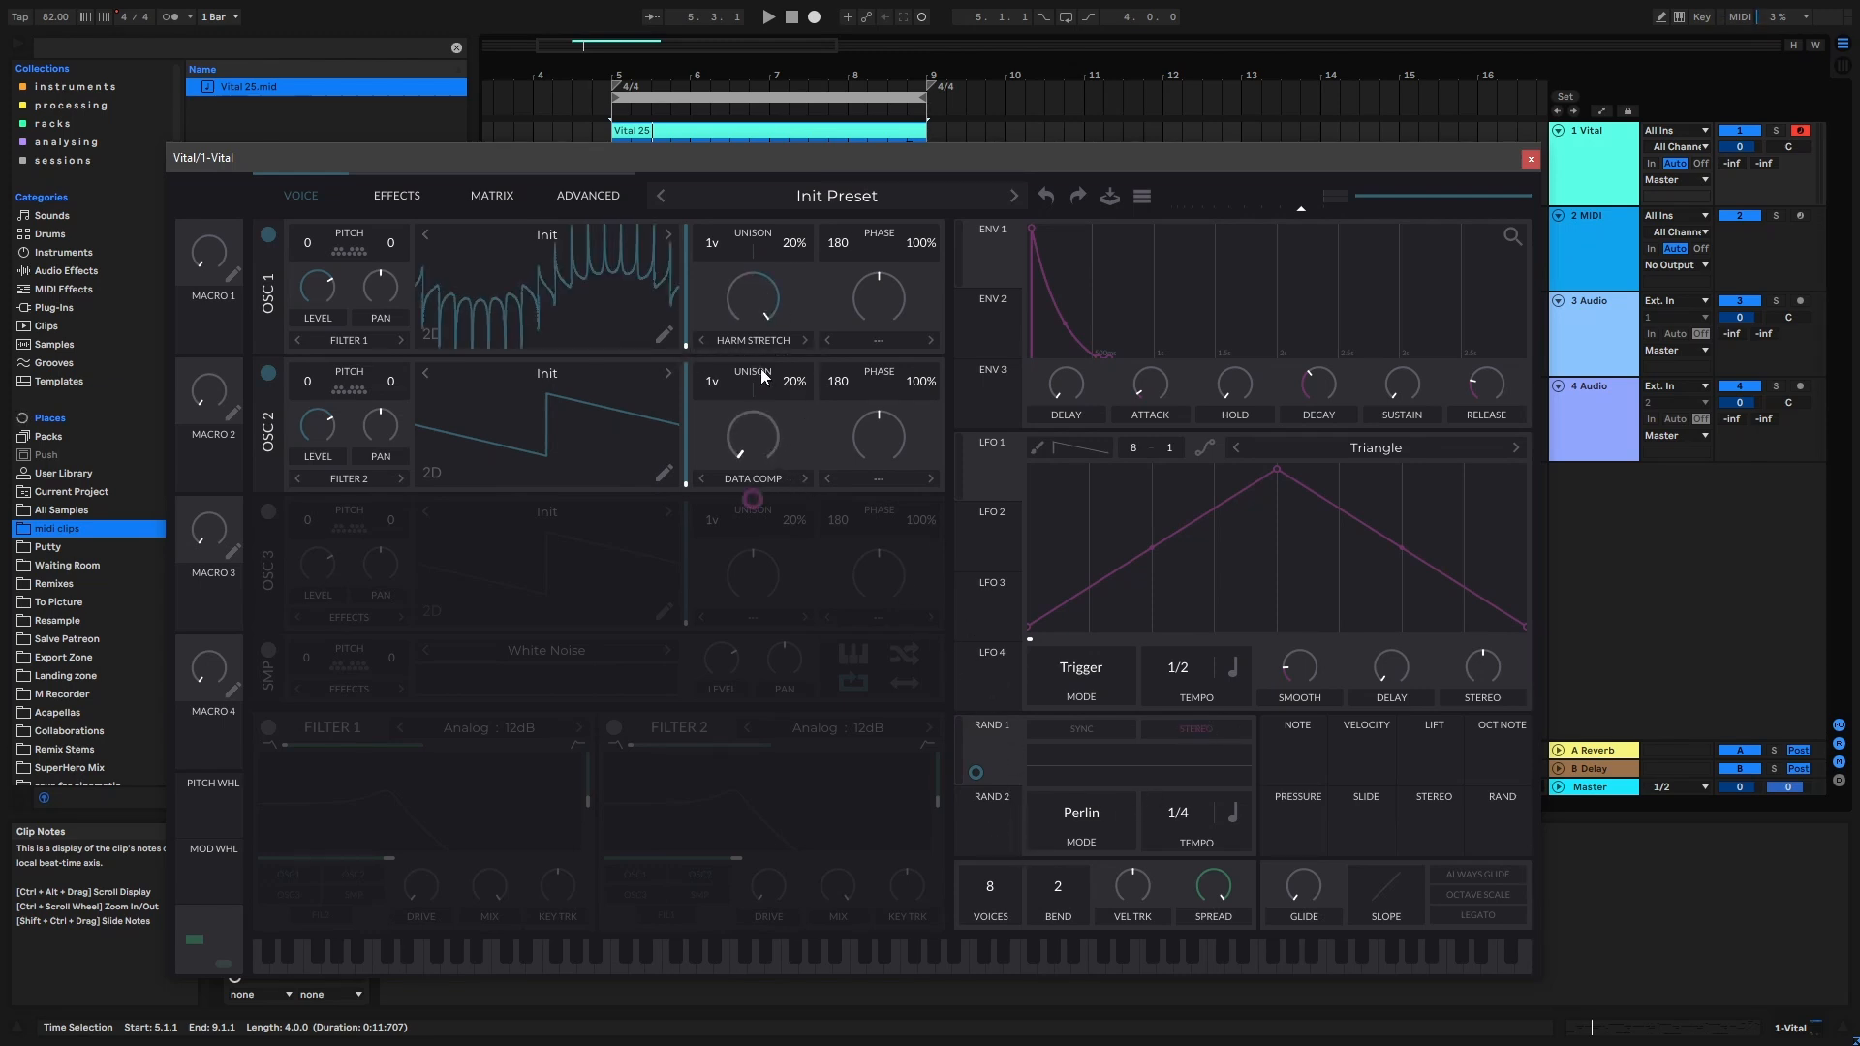
{"action": "left_click_drag", "start_coordinate": [759, 291], "coordinate": [750, 337]}
{"action": "left_click_drag", "start_coordinate": [771, 424], "coordinate": [705, 434]}
{"action": "mouse_move", "coordinate": [754, 494]}
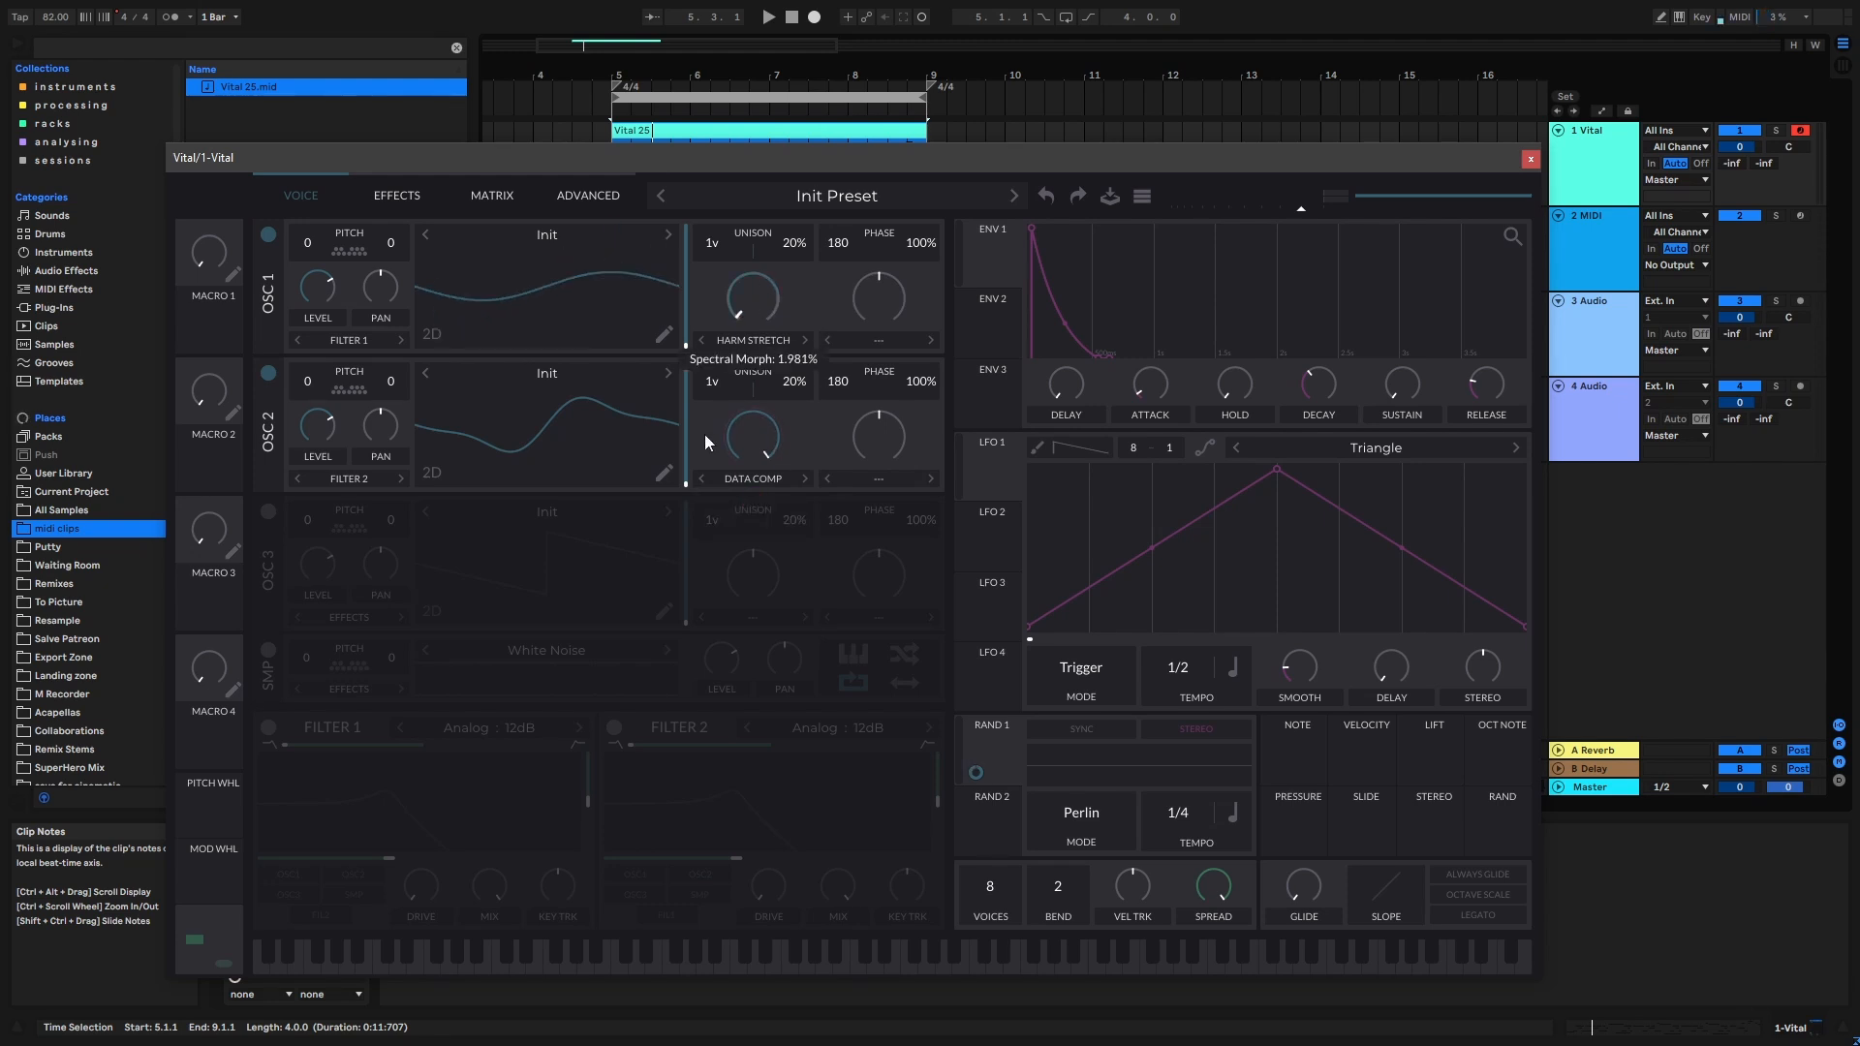
{"action": "left_click_drag", "start_coordinate": [996, 814], "coordinate": [765, 302]}
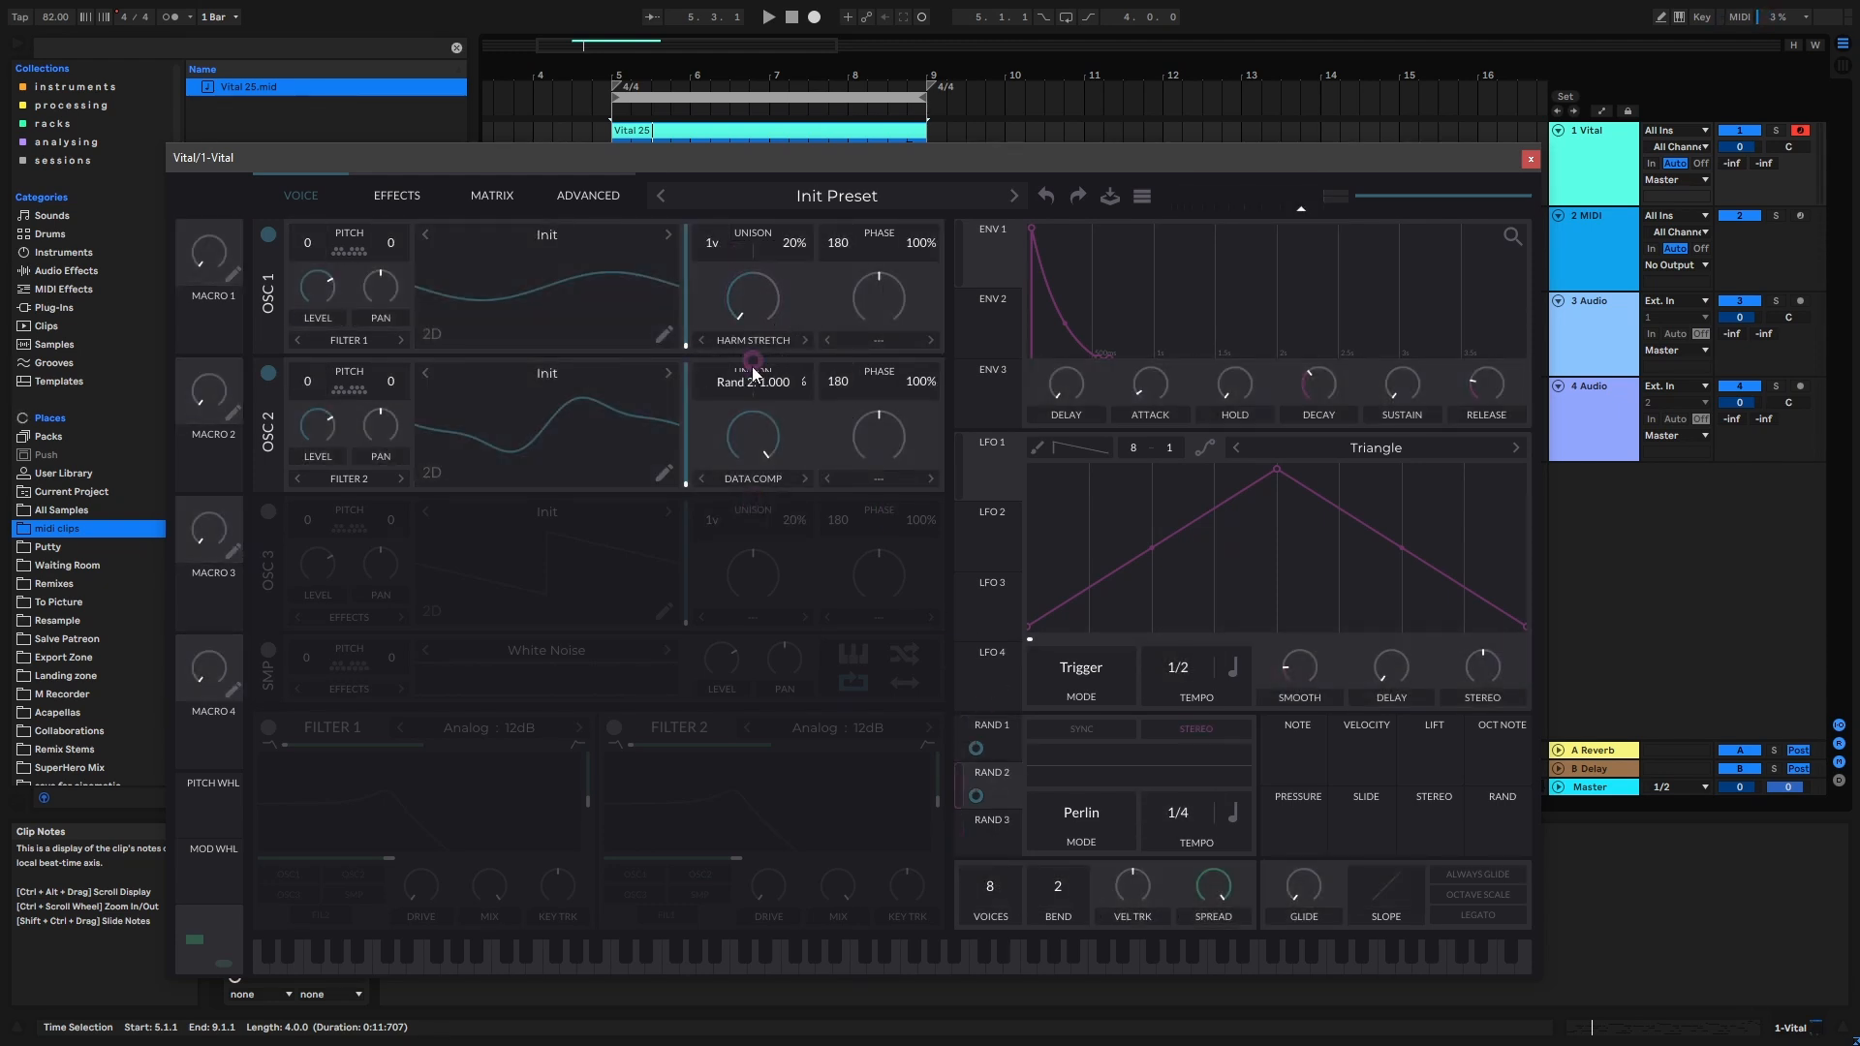
Set both oscillators to 16 unison voices, with 4% detune on oscillator 1 and 2% on oscillator 2.
{"action": "left_click_drag", "start_coordinate": [738, 182], "coordinate": [760, 112]}
{"action": "left_click_drag", "start_coordinate": [710, 382], "coordinate": [818, 95]}
{"action": "left_click_drag", "start_coordinate": [798, 273], "coordinate": [798, 276]}
{"action": "left_click_drag", "start_coordinate": [794, 381], "coordinate": [796, 413]}
{"action": "mouse_move", "coordinate": [827, 158]}
{"action": "left_mouse_down"}
{"action": "mouse_move", "coordinate": [847, 119]}
{"action": "mouse_move", "coordinate": [846, 140]}
{"action": "left_mouse_up"}
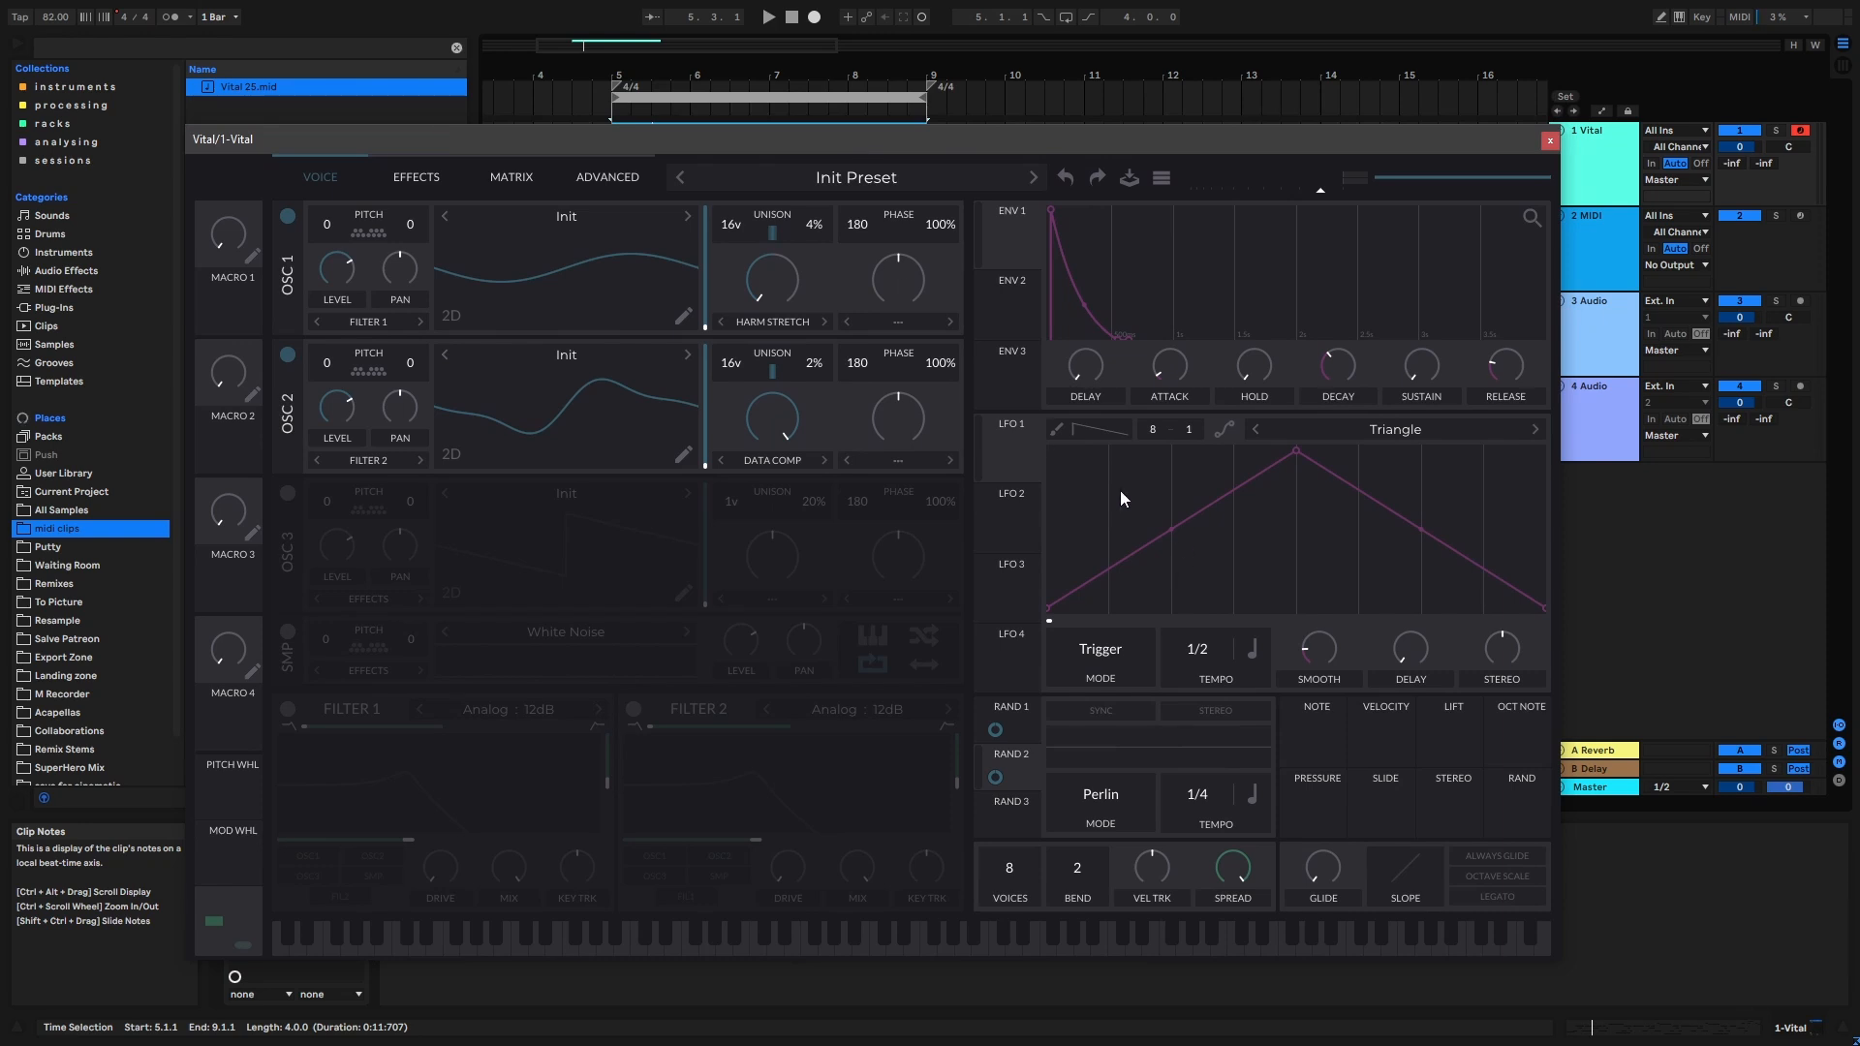
Set envelope 2's sustain to zero and its decay to about 0.22 seconds.
{"action": "left_click", "coordinate": [1009, 315]}
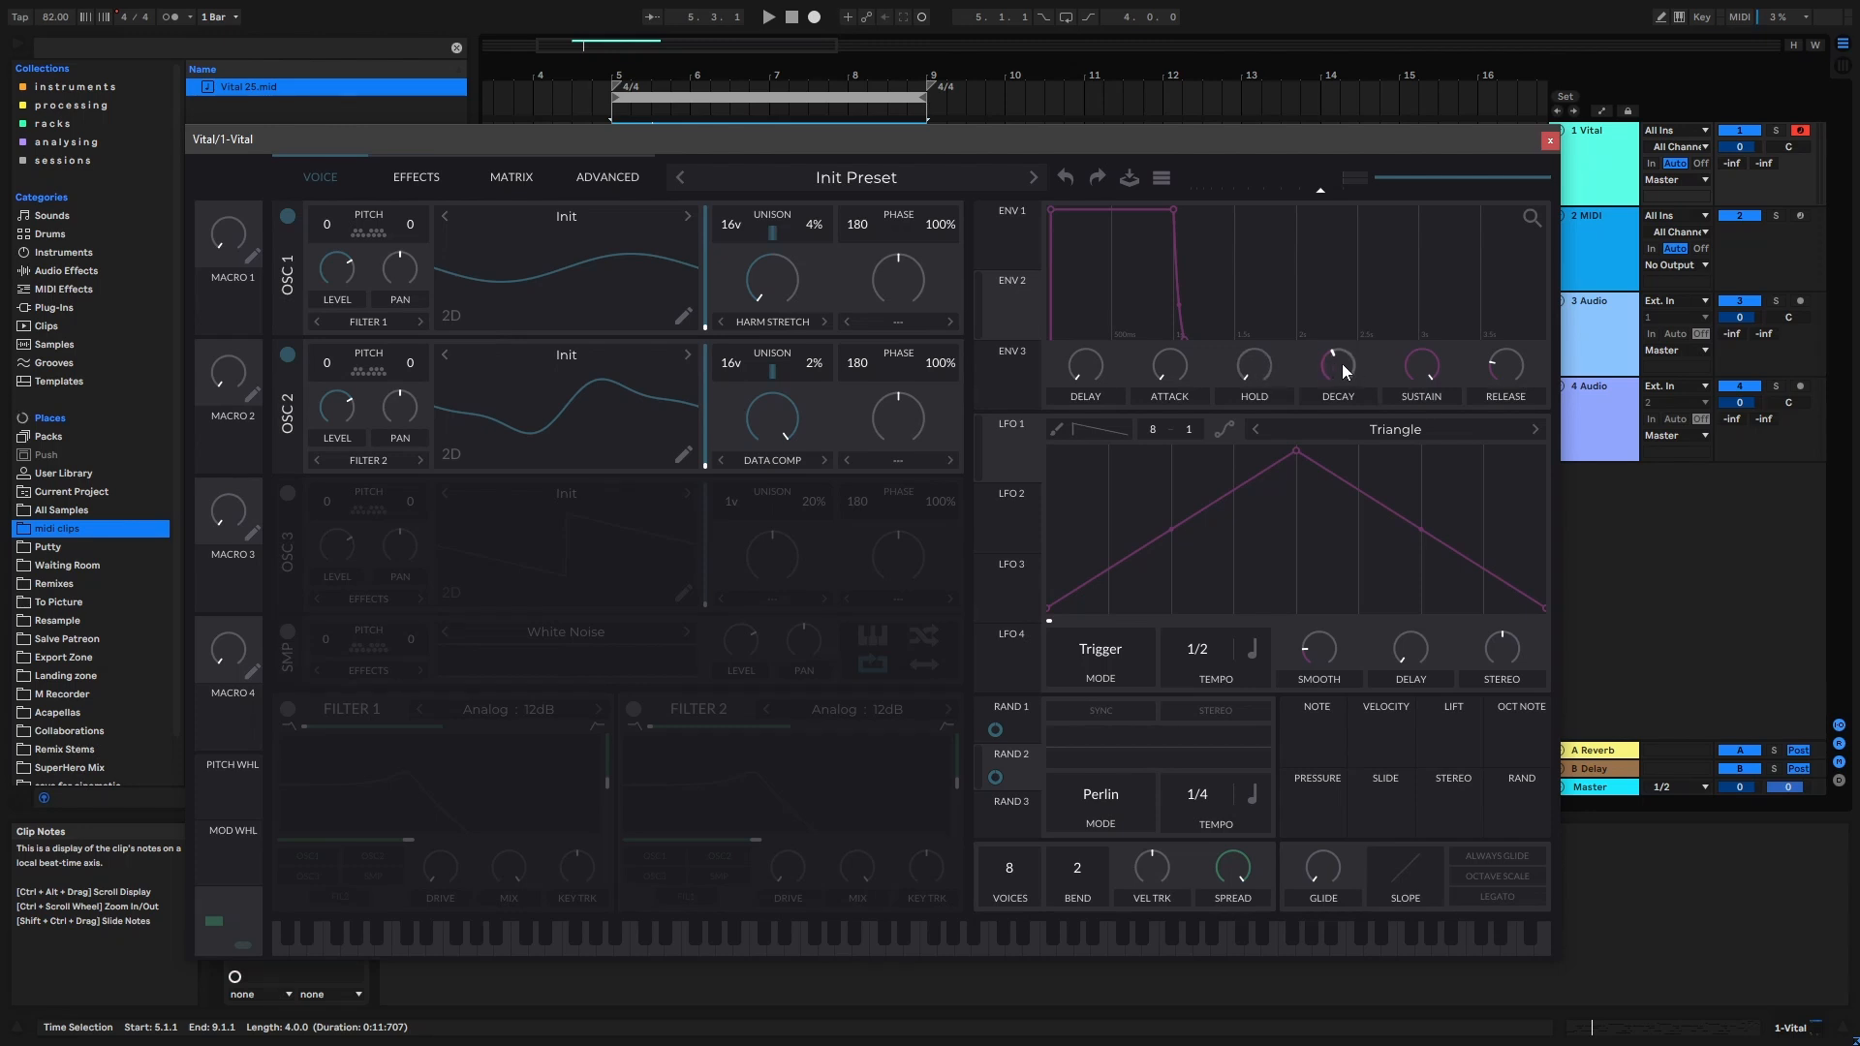
{"action": "left_click_drag", "start_coordinate": [1422, 369], "coordinate": [1419, 542]}
{"action": "left_click_drag", "start_coordinate": [1346, 365], "coordinate": [1333, 371]}
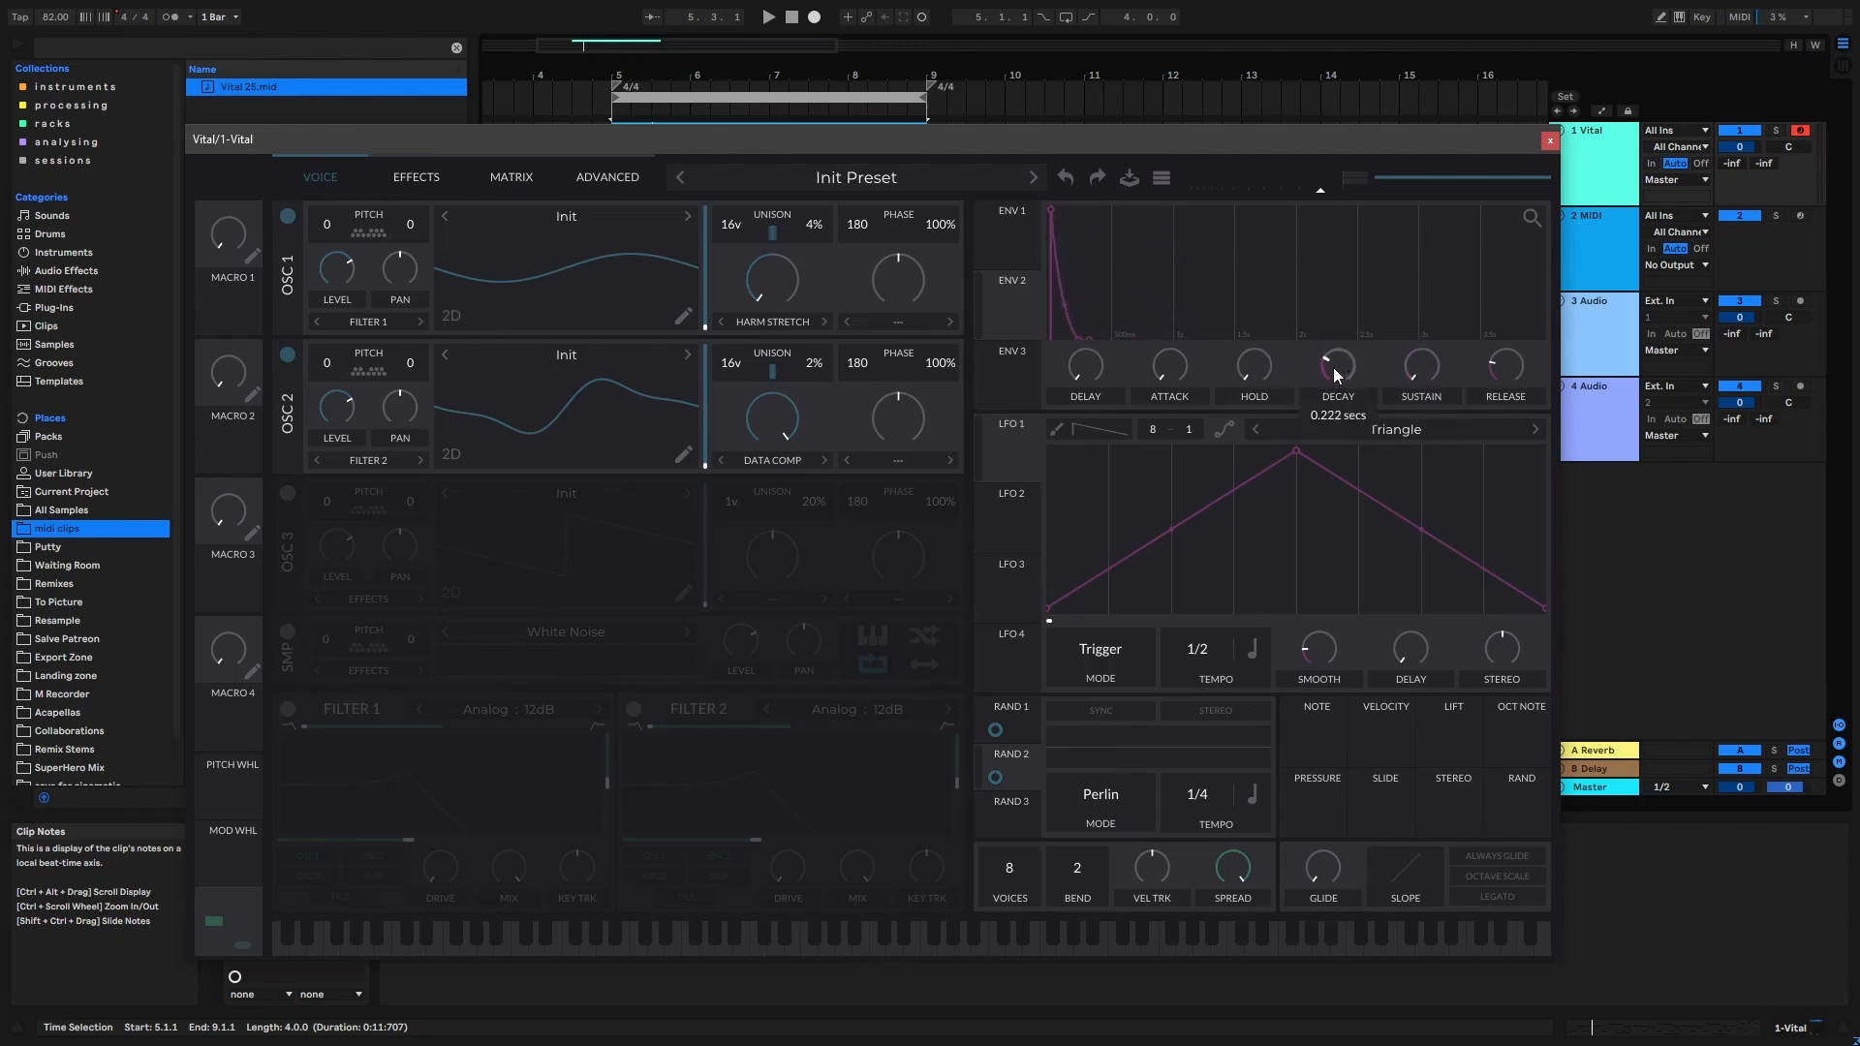
Play the Vital 25 clip from its start to audition the patch.
{"action": "key", "text": "space"}
{"action": "key", "text": "space"}
{"action": "left_click", "coordinate": [821, 99]}
{"action": "key", "text": "space"}
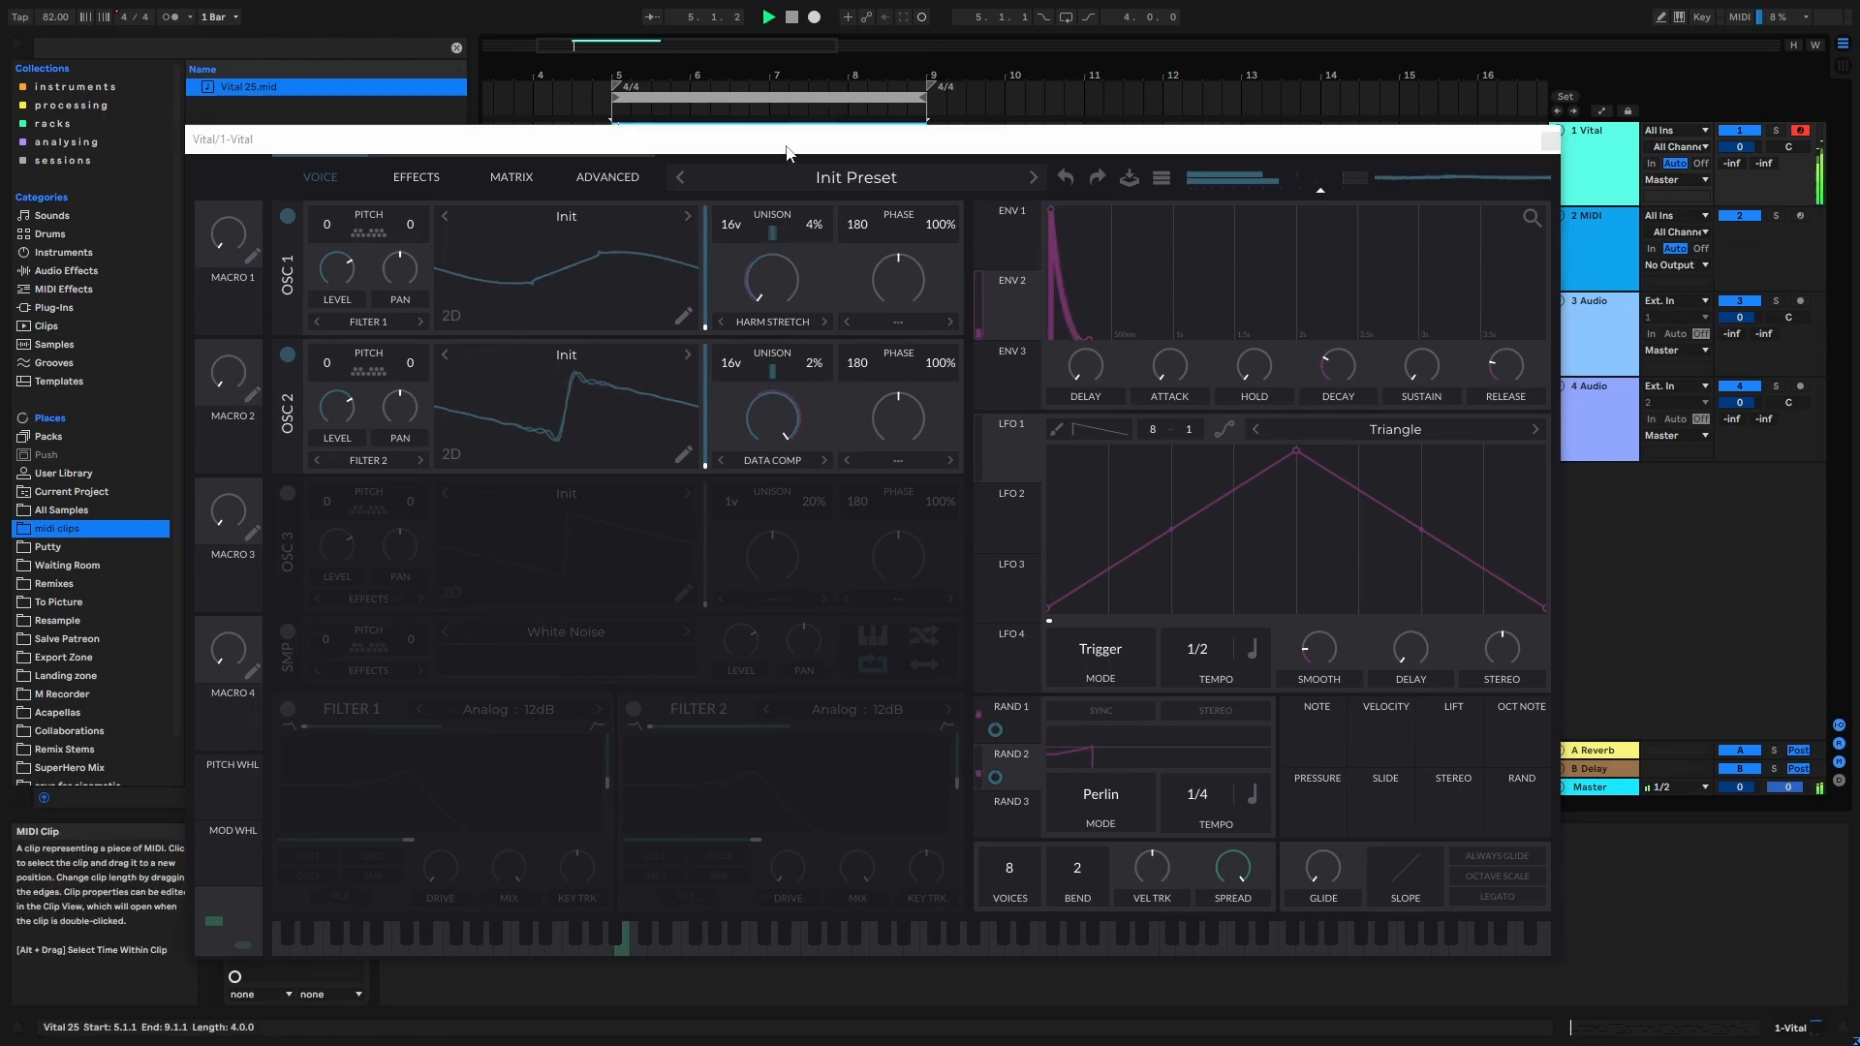
{"action": "left_click_drag", "start_coordinate": [784, 146], "coordinate": [806, 143]}
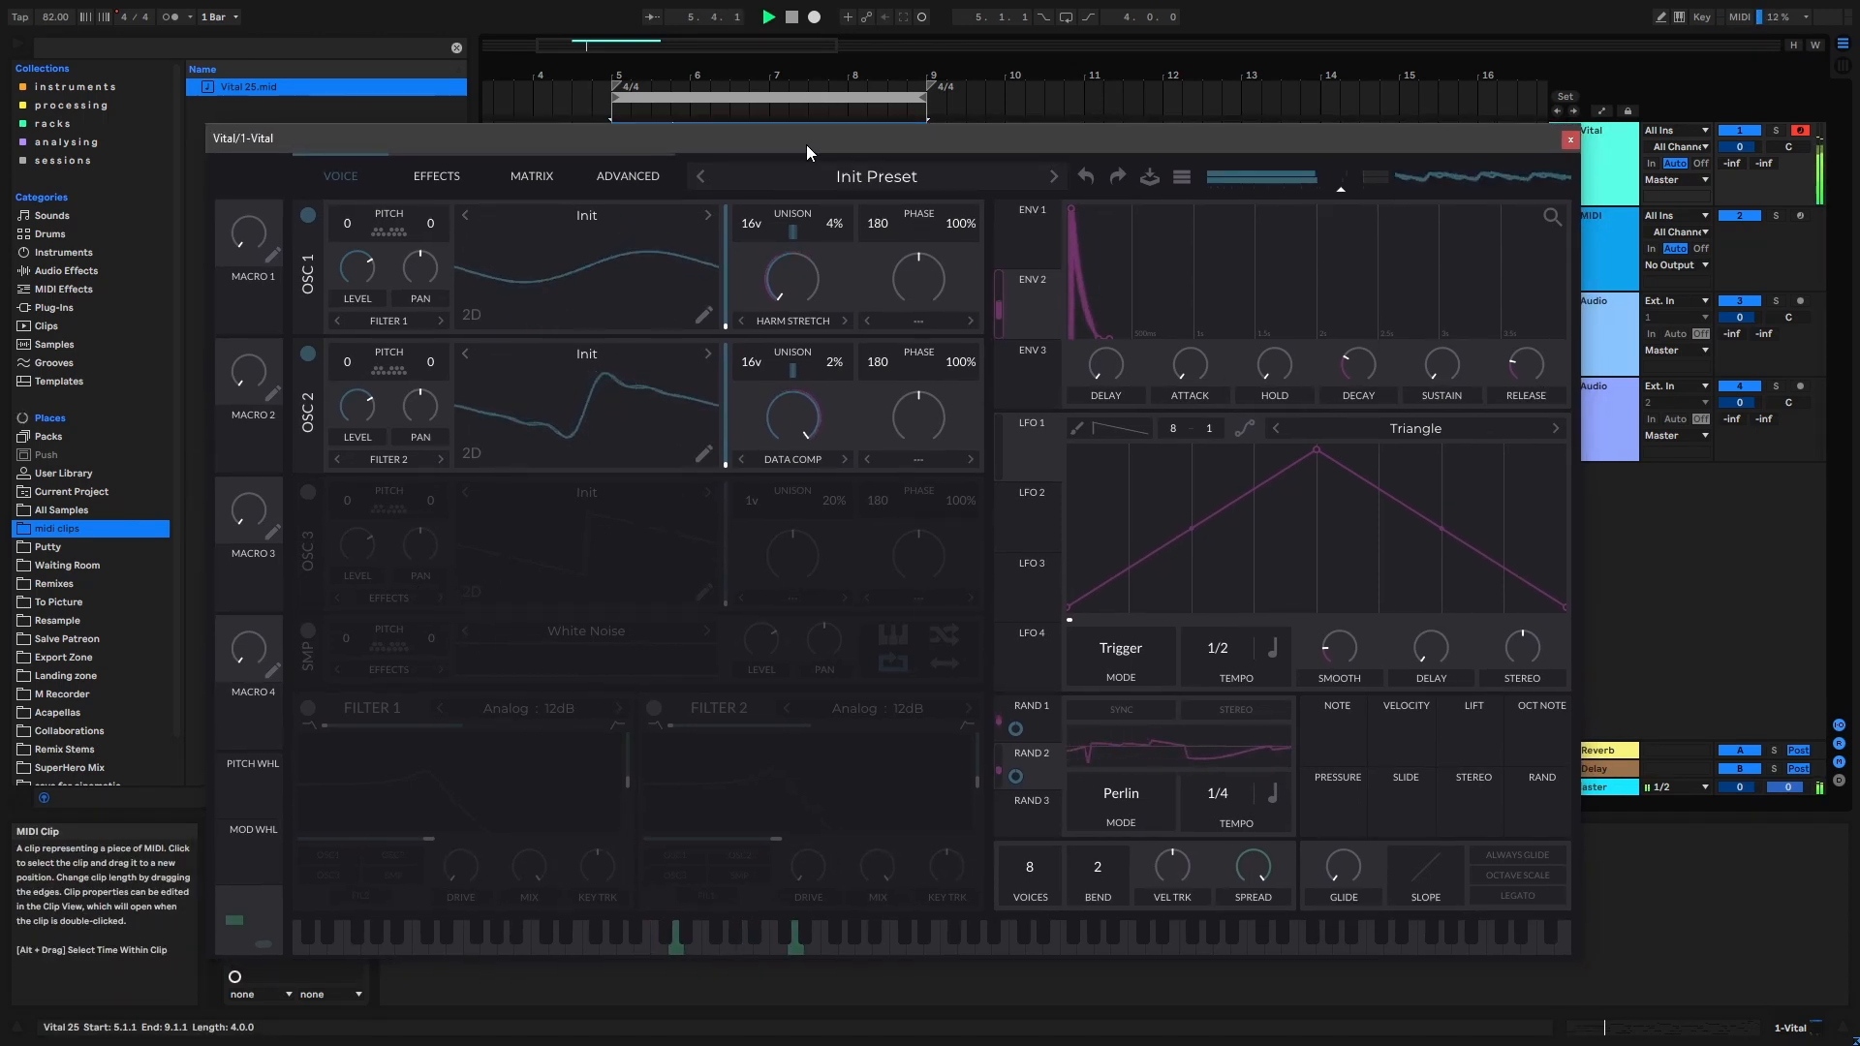
{"action": "key", "text": "space"}
Enable filters 1 and 2, blend filter 2 to high-pass, and lower the resonance of both filters.
{"action": "left_click", "coordinate": [307, 707]}
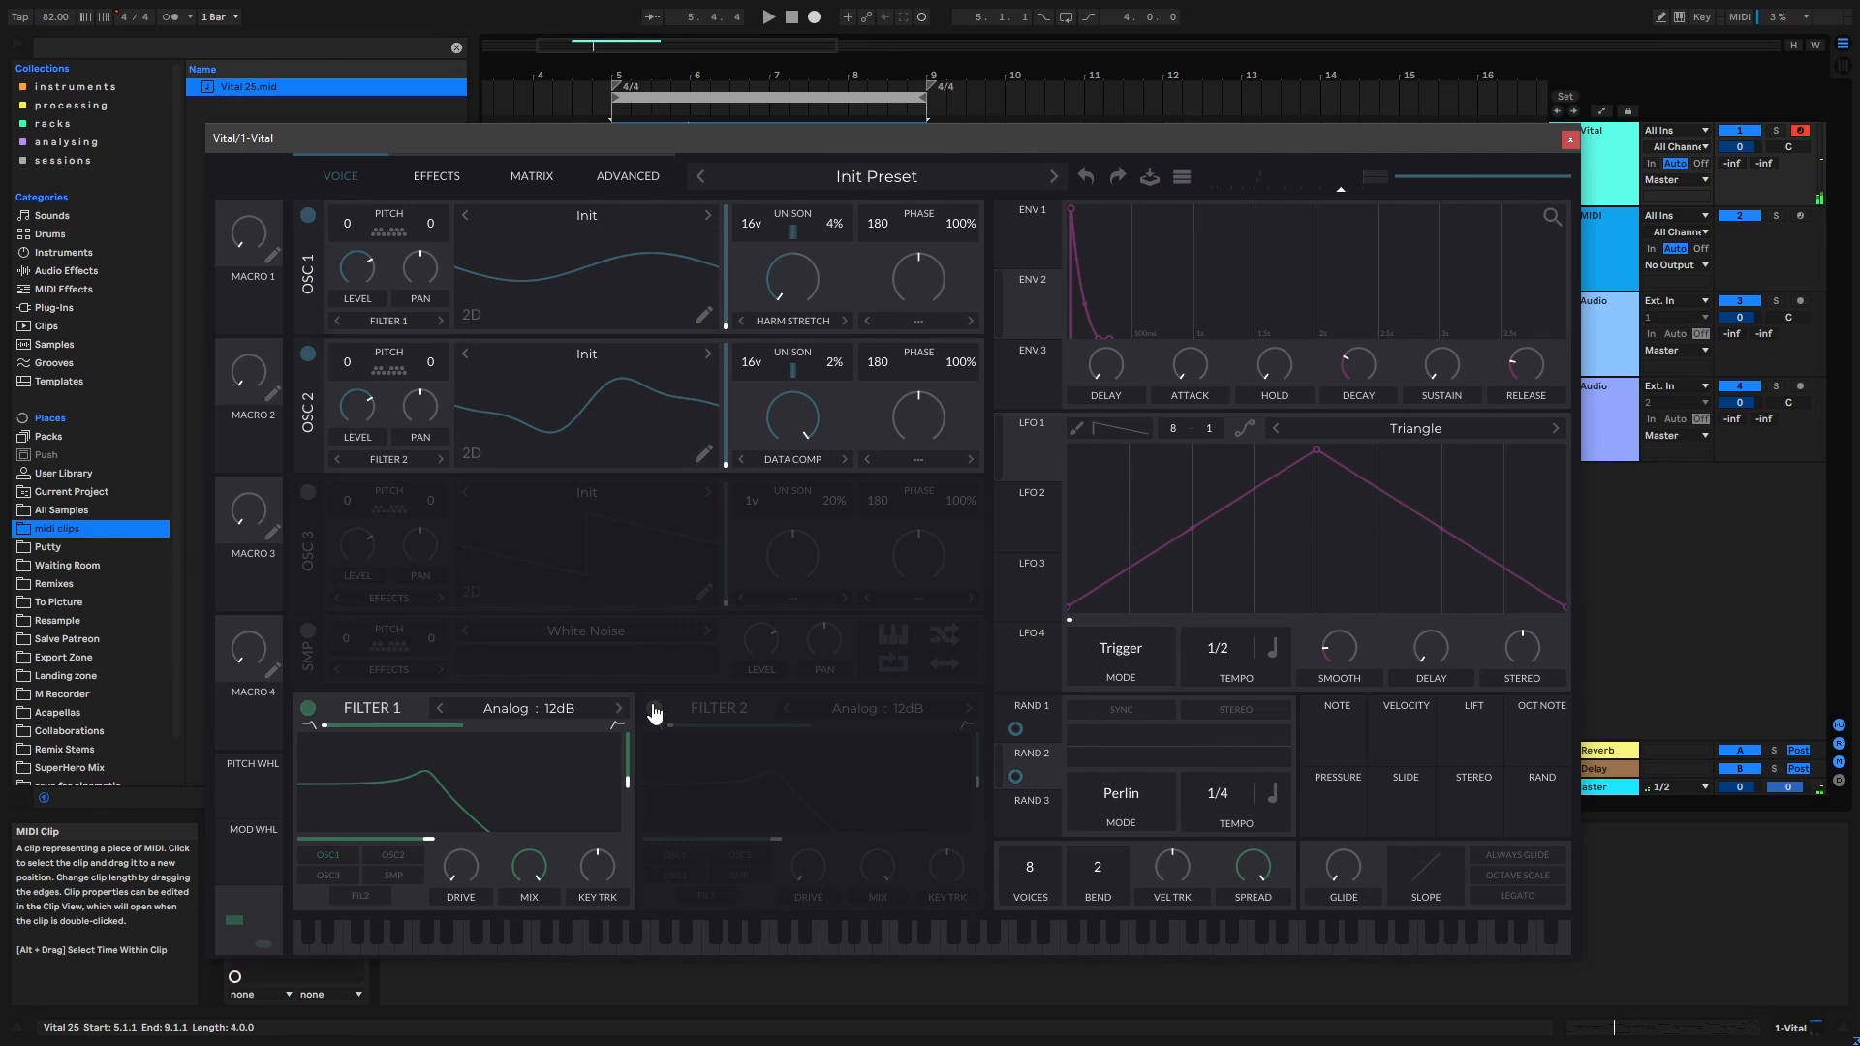
{"action": "left_click", "coordinate": [654, 708]}
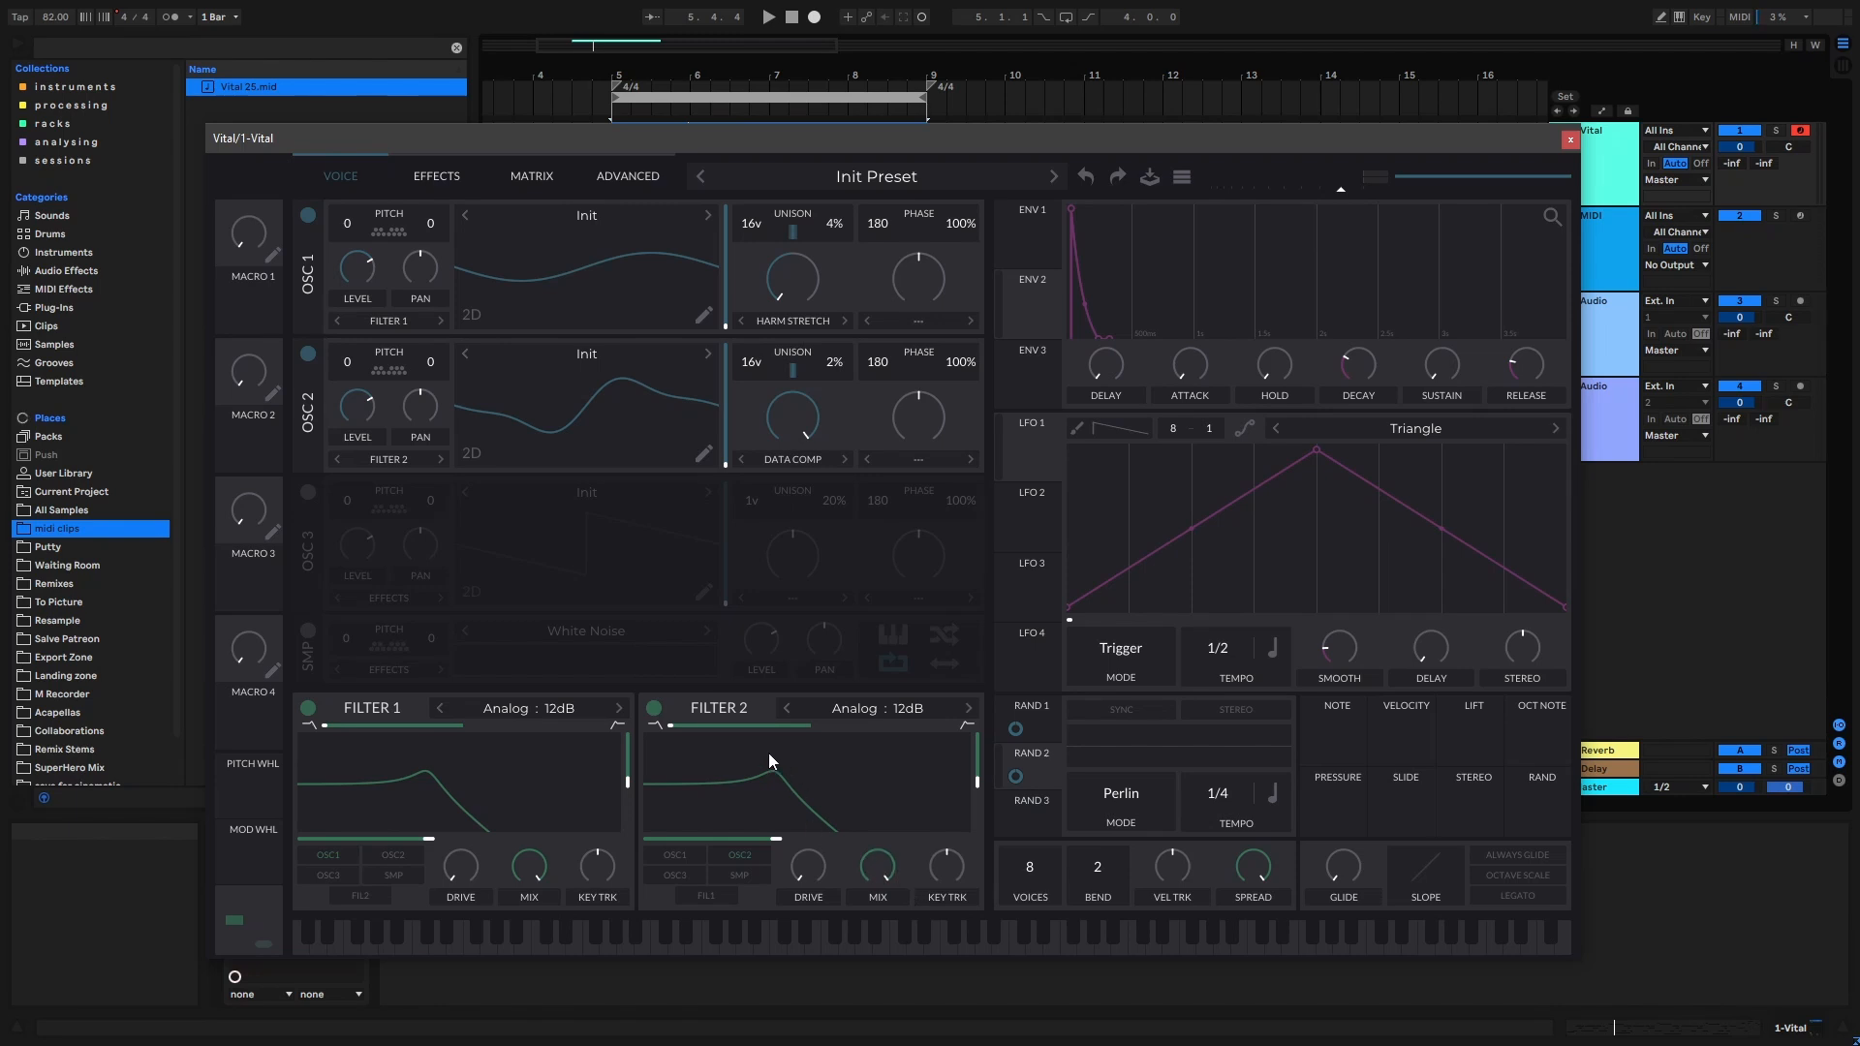
{"action": "left_click_drag", "start_coordinate": [673, 724], "coordinate": [981, 804]}
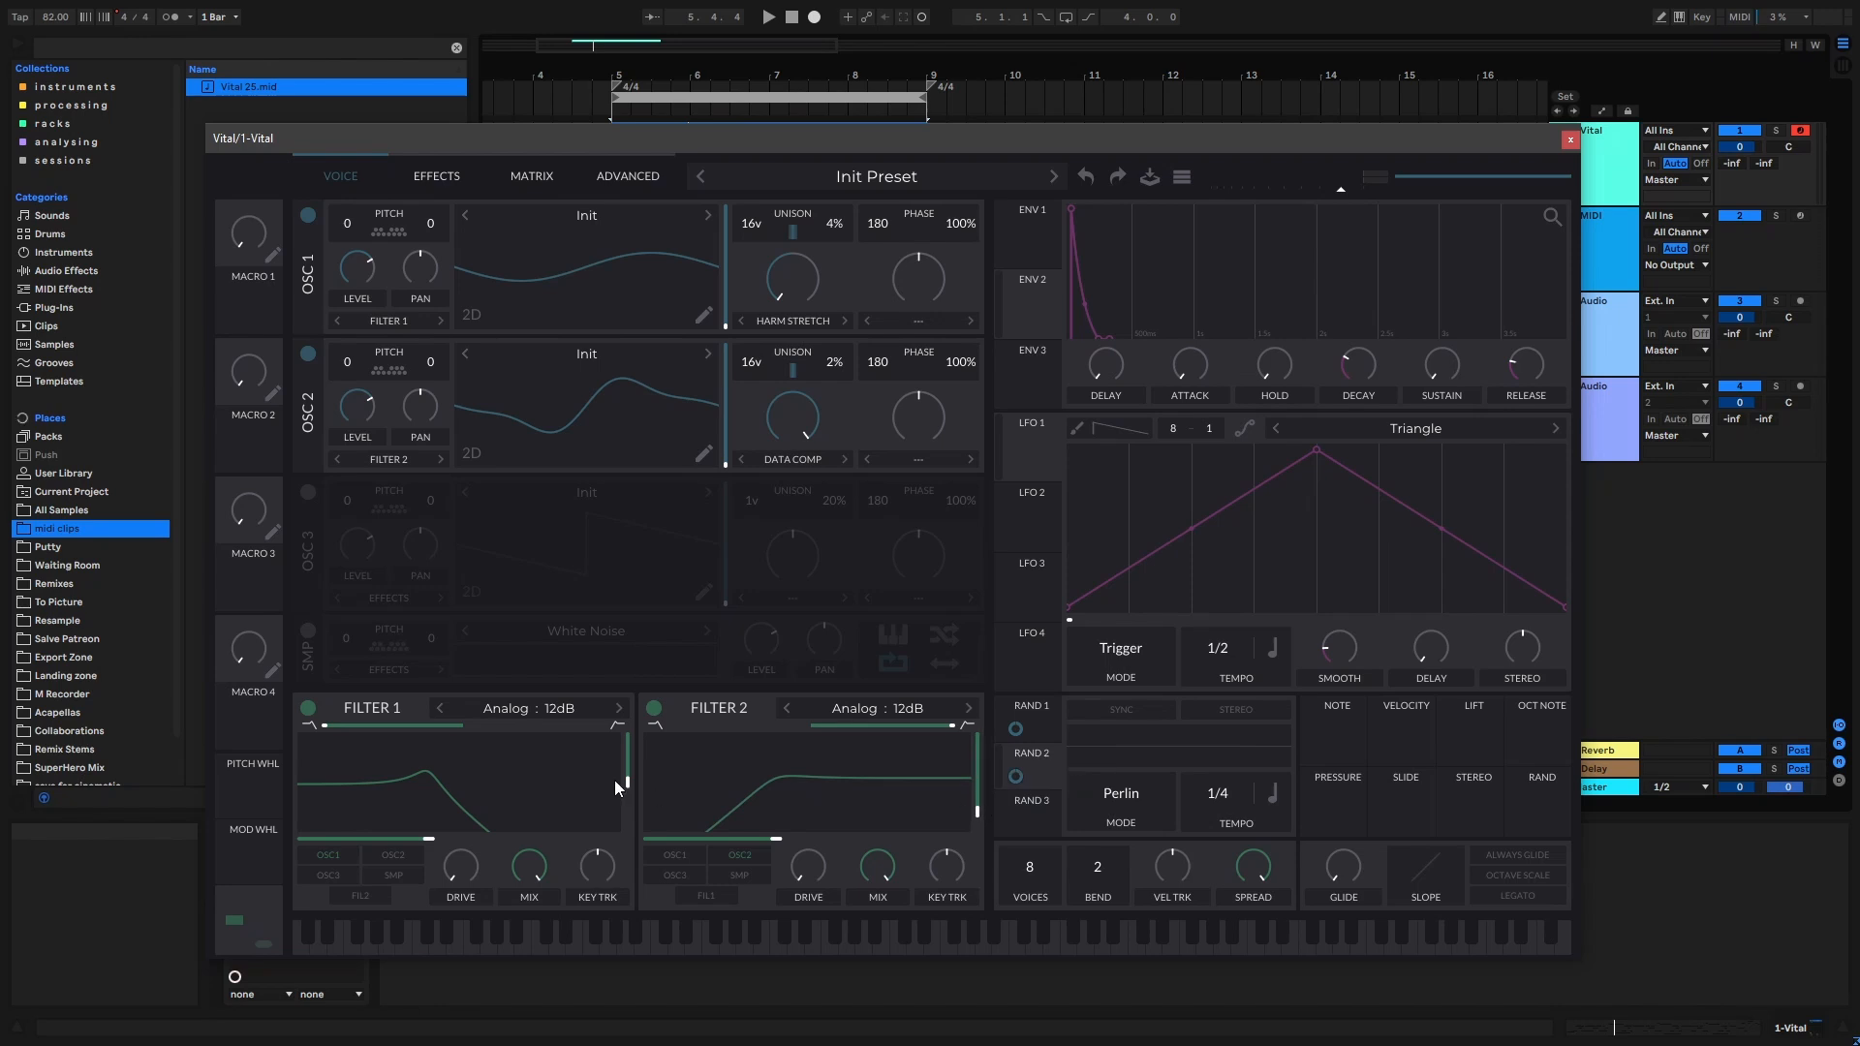
{"action": "left_click_drag", "start_coordinate": [627, 781], "coordinate": [627, 808]}
Modulate the cutoffs of both filters with Rand 3 and envelope 2, and raise filter 2's base cutoff.
{"action": "left_click_drag", "start_coordinate": [1030, 812], "coordinate": [468, 819]}
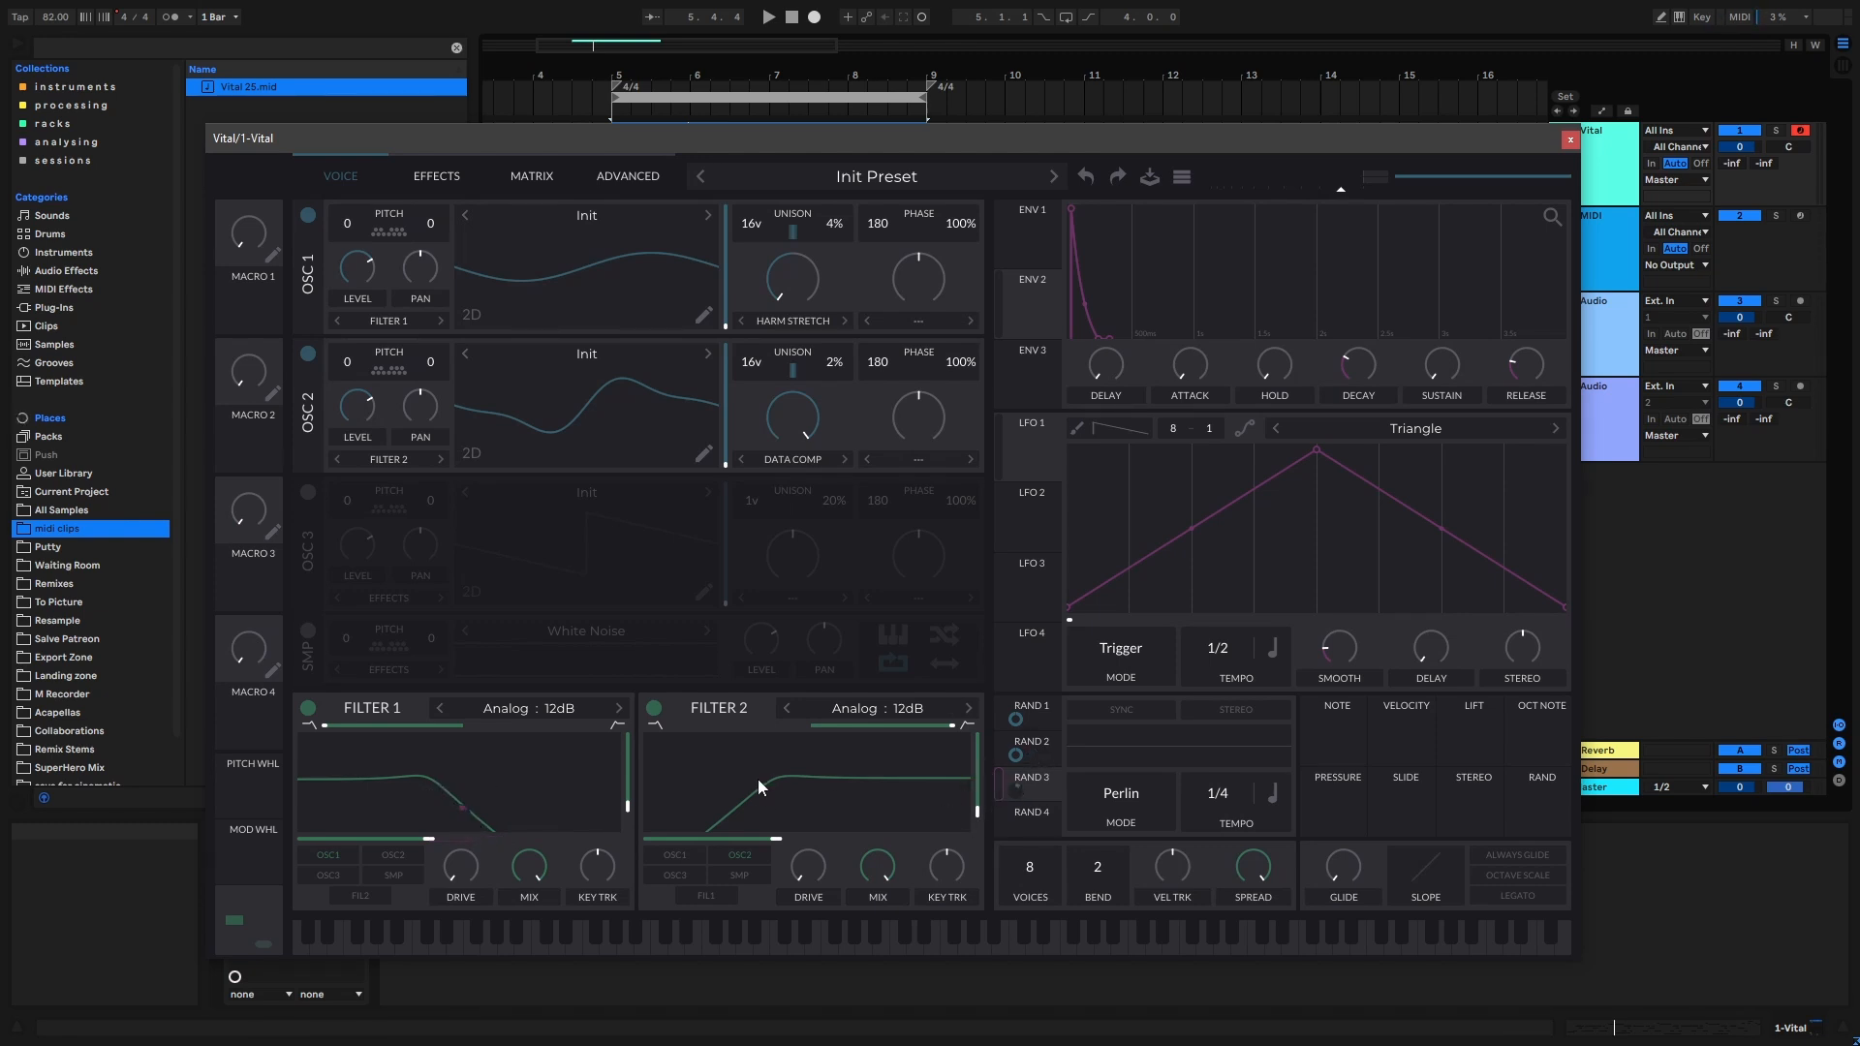
{"action": "left_click_drag", "start_coordinate": [776, 839], "coordinate": [845, 839]}
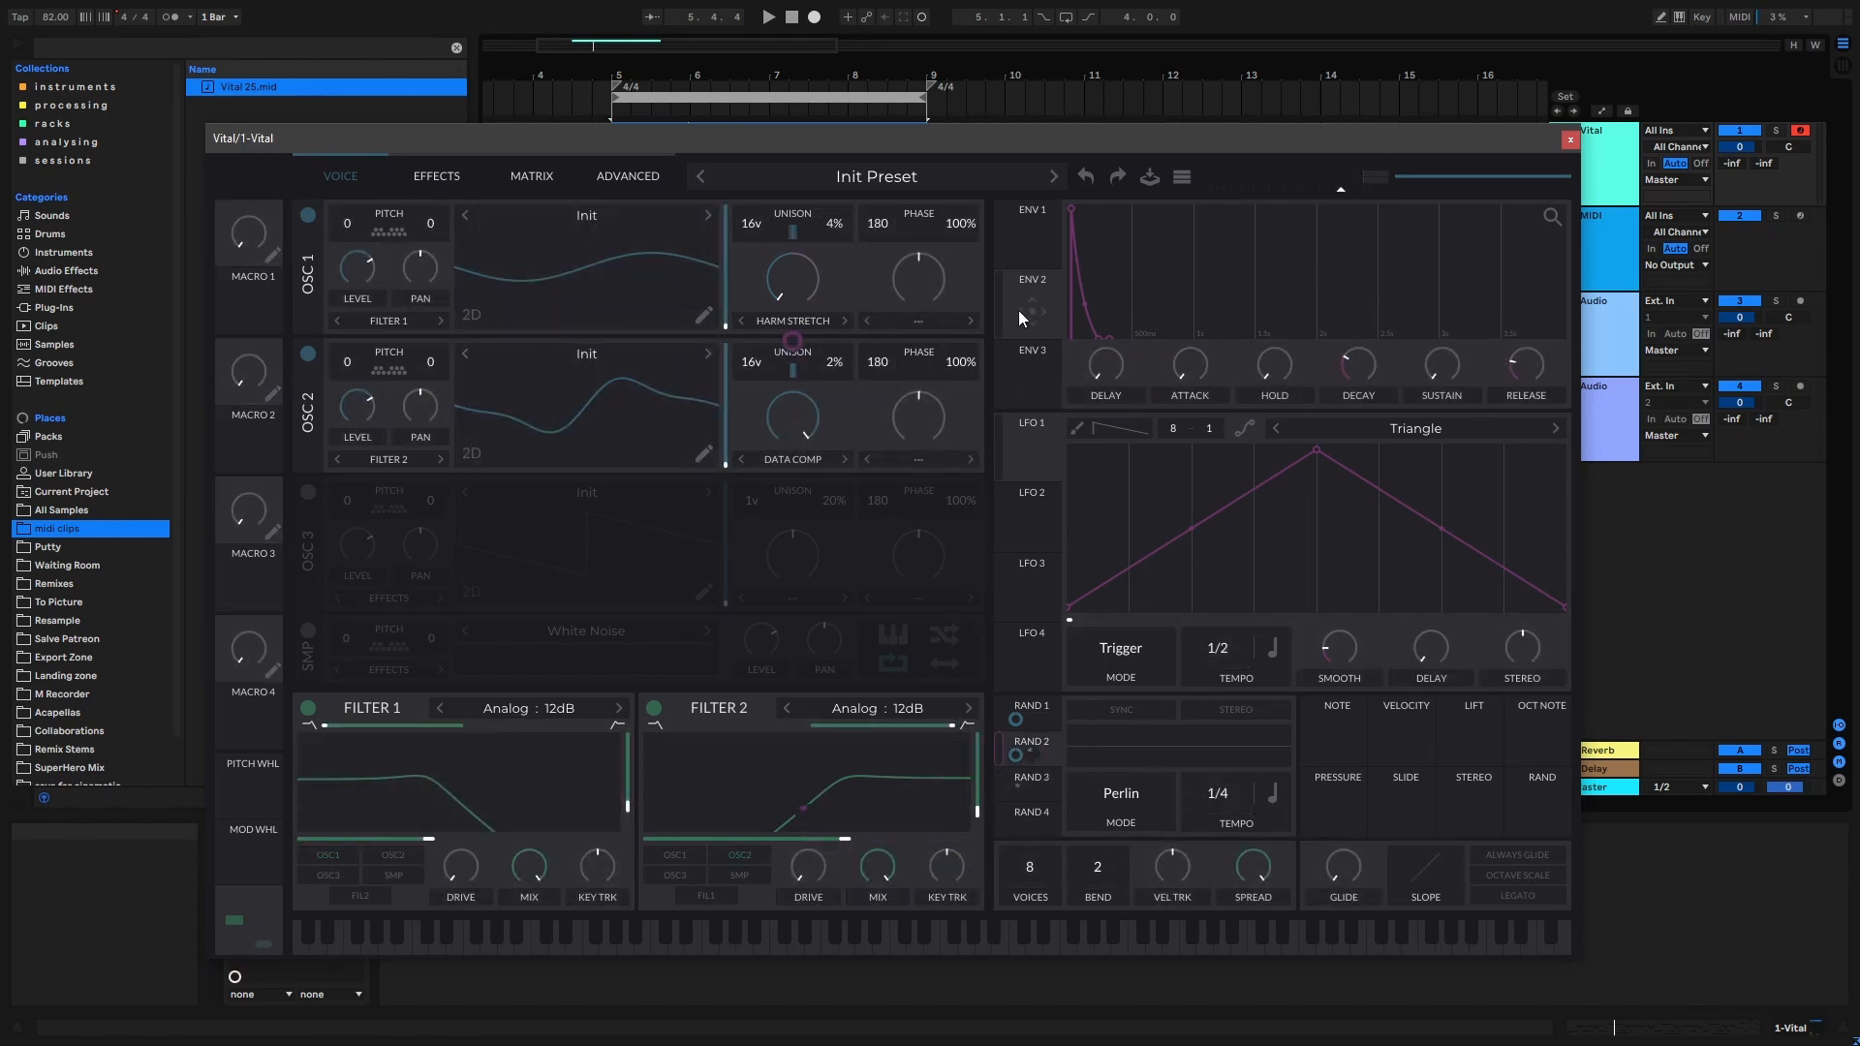
{"action": "left_click_drag", "start_coordinate": [1027, 304], "coordinate": [465, 809]}
{"action": "left_click_drag", "start_coordinate": [1019, 305], "coordinate": [812, 821]}
During playback, raise both filters' cutoffs and set envelope 2's modulation of filter 1's cutoff to about 44.
{"action": "key", "text": "space"}
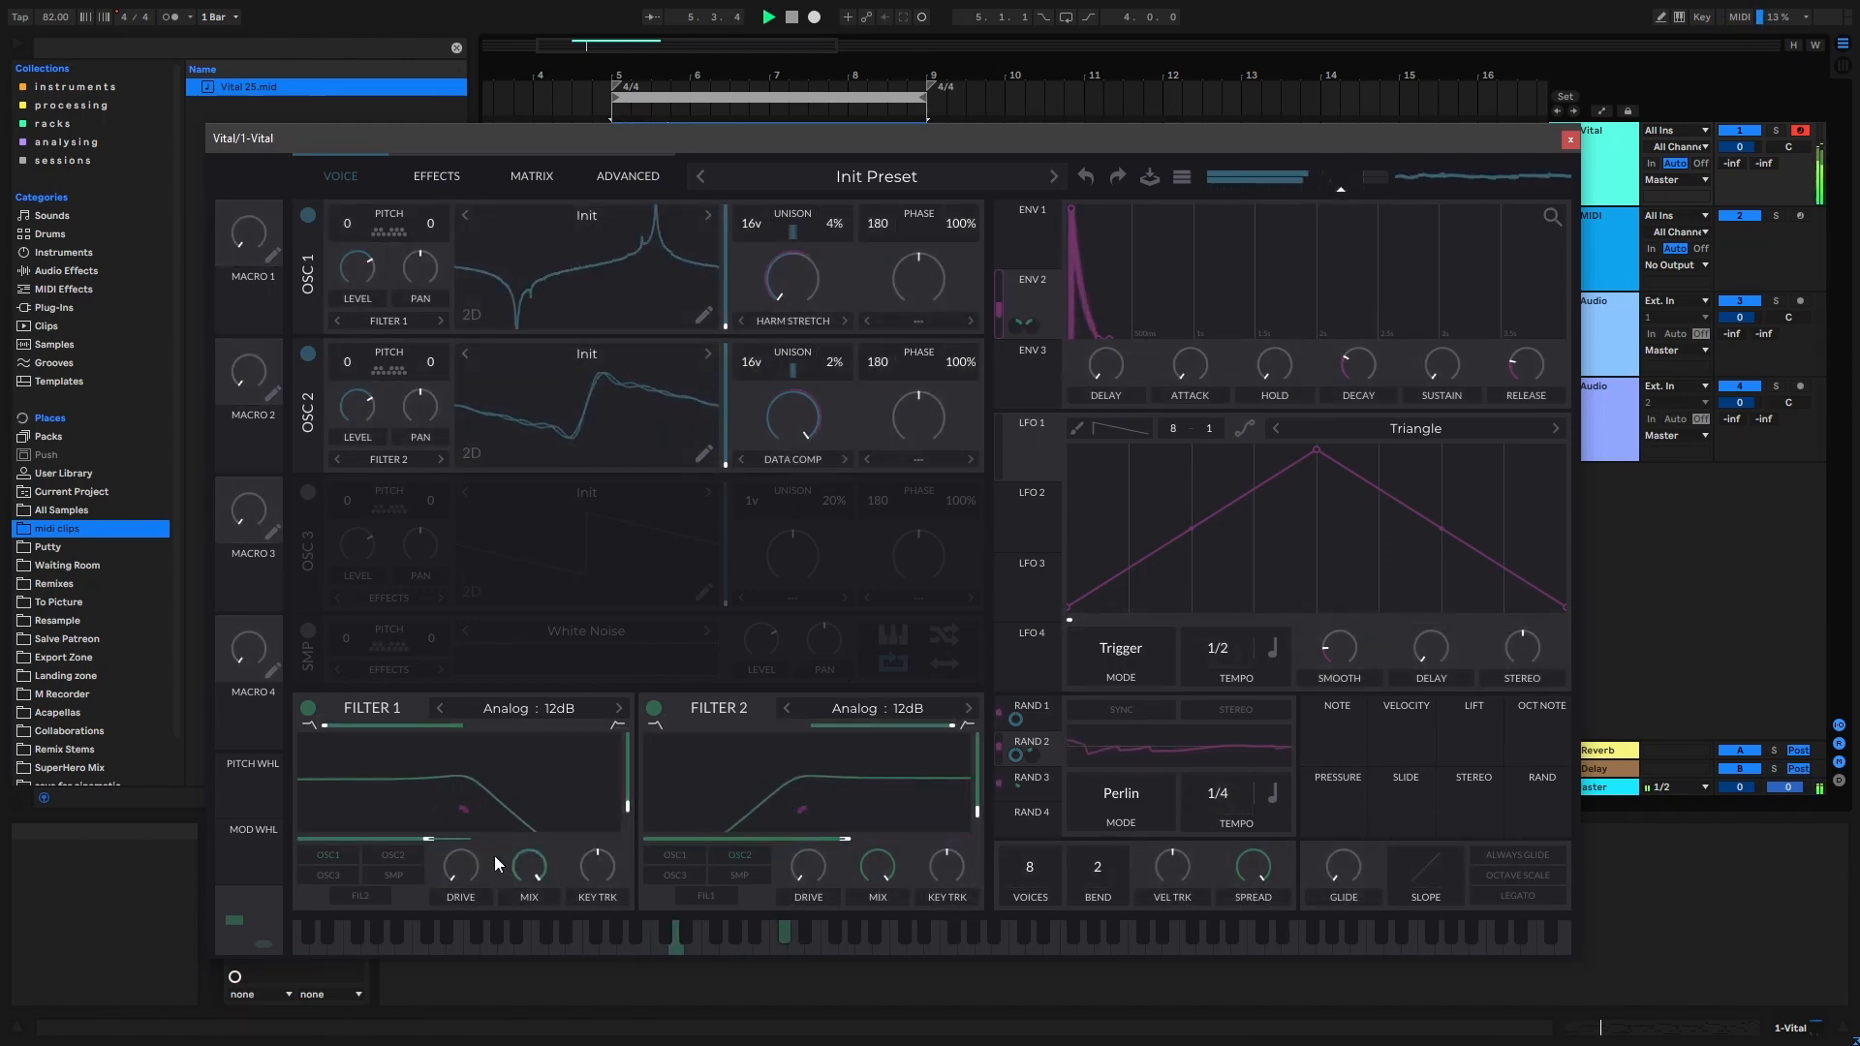
{"action": "left_click_drag", "start_coordinate": [432, 839], "coordinate": [476, 838]}
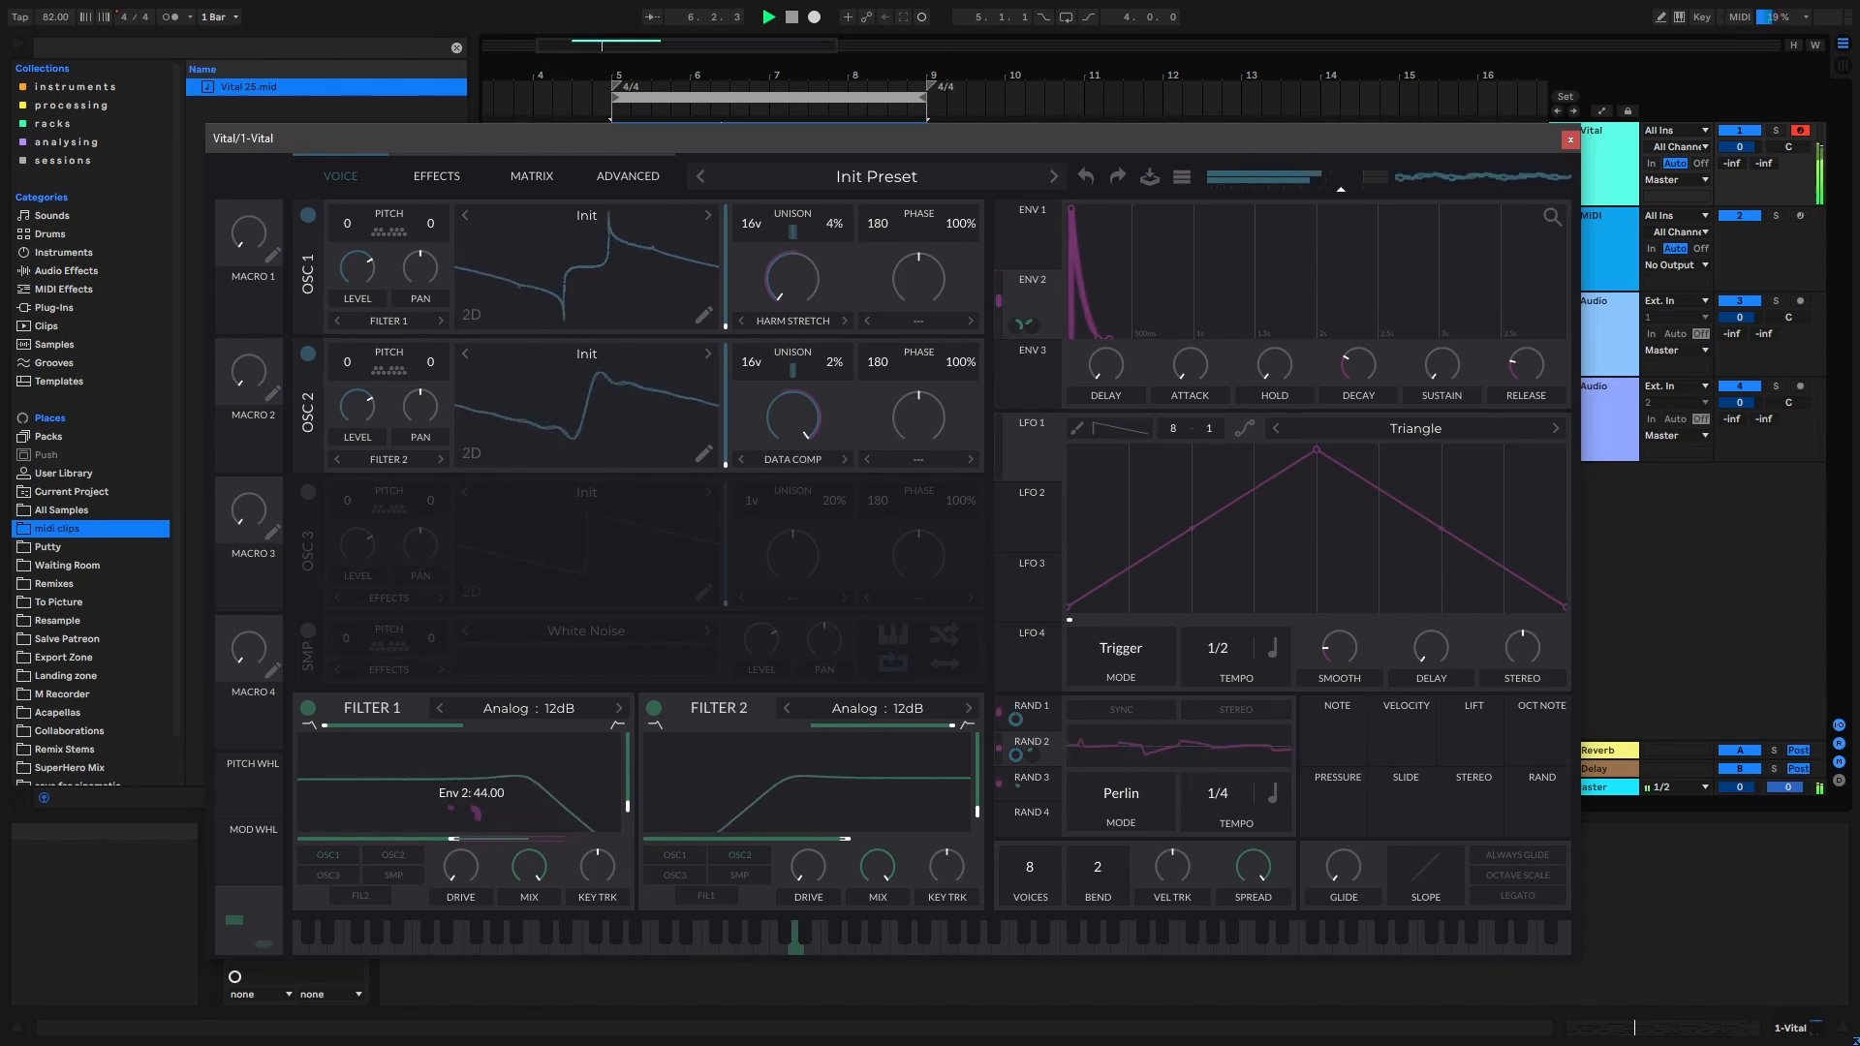
{"action": "mouse_move", "coordinate": [846, 839]}
{"action": "left_mouse_down"}
{"action": "mouse_move", "coordinate": [872, 840]}
{"action": "mouse_move", "coordinate": [816, 814]}
{"action": "mouse_move", "coordinate": [864, 845]}
{"action": "left_mouse_up"}
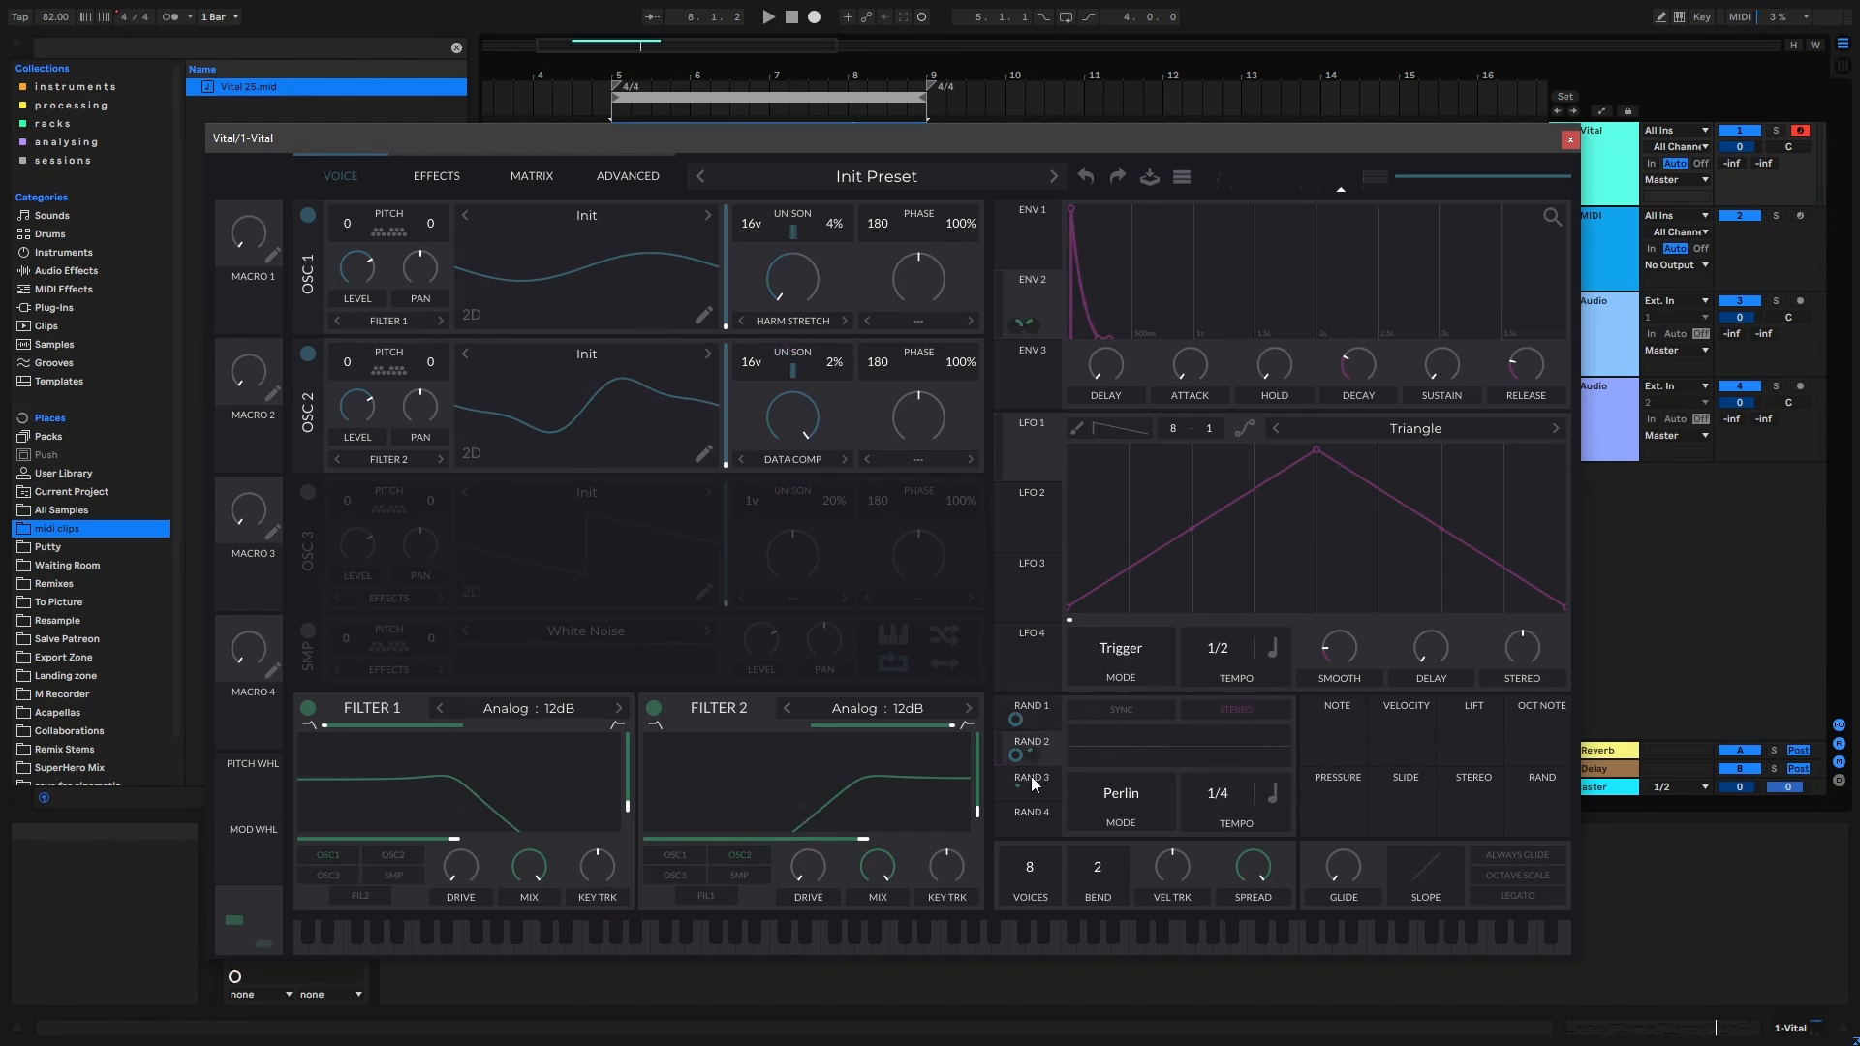
Turn on stereo for Rand 4, set the polyphony to 32 voices, and adjust velocity tracking, spread, glide and slope.
{"action": "left_click", "coordinate": [1022, 816]}
{"action": "left_click", "coordinate": [1245, 717]}
{"action": "left_click_drag", "start_coordinate": [1329, 856], "coordinate": [1391, 851]}
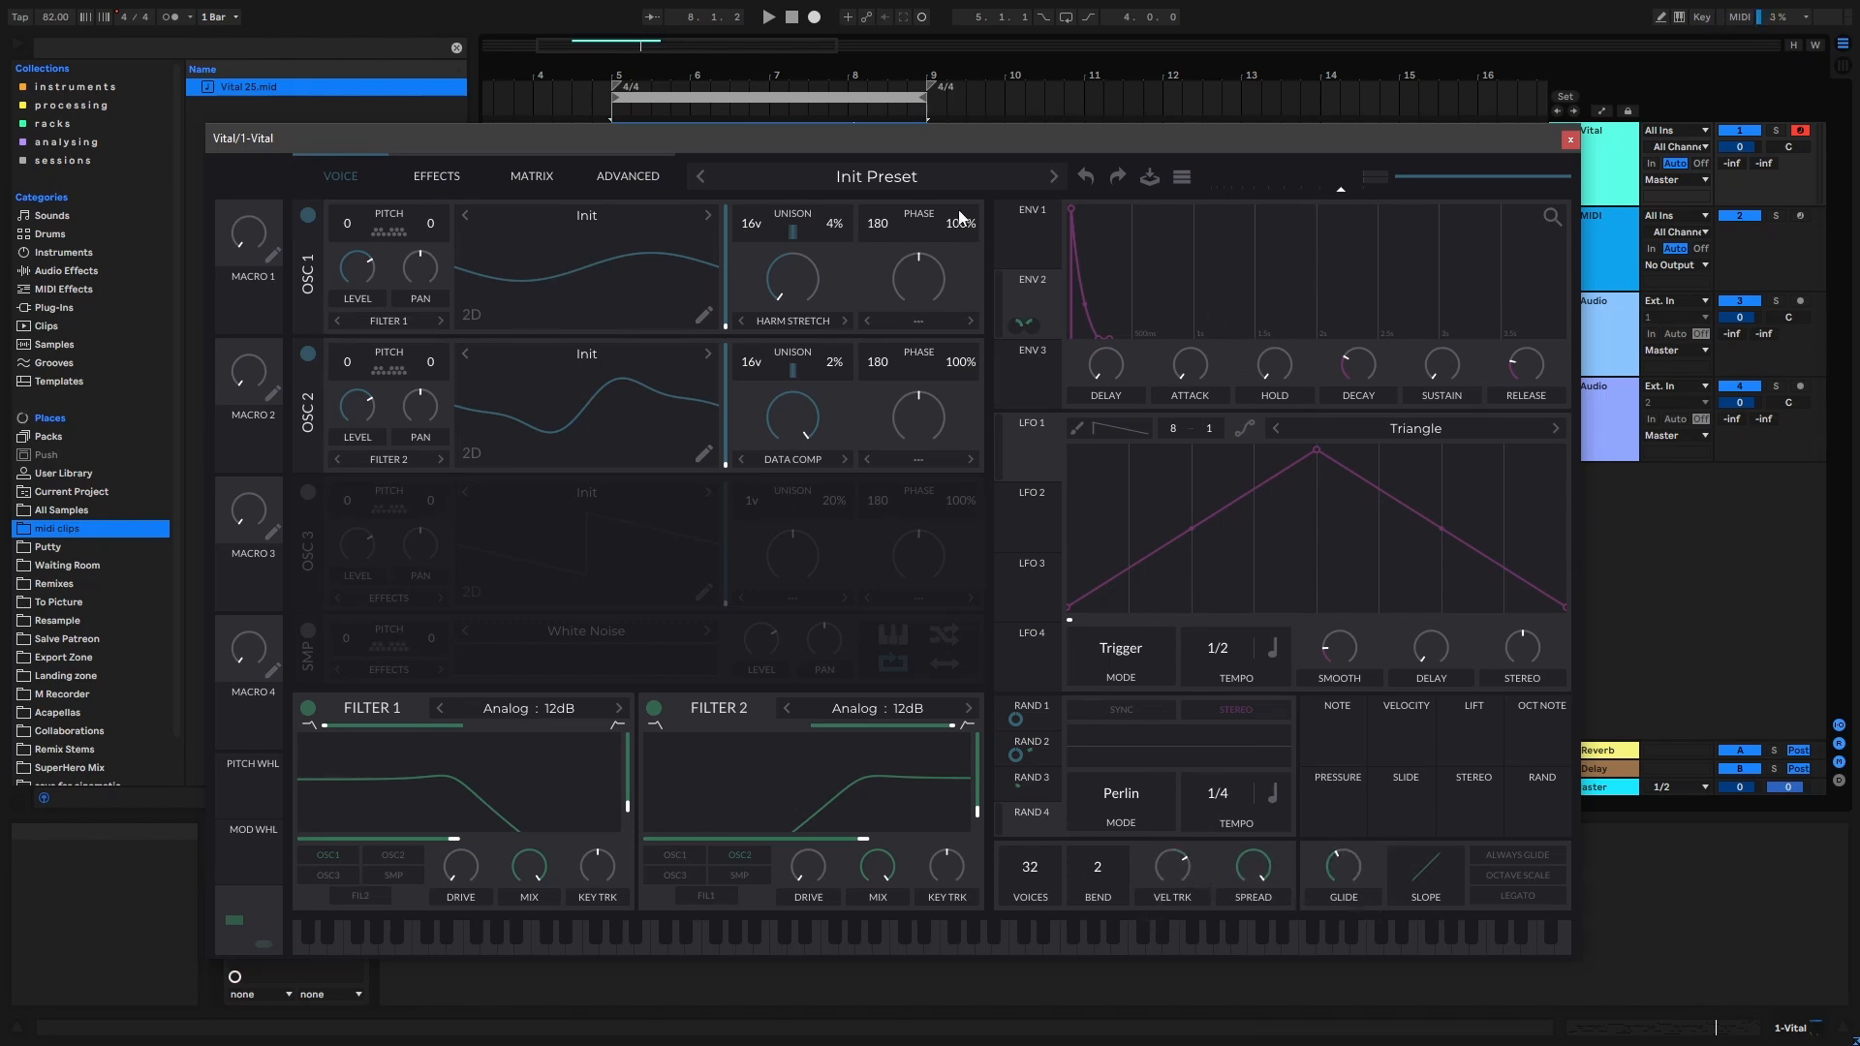
{"action": "left_click_drag", "start_coordinate": [904, 139], "coordinate": [814, 124]}
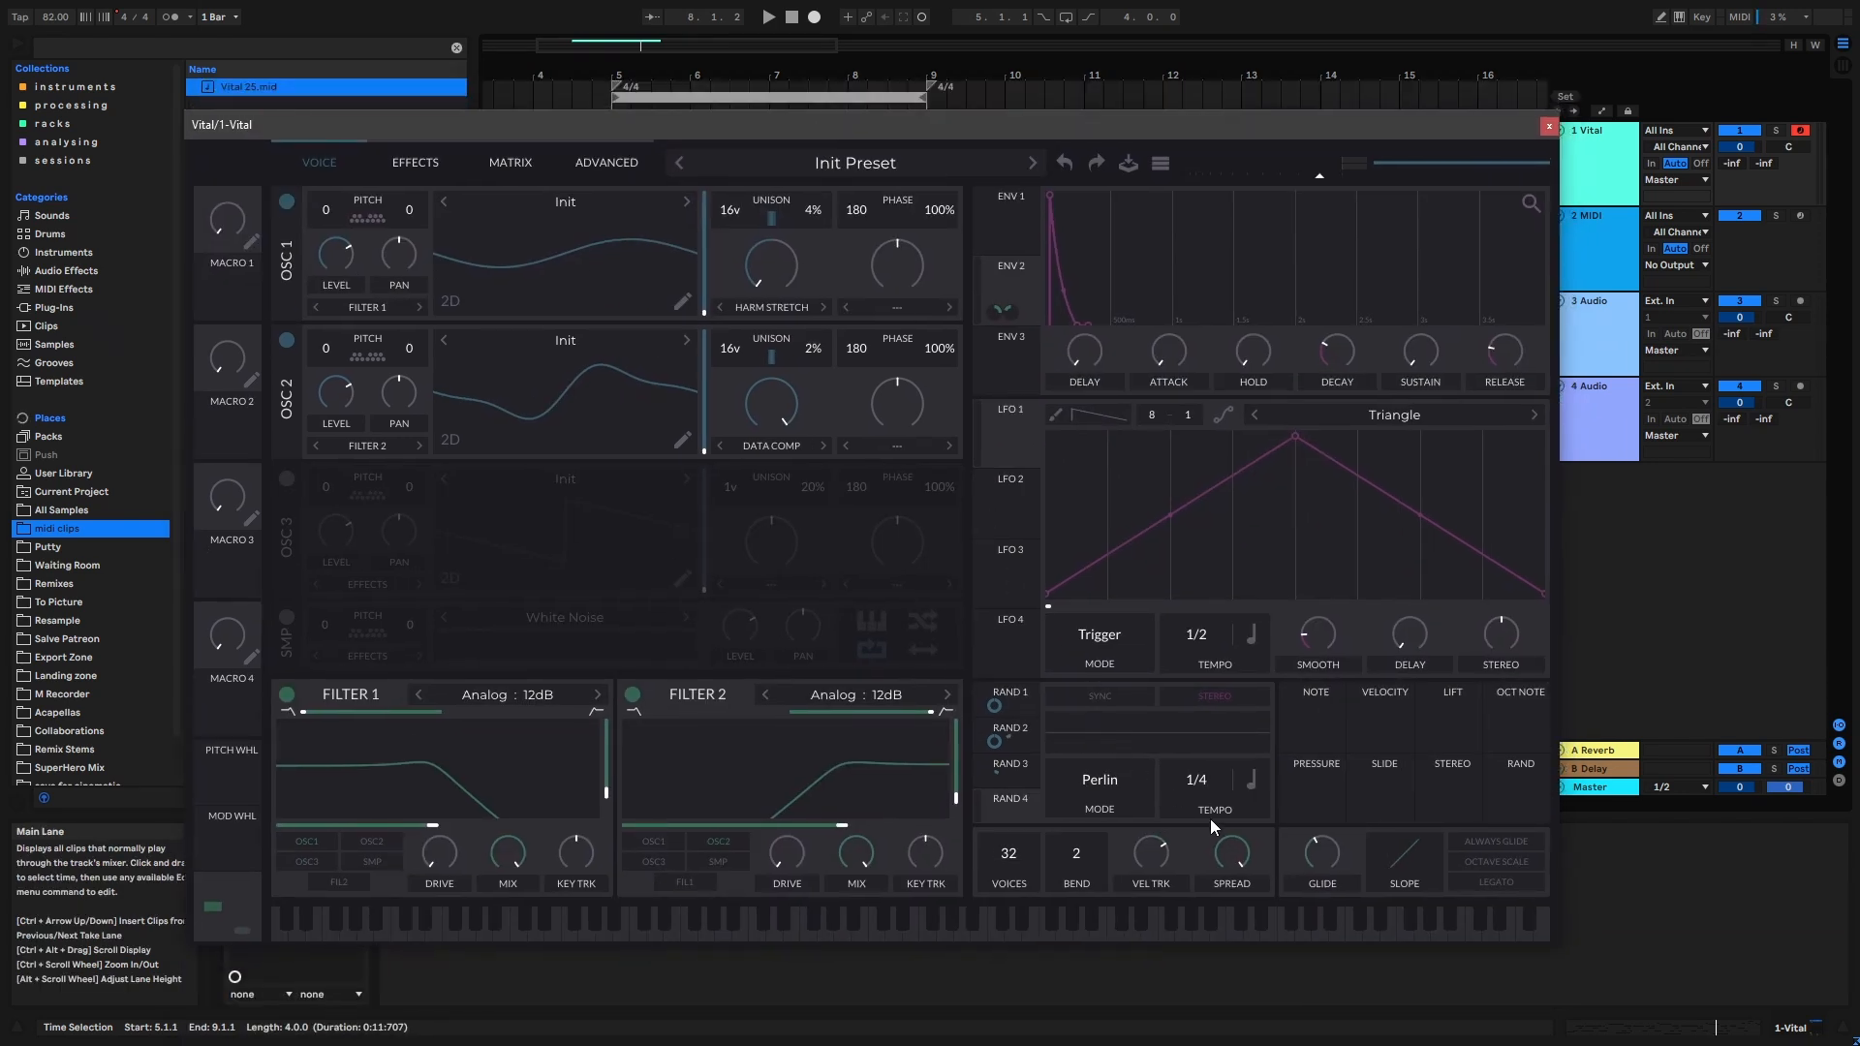
{"action": "left_click_drag", "start_coordinate": [1236, 854], "coordinate": [1211, 863]}
{"action": "key", "text": "space"}
Enable the multiband compressor, place it first in the effects chain, and set its attack to about 69%.
{"action": "left_click", "coordinate": [416, 162]}
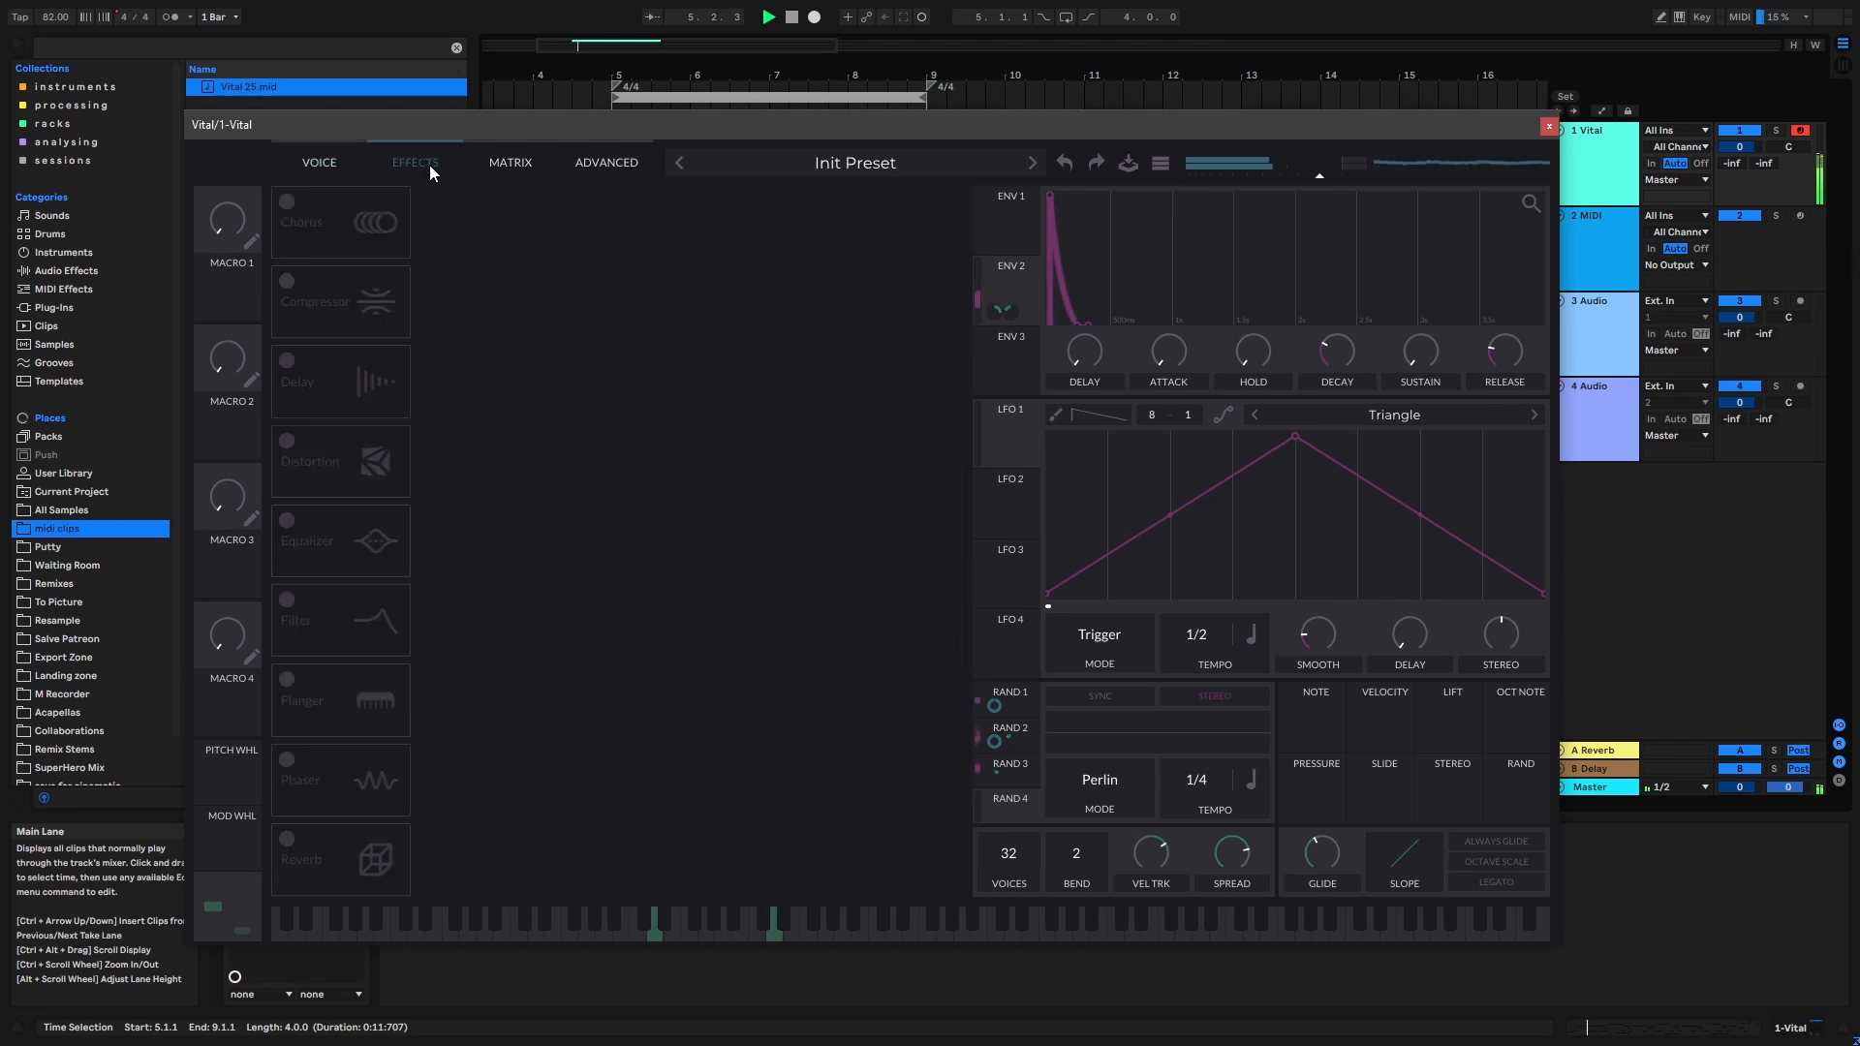
{"action": "left_click_drag", "start_coordinate": [487, 122], "coordinate": [478, 144]}
{"action": "key", "text": "space"}
{"action": "left_click", "coordinate": [279, 310]}
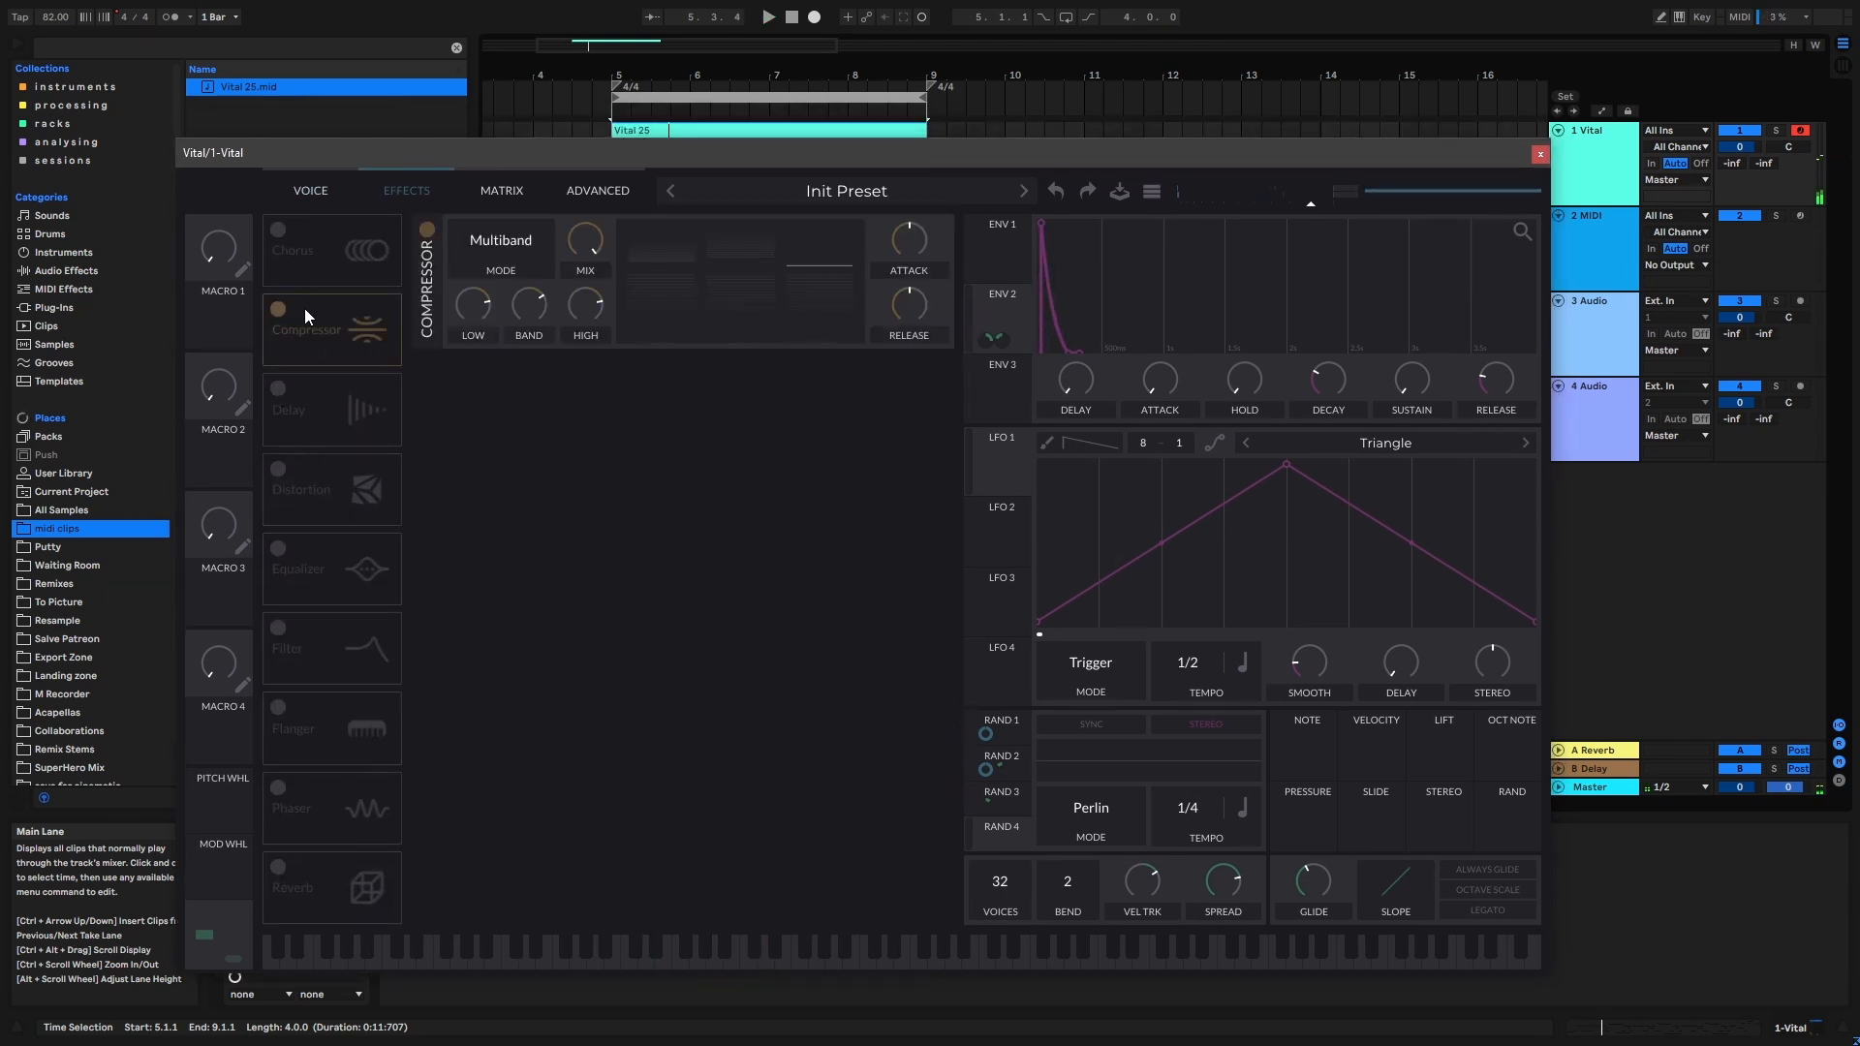
{"action": "left_click_drag", "start_coordinate": [308, 307], "coordinate": [321, 218]}
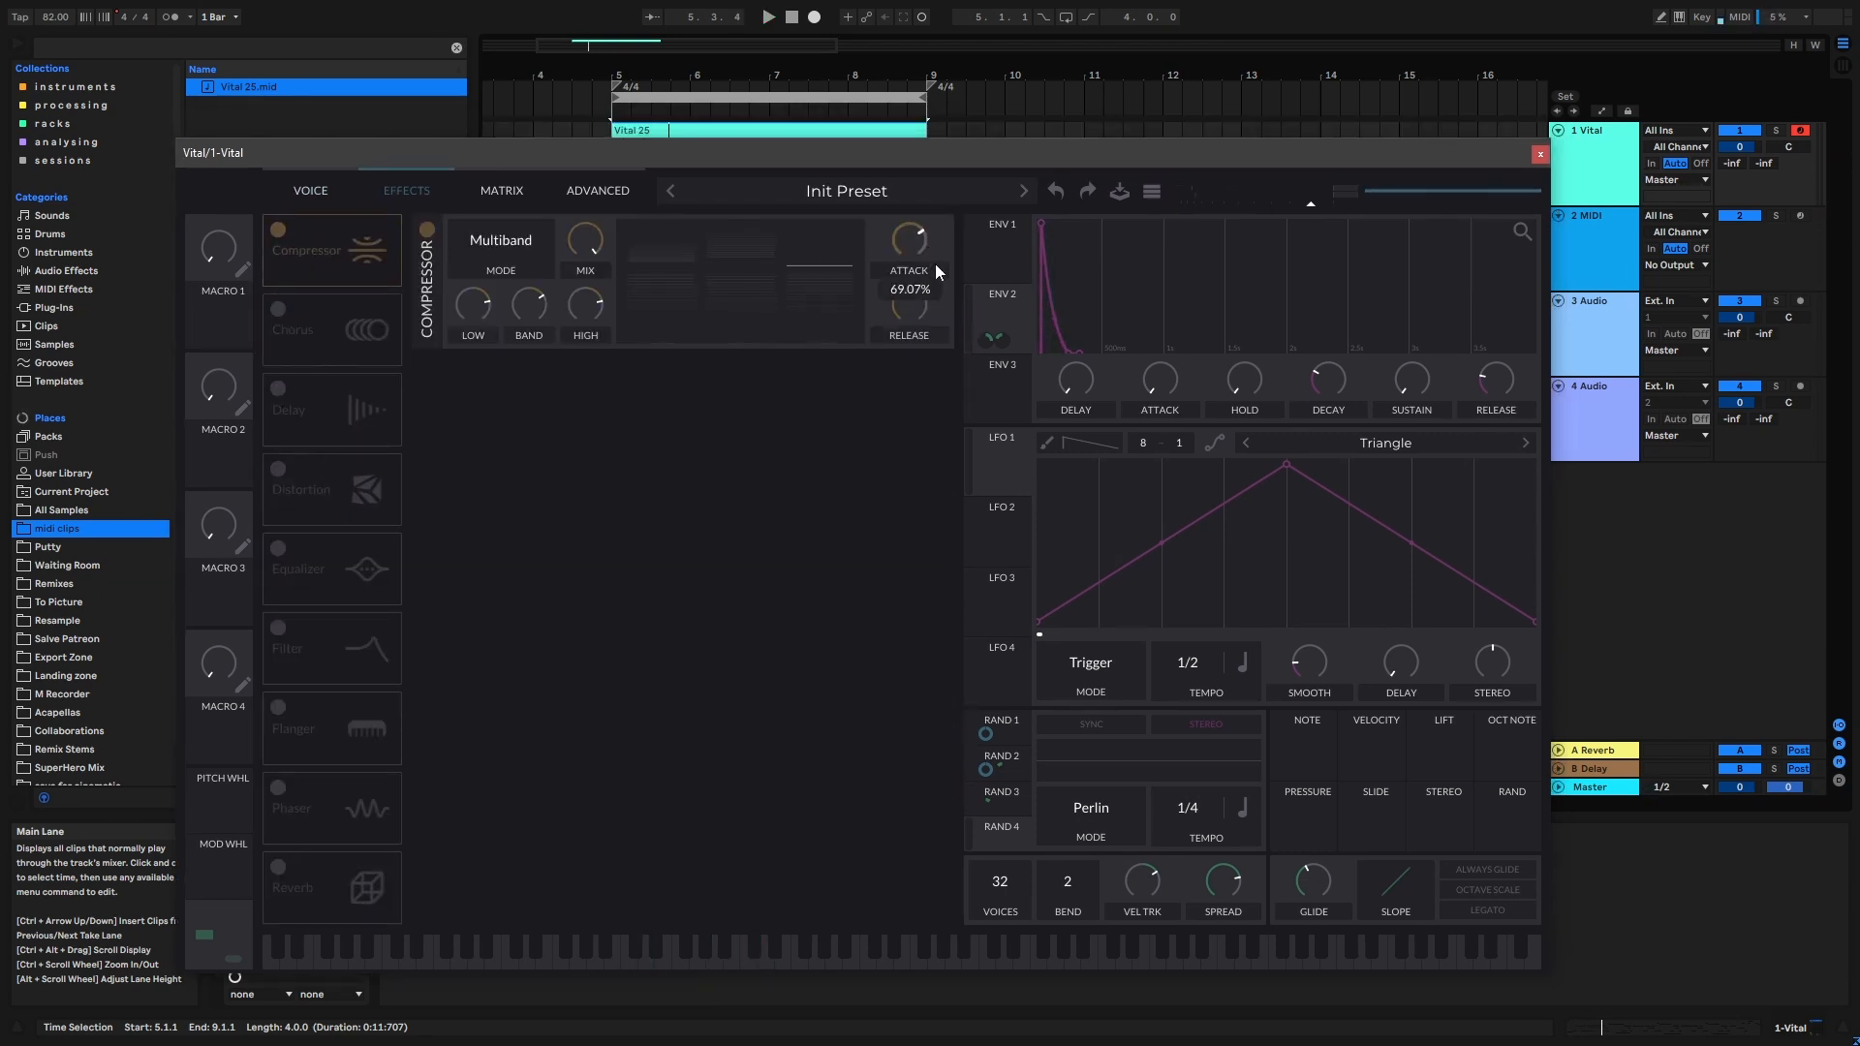
{"action": "key", "text": "space"}
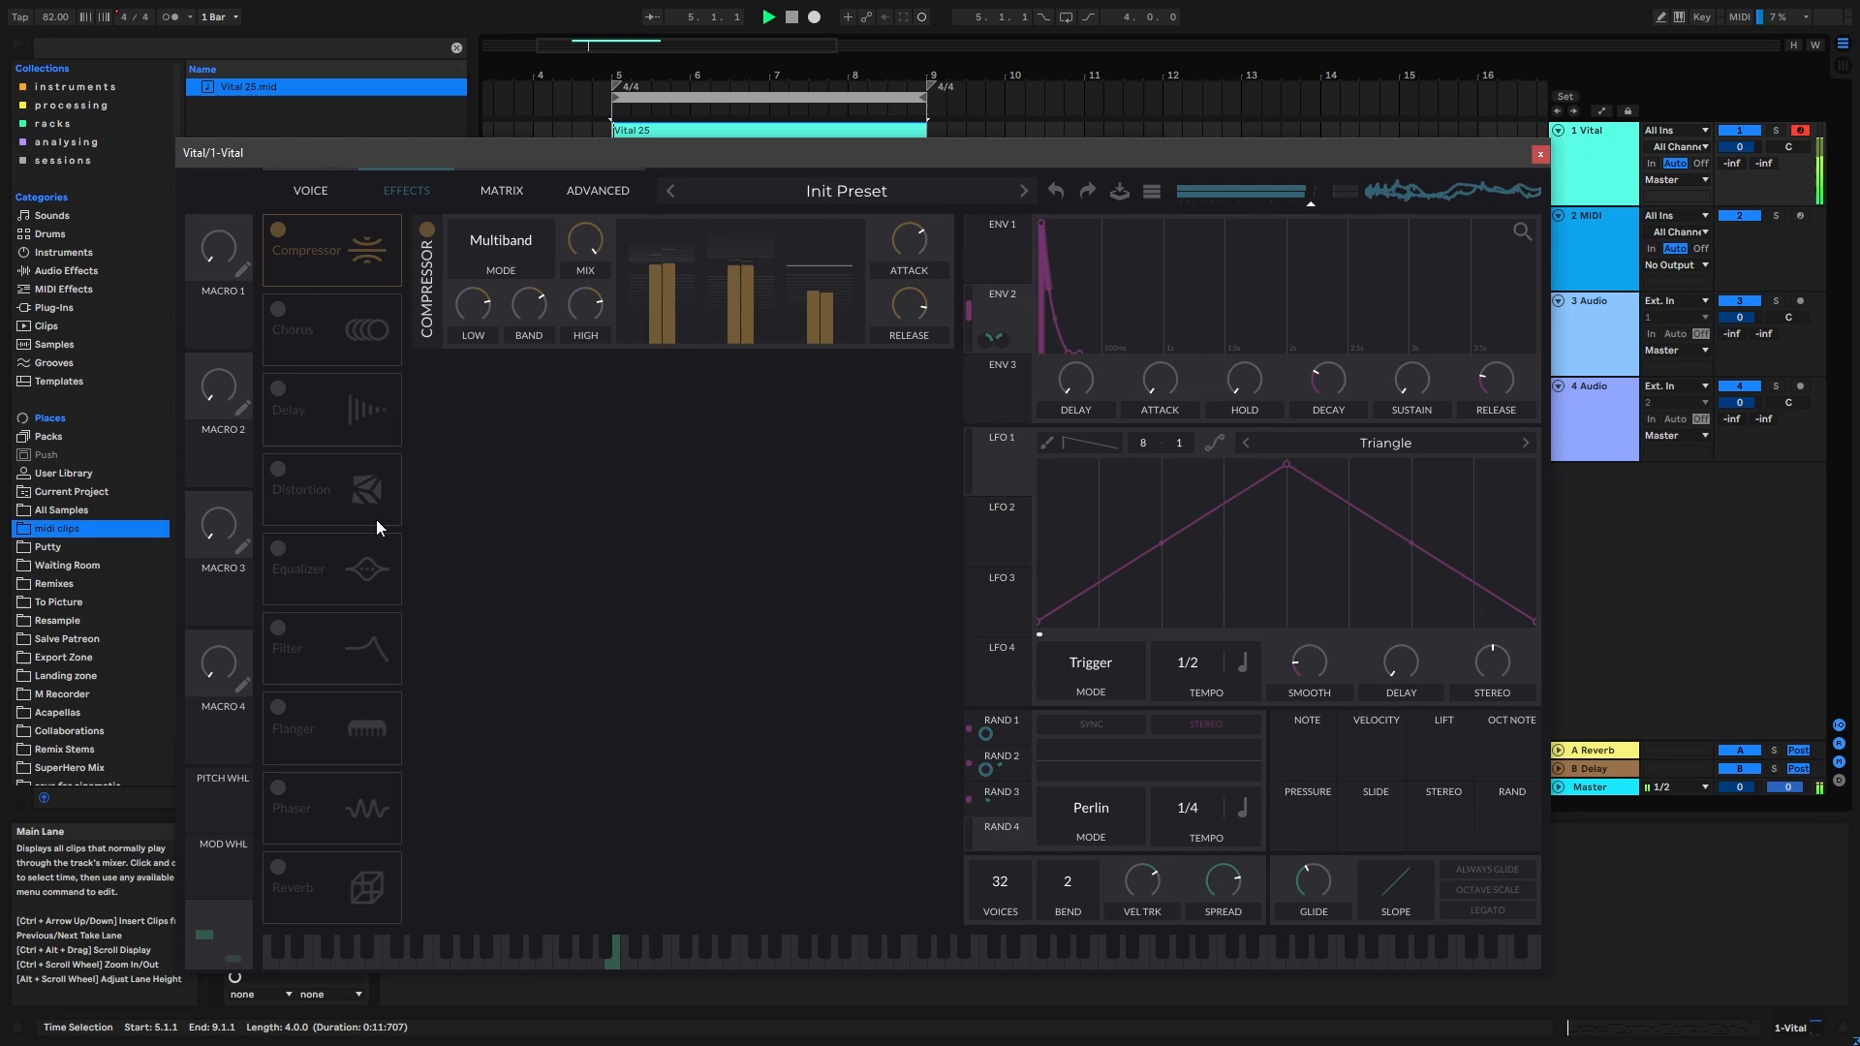
Enable the Soft Clip distortion directly after the compressor in the effects chain and increase its drive.
{"action": "left_click", "coordinate": [278, 469]}
{"action": "left_click_drag", "start_coordinate": [320, 490], "coordinate": [345, 341]}
{"action": "left_click_drag", "start_coordinate": [769, 378], "coordinate": [812, 374]}
Modulate the distortion's drive with Rand 1 and its mix with Rand 3 at about 0.157, and play the clip.
{"action": "left_click_drag", "start_coordinate": [927, 575], "coordinate": [763, 438]}
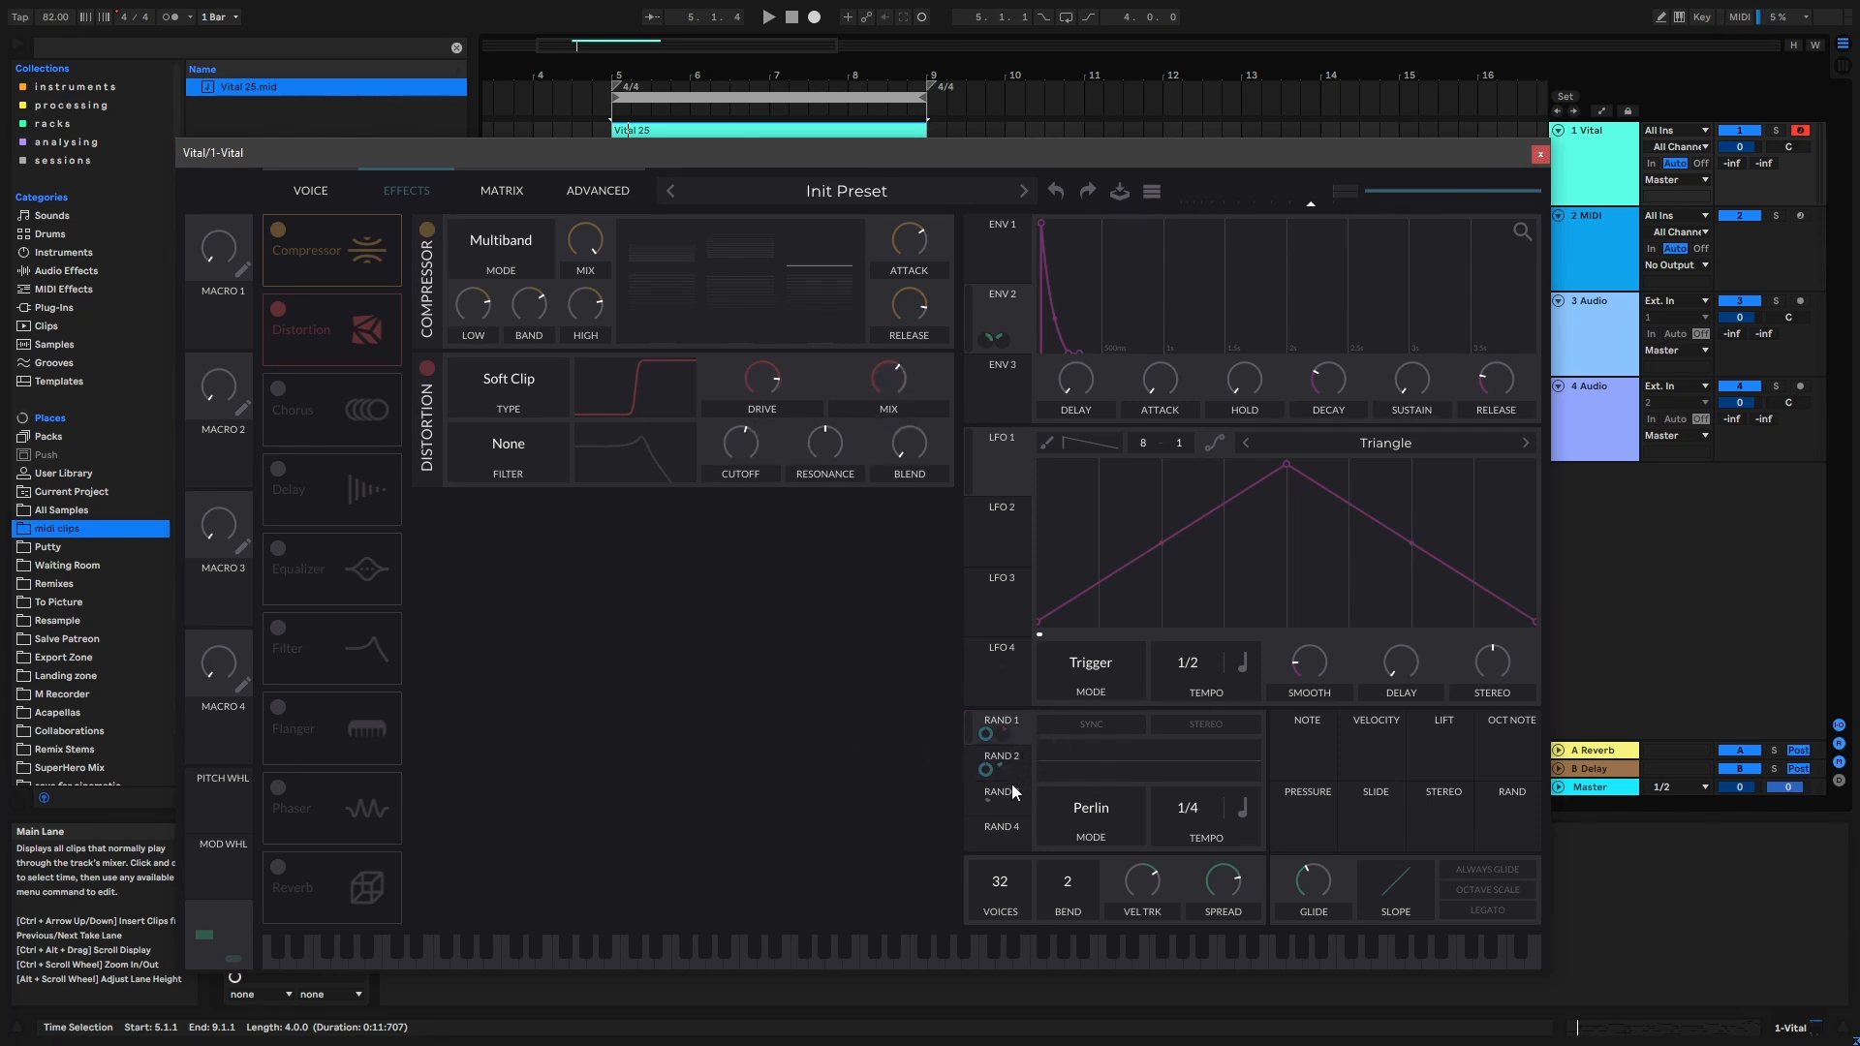
{"action": "left_click_drag", "start_coordinate": [1012, 783], "coordinate": [897, 422]}
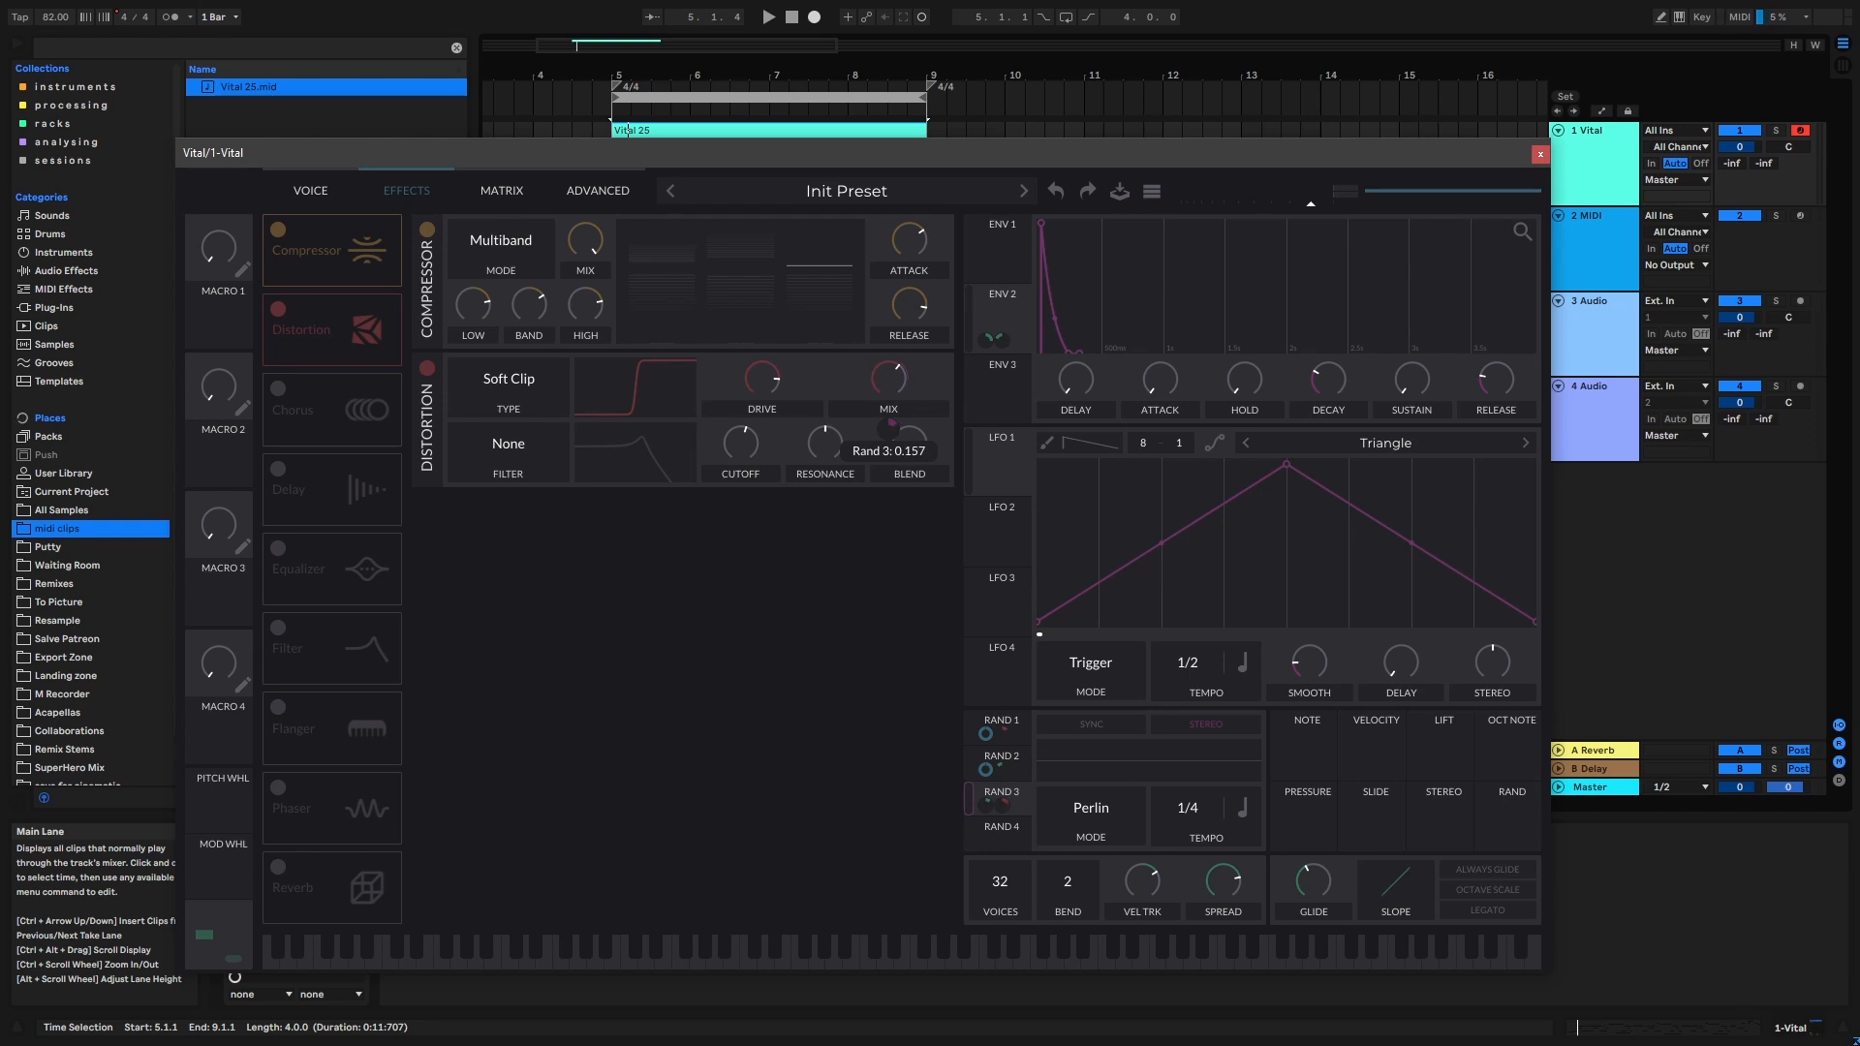
{"action": "key", "text": "space"}
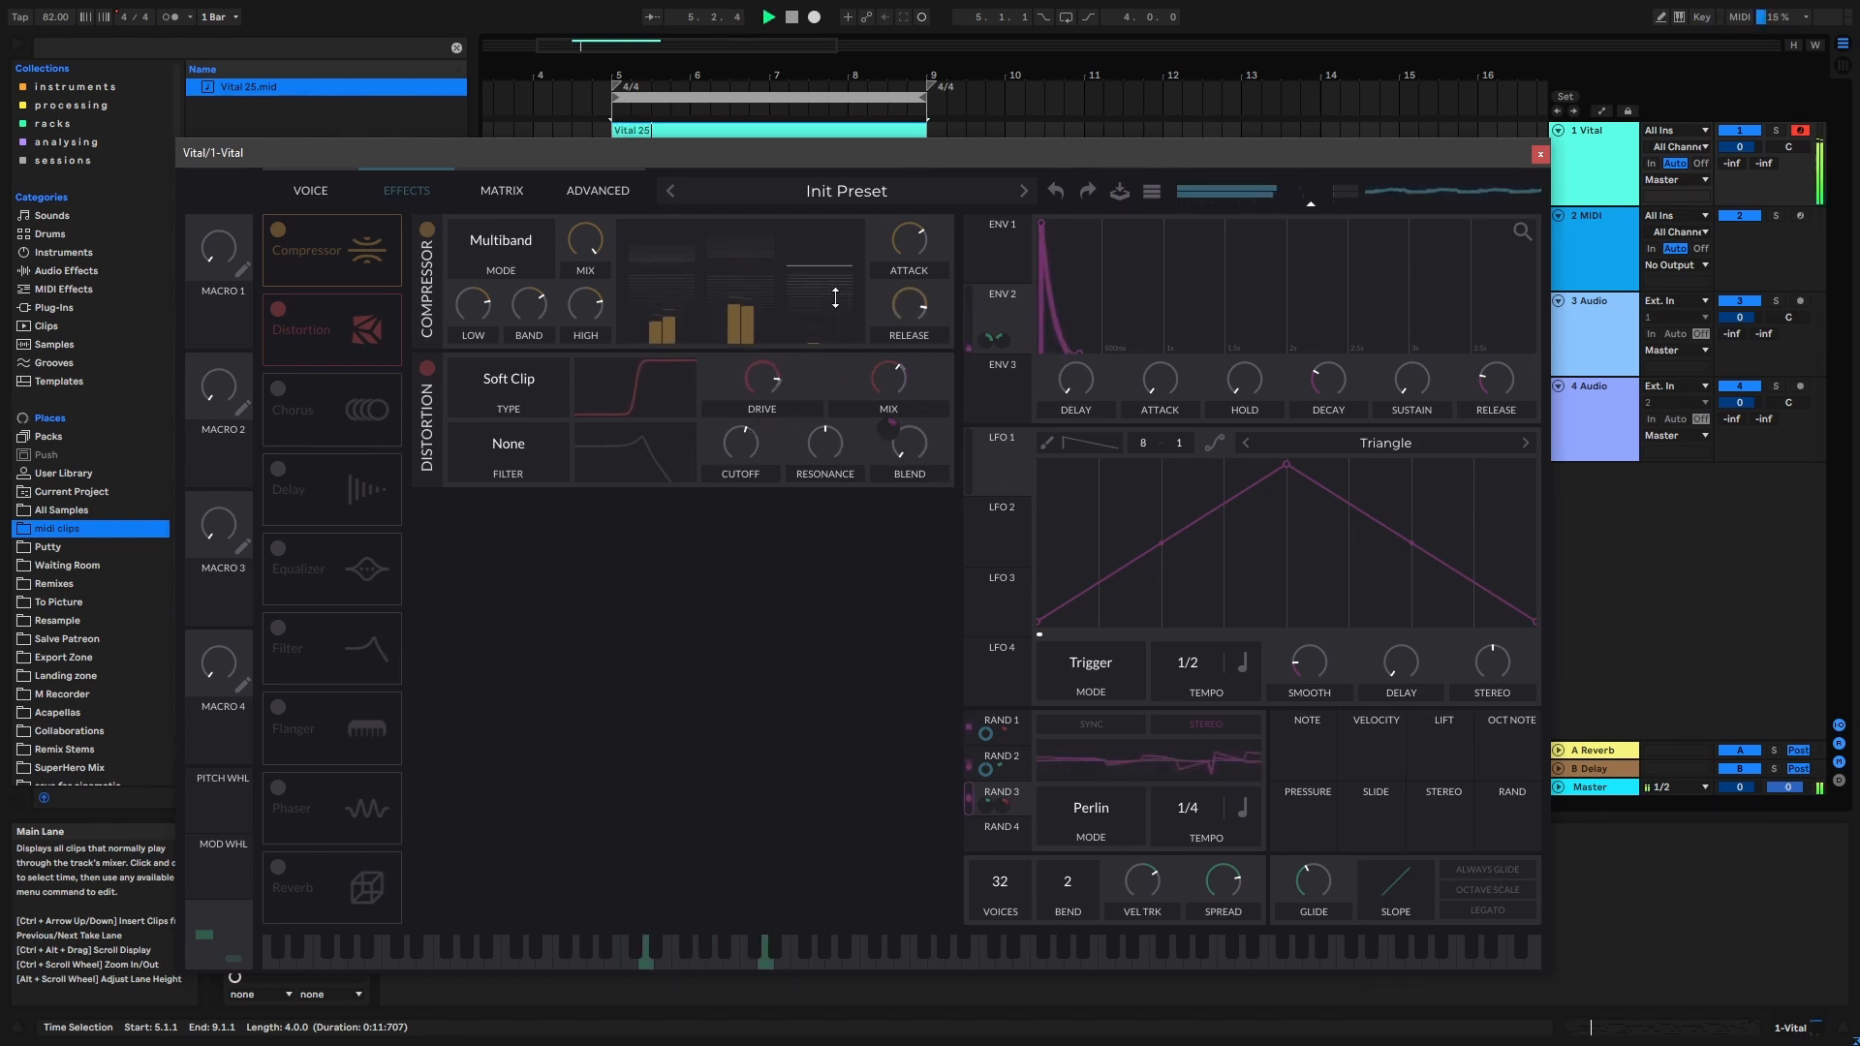
Stop playback and modulate the compressor's mix with Env 2 at 0.250.
{"action": "key", "text": "space"}
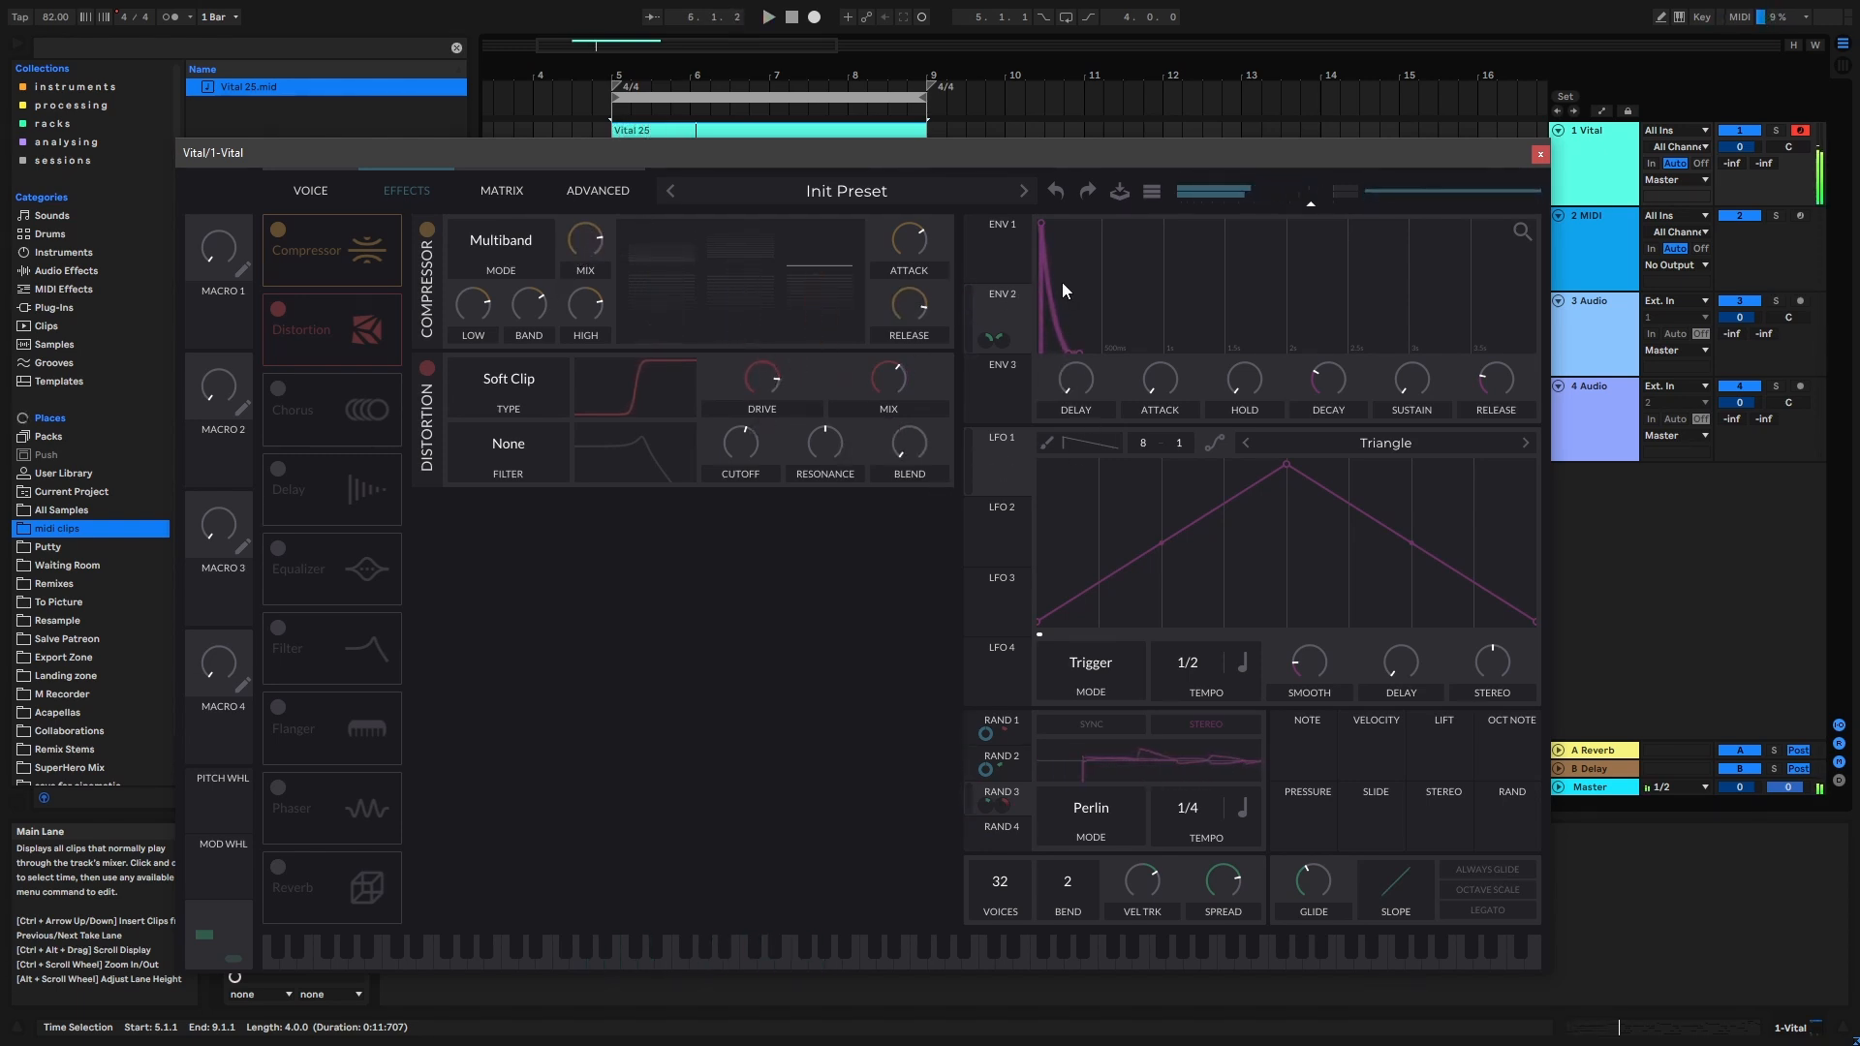
{"action": "left_click_drag", "start_coordinate": [995, 338], "coordinate": [585, 294]}
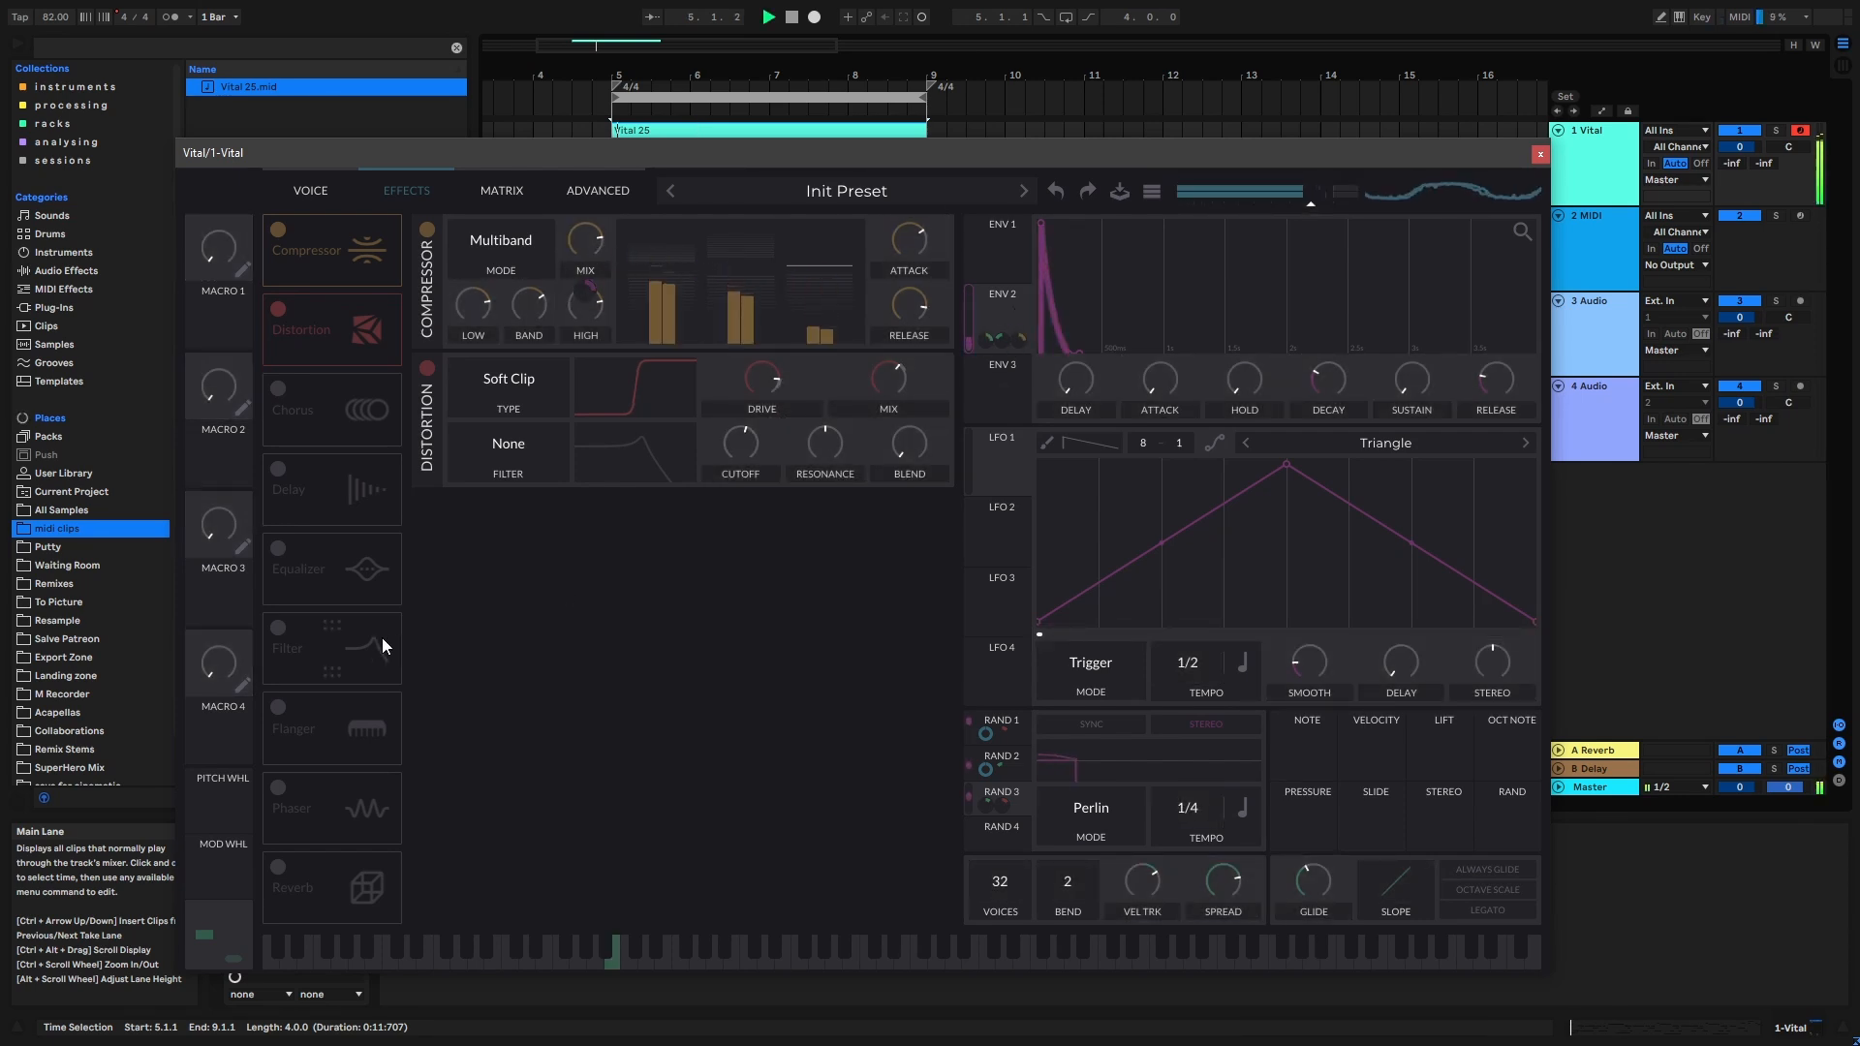
Enable the filter effect at the start of the effects chain, set it to Phaser : Positive and raise its cutoff.
{"action": "left_click", "coordinate": [278, 627]}
{"action": "left_click_drag", "start_coordinate": [290, 639], "coordinate": [395, 199]}
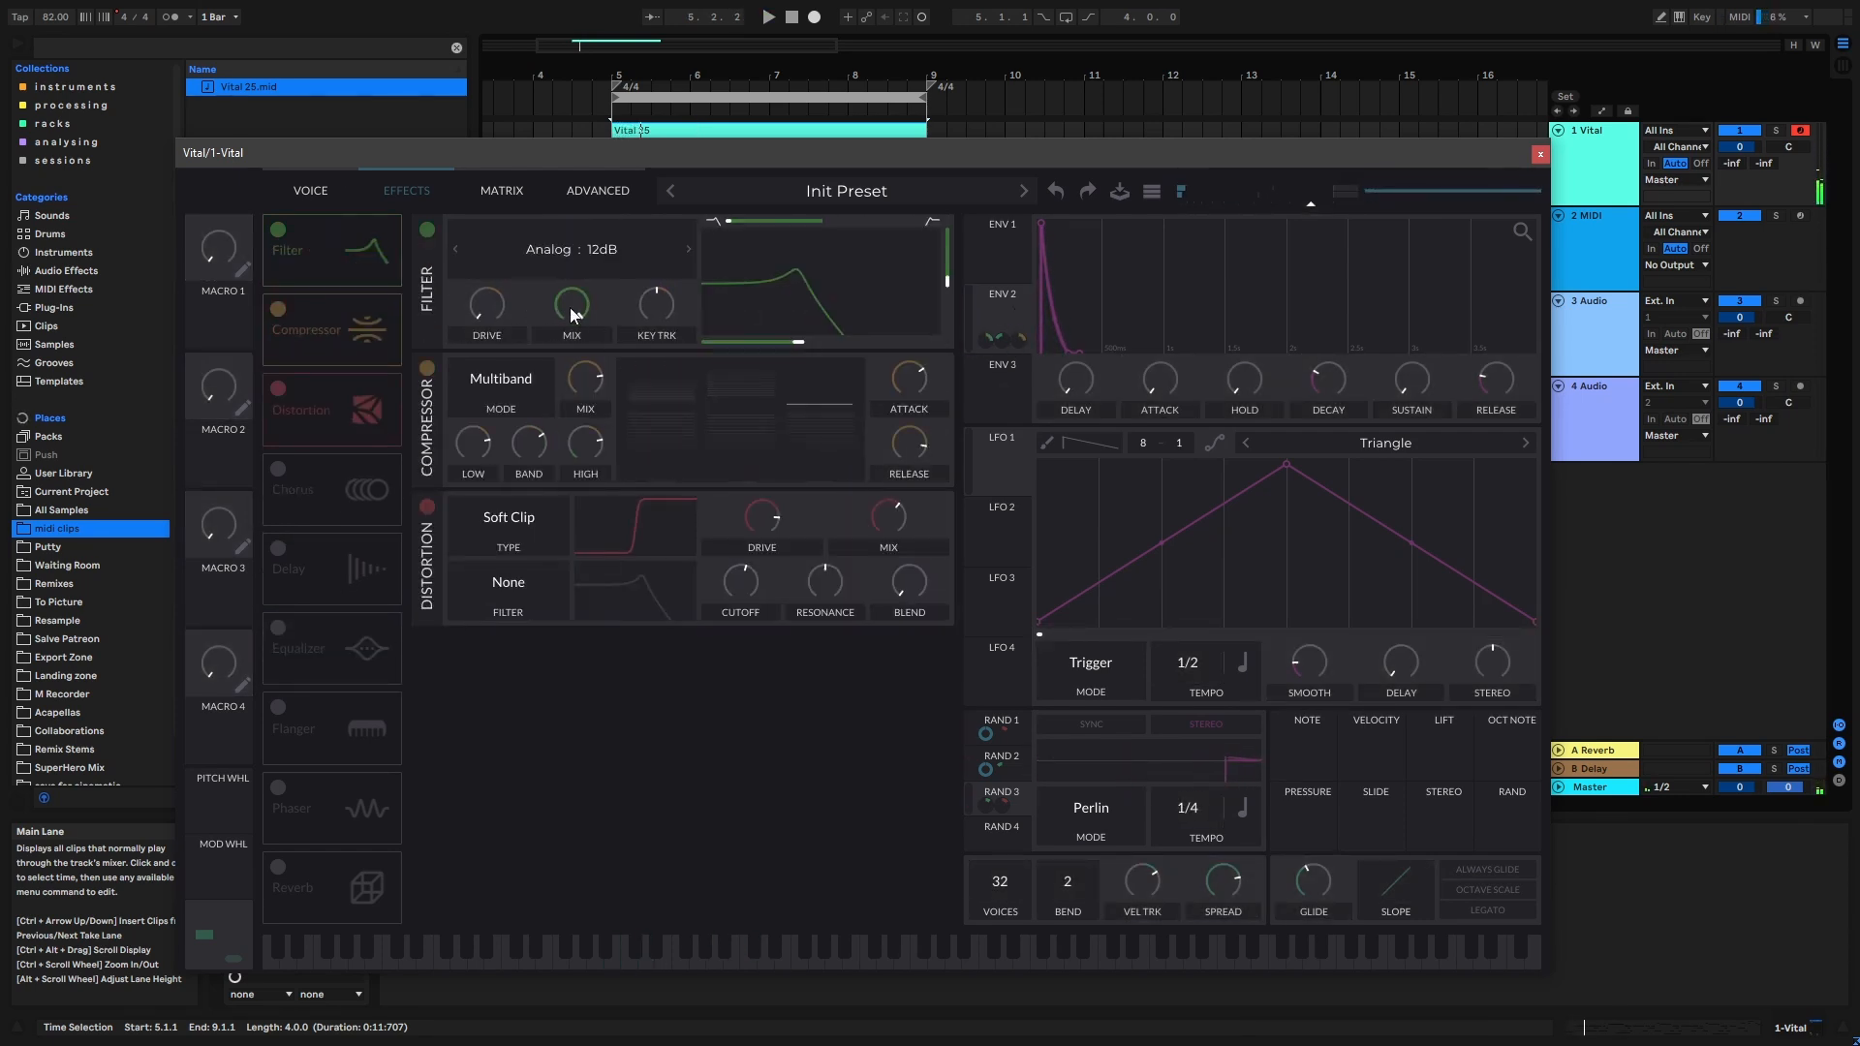
{"action": "left_click", "coordinate": [566, 254]}
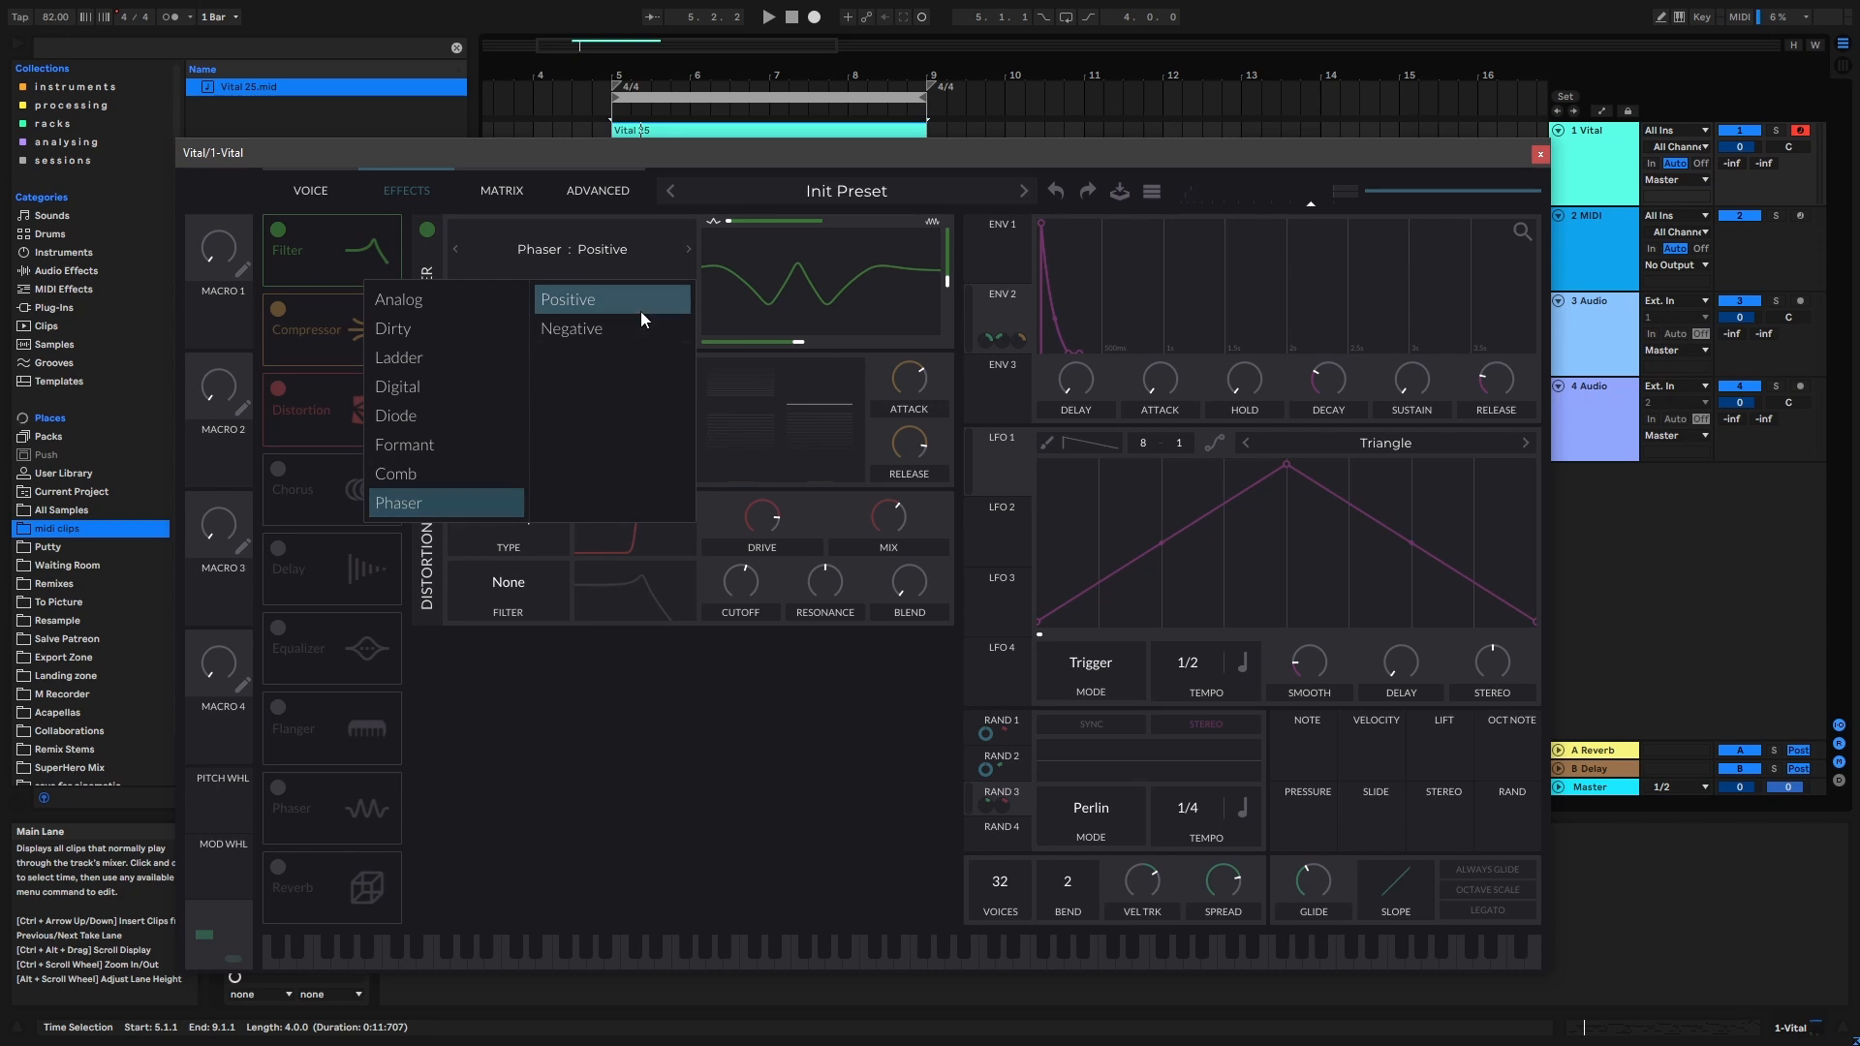
{"action": "left_click", "coordinate": [622, 688]}
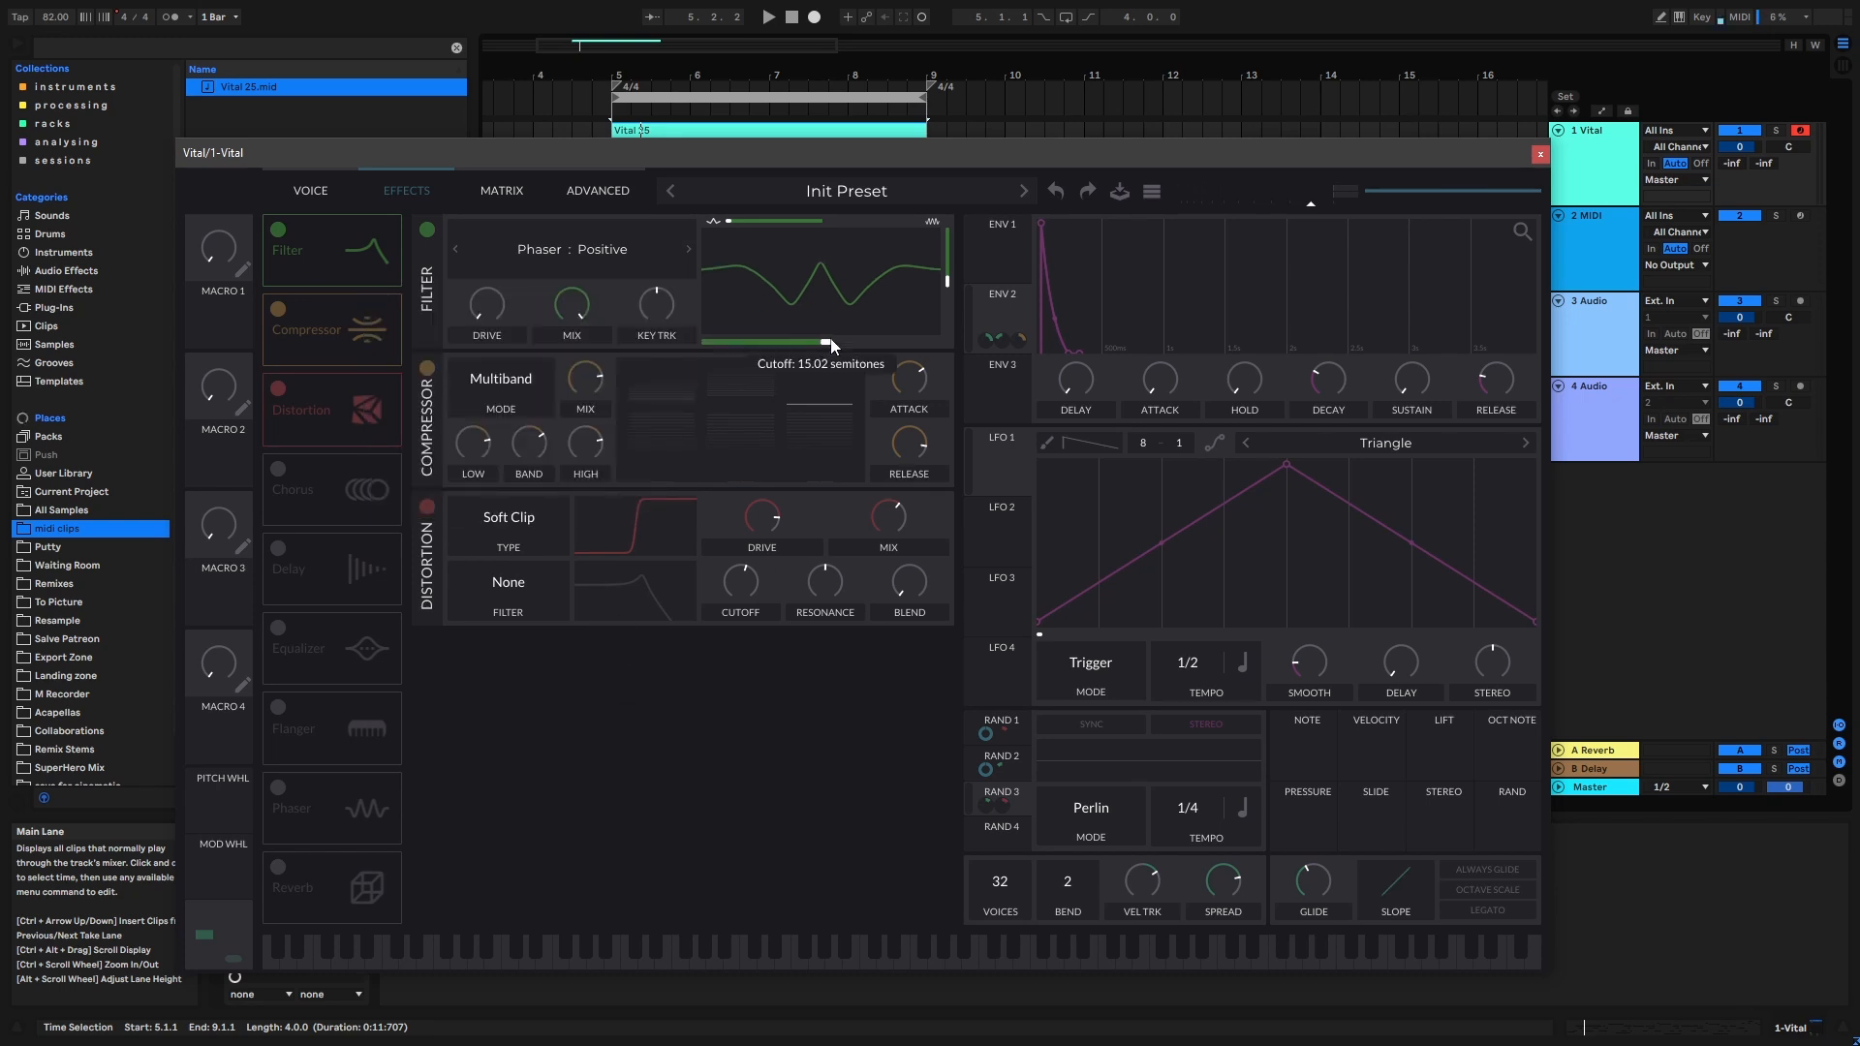
Modulate the filter effect's cutoff with Rand 2 at about -12.35 and Env 2 at about 14.59, auditioning each change.
{"action": "left_click_drag", "start_coordinate": [985, 770], "coordinate": [823, 312]}
{"action": "key", "text": "space"}
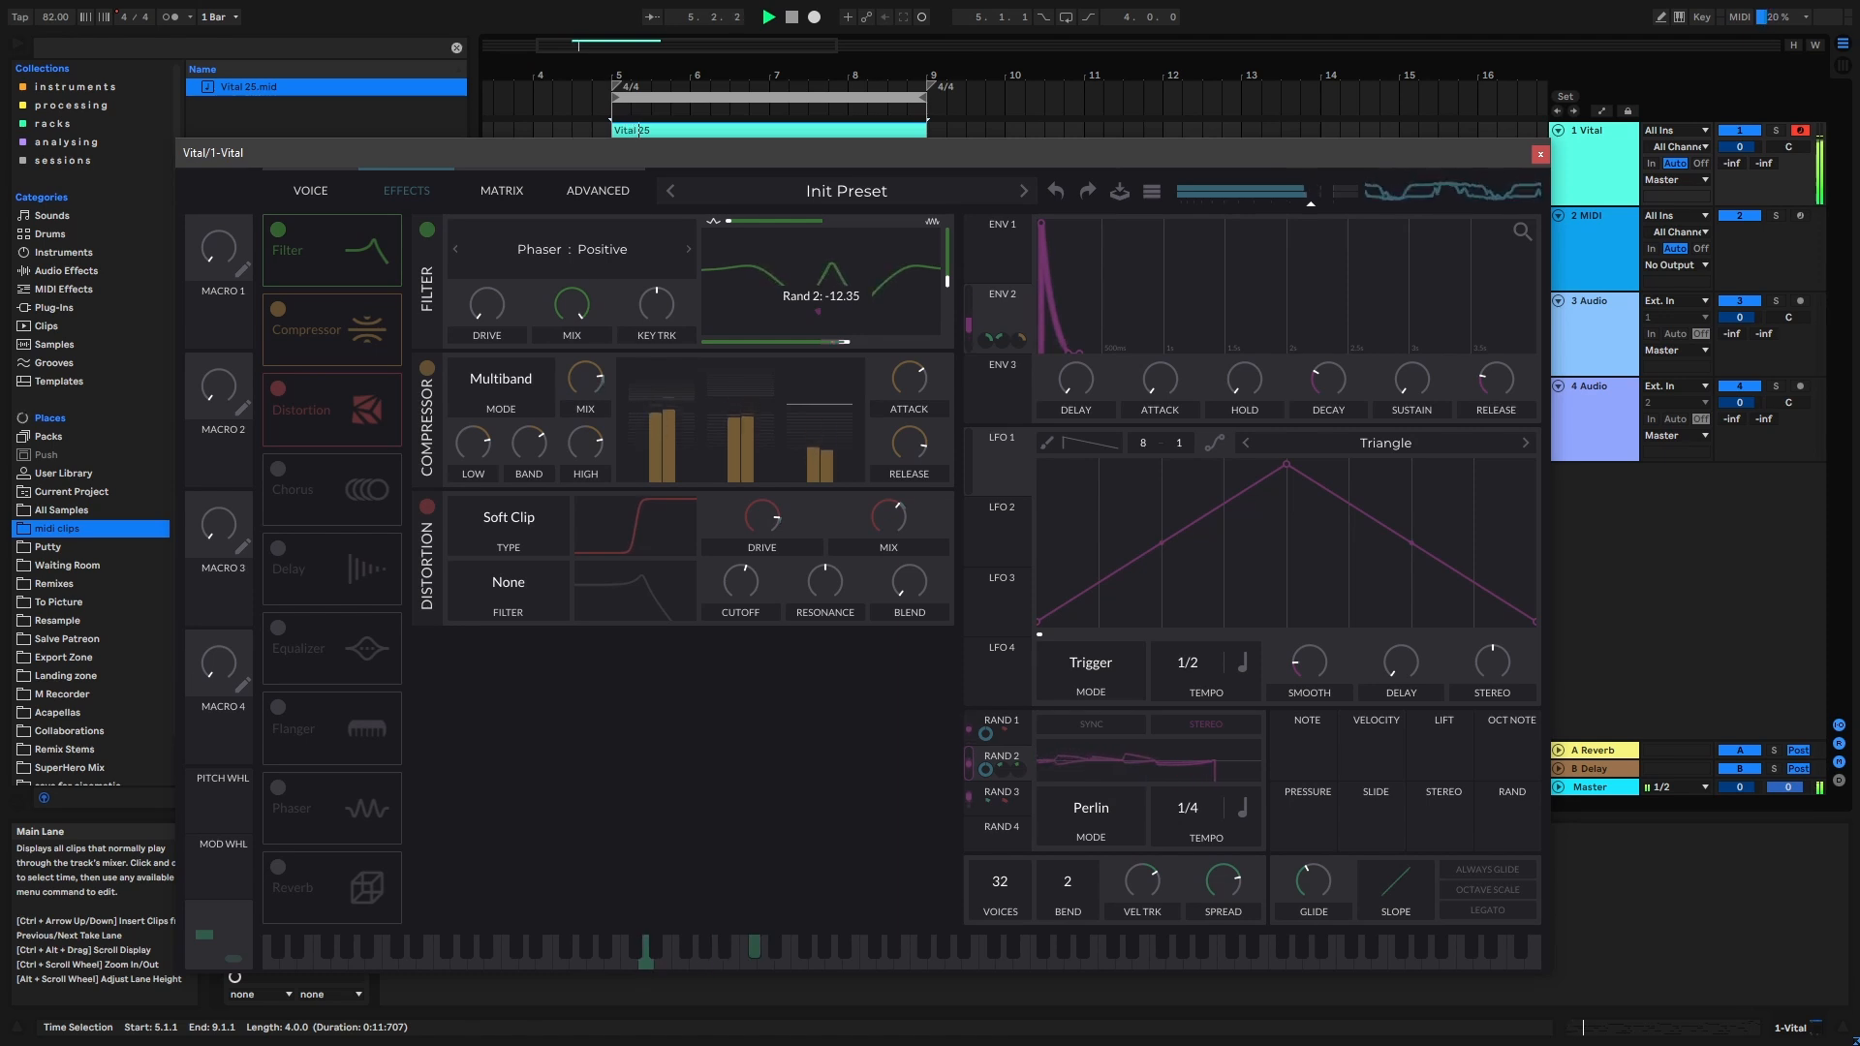
{"action": "key", "text": "space"}
{"action": "left_click_drag", "start_coordinate": [979, 300], "coordinate": [830, 318]}
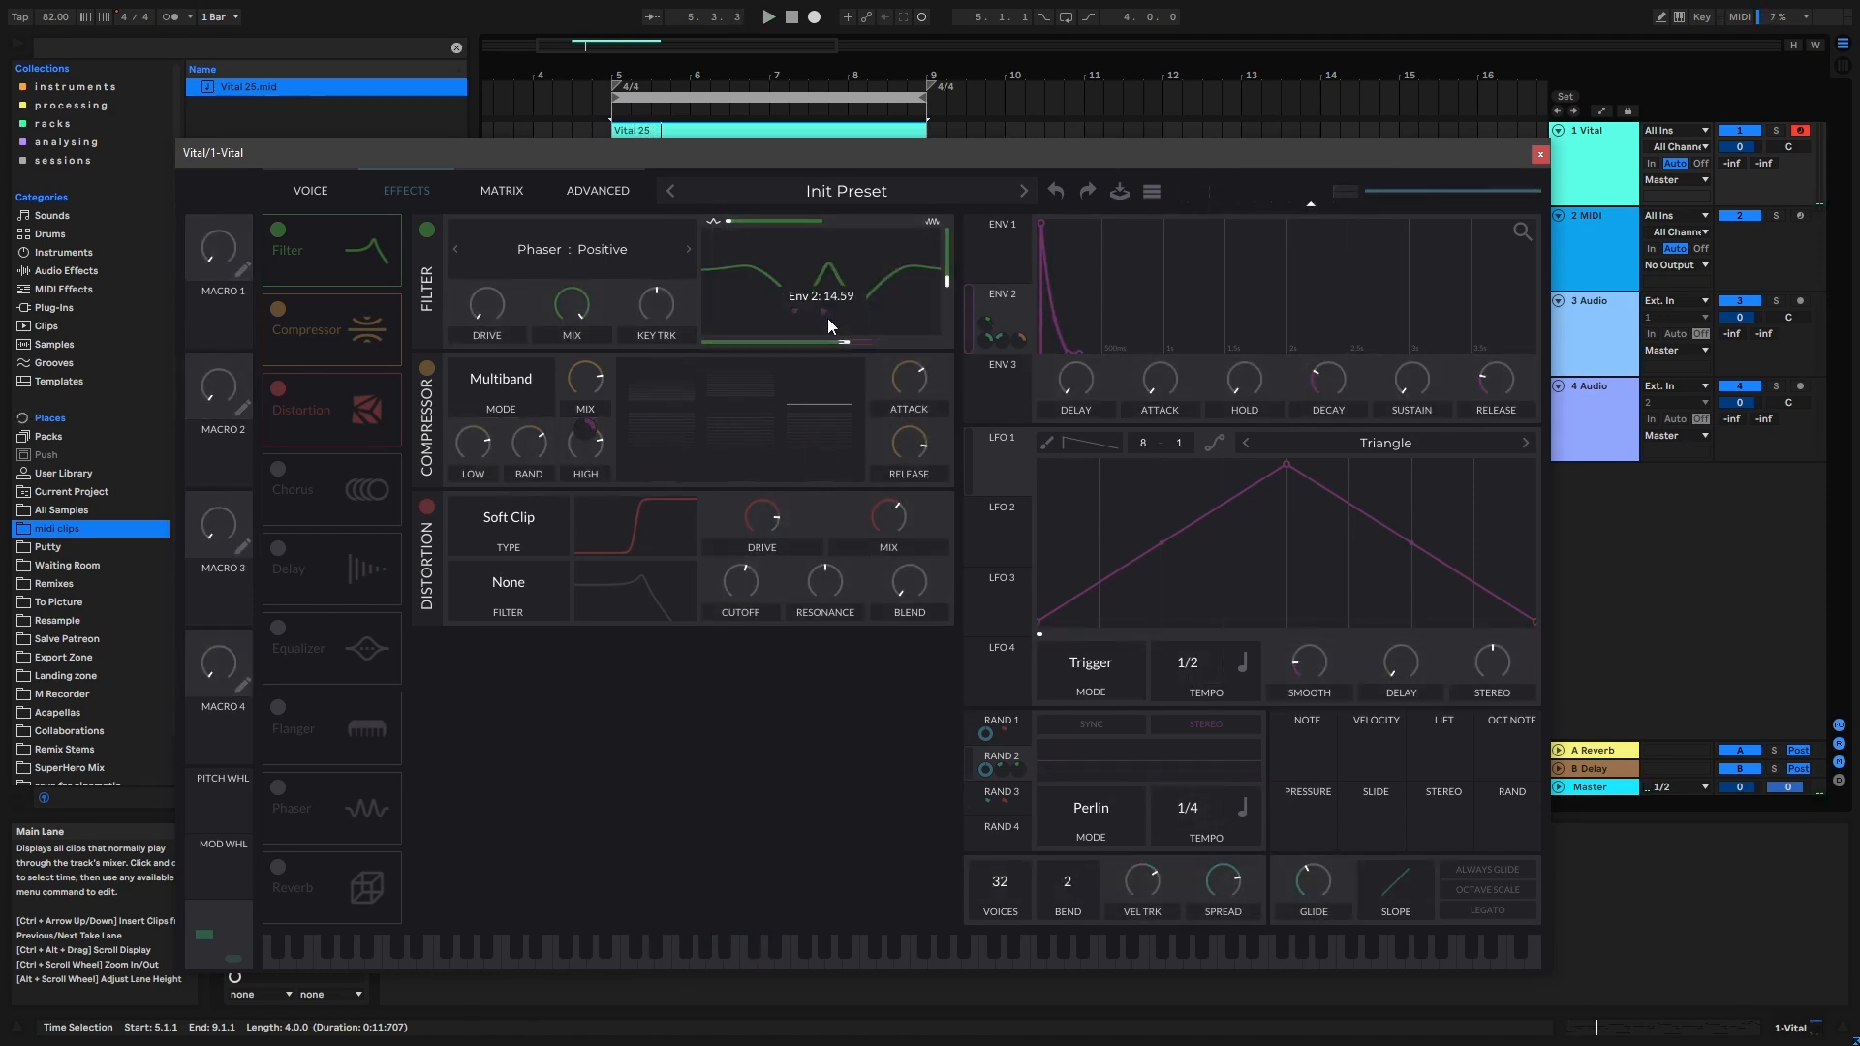
{"action": "key", "text": "space"}
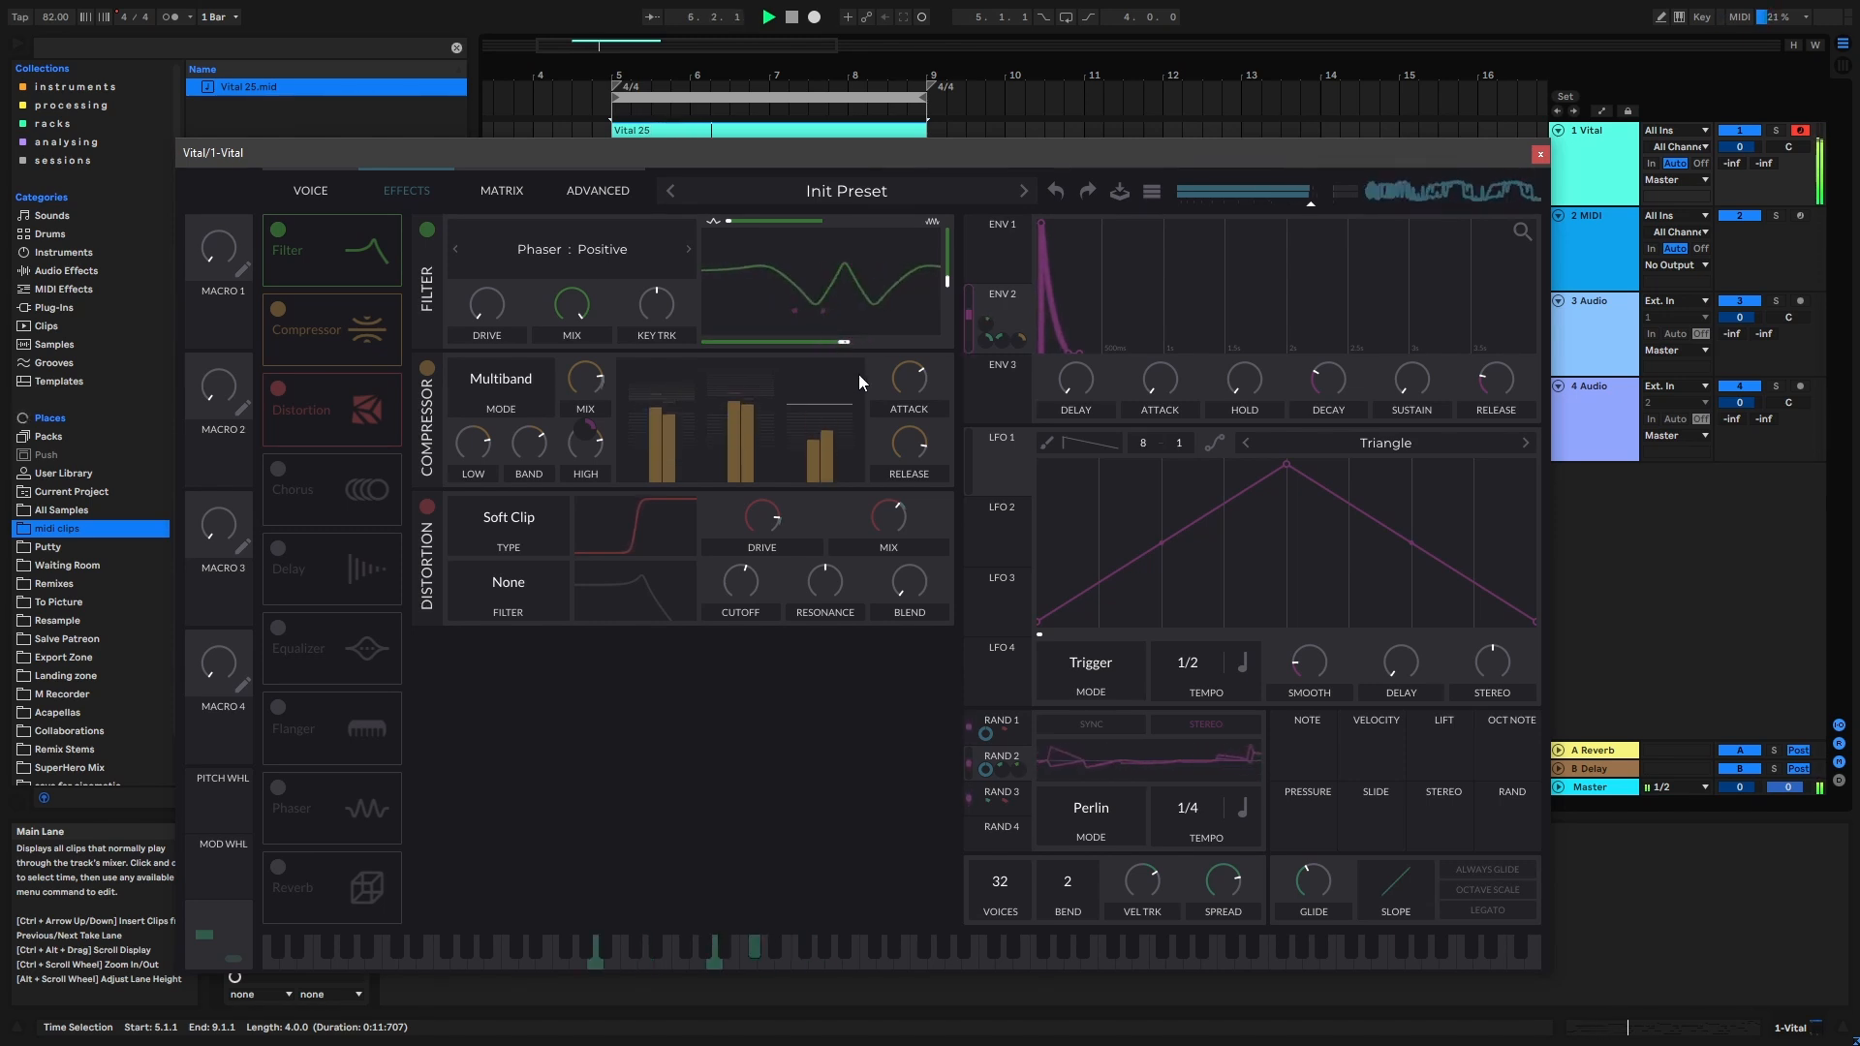
{"action": "key", "text": "space"}
Modulate the filter effect's cutoff and resonance with Rand 3 and its blend with Rand 4 while playing the clip.
{"action": "left_click_drag", "start_coordinate": [1002, 791], "coordinate": [843, 320]}
{"action": "key", "text": "space"}
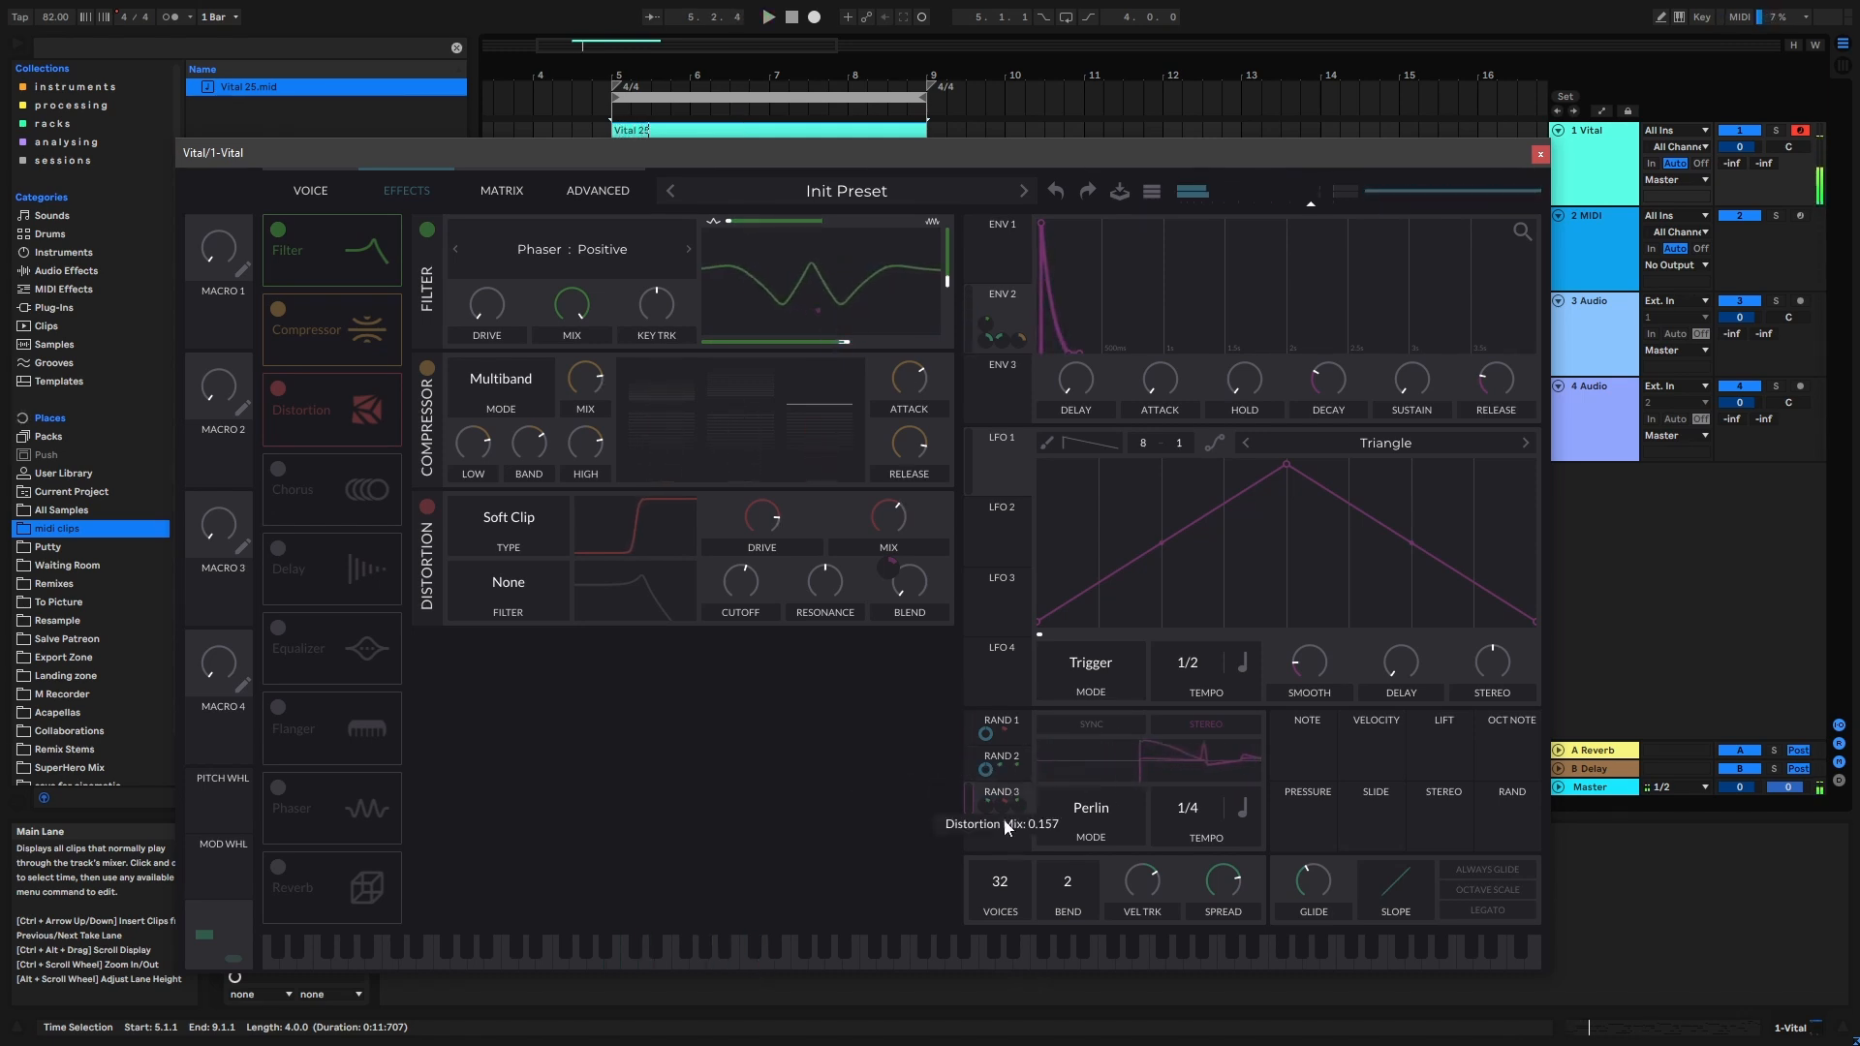
{"action": "left_click_drag", "start_coordinate": [1002, 826], "coordinate": [742, 228]}
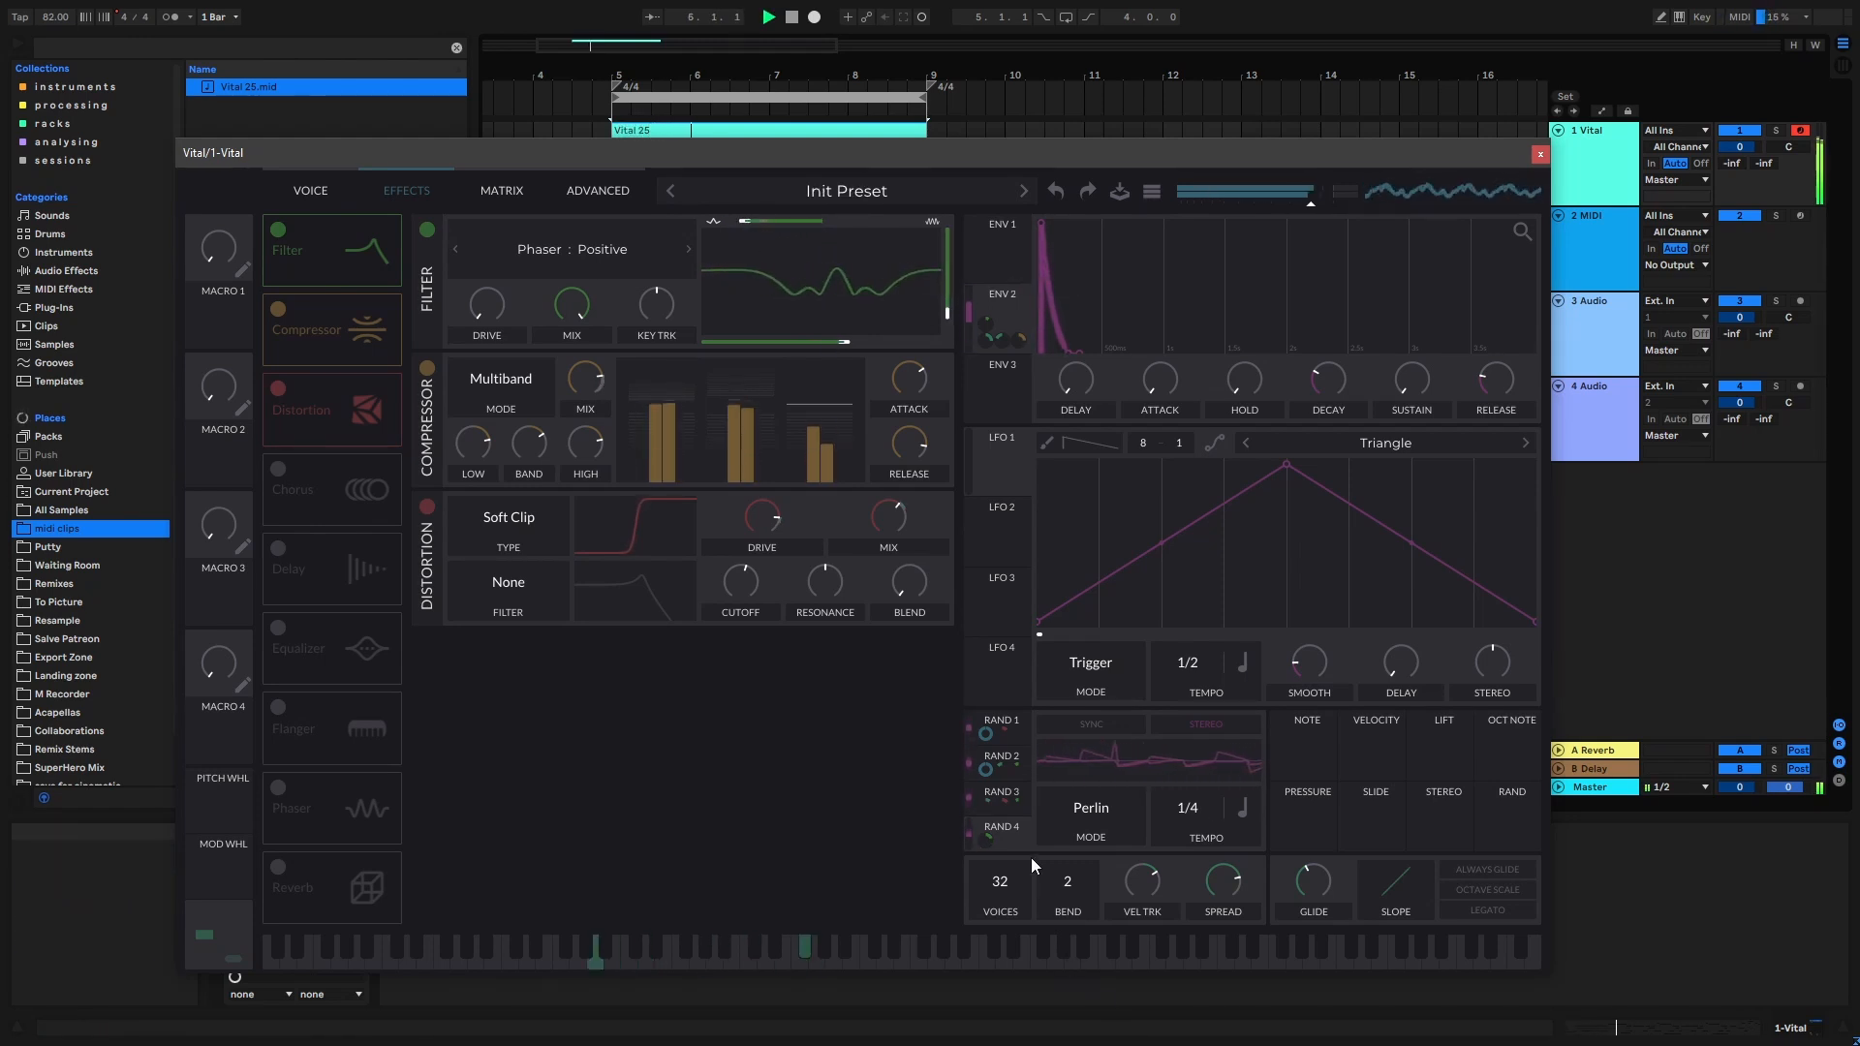
{"action": "left_click_drag", "start_coordinate": [1013, 792], "coordinate": [945, 291]}
Set the tempo of Rand 4 to 1/2 and replay the clip.
{"action": "left_click", "coordinate": [1014, 828]}
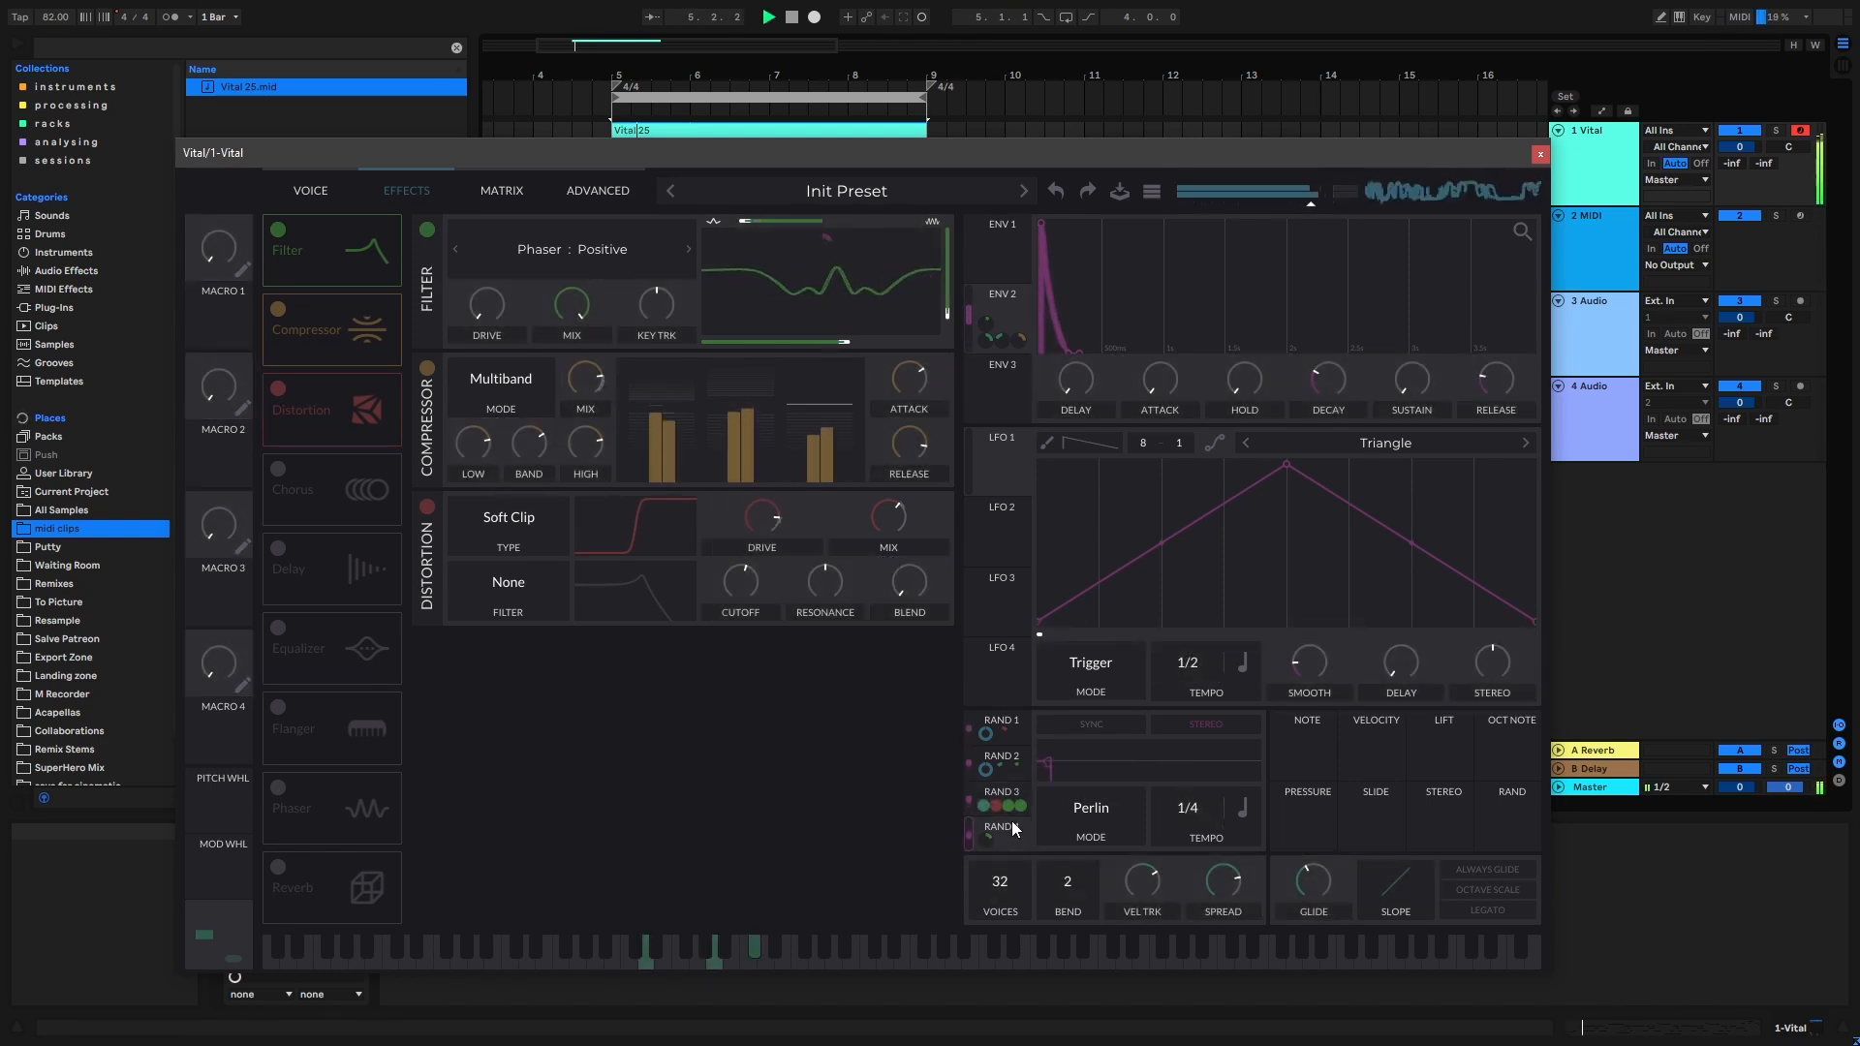
{"action": "key", "text": "space"}
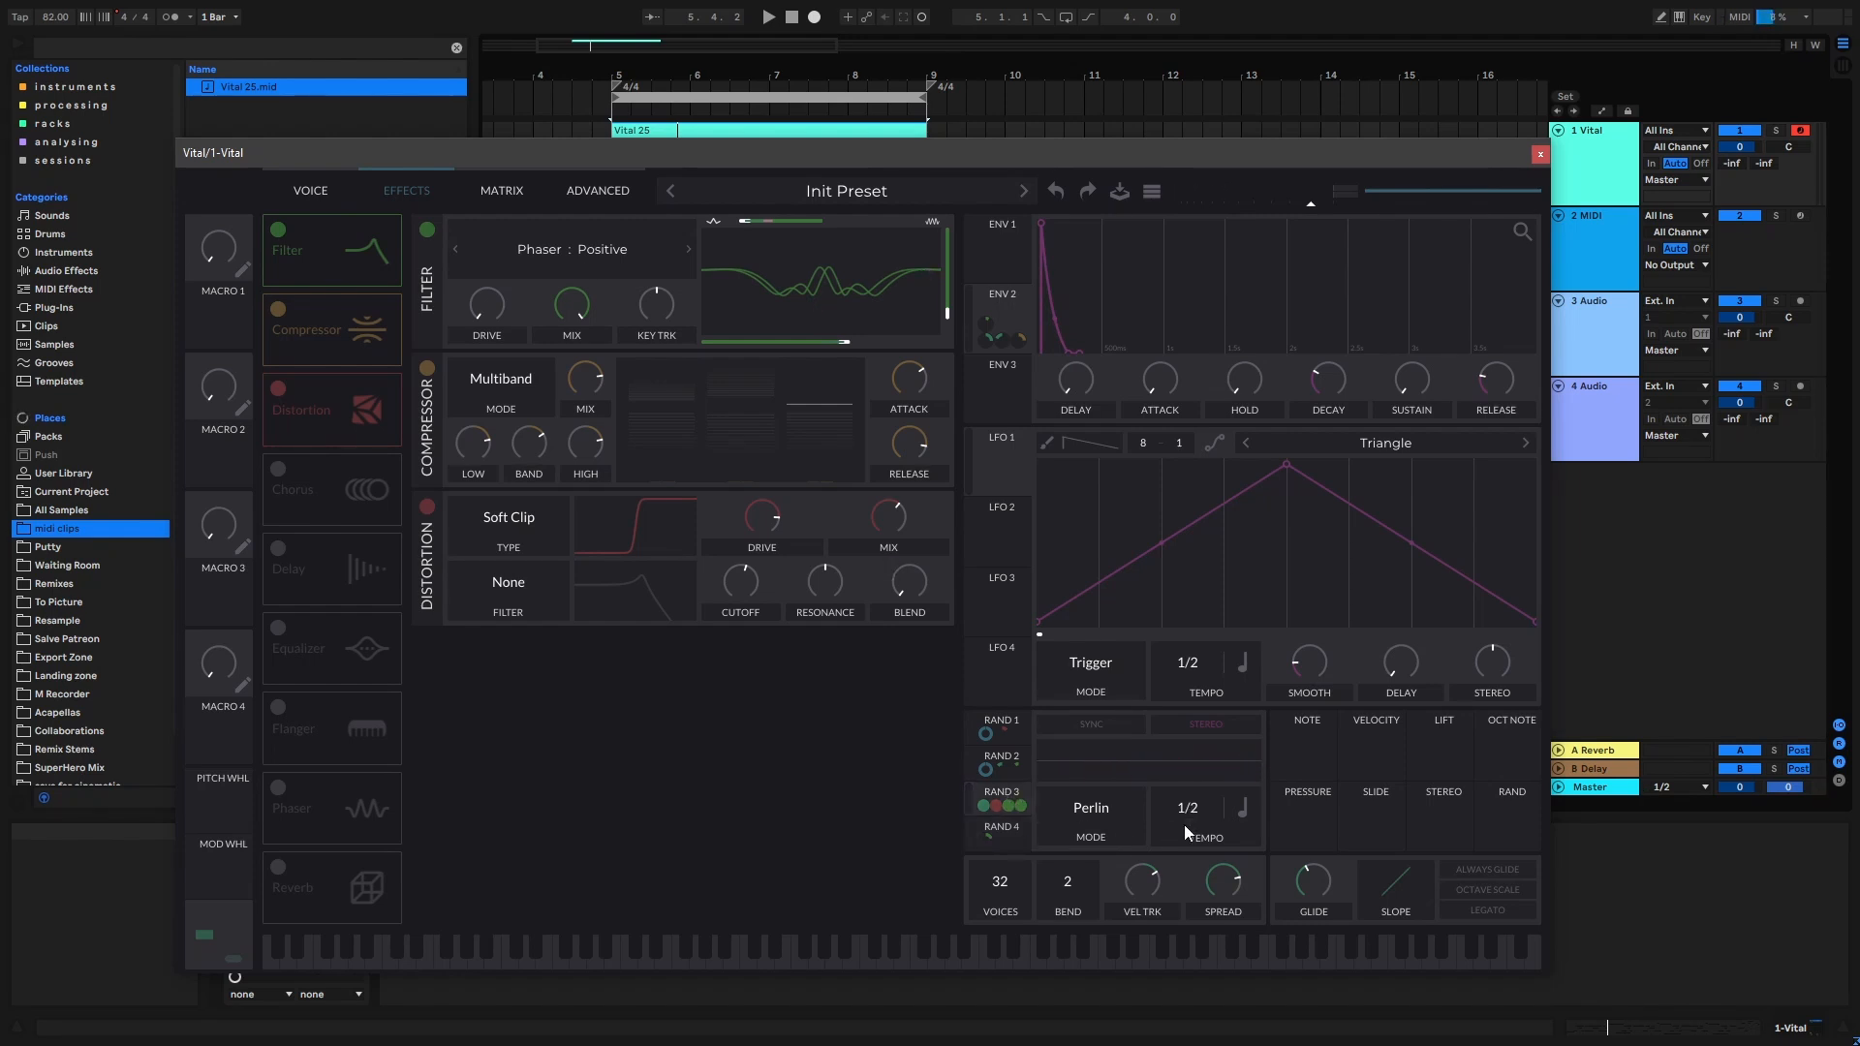
{"action": "key", "text": "space"}
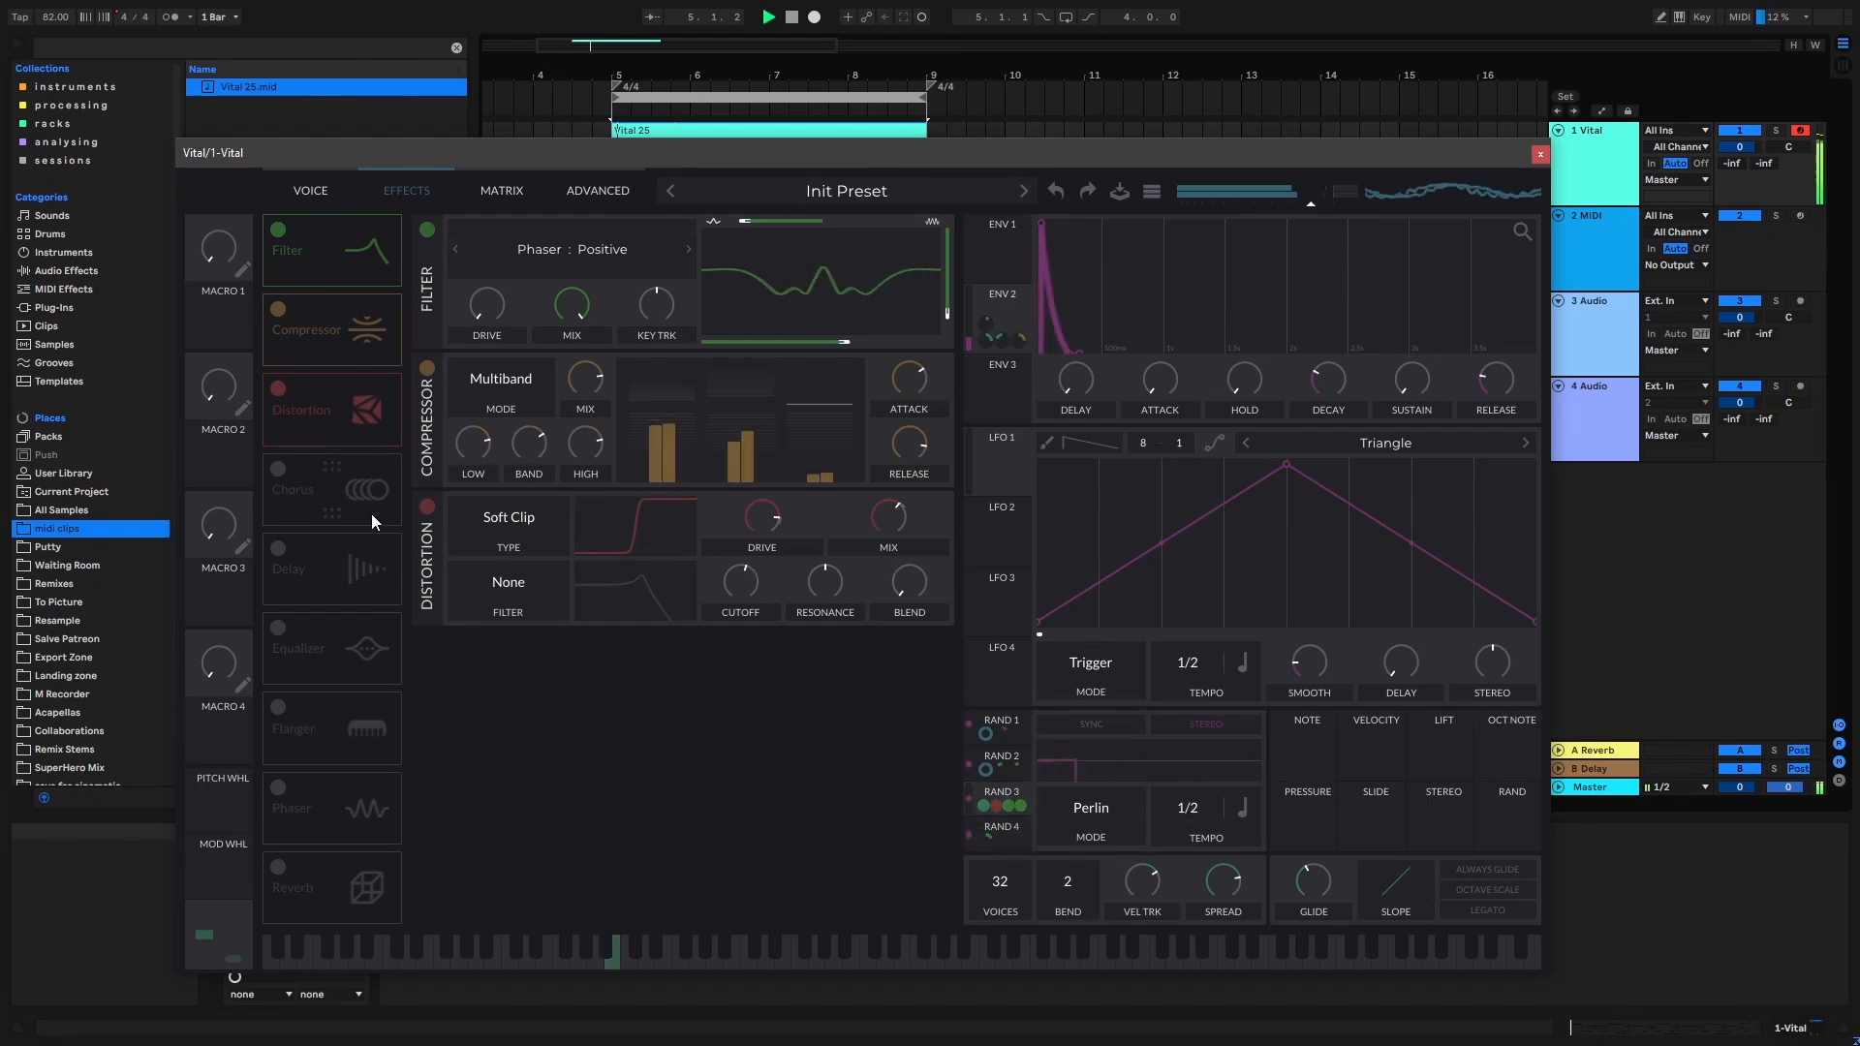
Enable the chorus, place it first in the effects chain, lower its mix and play the clip.
{"action": "left_click", "coordinate": [279, 470]}
{"action": "key", "text": "space"}
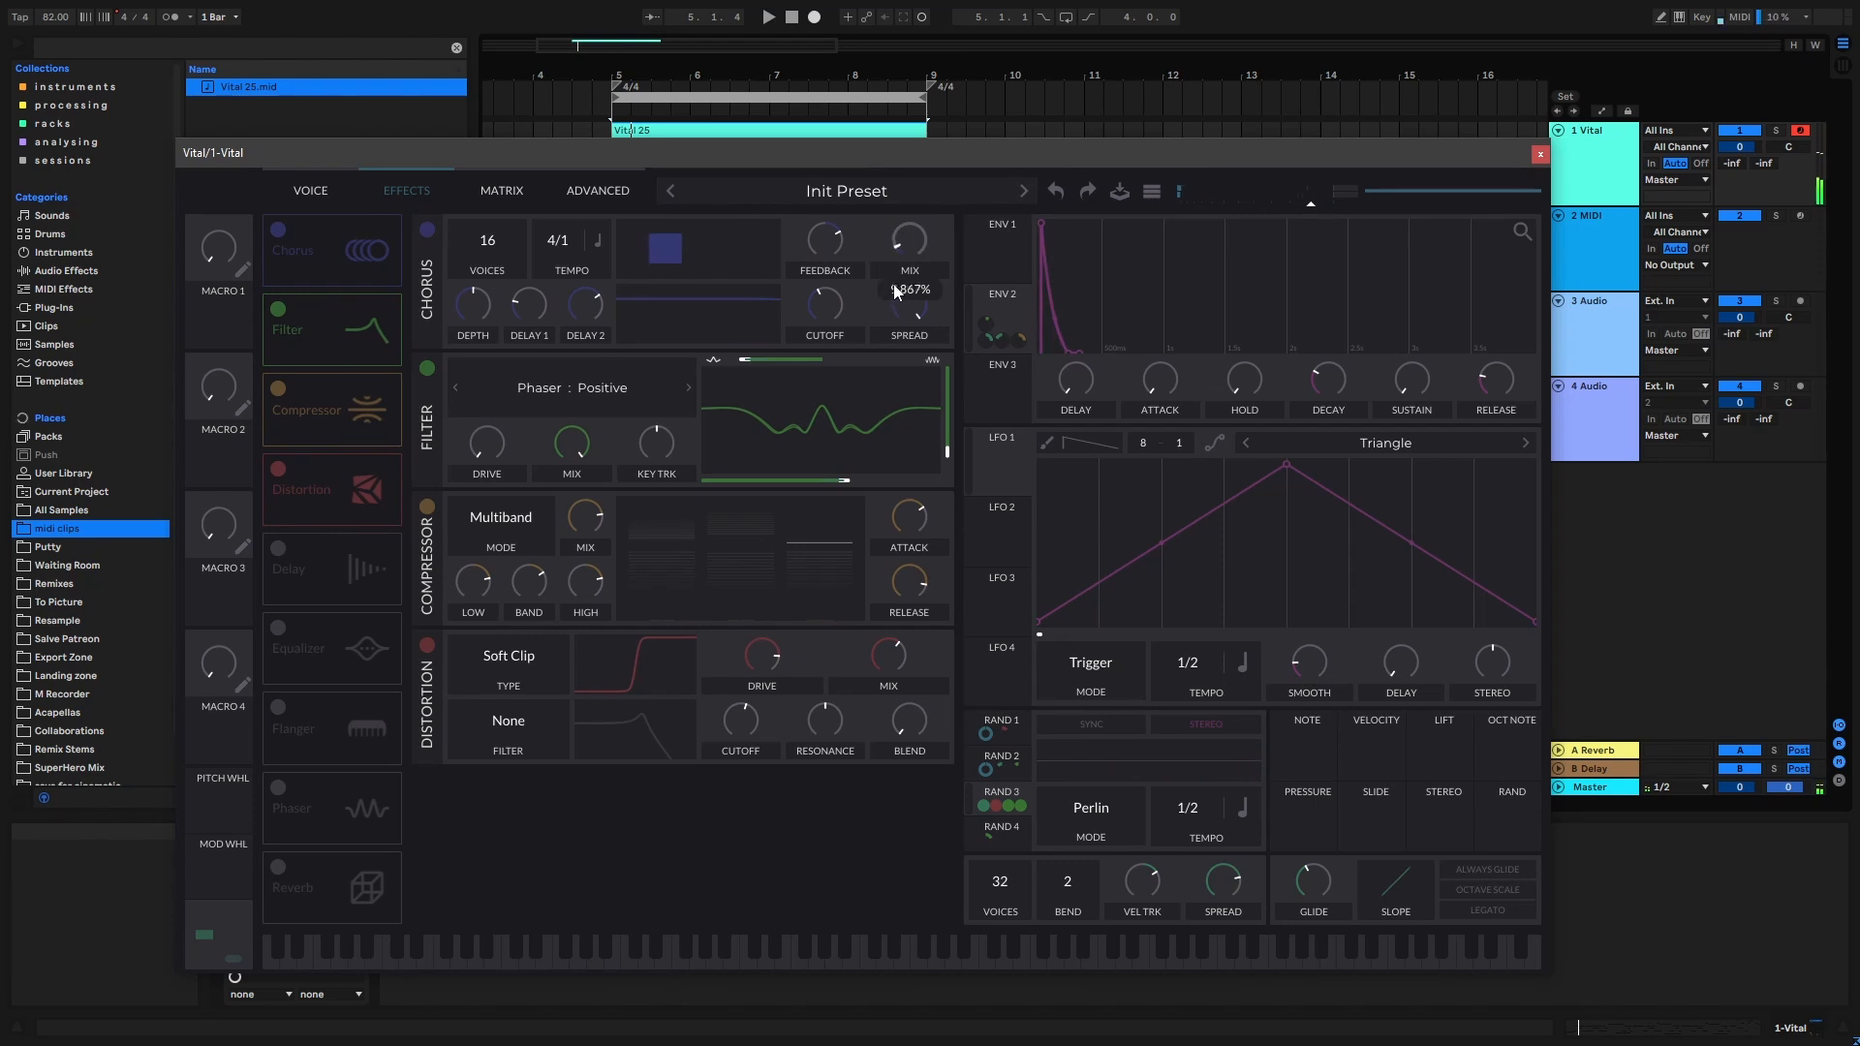
{"action": "key", "text": "space"}
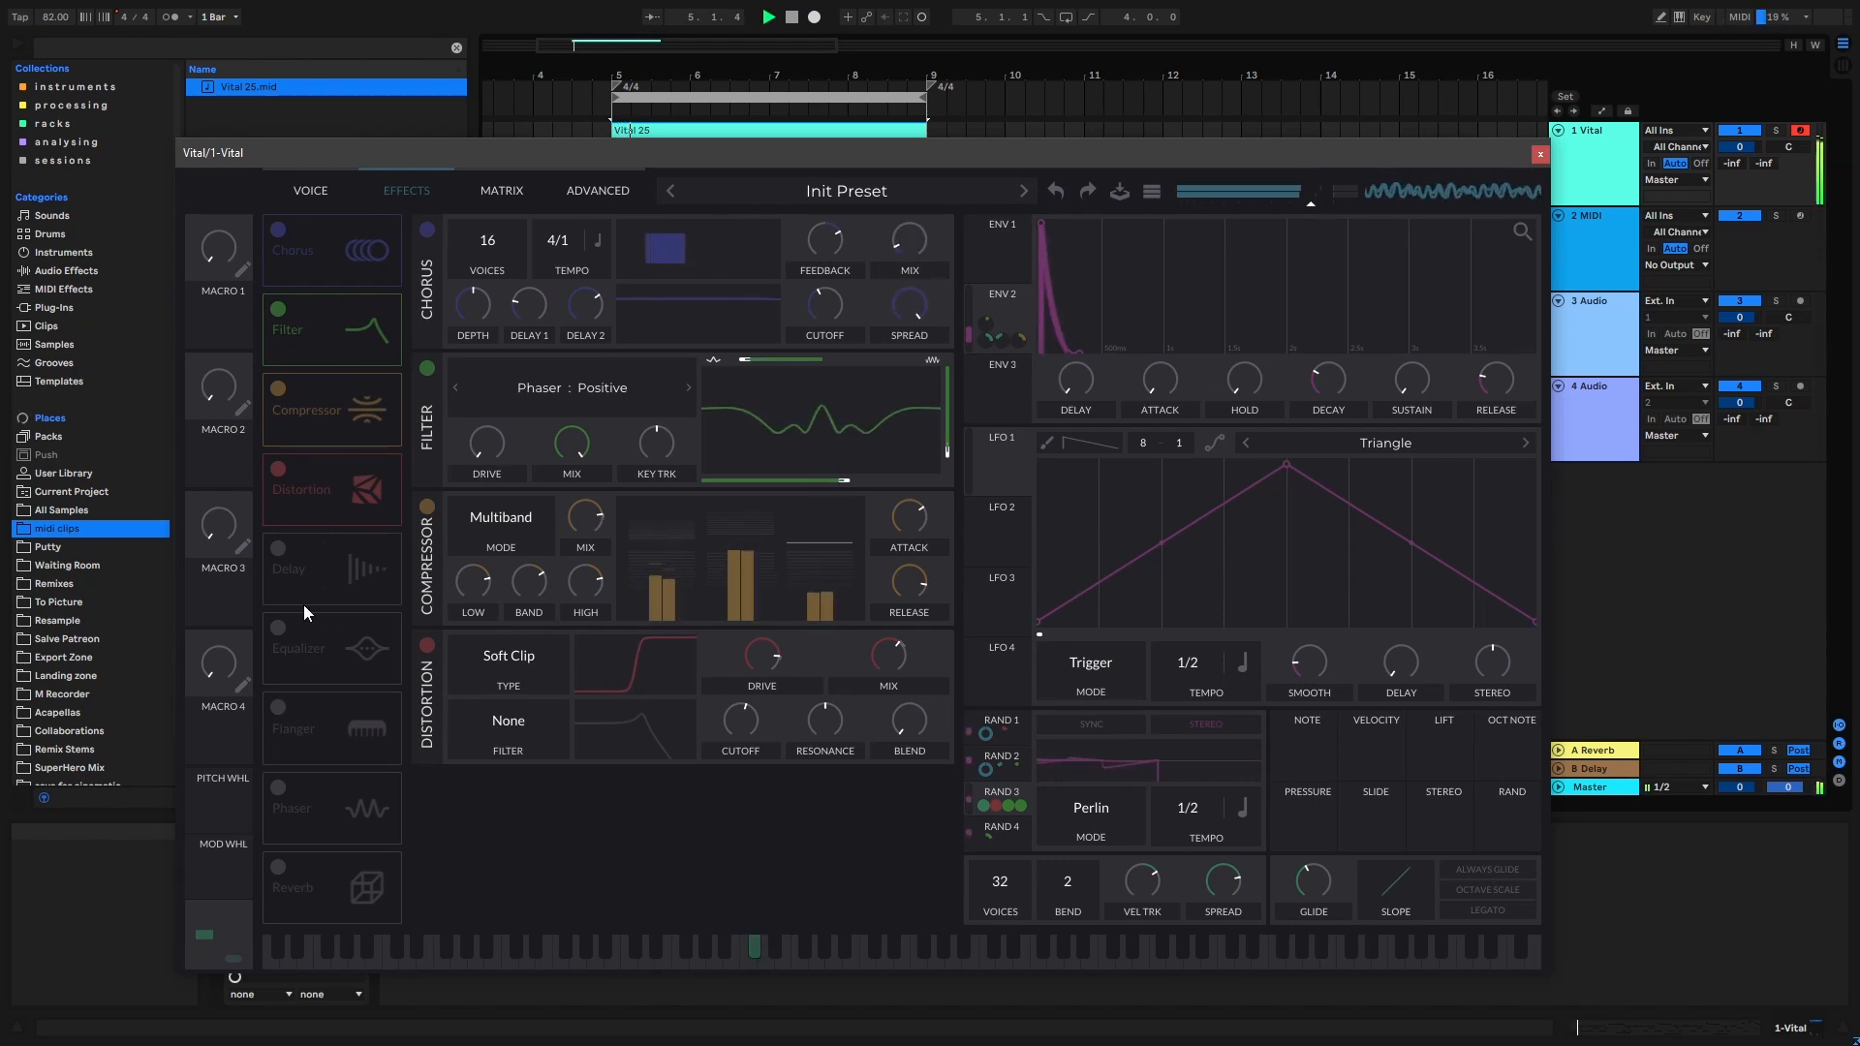
Enable the delay at the start of the effects chain and modulate its mix with Rand 1 and Env 2.
{"action": "left_click", "coordinate": [278, 548]}
{"action": "left_click_drag", "start_coordinate": [345, 514], "coordinate": [379, 264]}
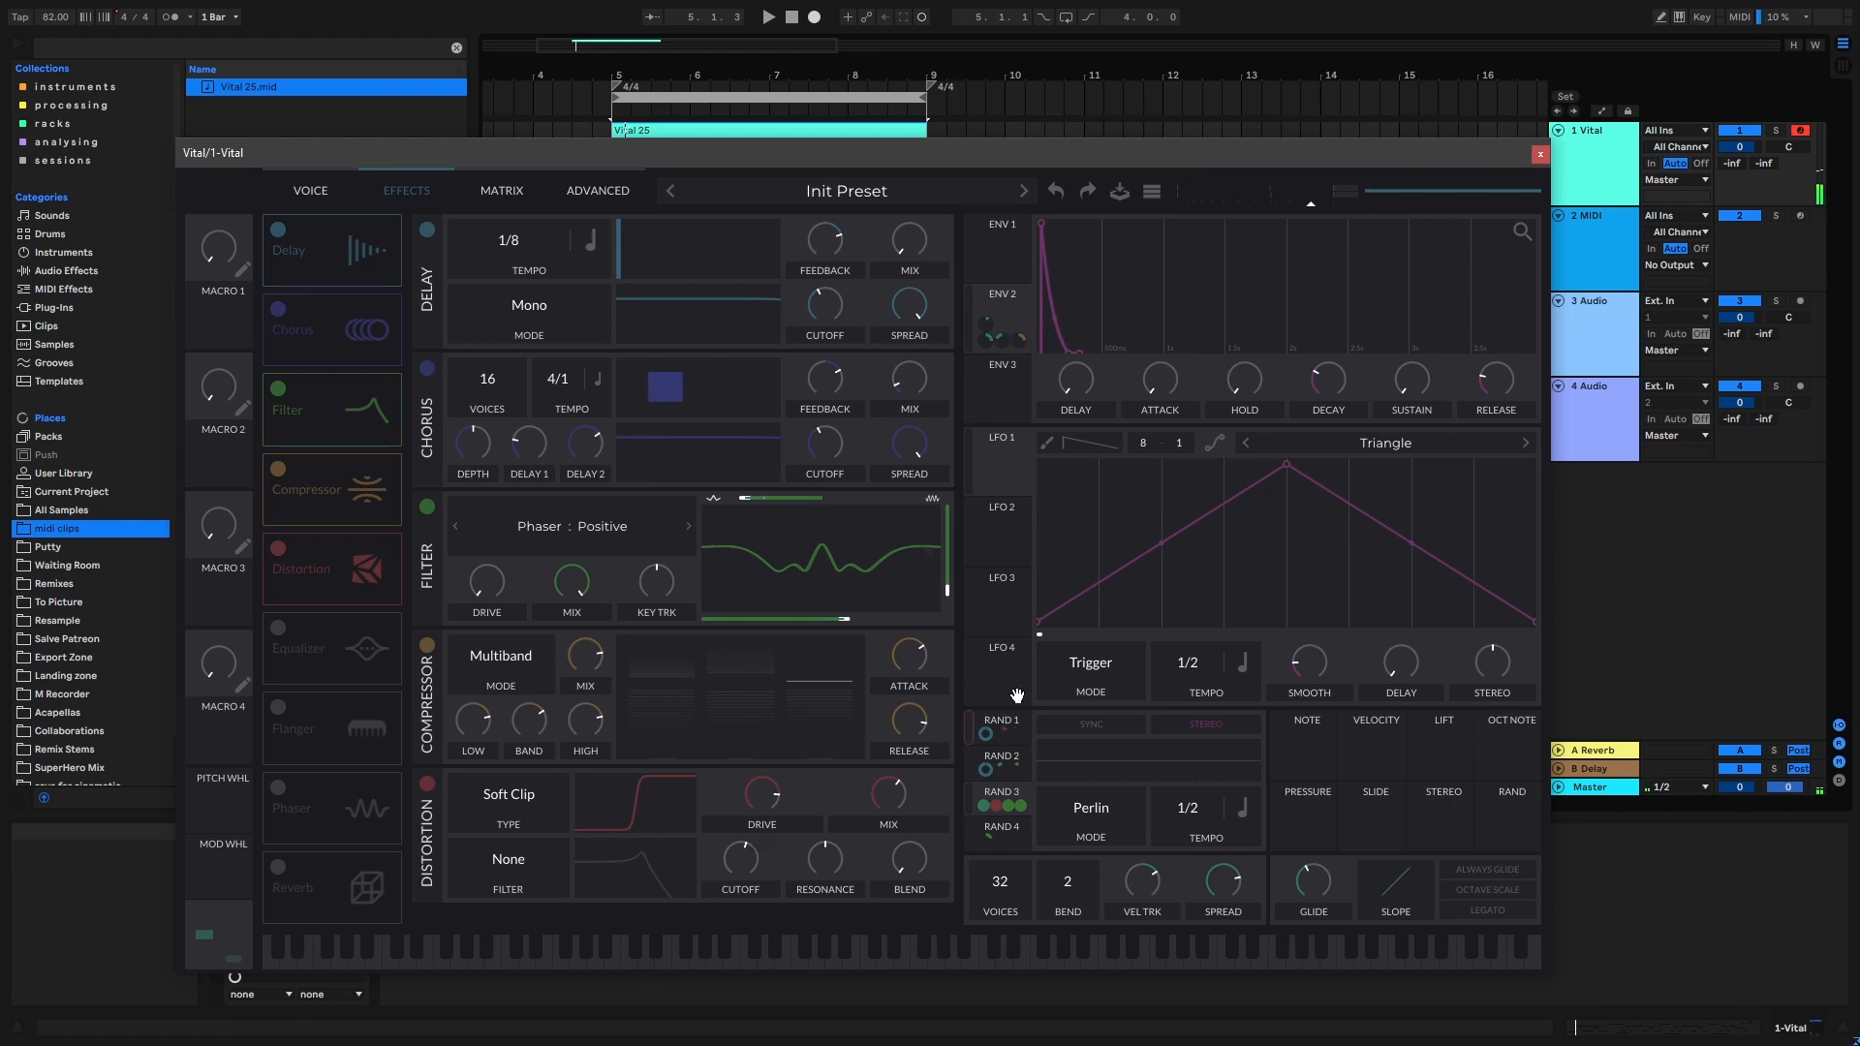
{"action": "left_click_drag", "start_coordinate": [985, 733], "coordinate": [911, 293]}
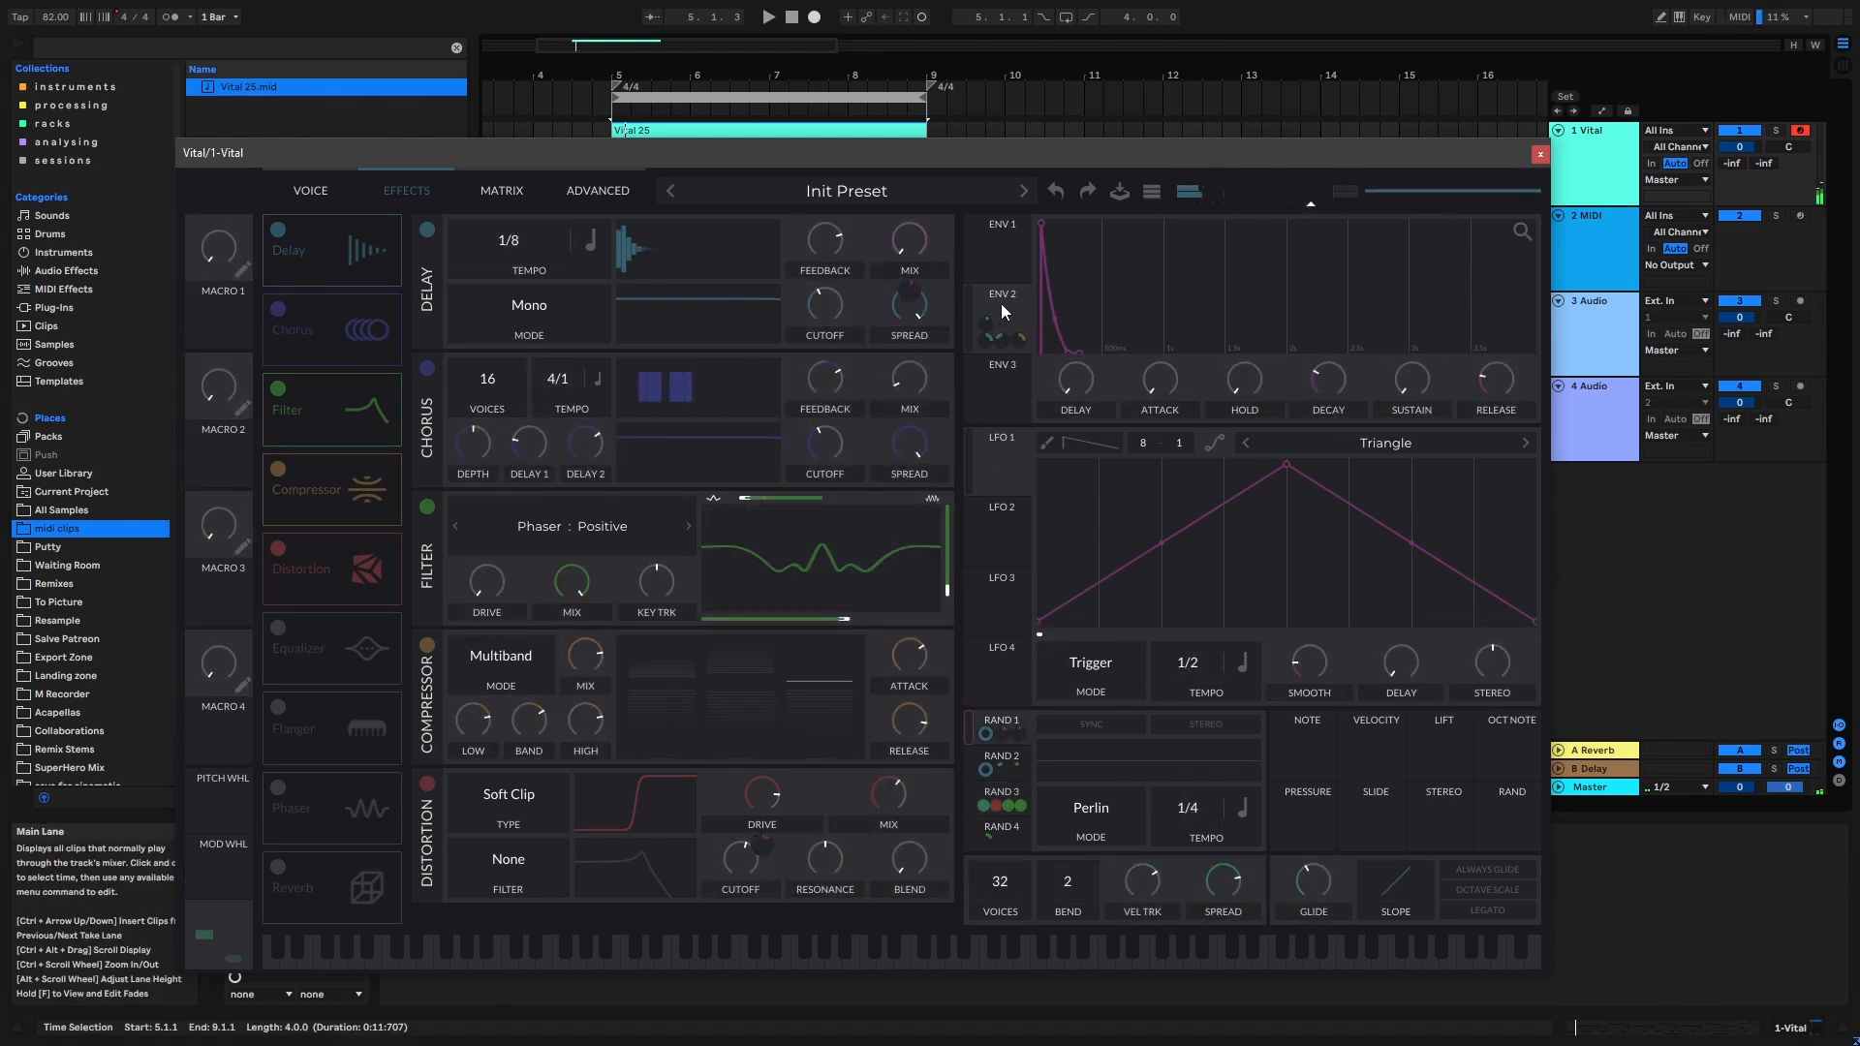
{"action": "left_click_drag", "start_coordinate": [1001, 325], "coordinate": [913, 300]}
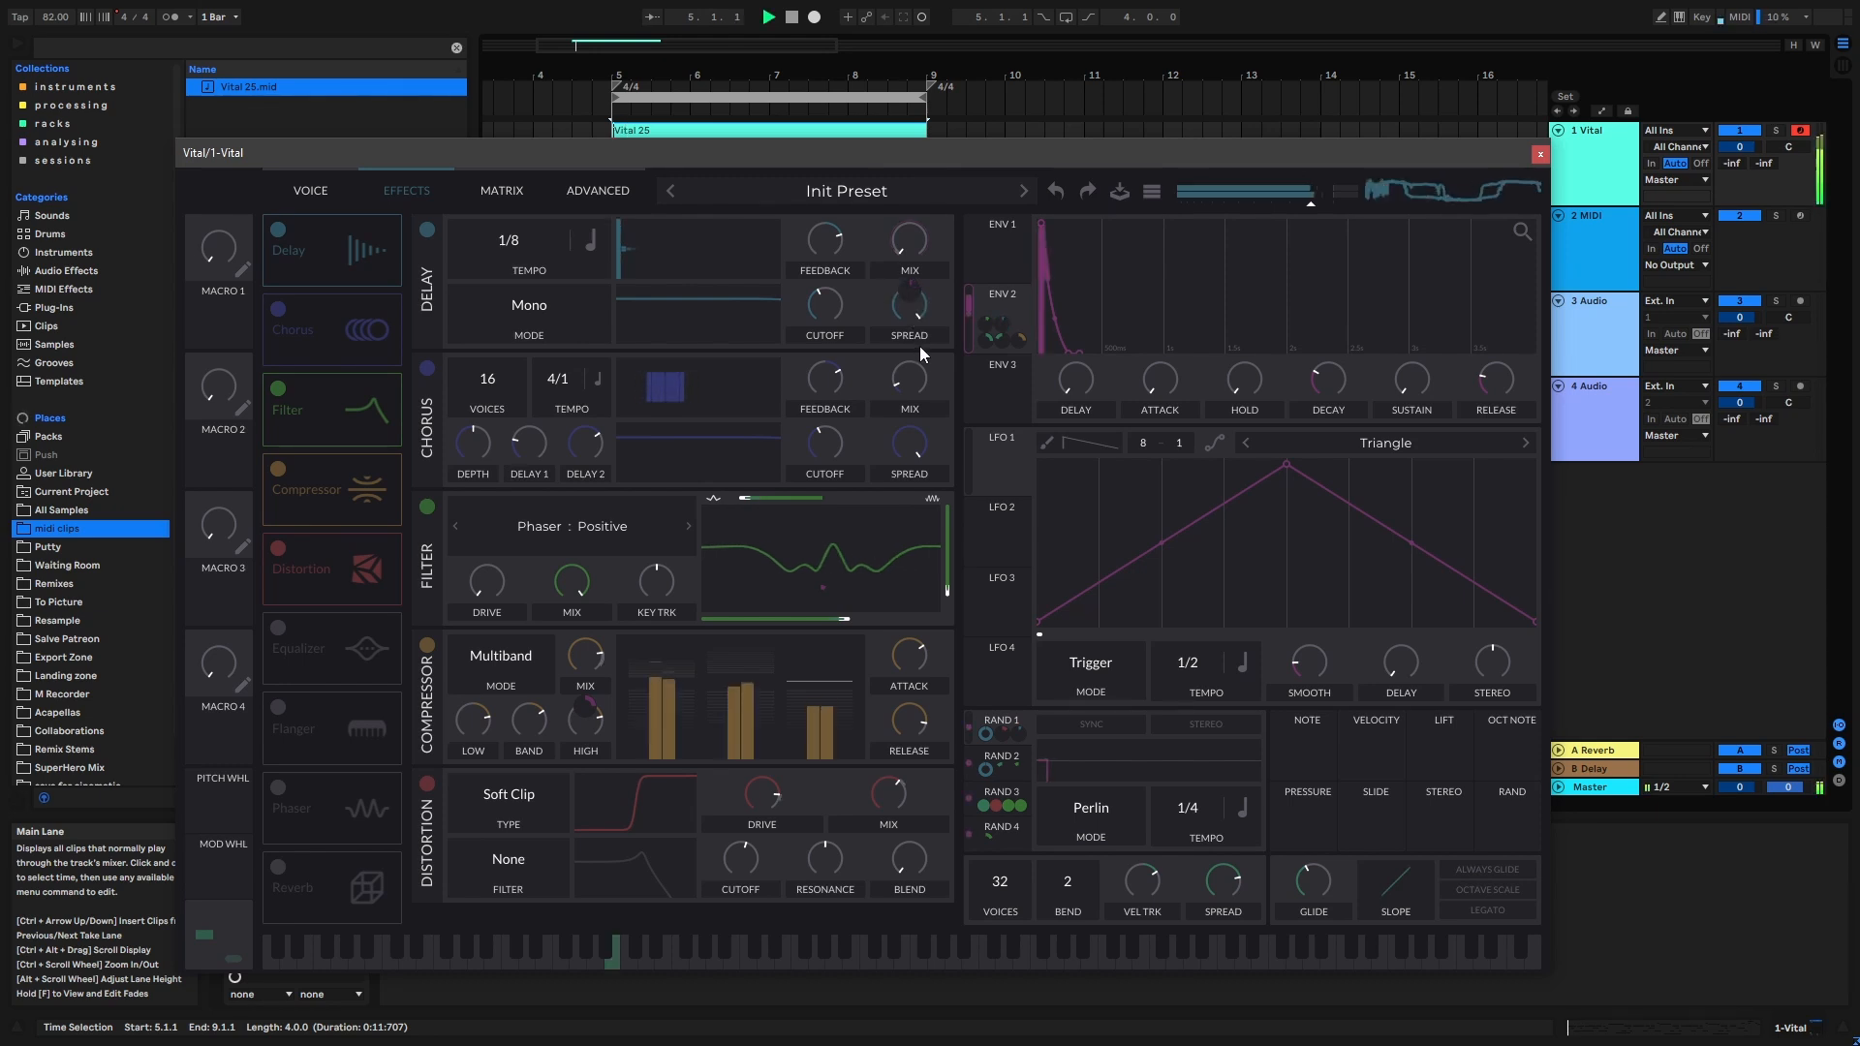
Set the delay to Mid Ping Pong with a higher cutoff, and move the distortion ahead of the filter in the effects chain.
{"action": "left_click", "coordinate": [529, 306]}
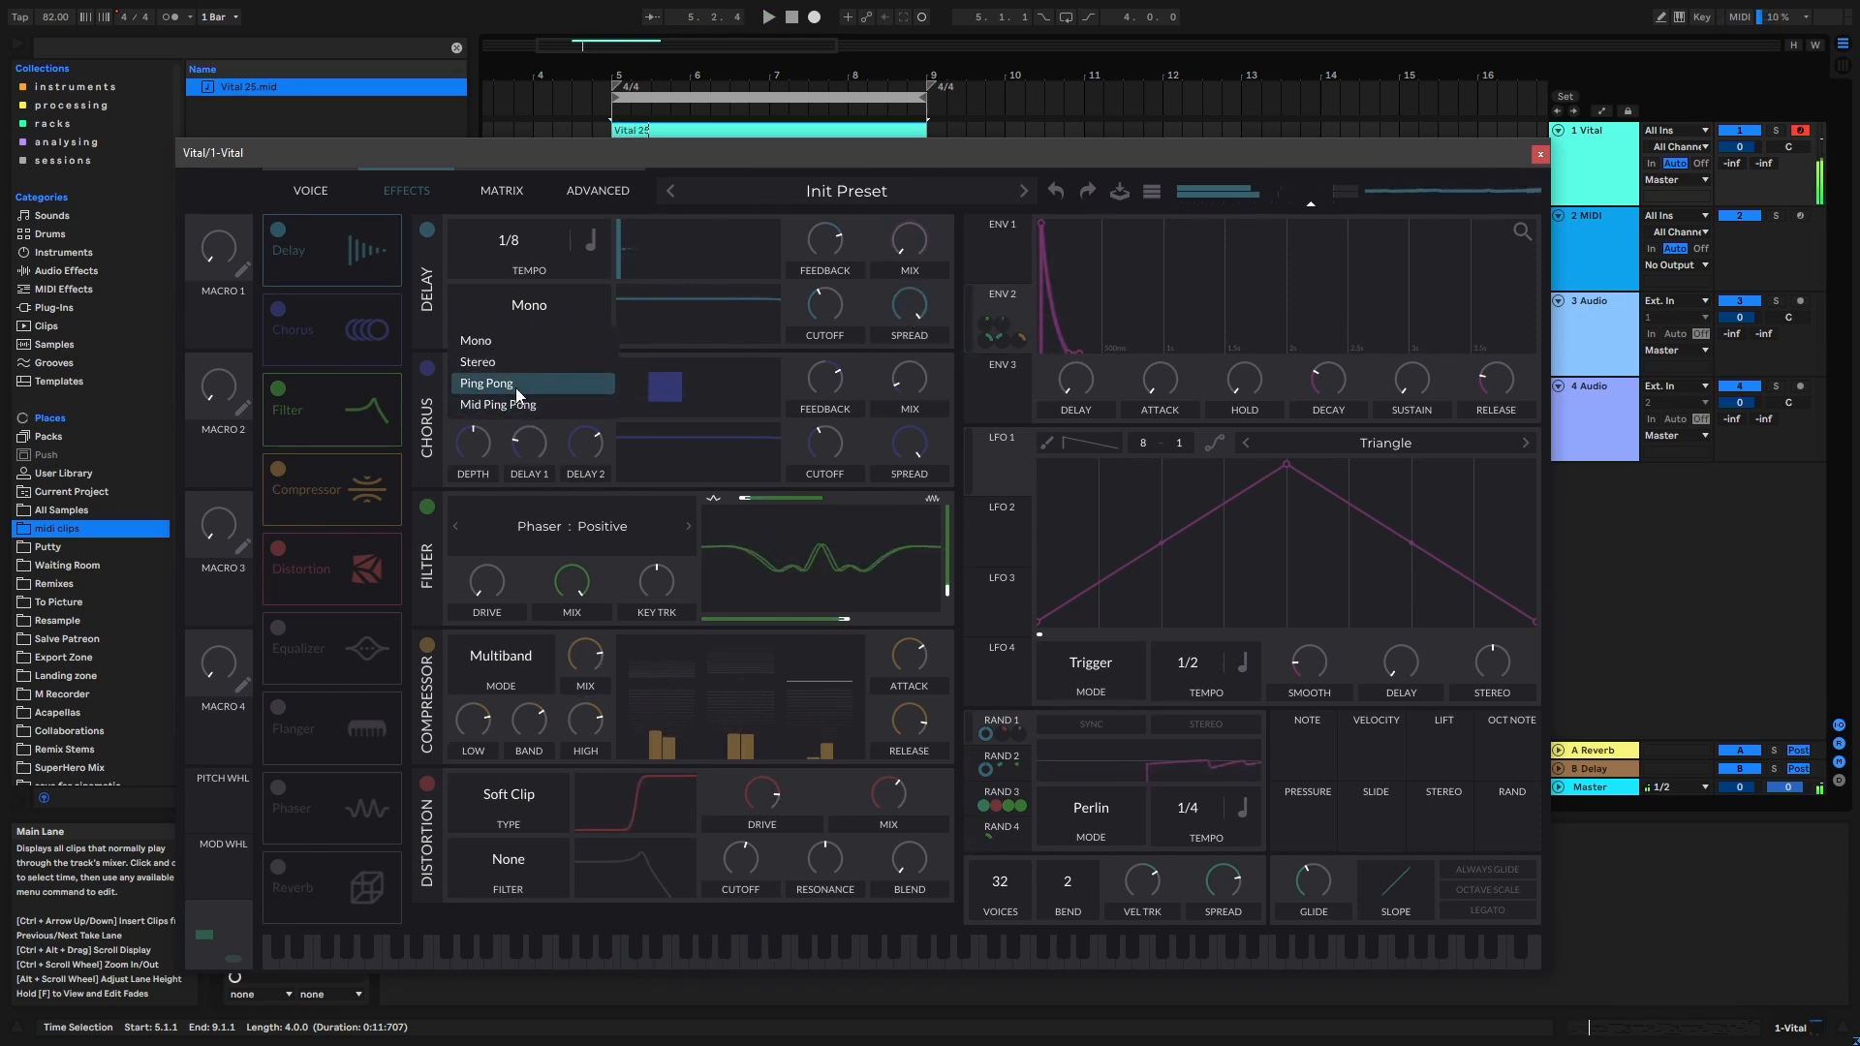
{"action": "left_click", "coordinate": [520, 405]}
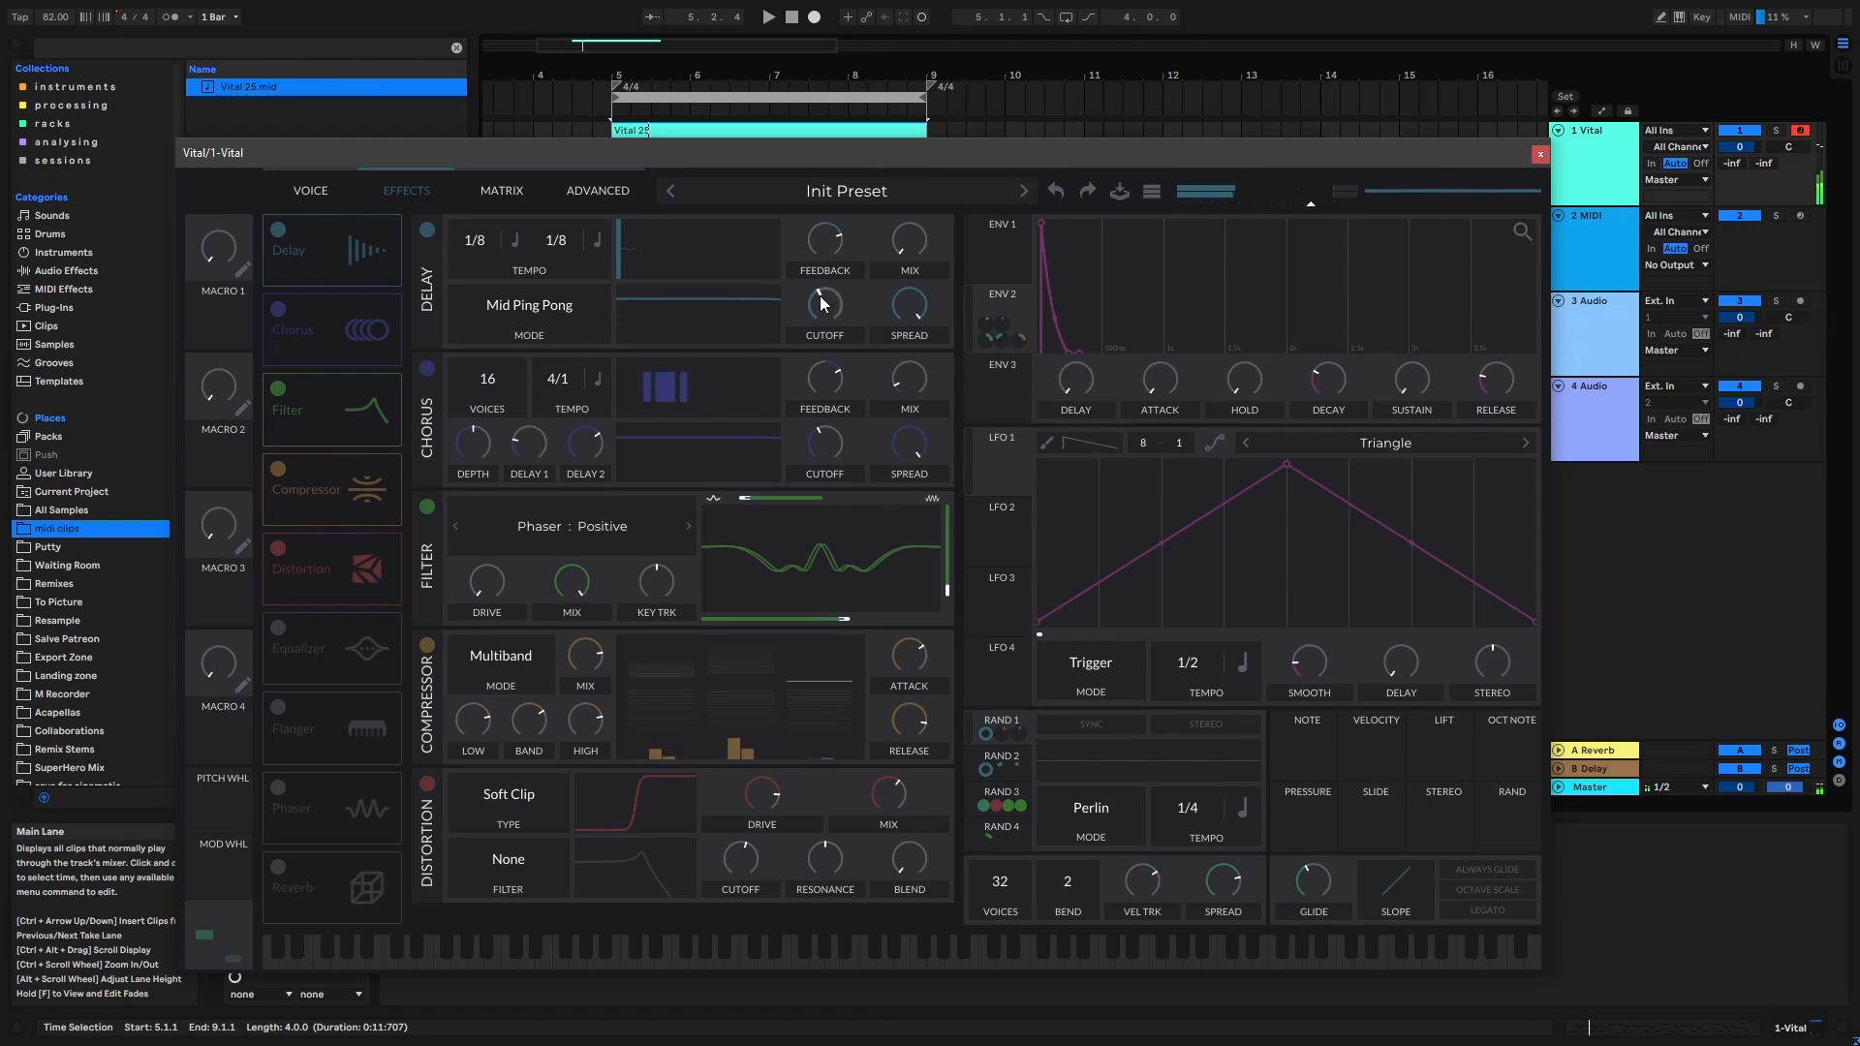
{"action": "key", "text": "space"}
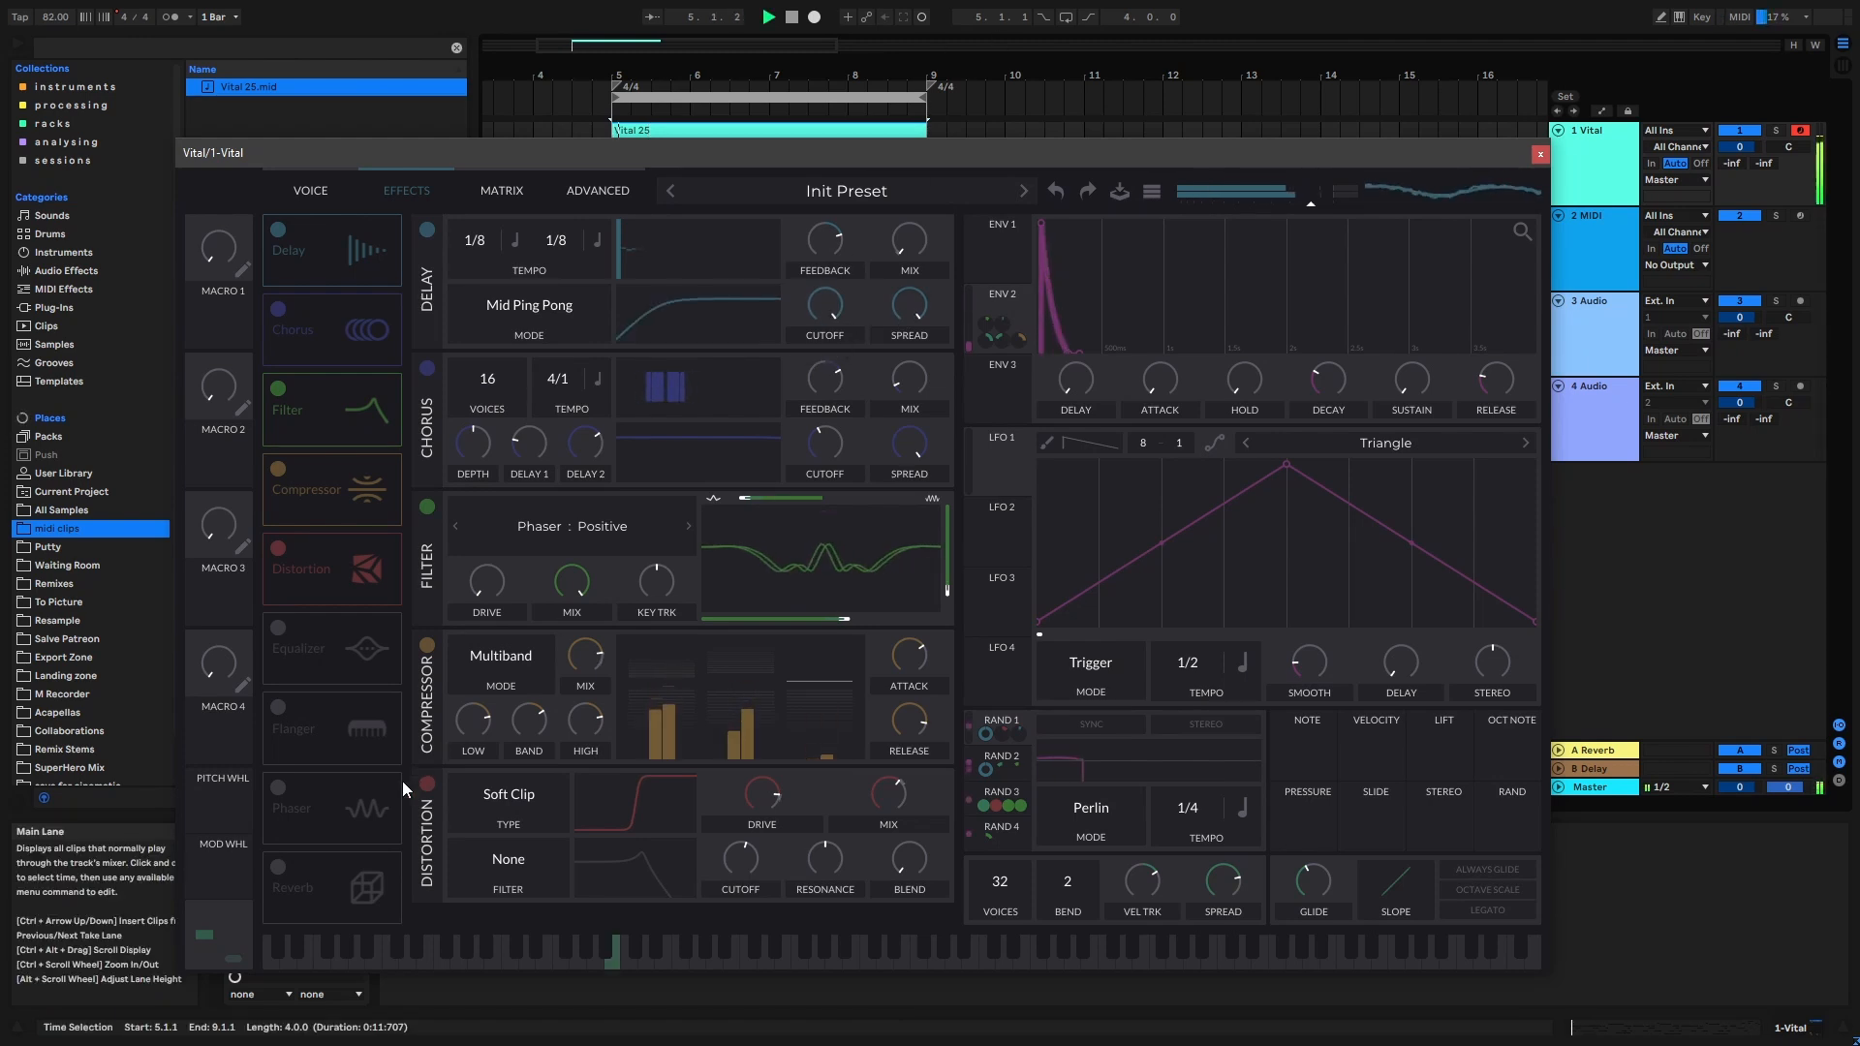
{"action": "left_click_drag", "start_coordinate": [320, 571], "coordinate": [339, 398]}
Return to the oscillator page and turn on stereo for Rand 1, then stop playback.
{"action": "left_click", "coordinate": [323, 189]}
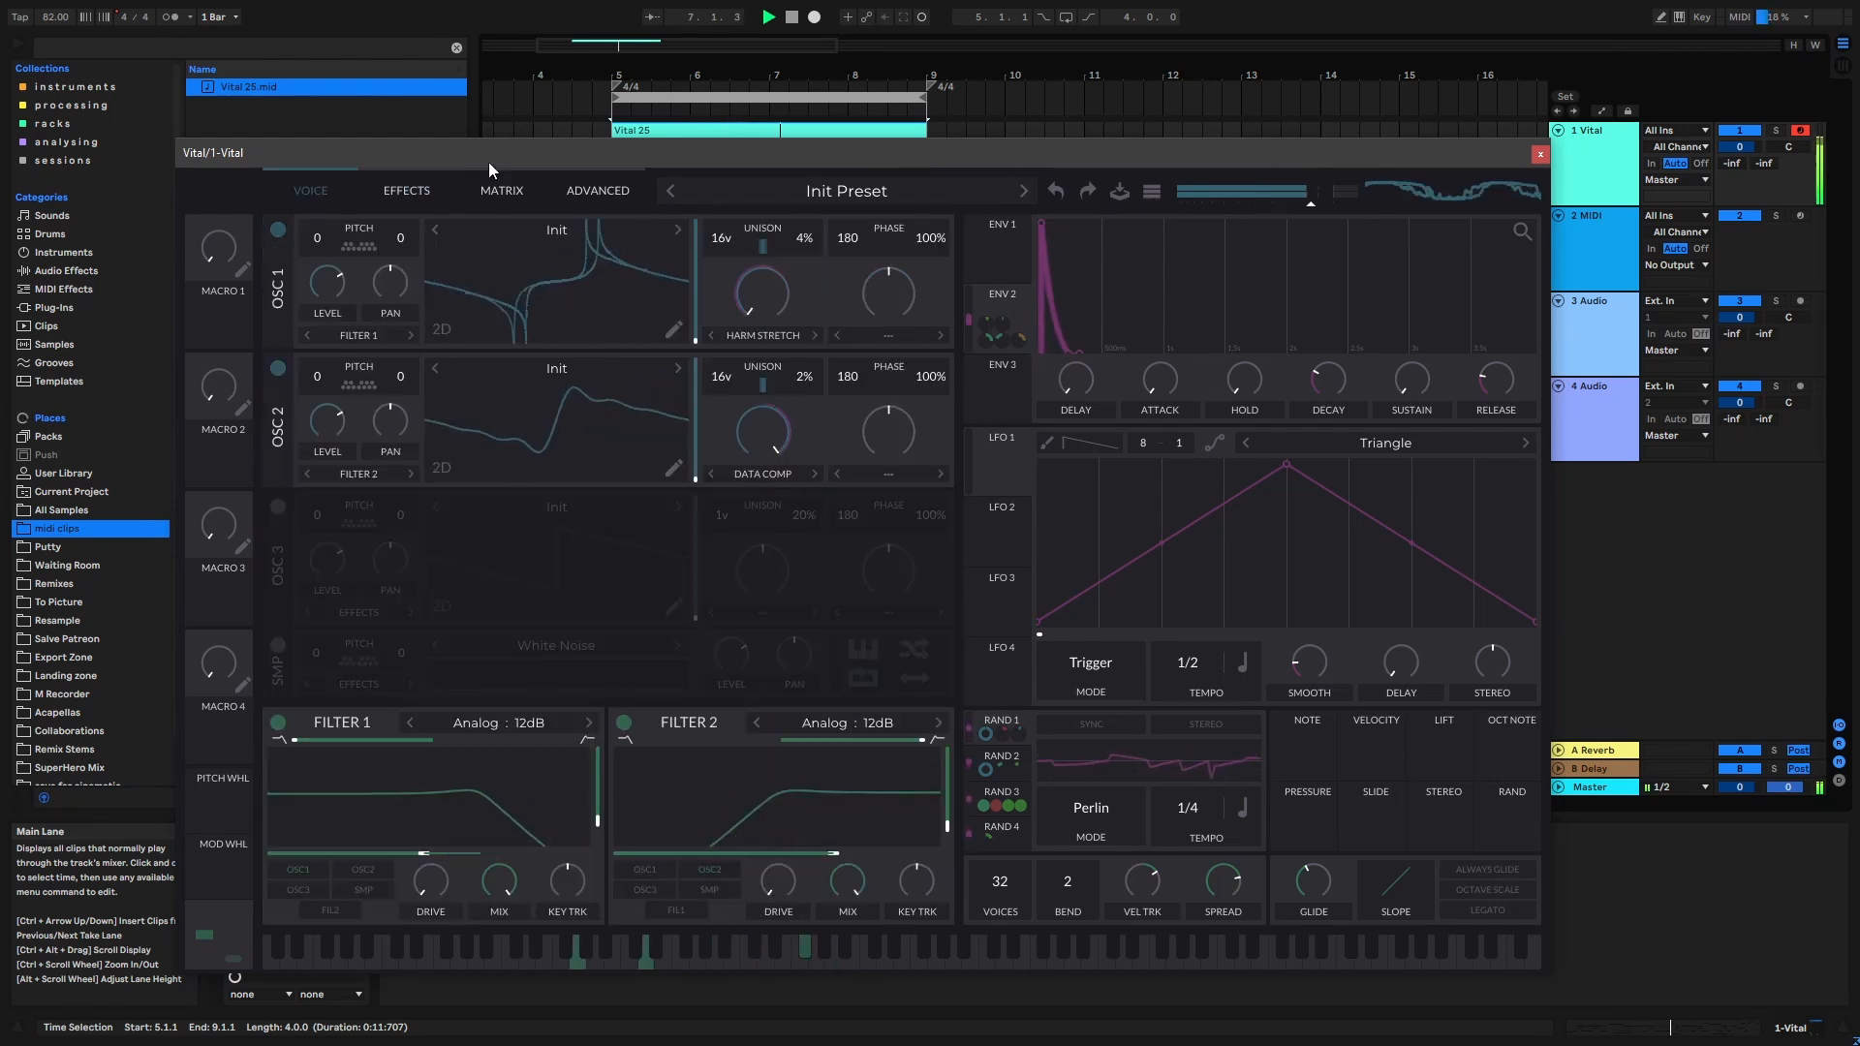
{"action": "left_click_drag", "start_coordinate": [488, 161], "coordinate": [479, 160]}
{"action": "left_click", "coordinate": [1194, 727]}
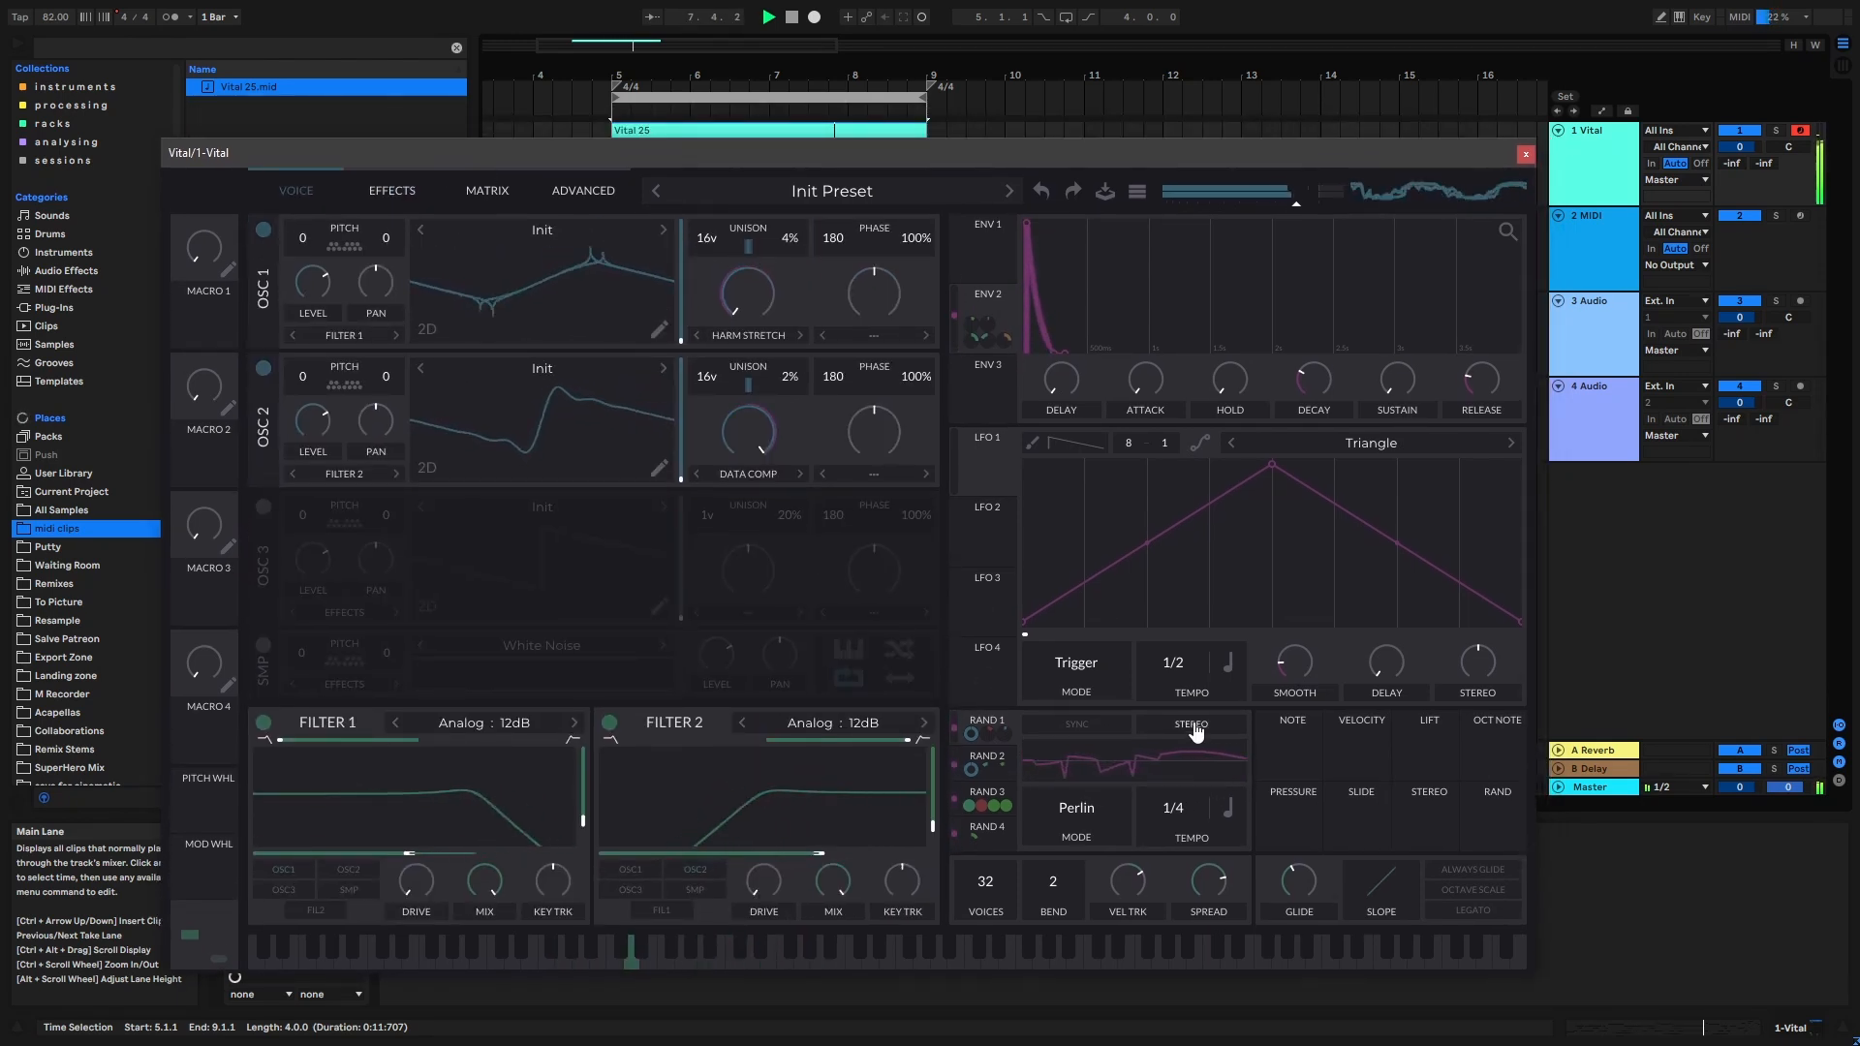
{"action": "key", "text": "space"}
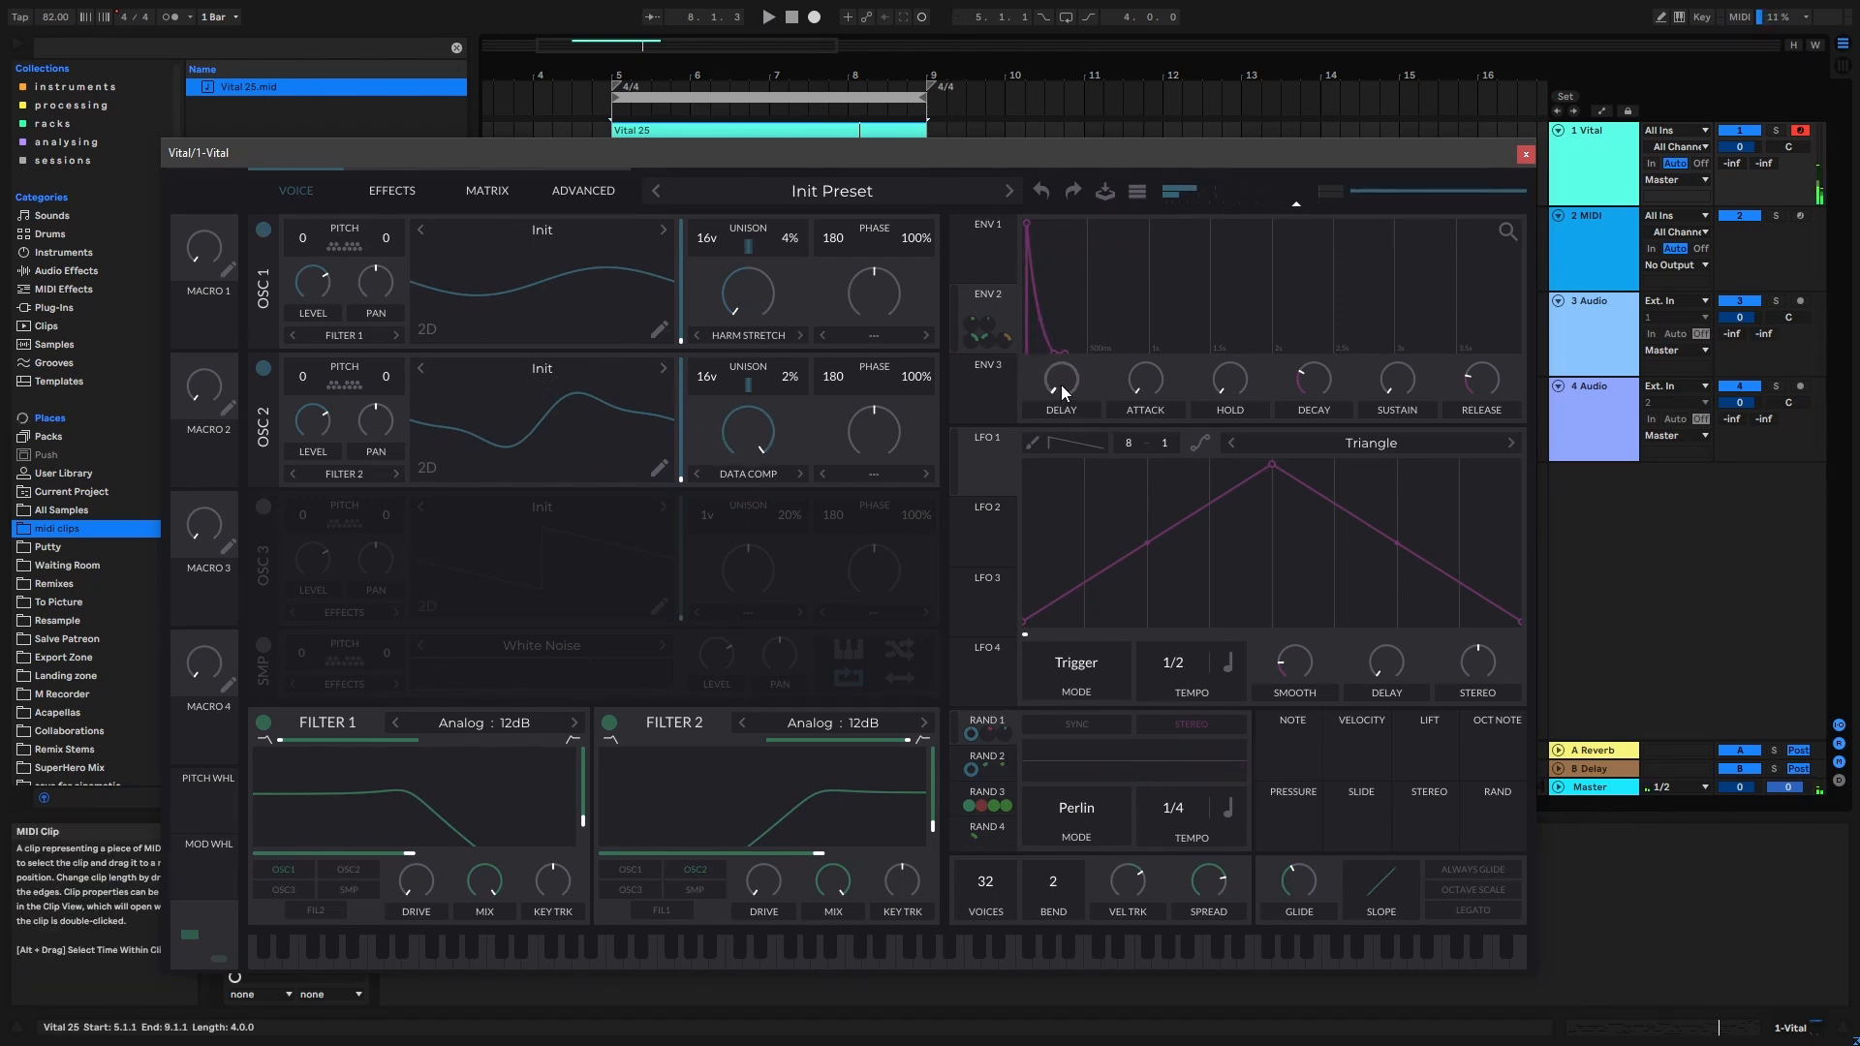
Reshape LFO 1 from a triangle into a rising ramp, modulate Env 1's decay with it, and audition the clip.
{"action": "left_click_drag", "start_coordinate": [944, 161], "coordinate": [944, 122]}
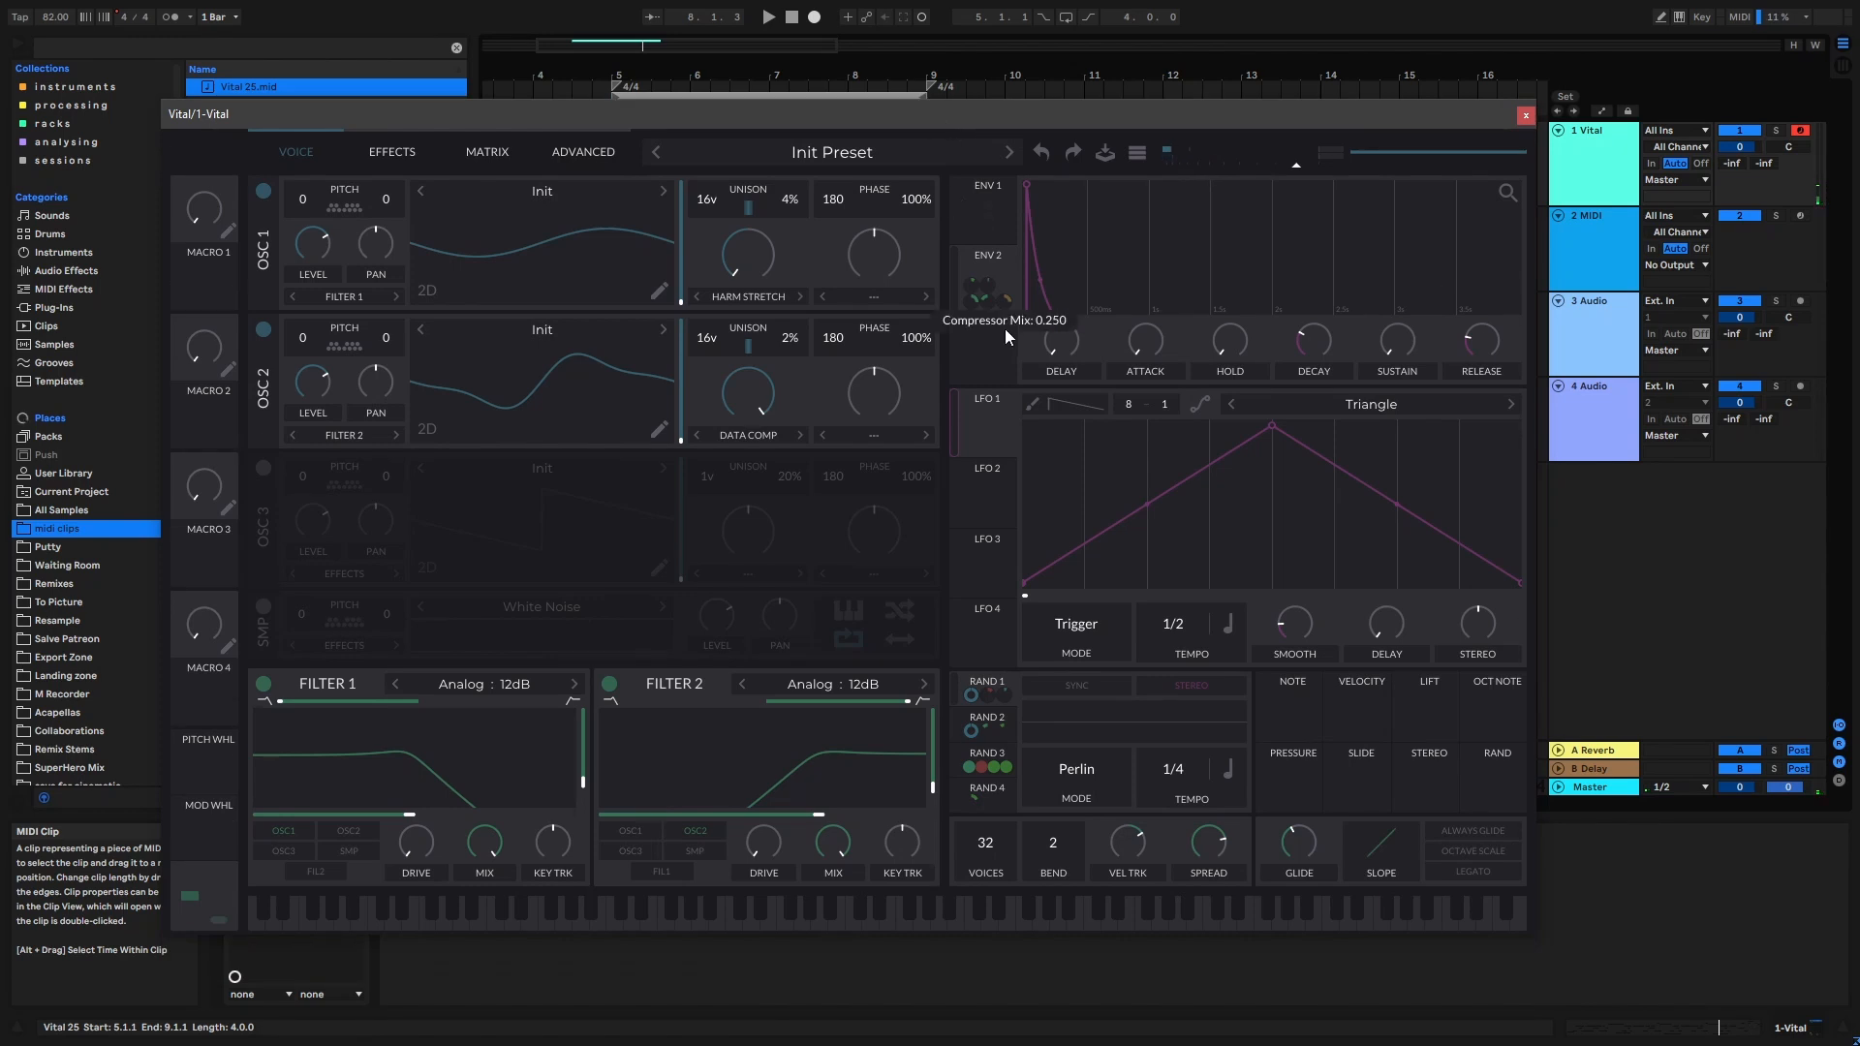
{"action": "left_click", "coordinate": [985, 191]}
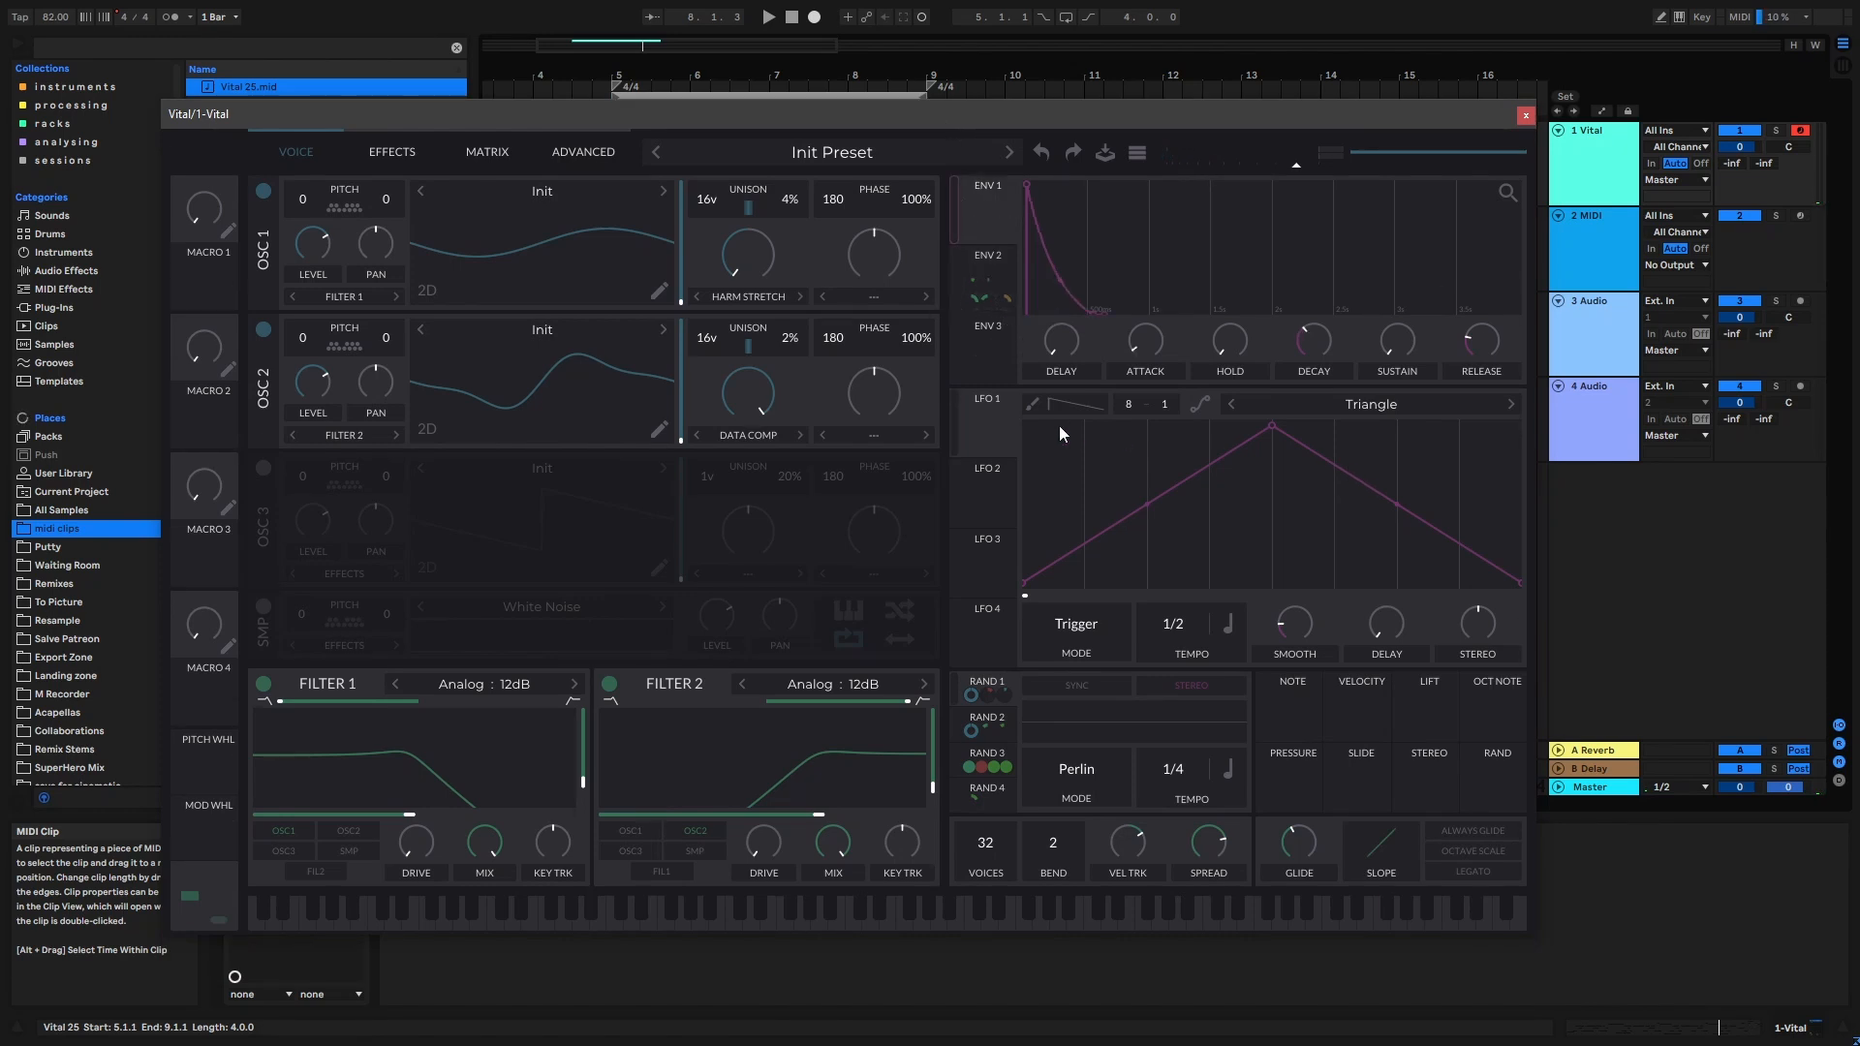
{"action": "left_click_drag", "start_coordinate": [1275, 427], "coordinate": [1517, 427]}
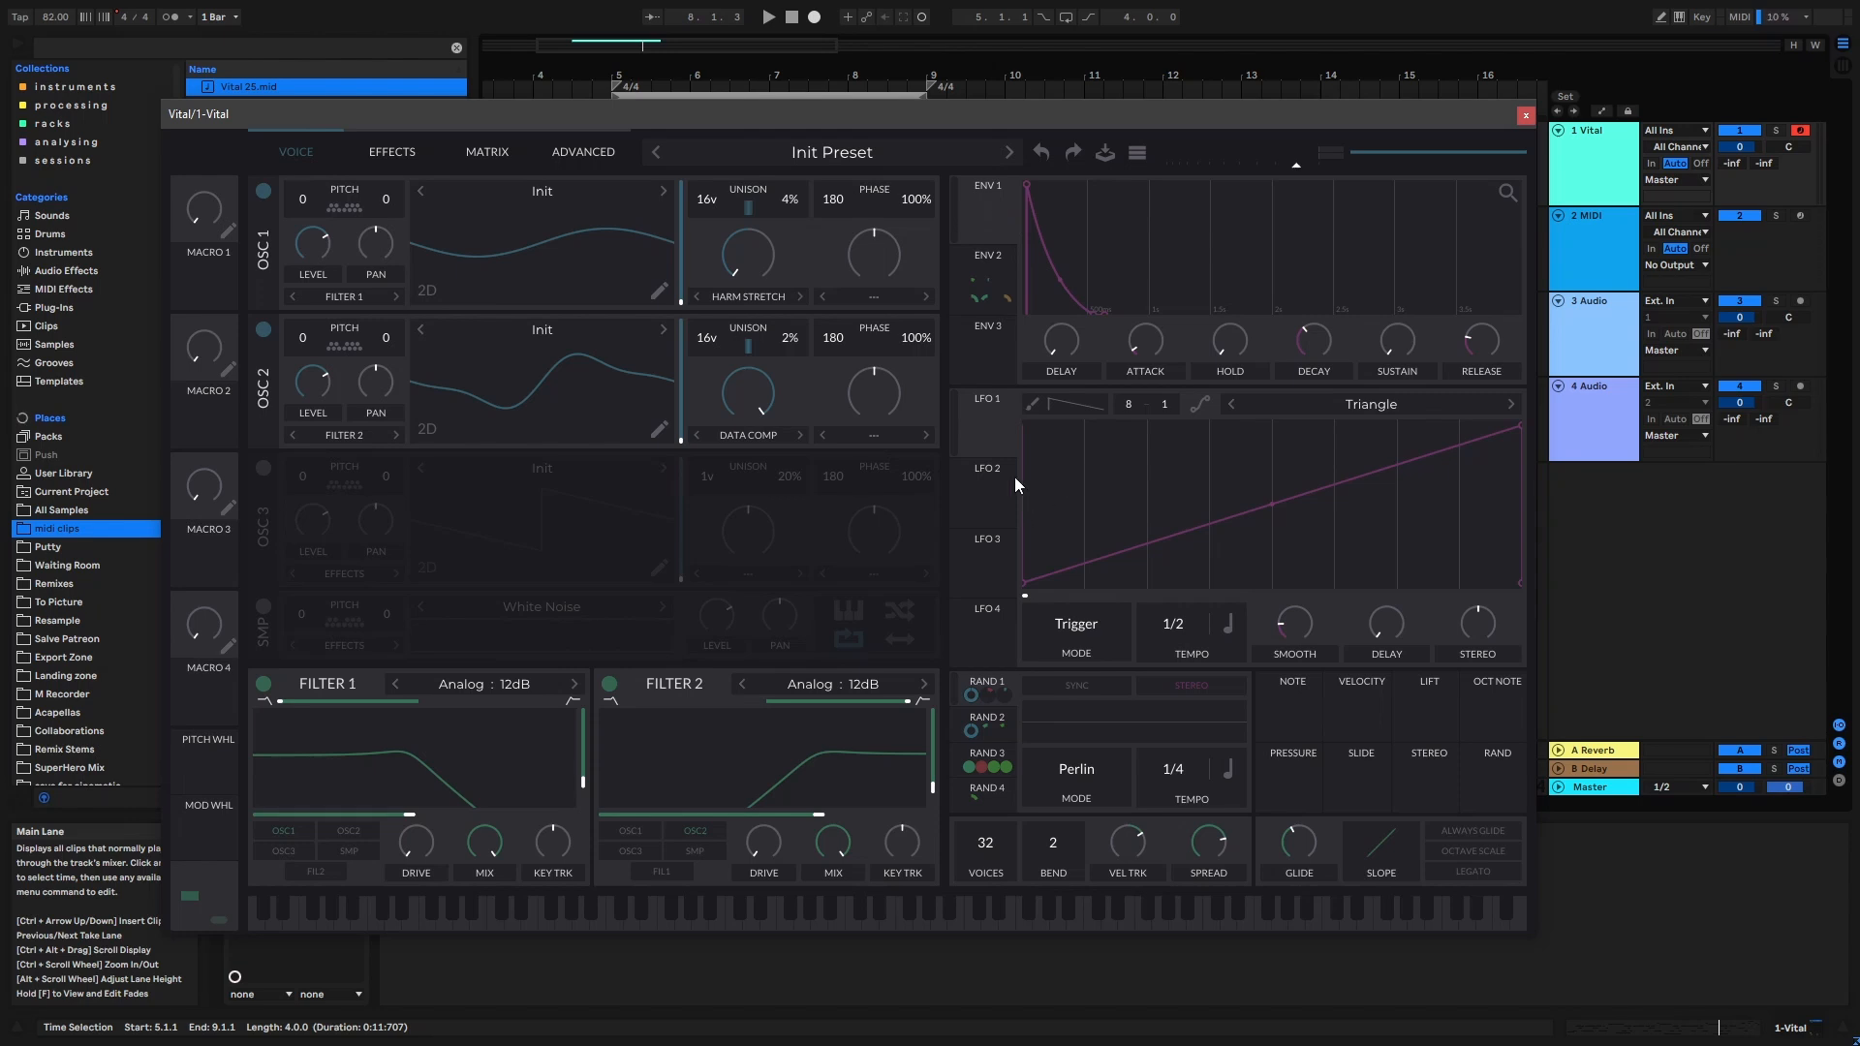
{"action": "left_click_drag", "start_coordinate": [992, 425], "coordinate": [1327, 347]}
{"action": "key", "text": "space"}
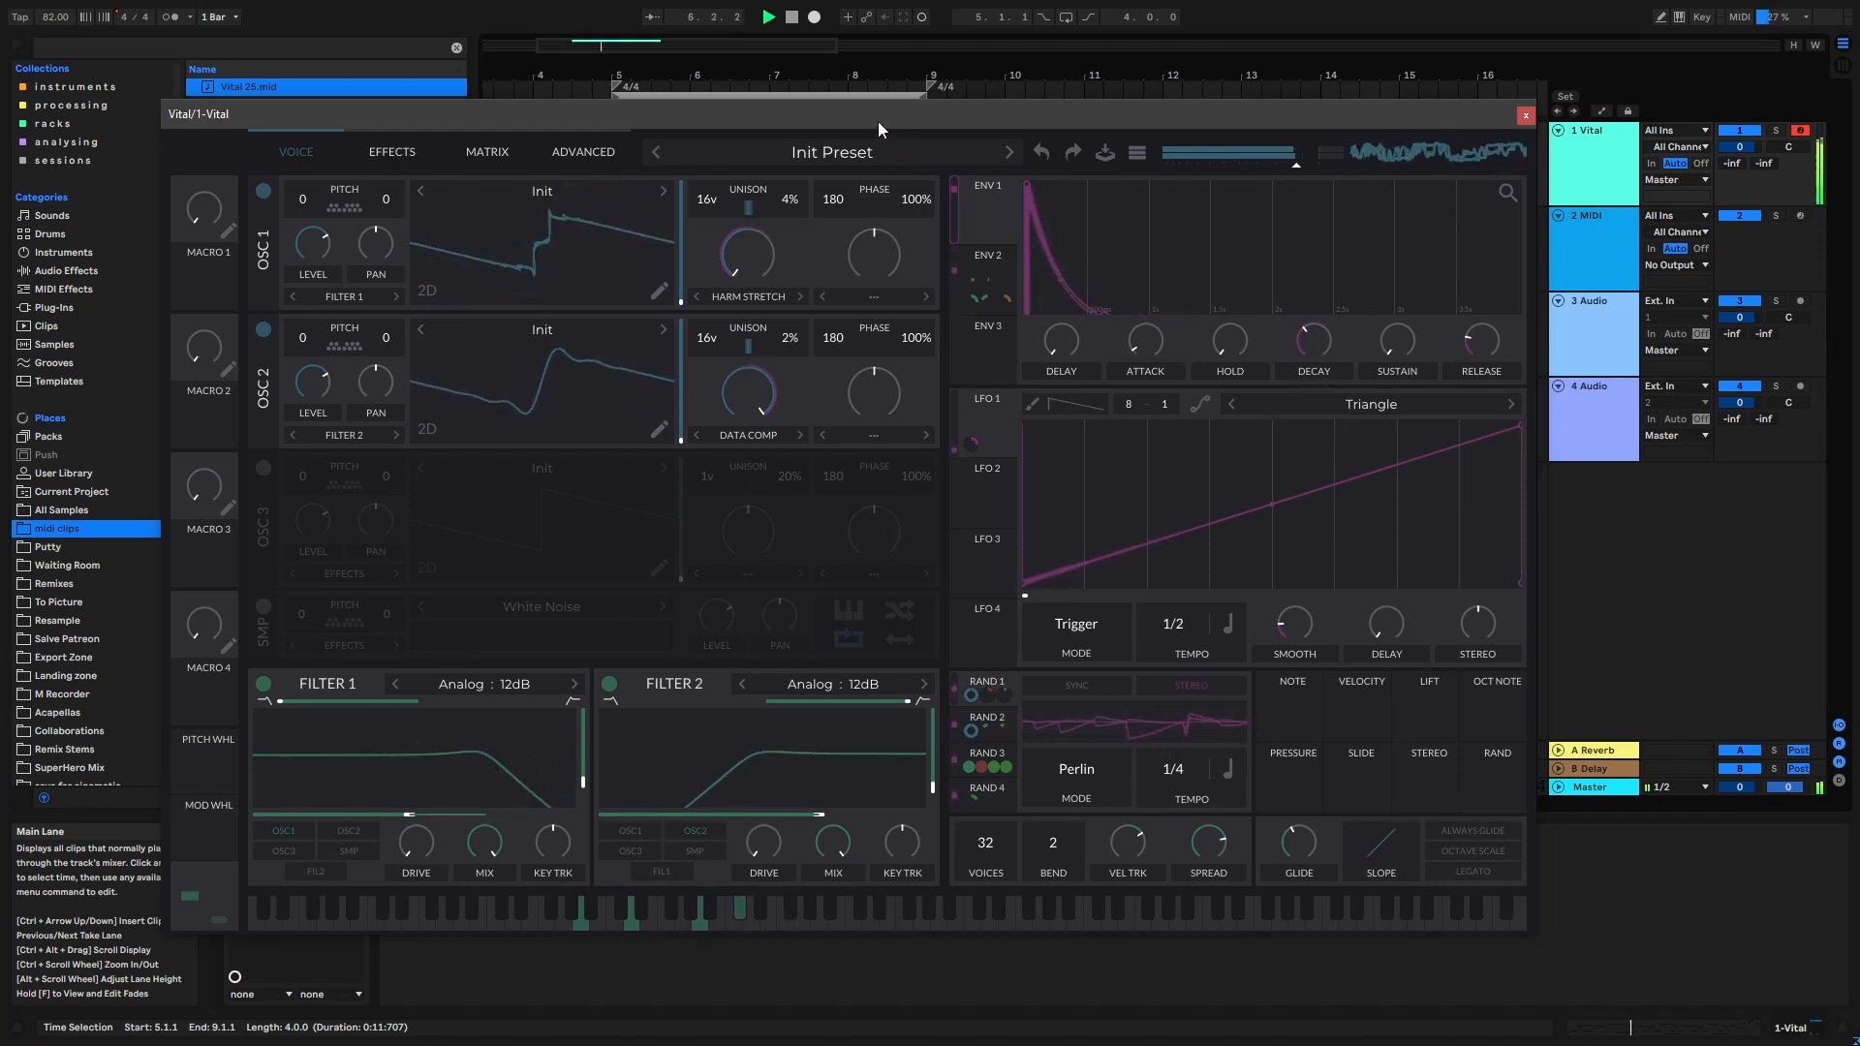
{"action": "left_click_drag", "start_coordinate": [878, 121], "coordinate": [878, 111]}
{"action": "key", "text": "space"}
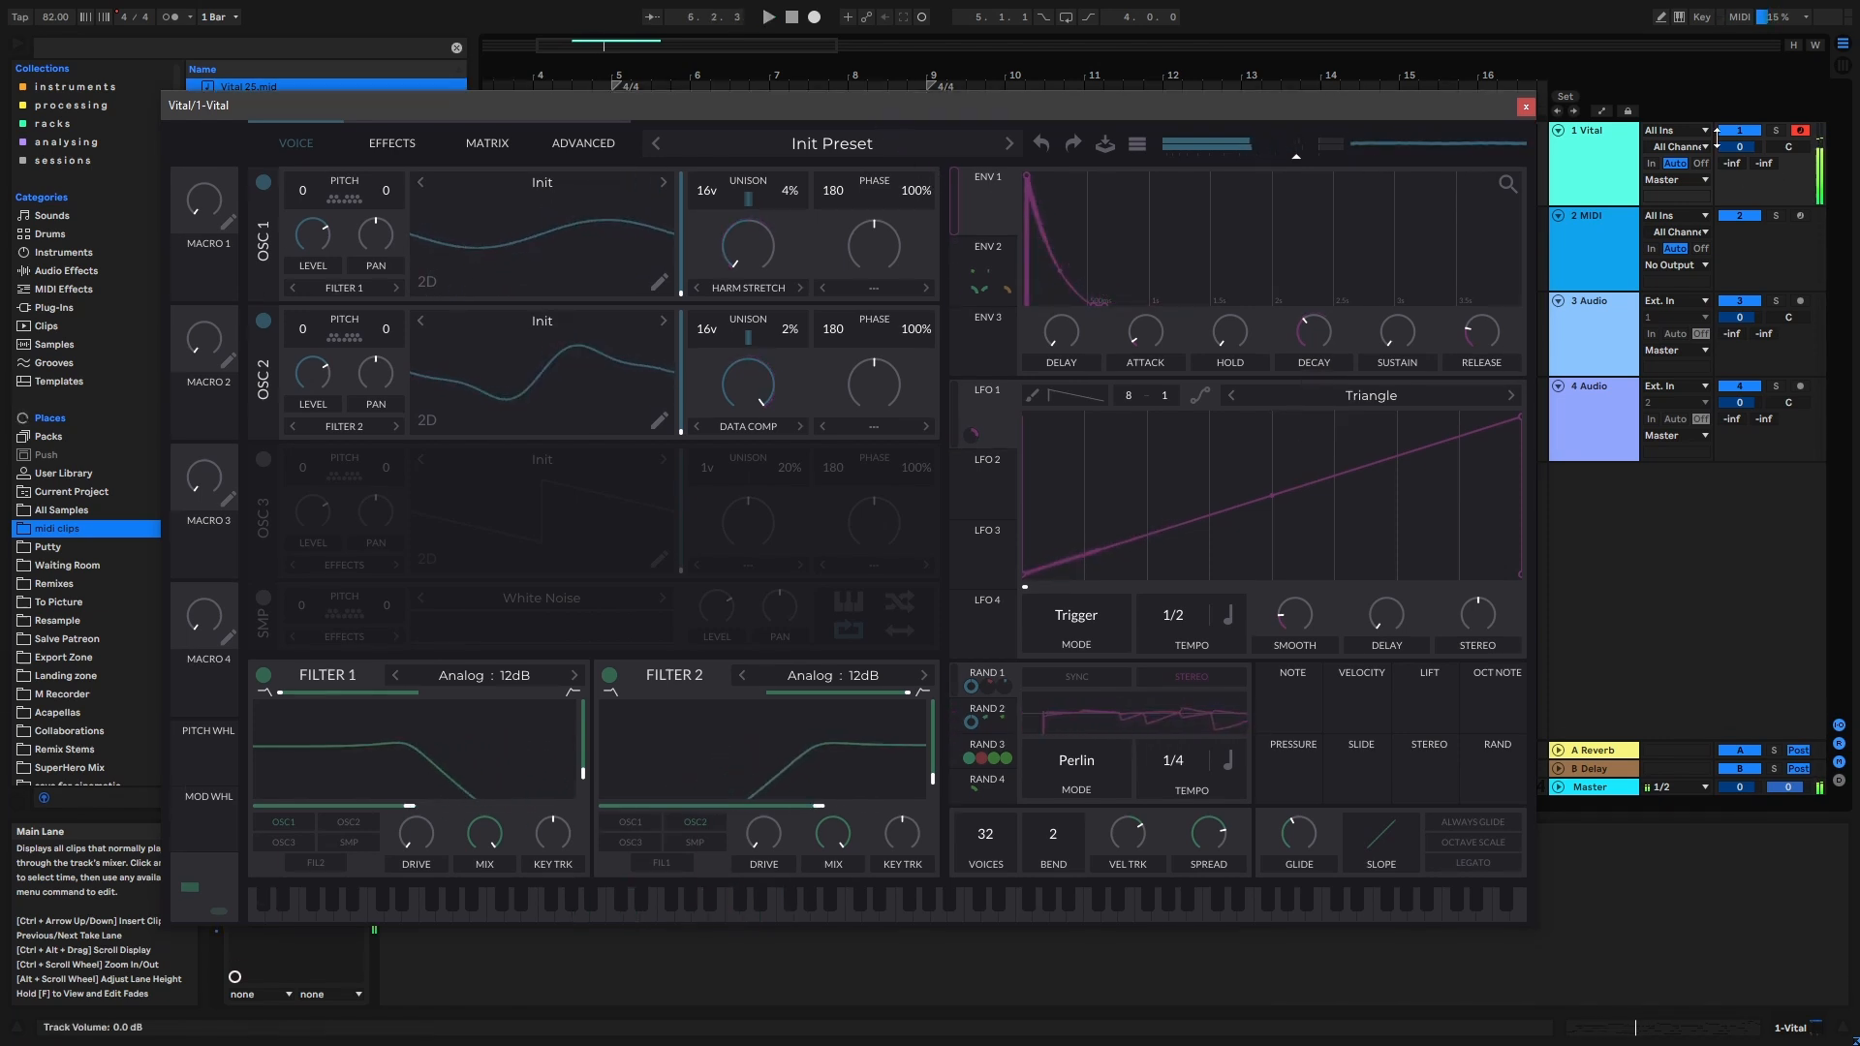
Close the synth window and add a Saturator after Vital with 5.14 dB drive, Color on and a base of -36.
{"action": "left_click", "coordinate": [1527, 108]}
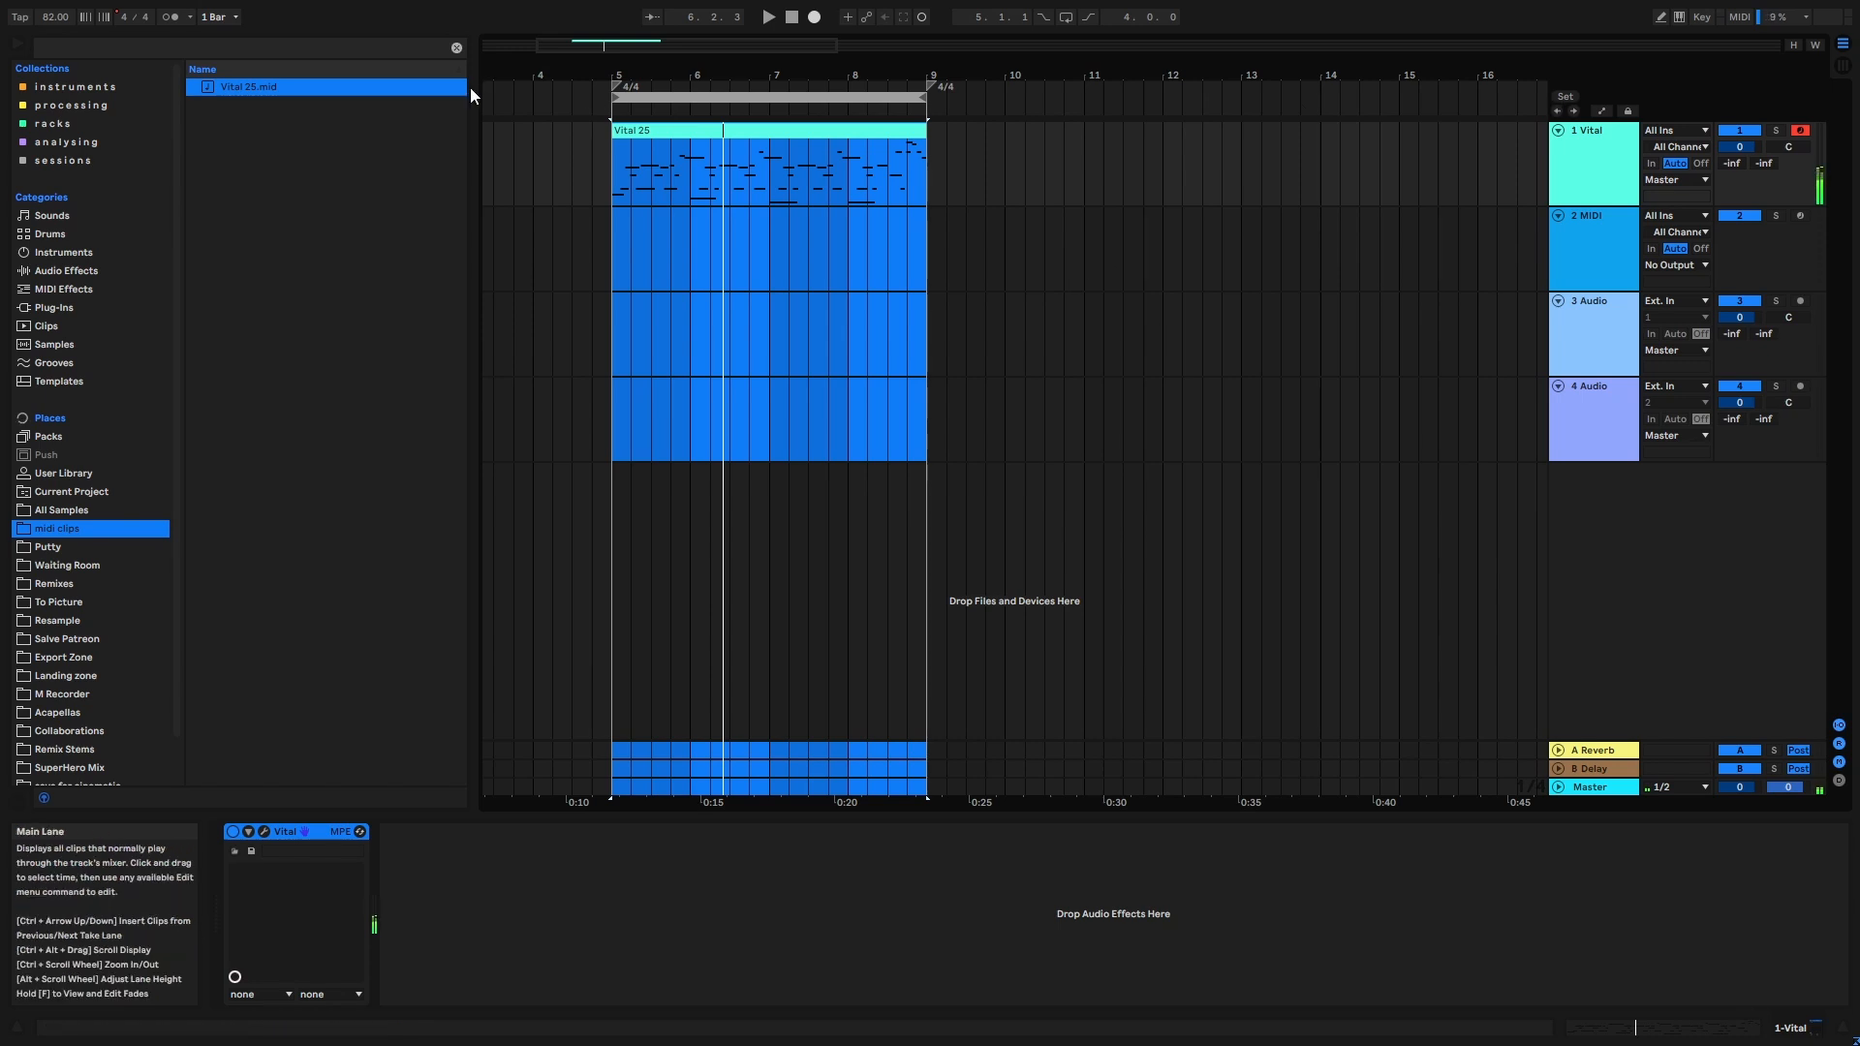
{"action": "left_click", "coordinate": [83, 44]}
{"action": "type", "text": "sat"}
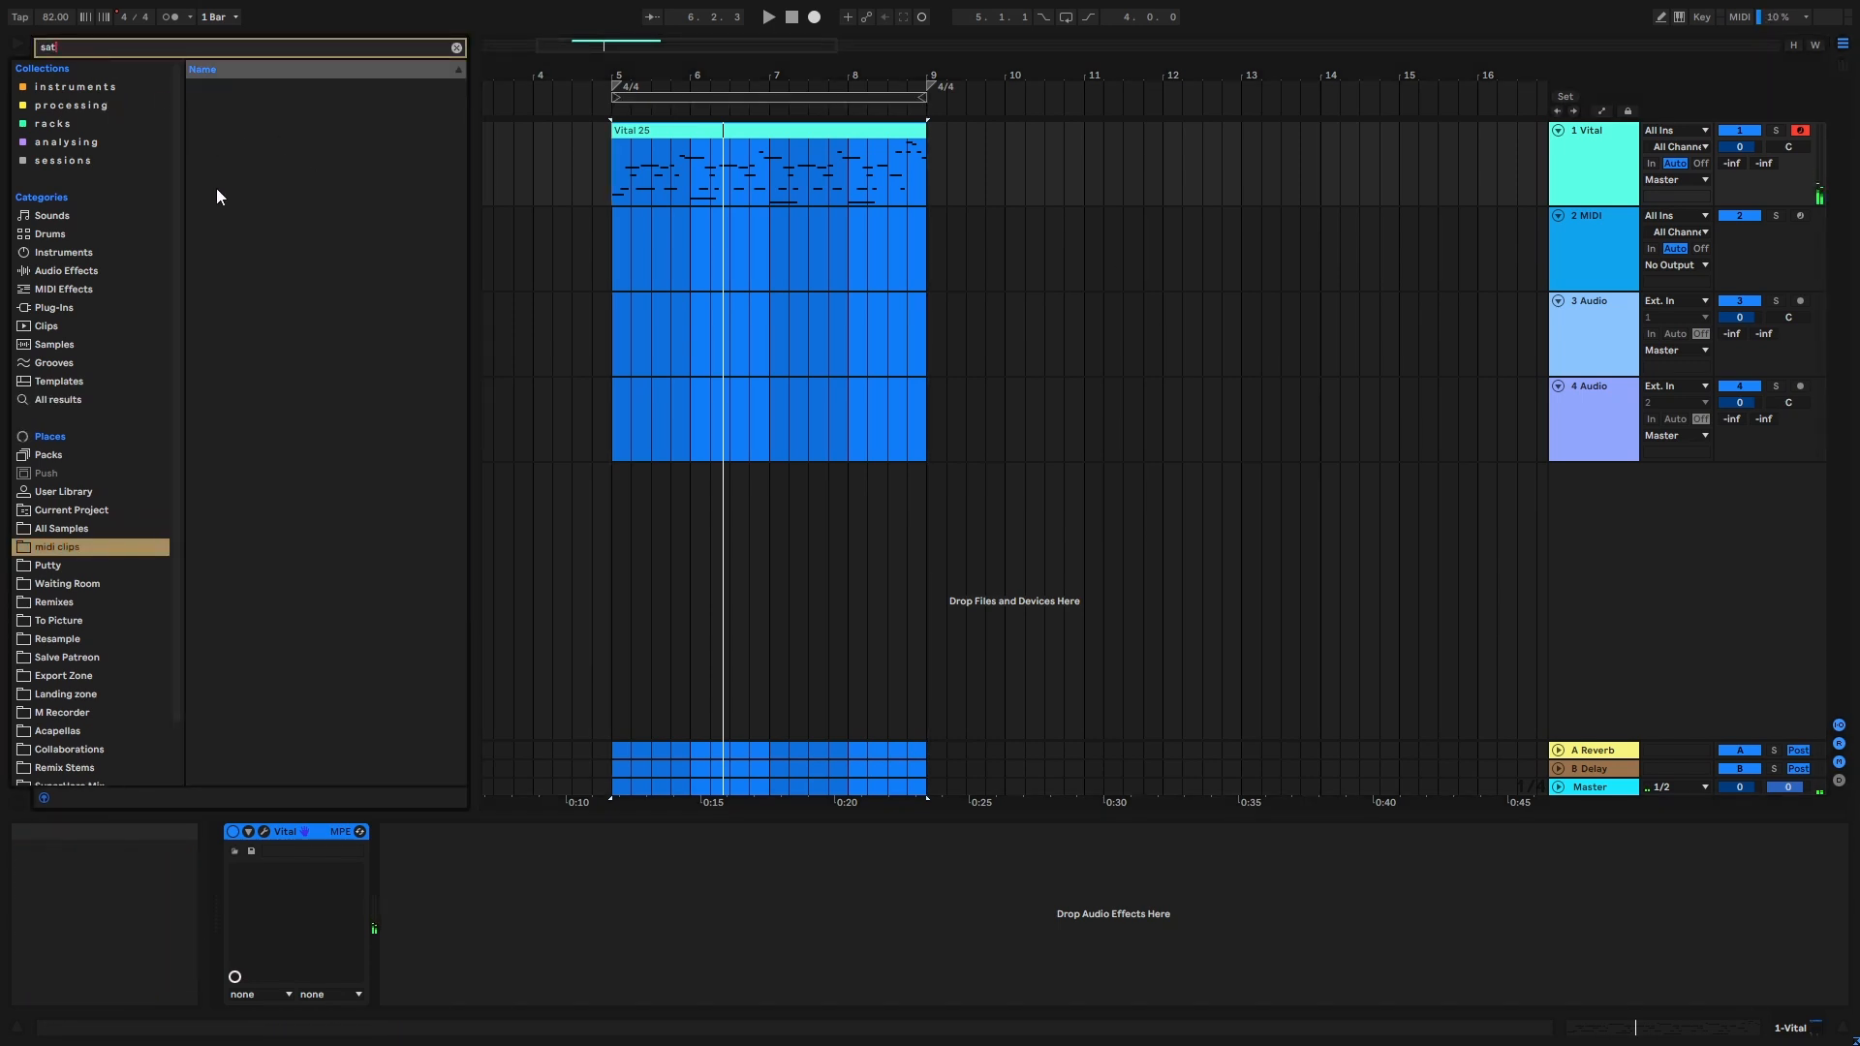
{"action": "left_click", "coordinate": [77, 273]}
{"action": "left_click_drag", "start_coordinate": [265, 94], "coordinate": [400, 872]}
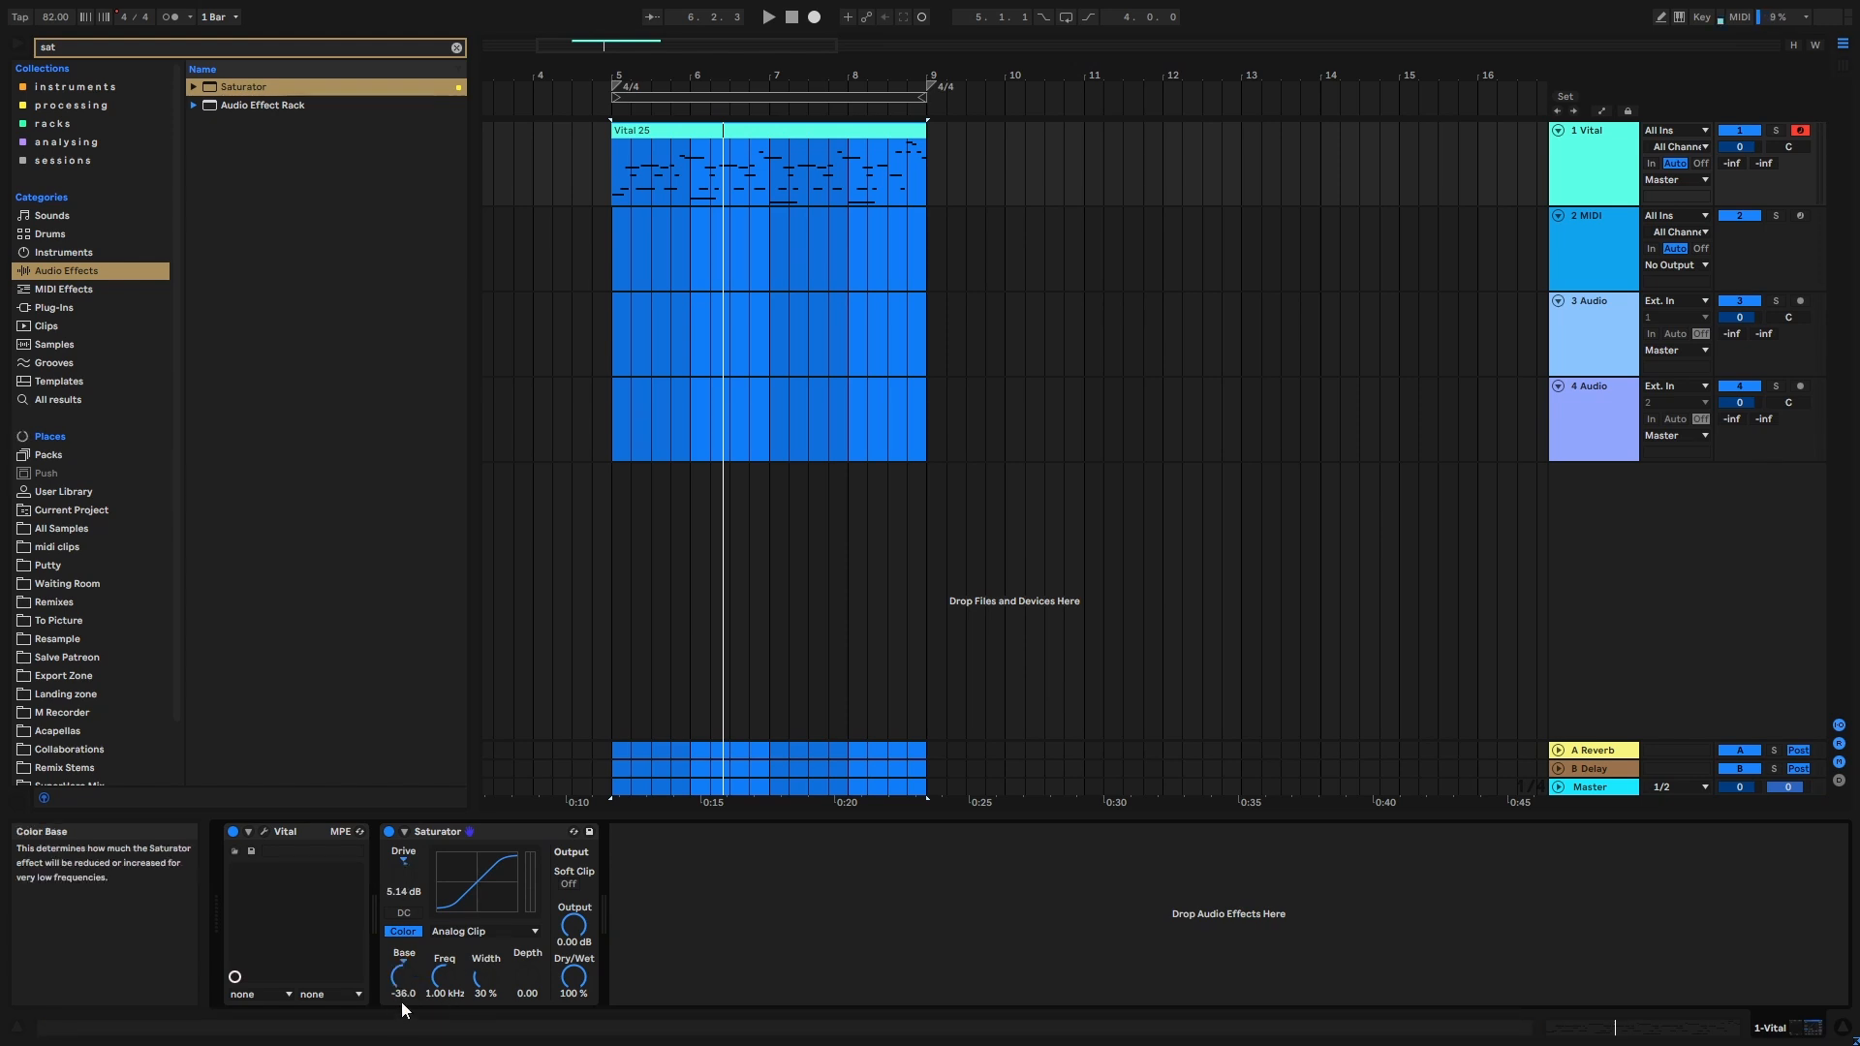
Find the Limiter, add it after the Saturator and set its ceiling to 0.00 dB.
{"action": "left_click", "coordinate": [457, 48]}
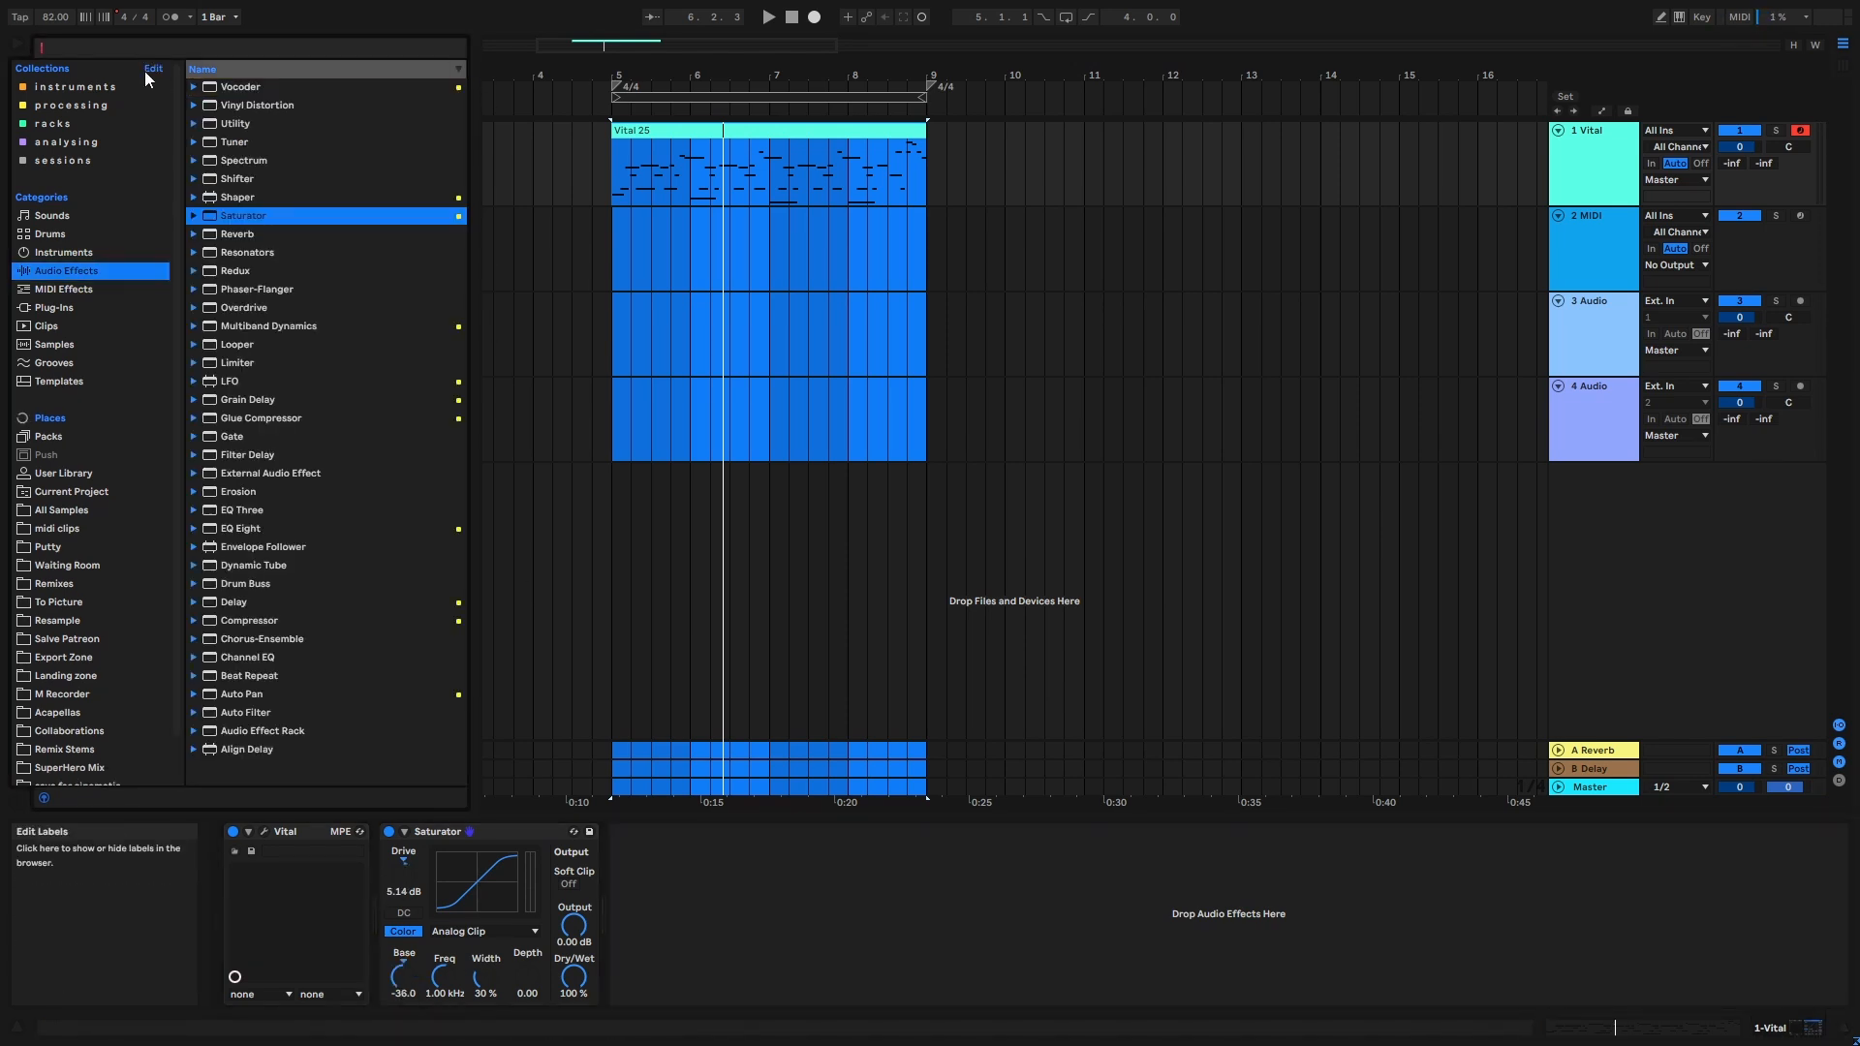
{"action": "type", "text": "lim"}
{"action": "key", "text": "Down"}
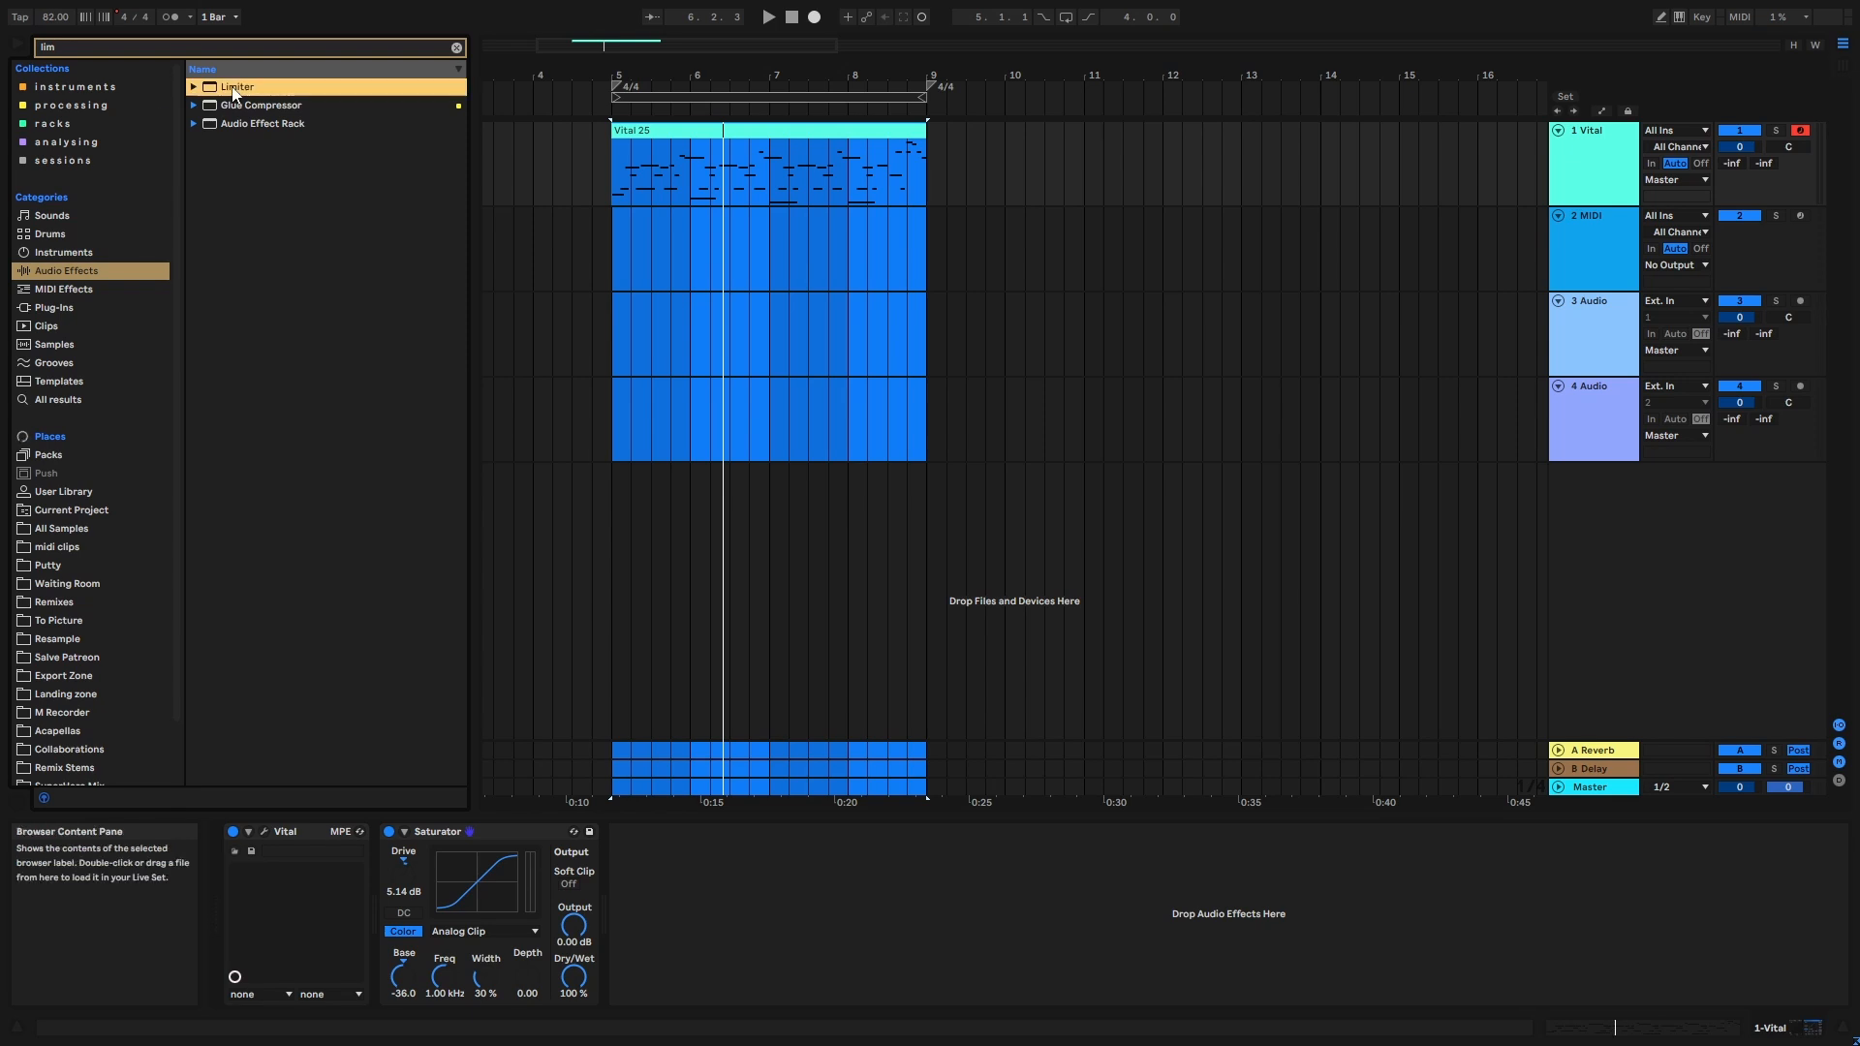
{"action": "key", "text": "Return"}
{"action": "left_click", "coordinate": [691, 865]}
{"action": "type", "text": "0.00 dB"}
{"action": "key", "text": "Return"}
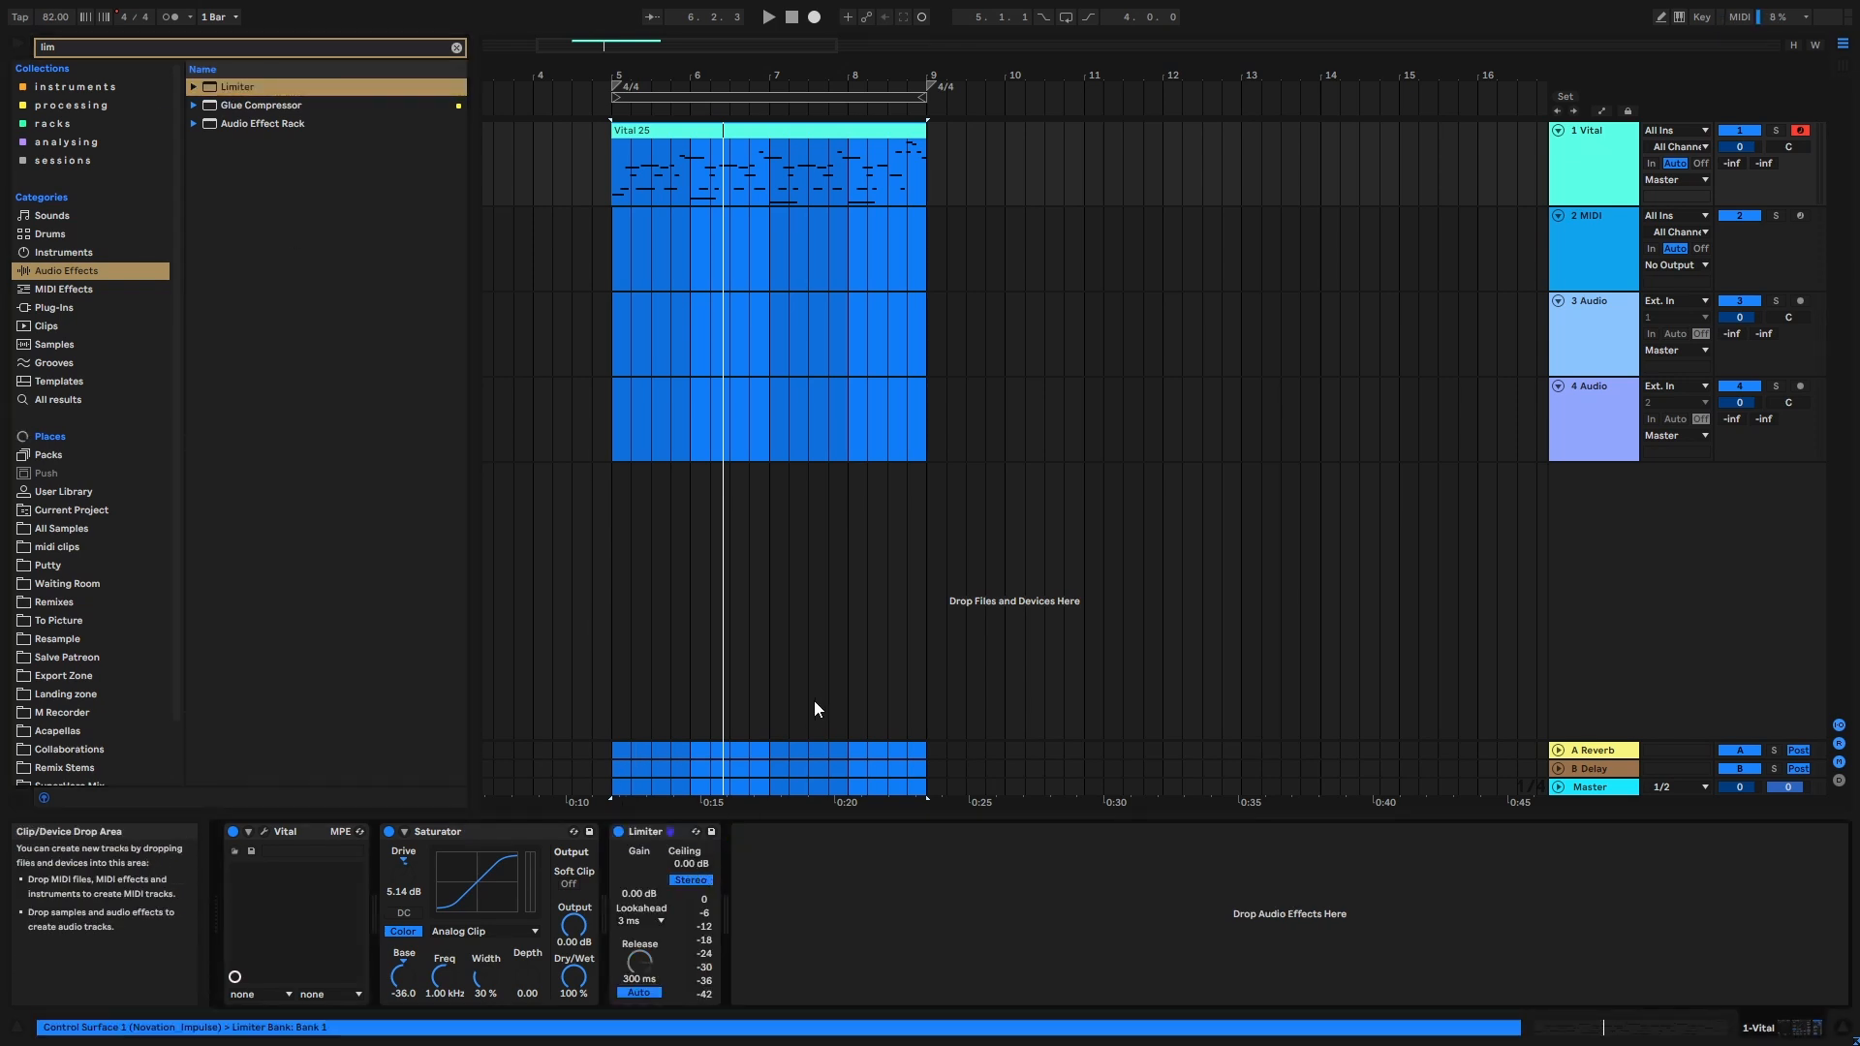
Search the audio effects for Reverb and insert it between Vital and the Saturator.
{"action": "left_click", "coordinate": [456, 48]}
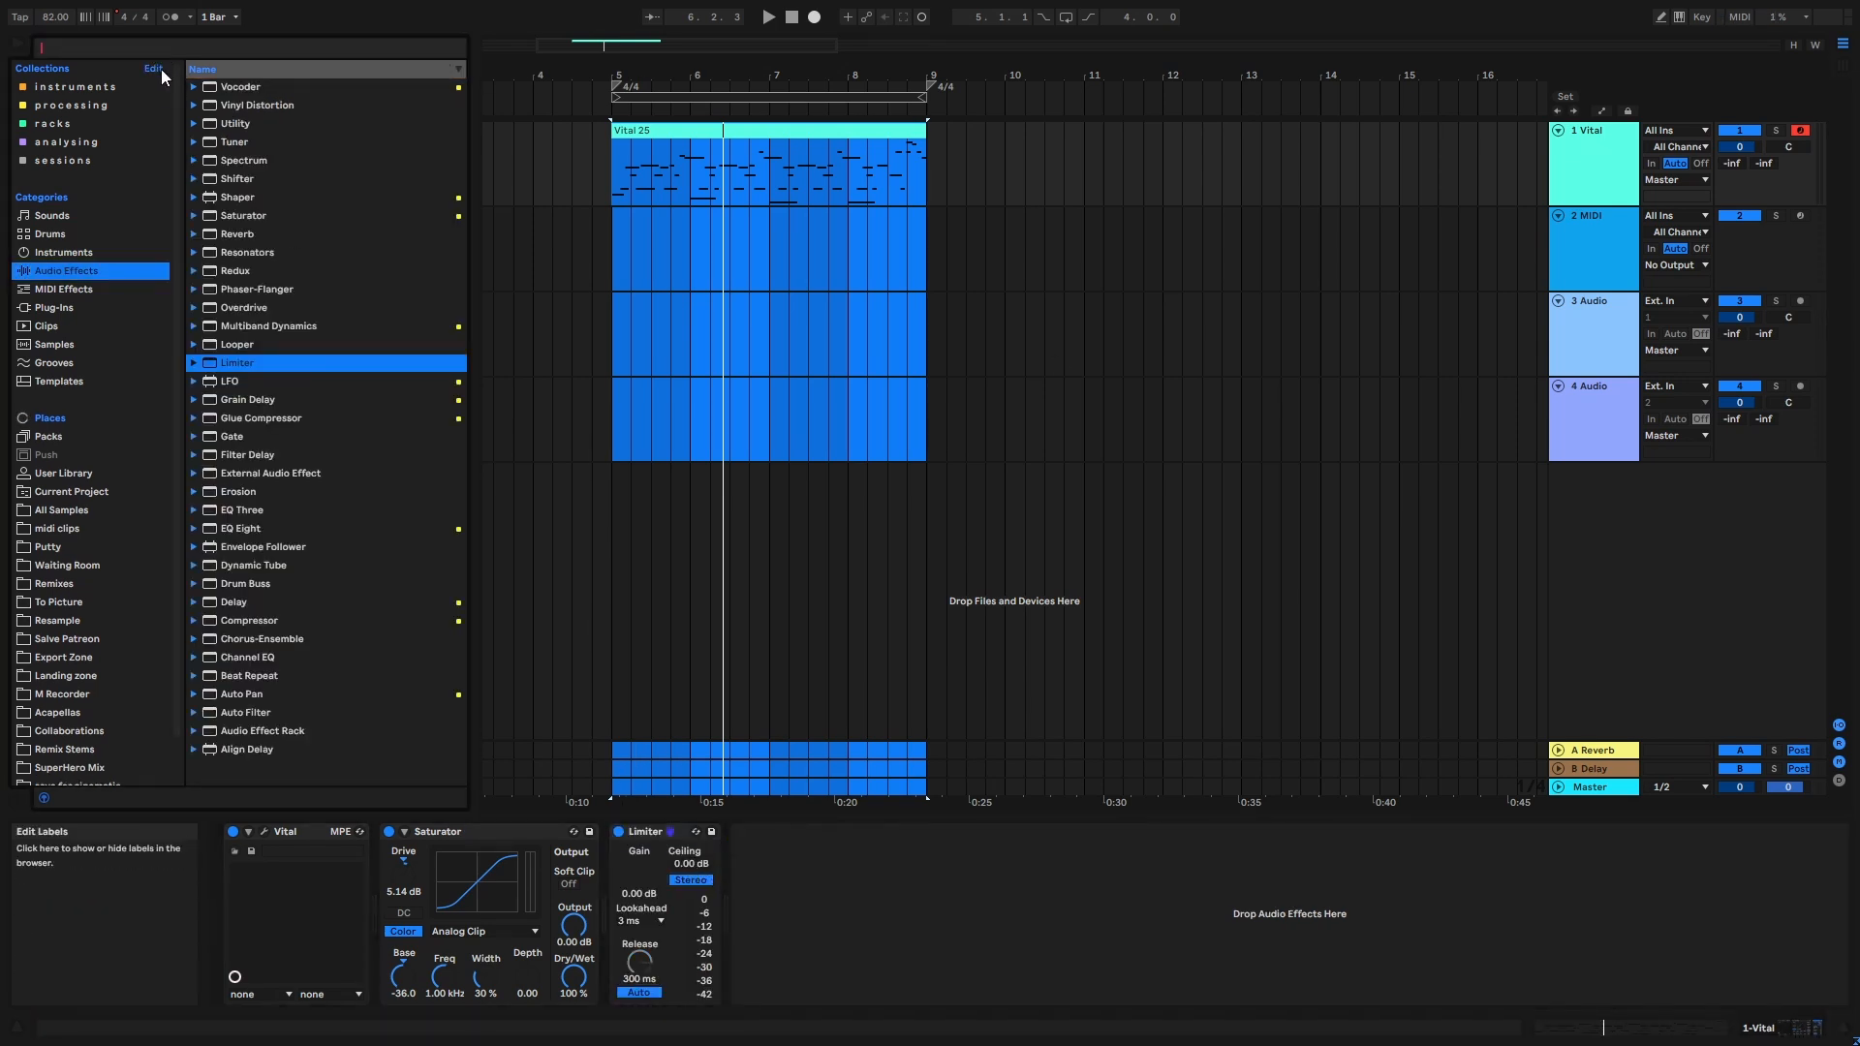
{"action": "type", "text": "rev"}
{"action": "key", "text": "Down"}
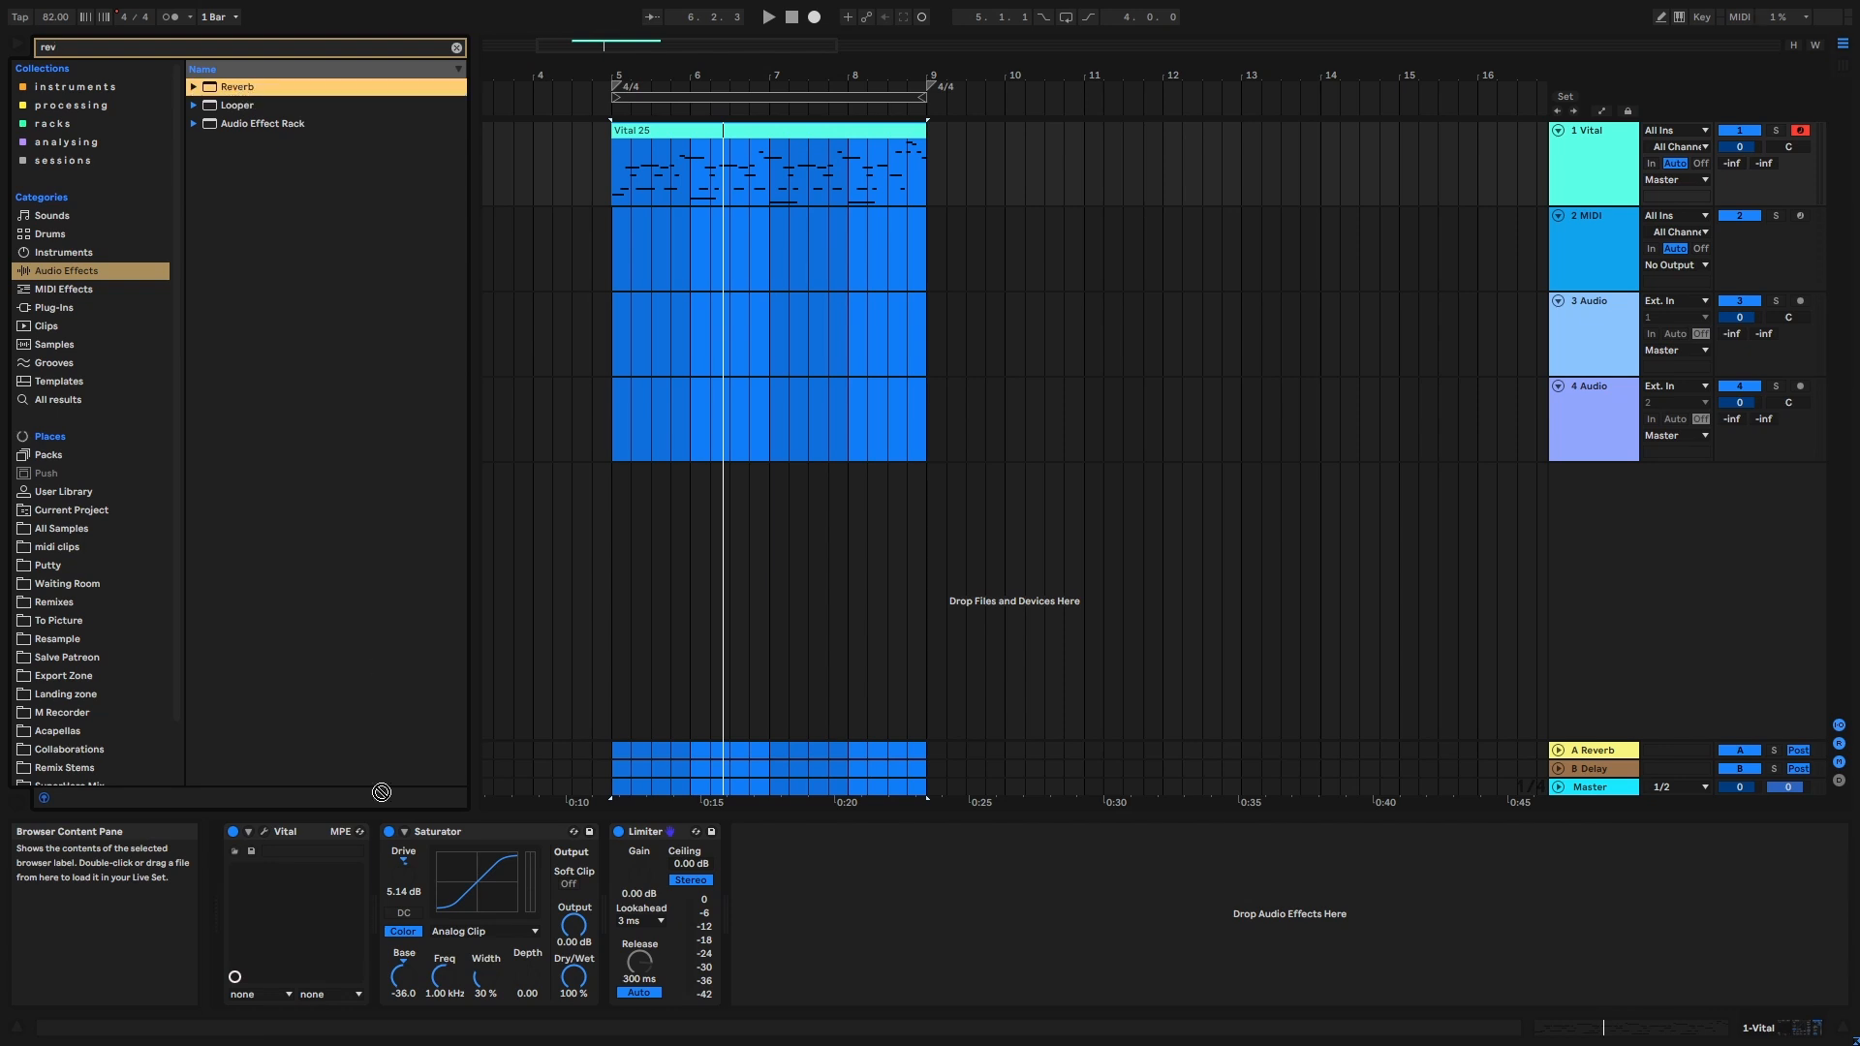
{"action": "left_click_drag", "start_coordinate": [380, 792], "coordinate": [438, 856]}
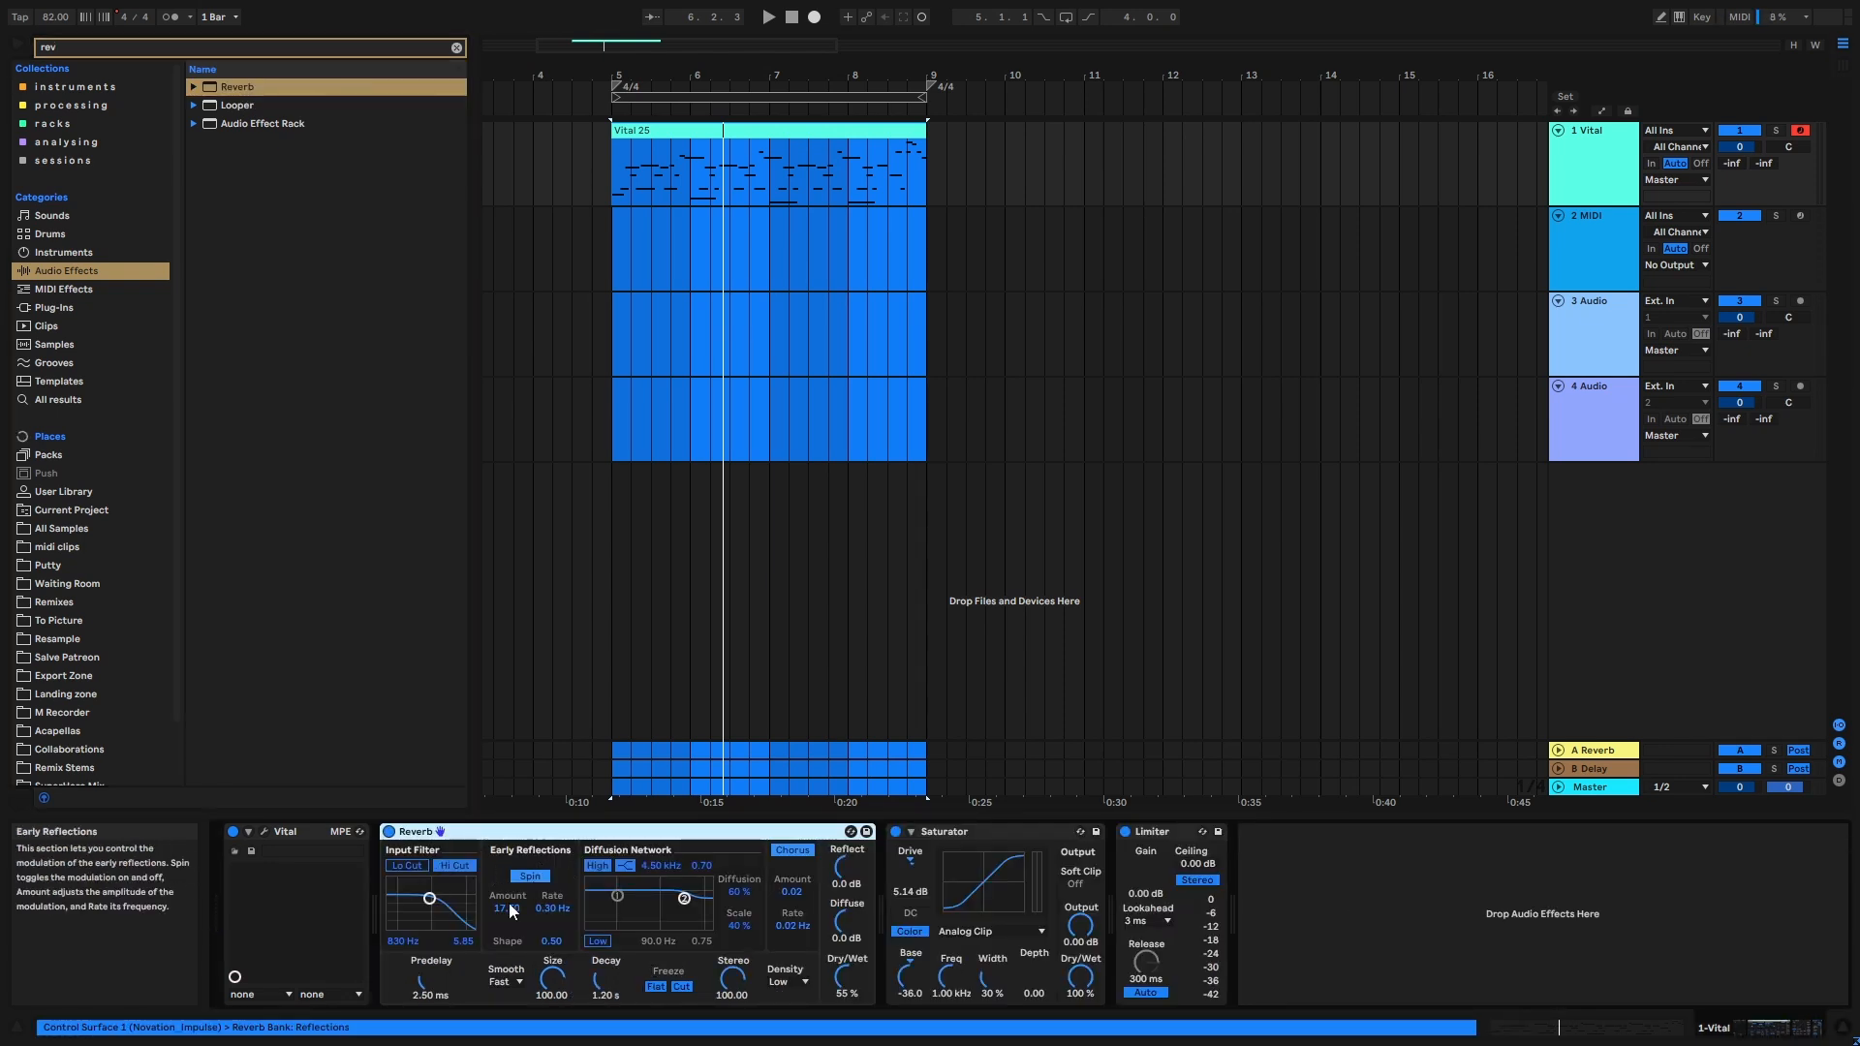
Group the Reverb into an Audio Effect Rack, duplicate its chain and delete the Reverb from the first chain.
{"action": "key", "text": "ctrl+g"}
{"action": "key", "text": "ctrl+d"}
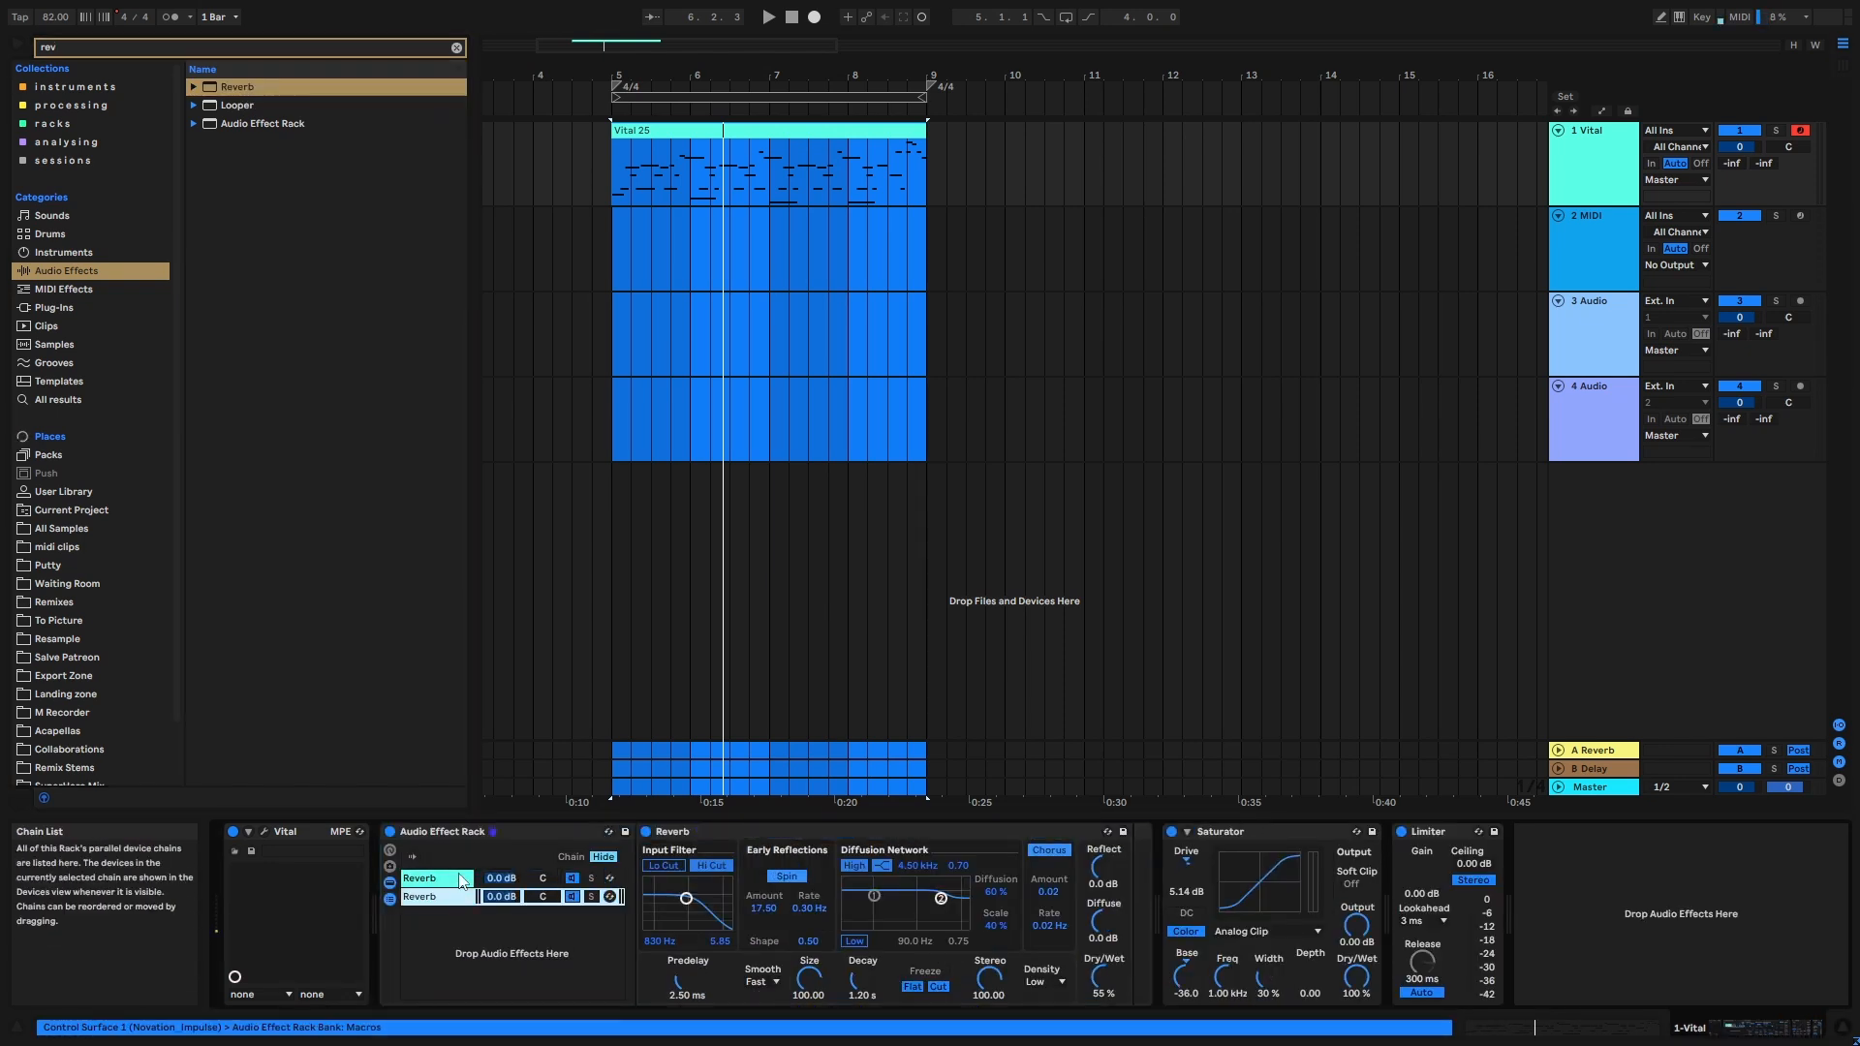
{"action": "left_click", "coordinate": [729, 835]}
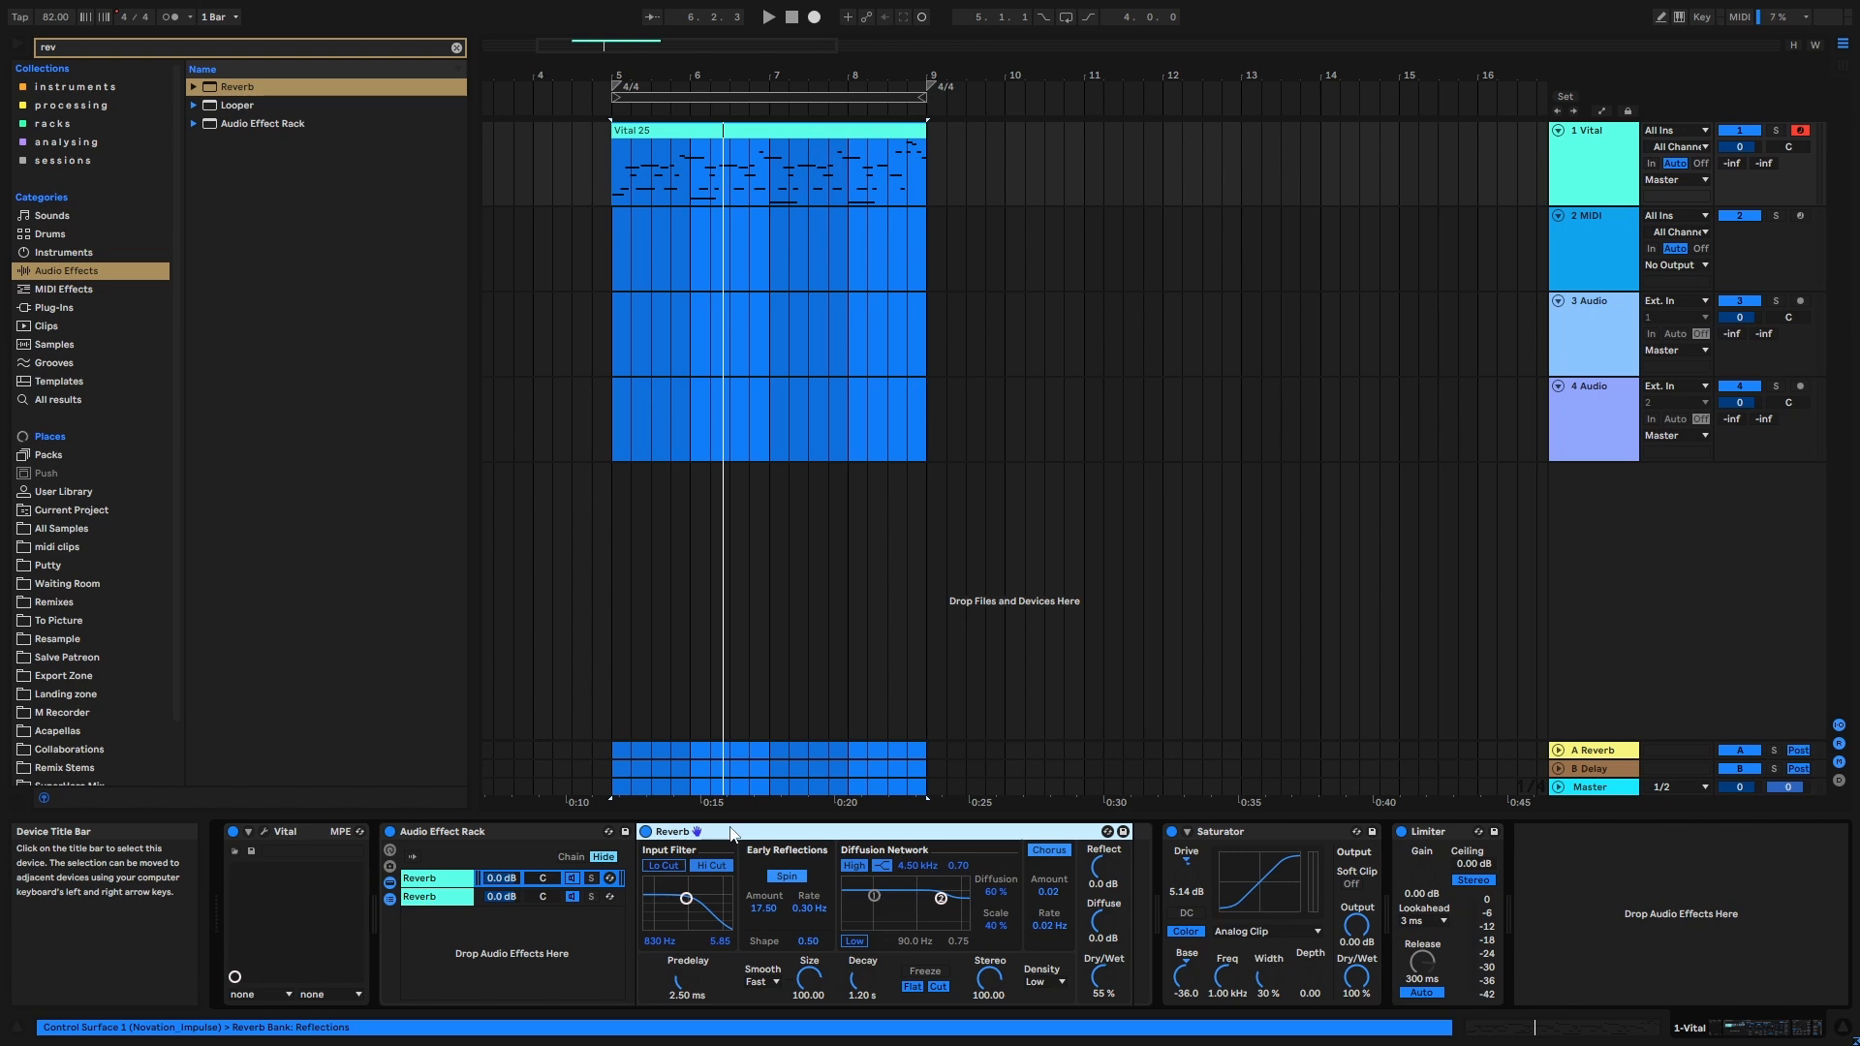
{"action": "key", "text": "Delete"}
Set the second chain's Reverb to 100% wet, input filter 403 Hz, size 129.90, decay 3.97 s and diffuse 2.3 dB, with chain volume -13.4 dB.
{"action": "left_click", "coordinate": [431, 897]}
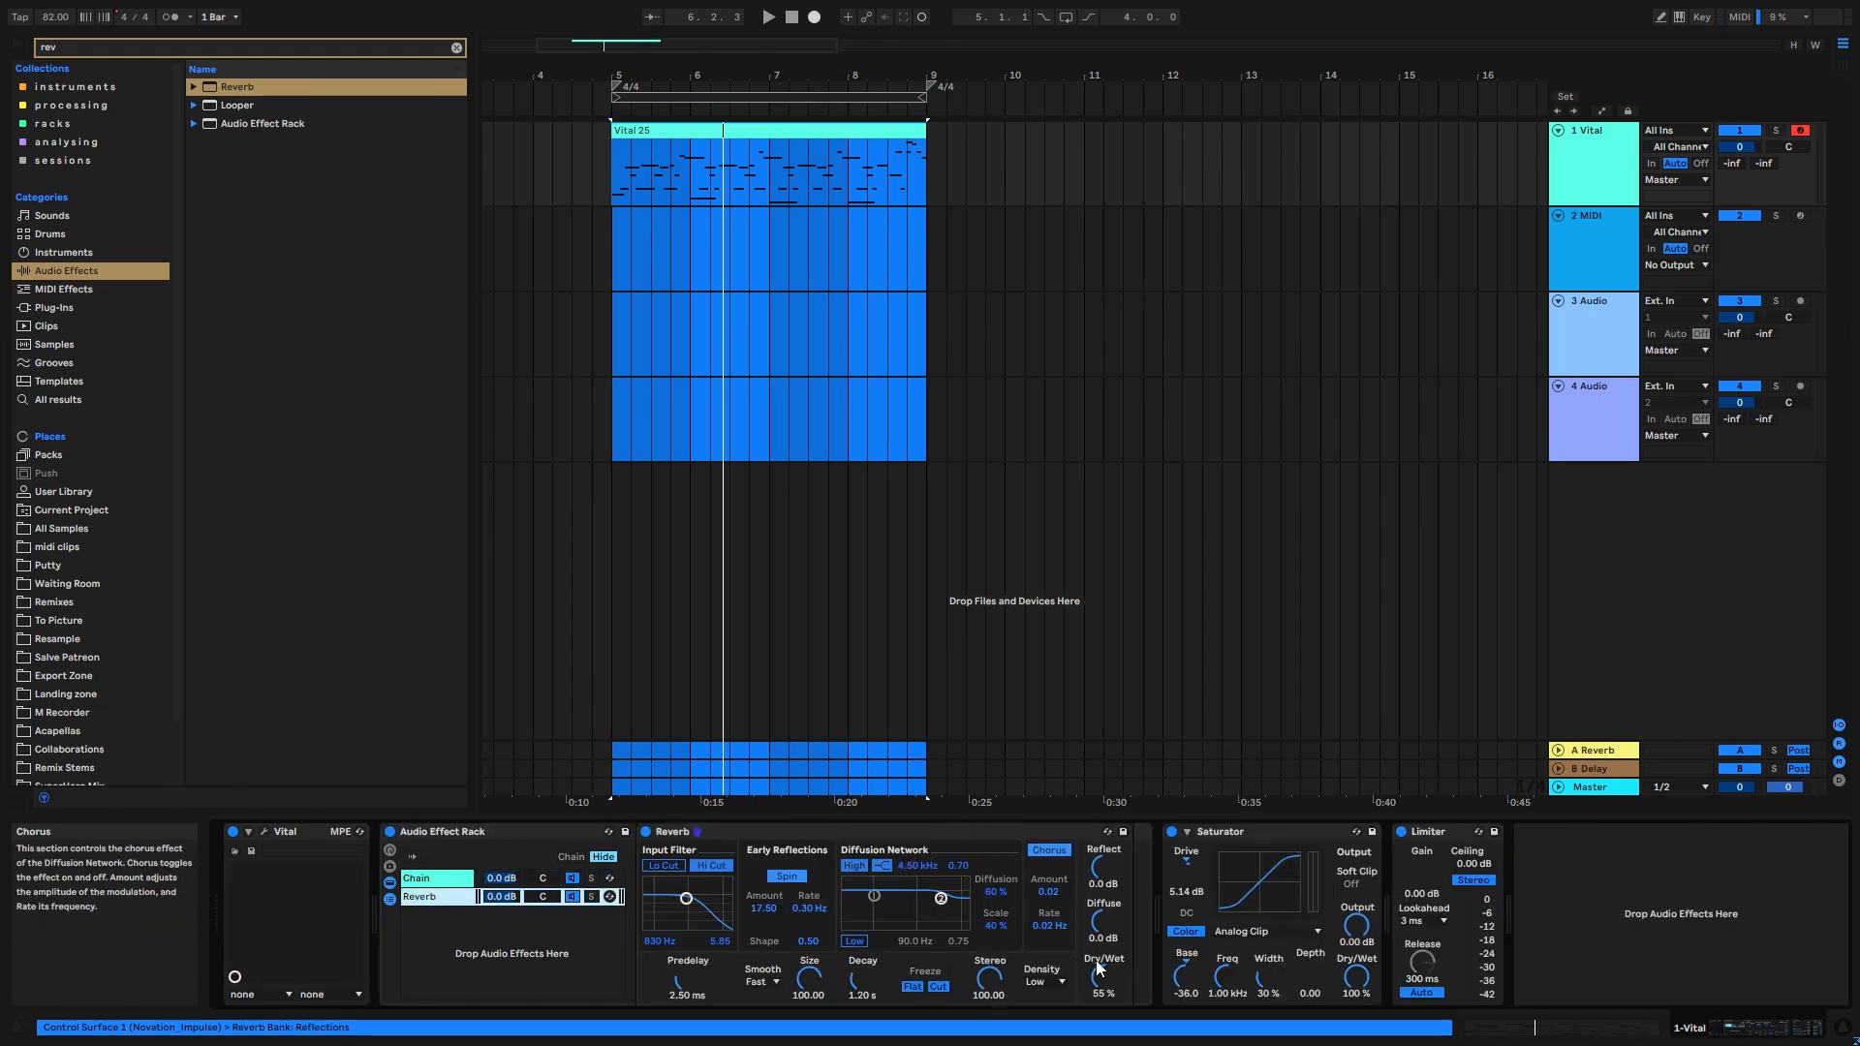
{"action": "left_click_drag", "start_coordinate": [1100, 969], "coordinate": [1097, 810]}
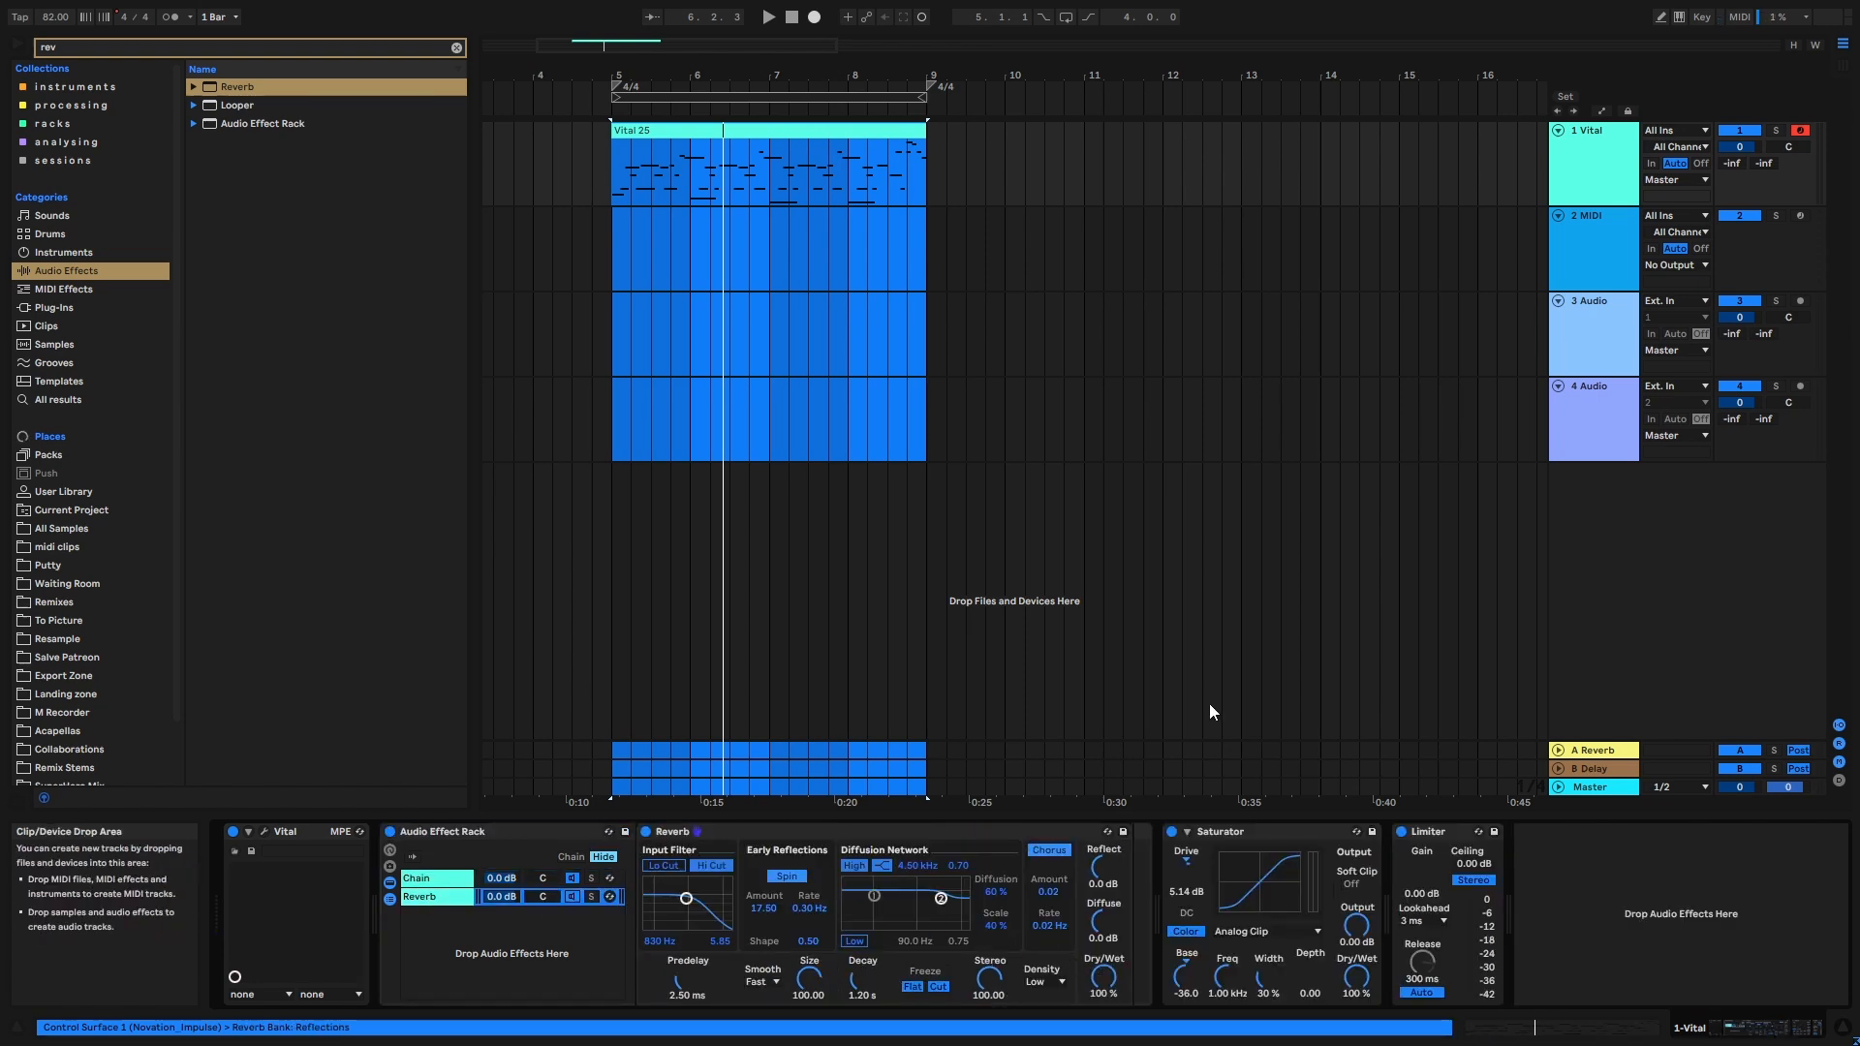
{"action": "left_click", "coordinate": [689, 903]}
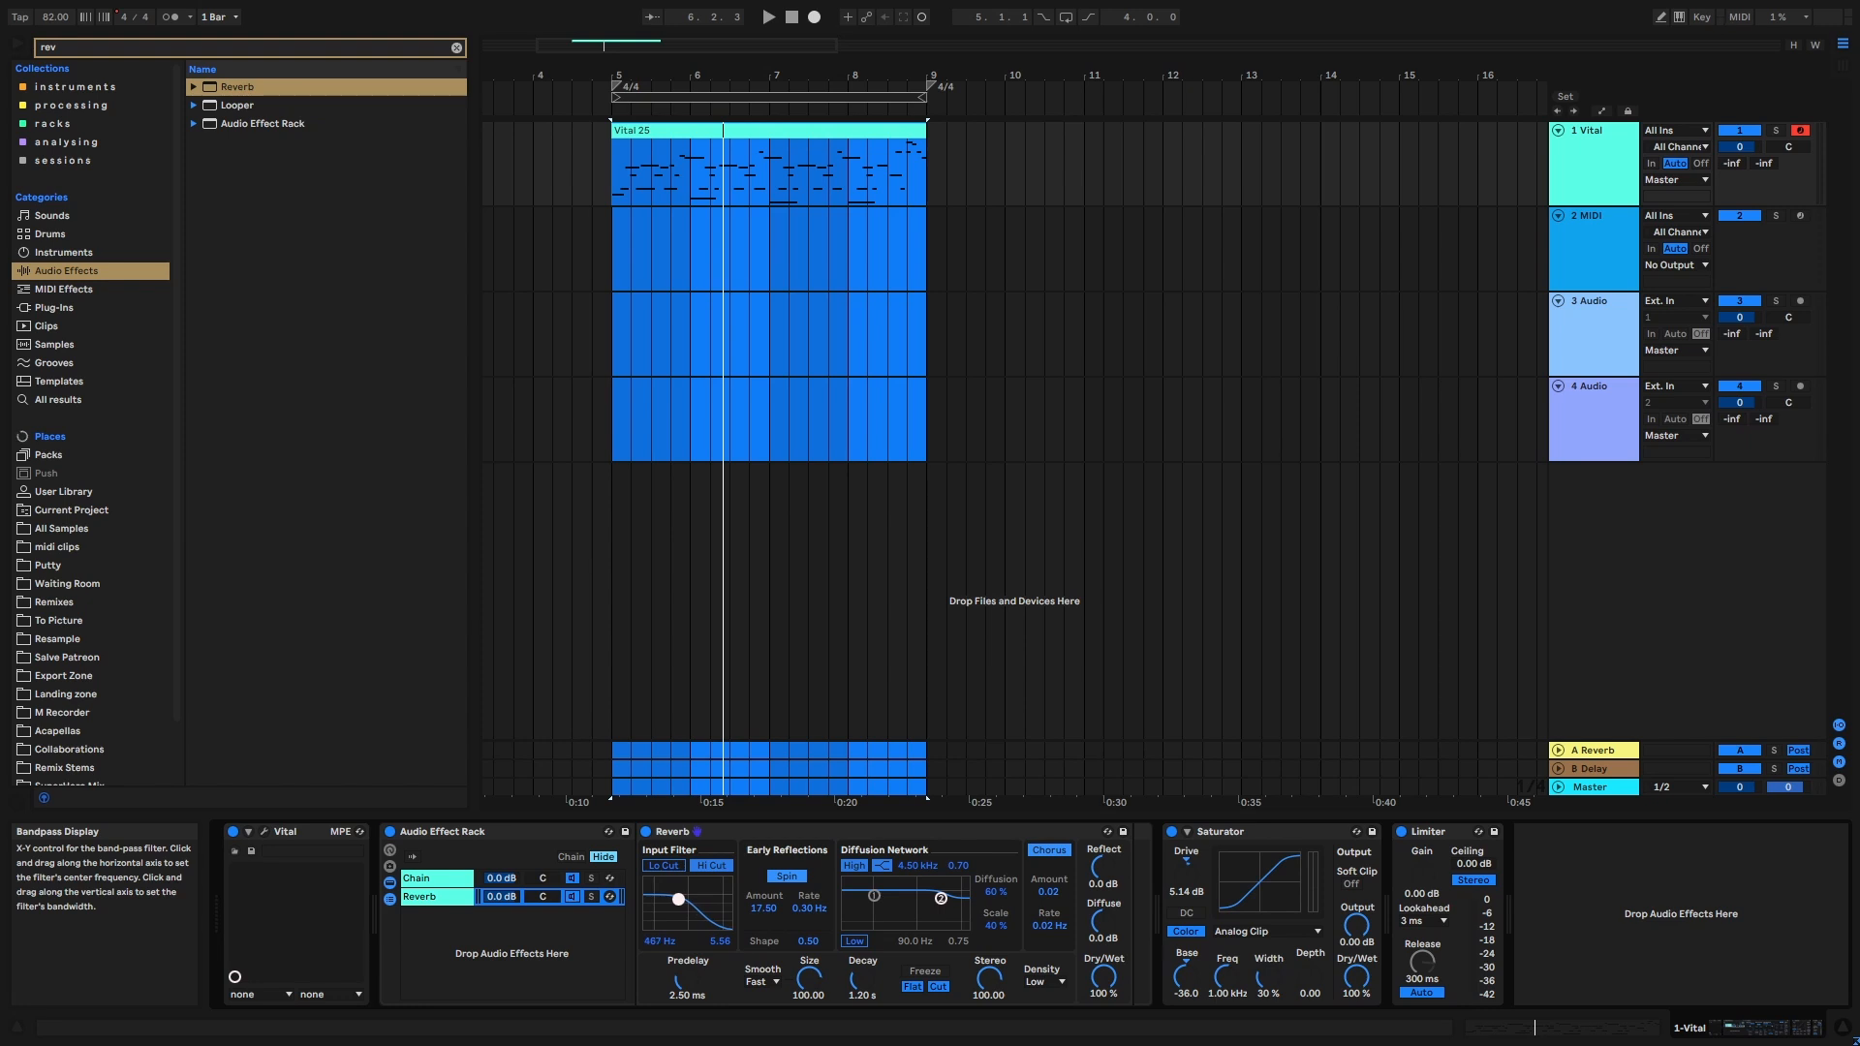
{"action": "left_click_drag", "start_coordinate": [792, 982], "coordinate": [808, 968]}
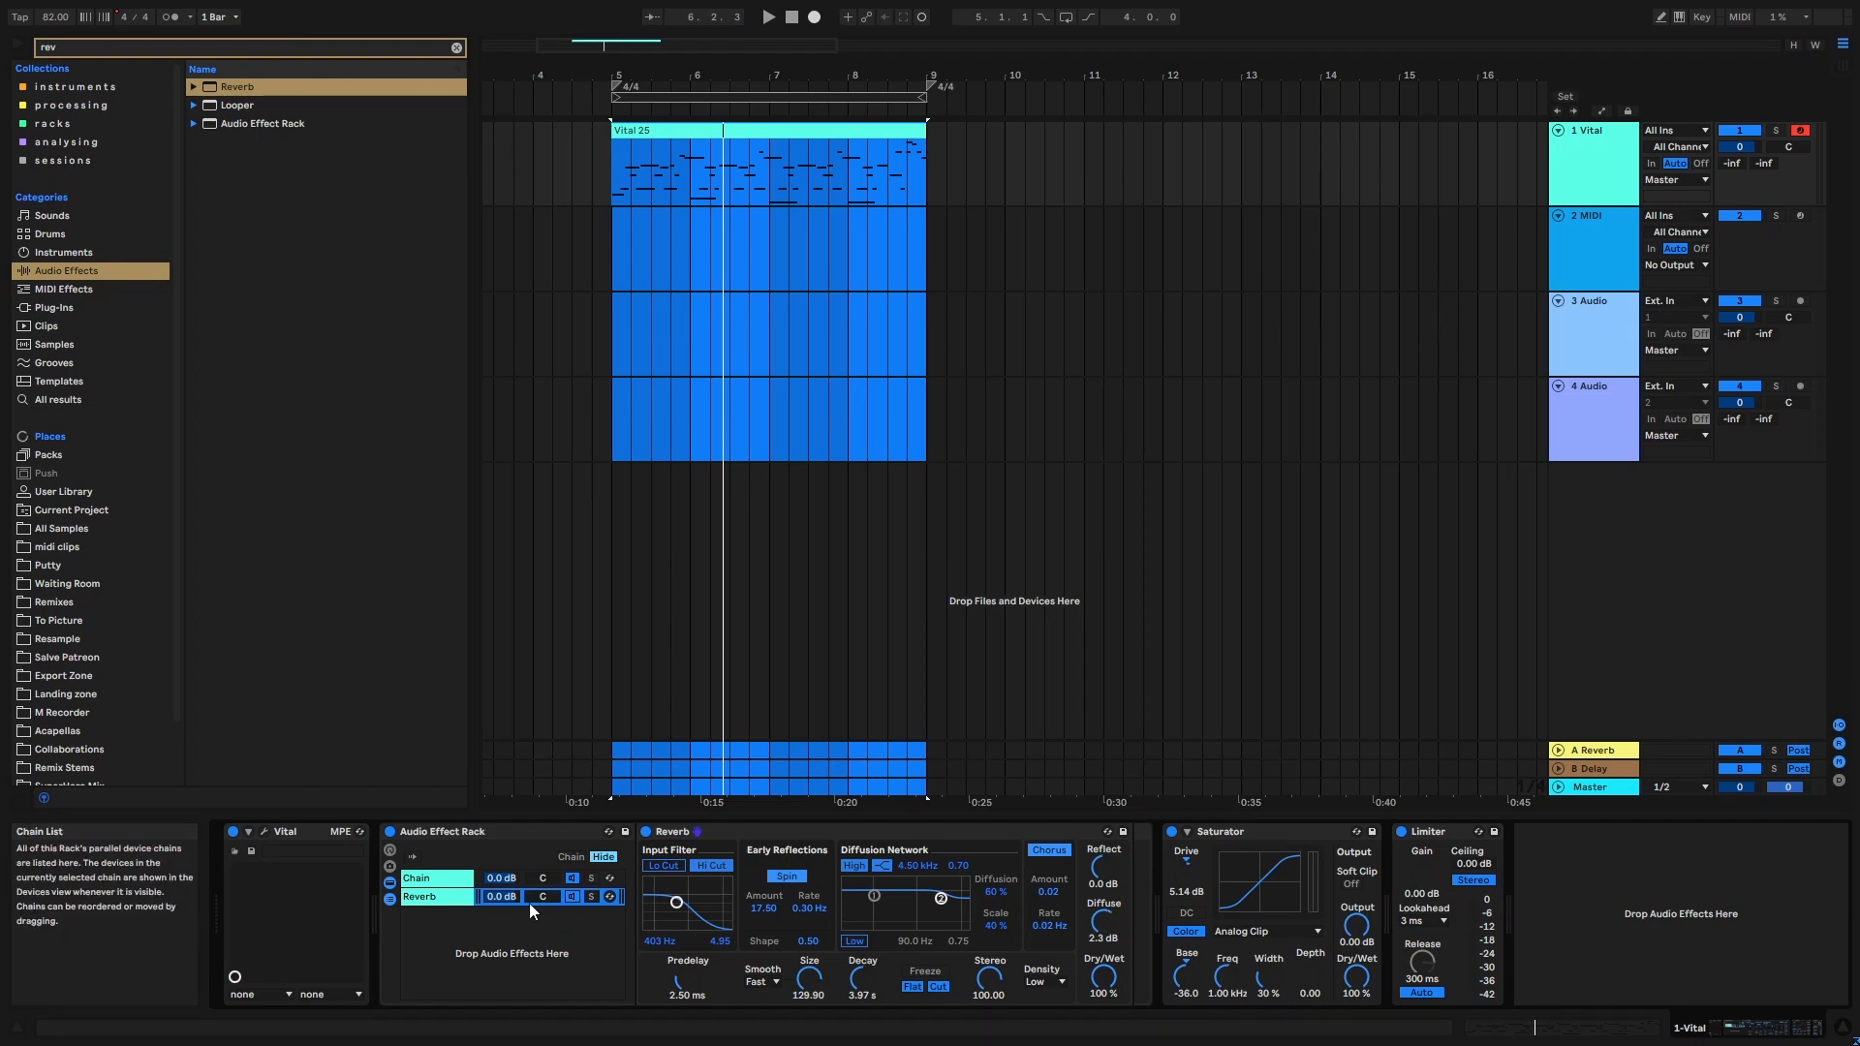
{"action": "key", "text": "space"}
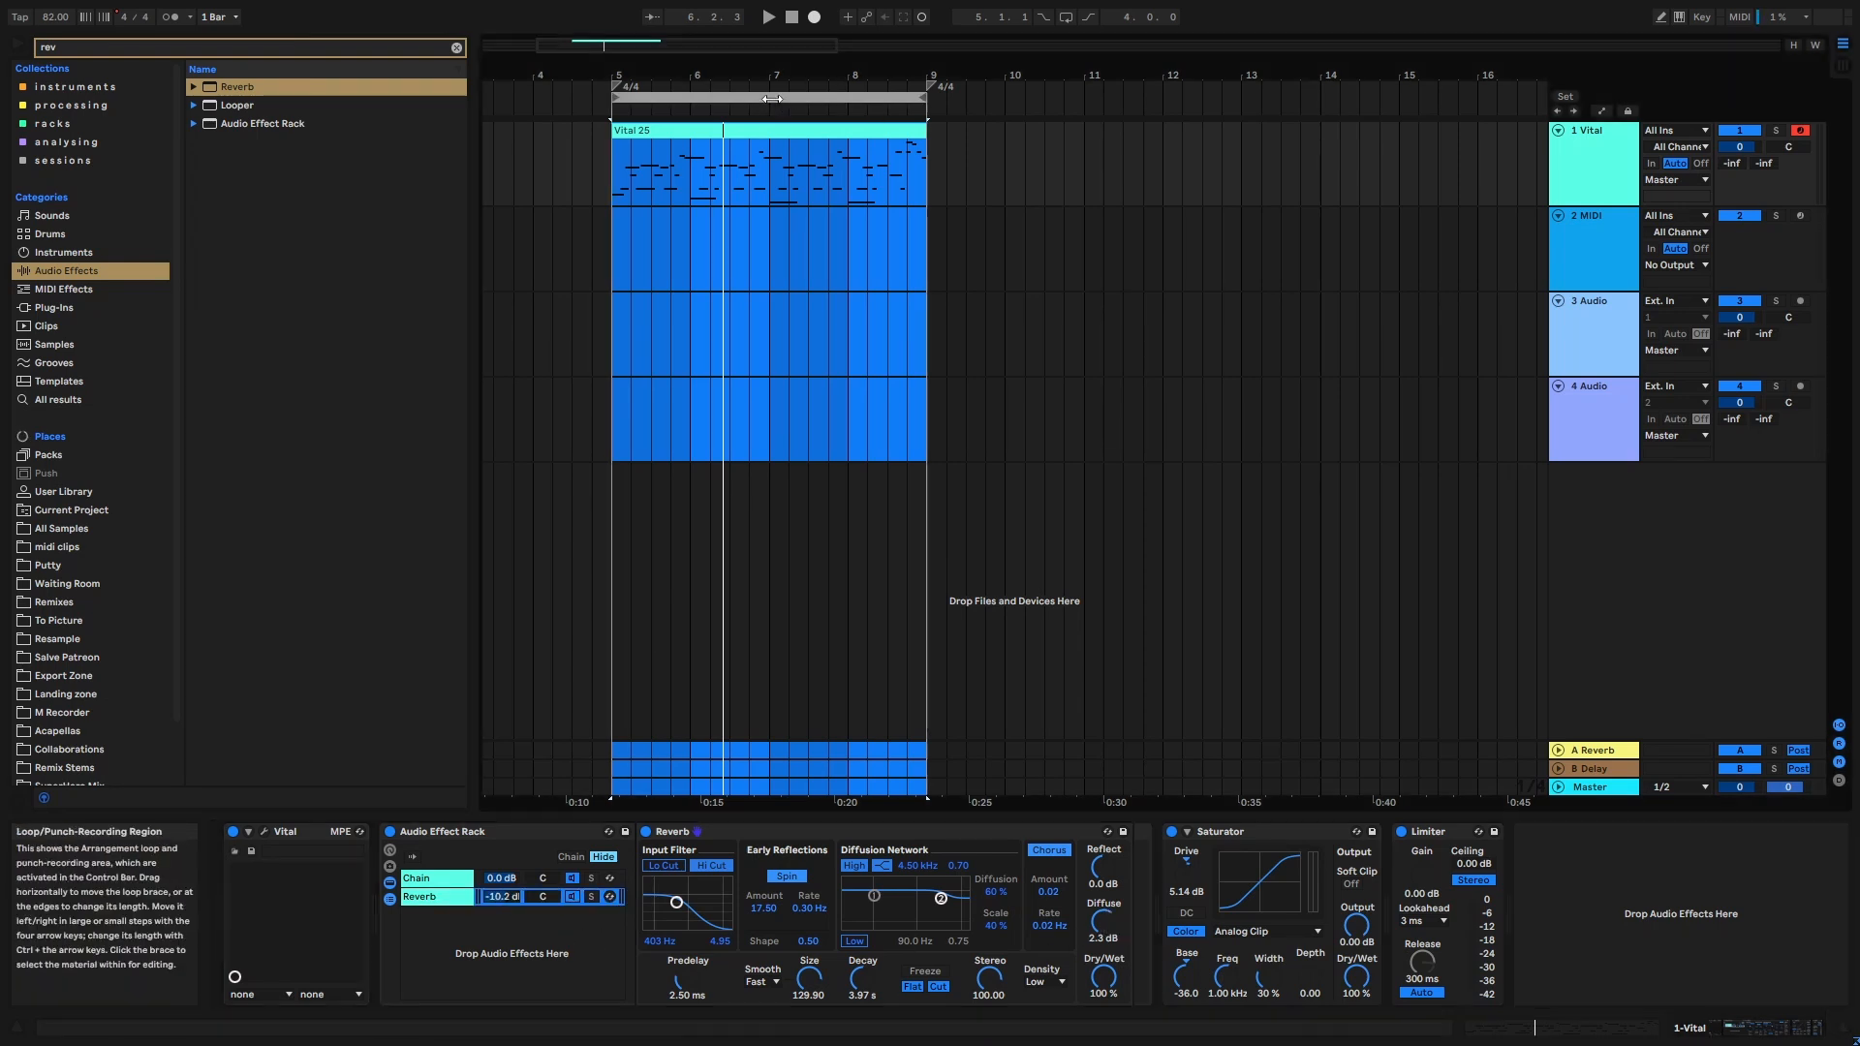
{"action": "left_click_drag", "start_coordinate": [519, 887], "coordinate": [519, 928]}
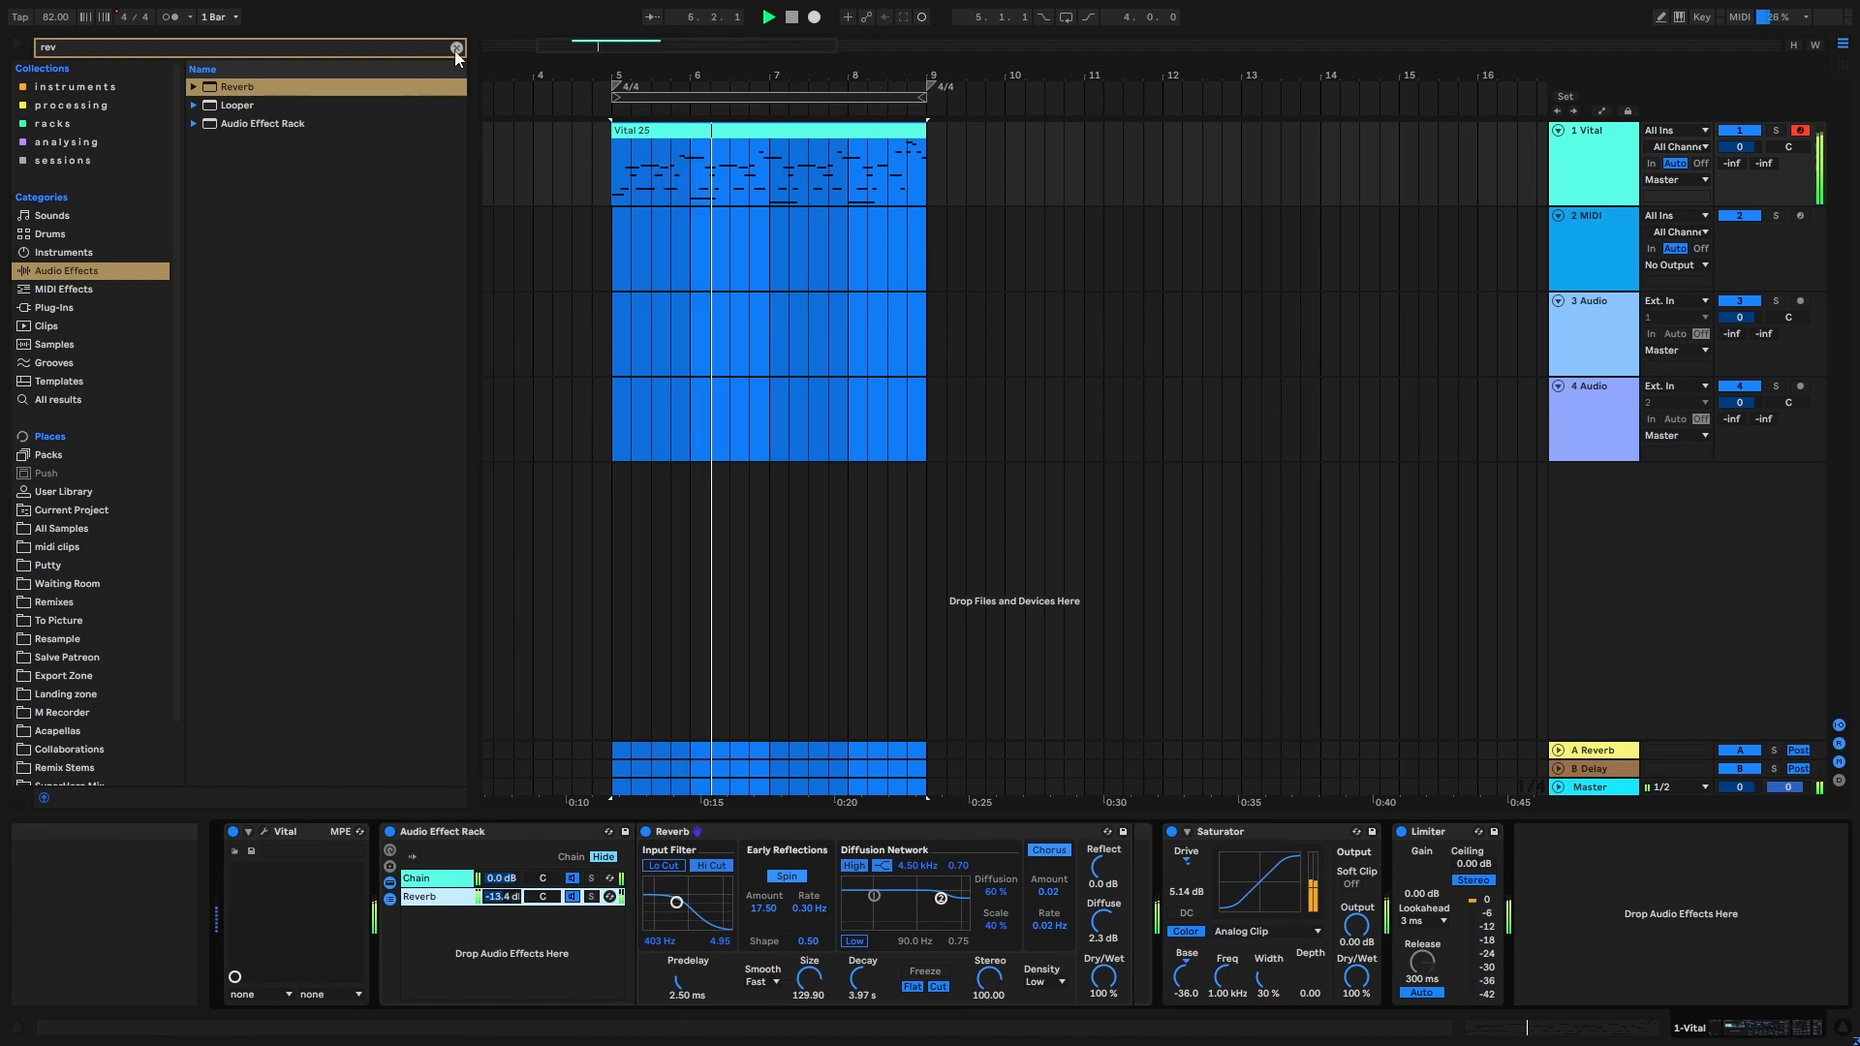
Clear the browser search, add an Overdrive between the rack and the Saturator, and stop playback.
{"action": "left_click", "coordinate": [456, 48]}
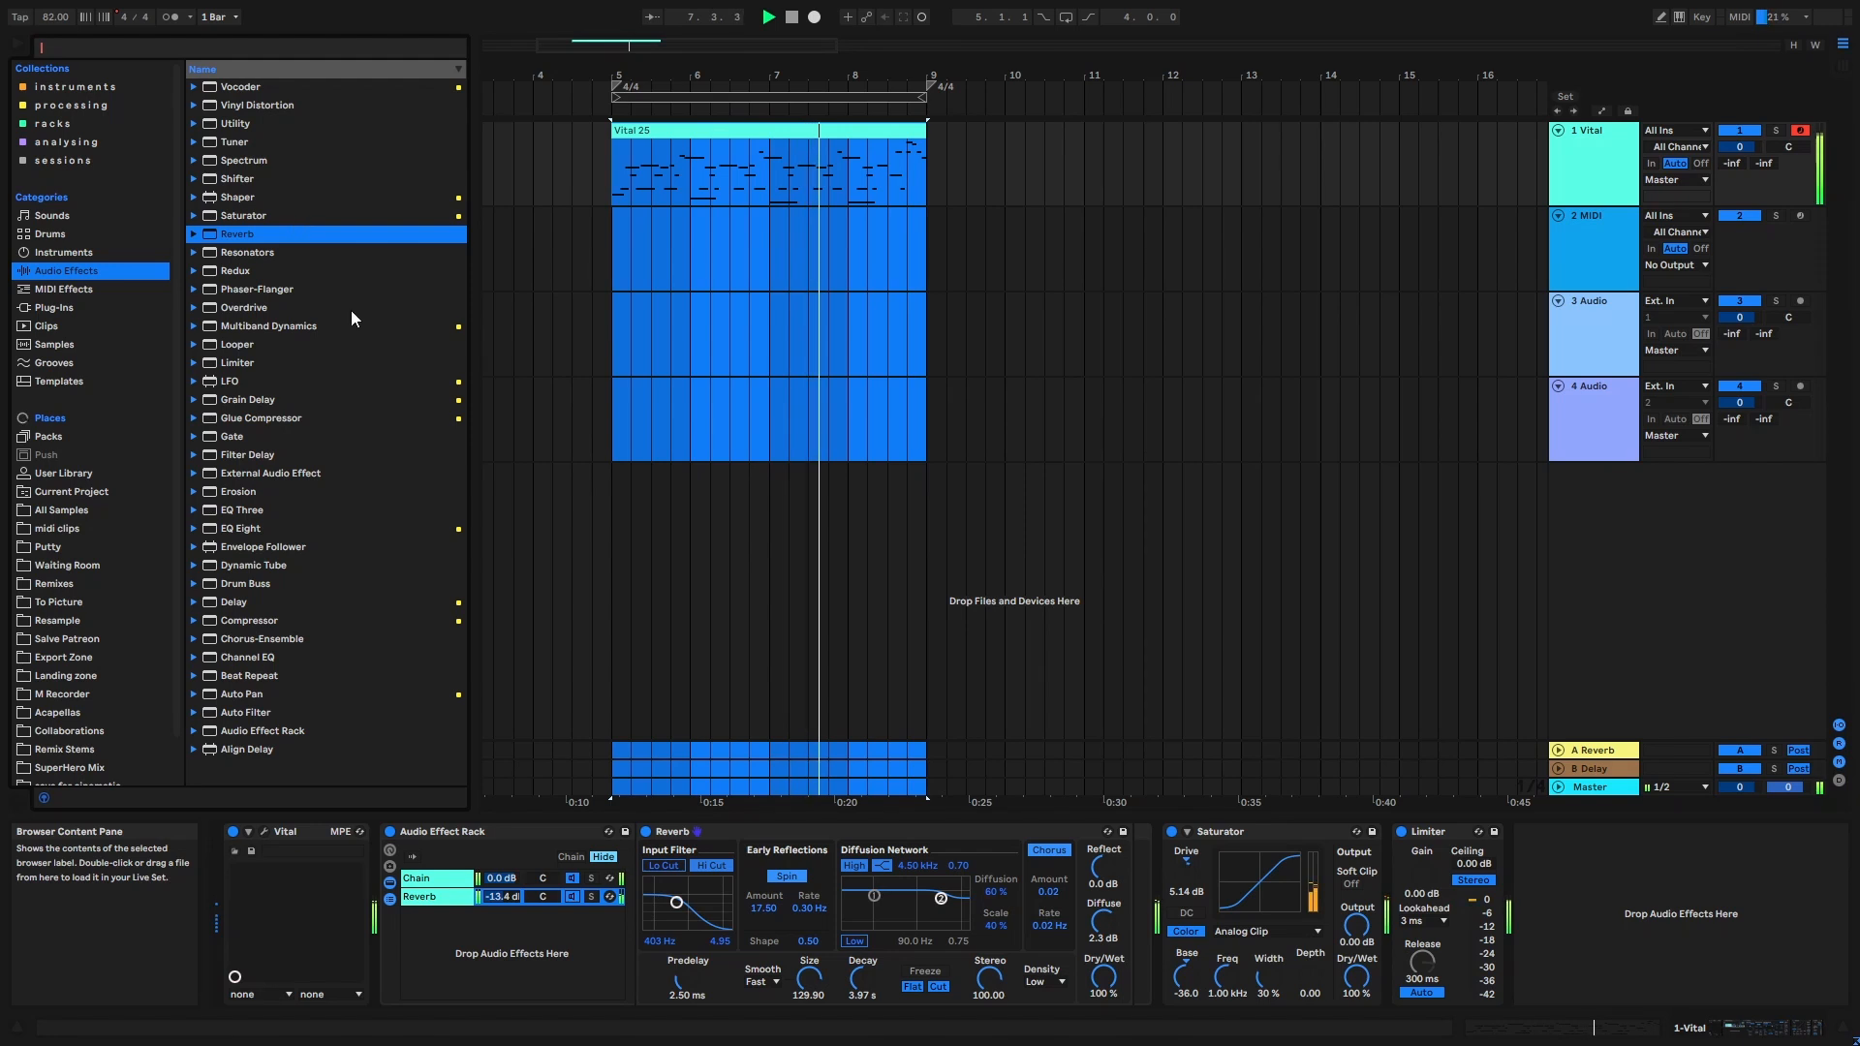
{"action": "left_click_drag", "start_coordinate": [252, 307], "coordinate": [1167, 896]}
{"action": "left_click", "coordinate": [792, 17]}
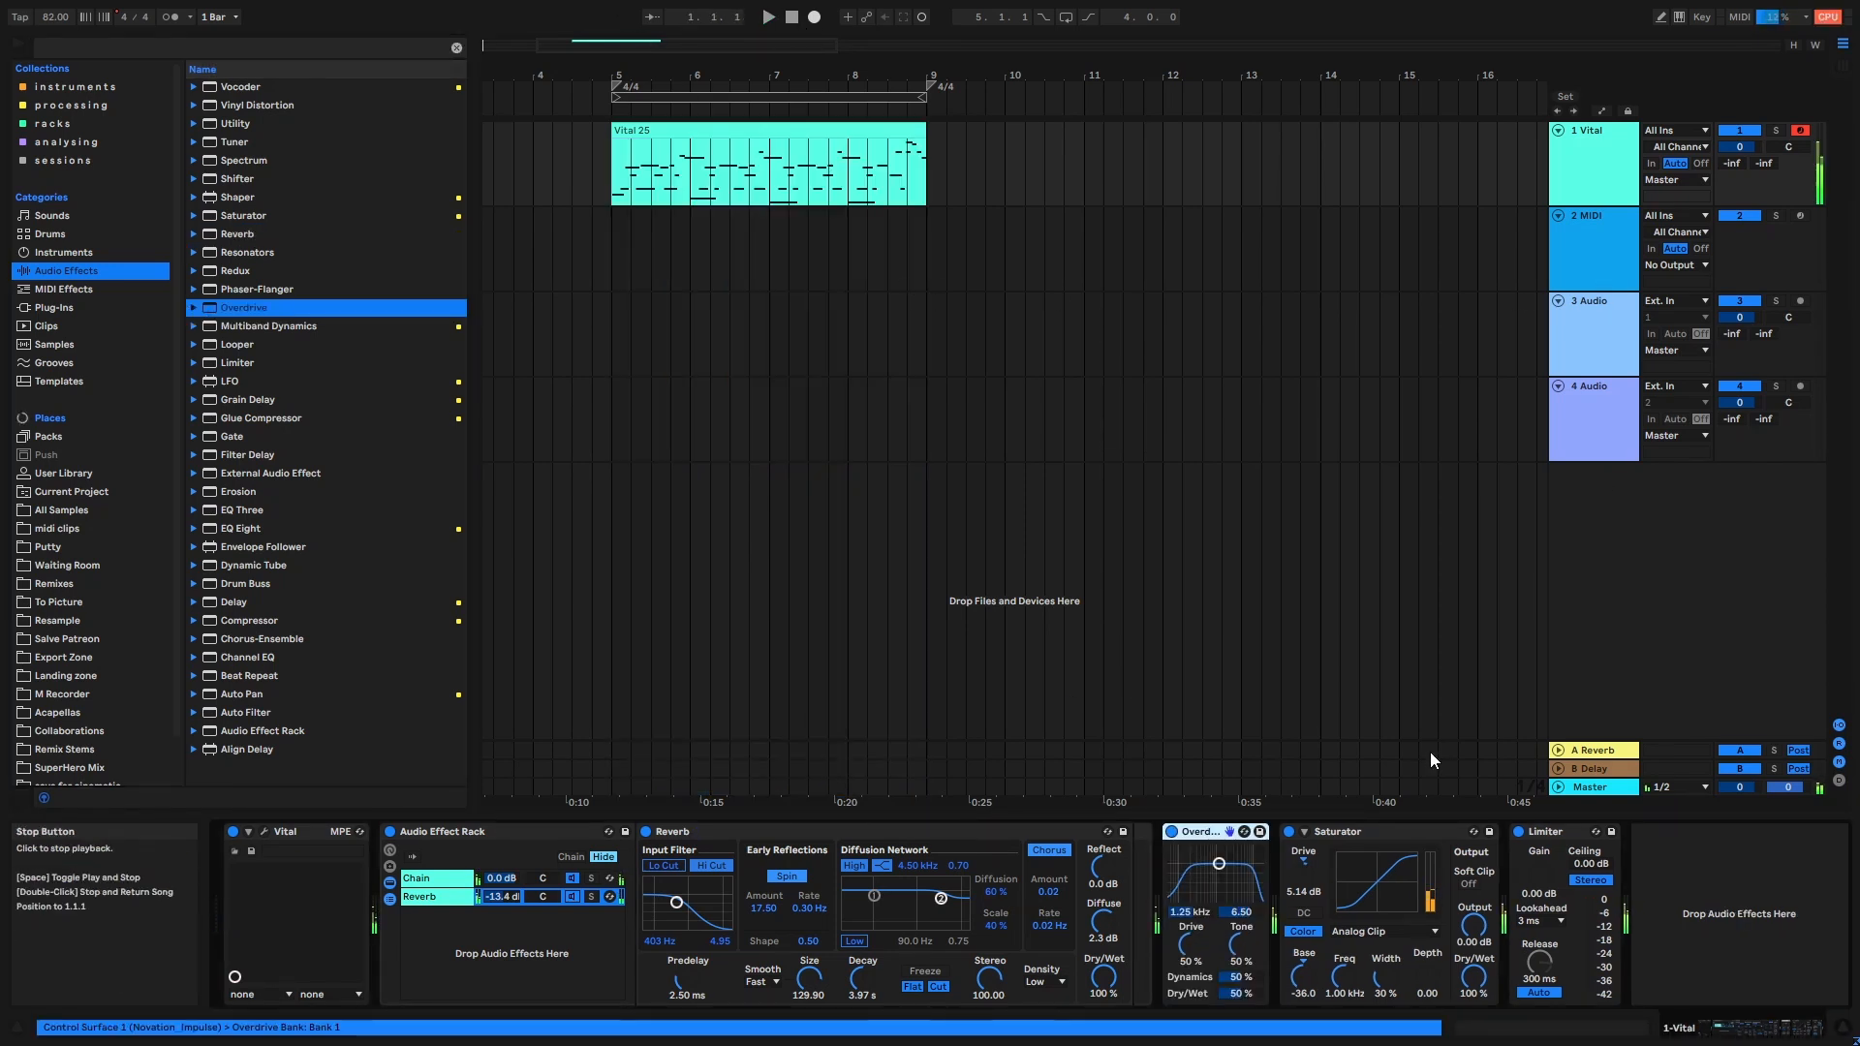
Find the LFO device, add it after the Overdrive, and give it a Random waveform with 100% smoothing.
{"action": "left_click", "coordinate": [140, 46]}
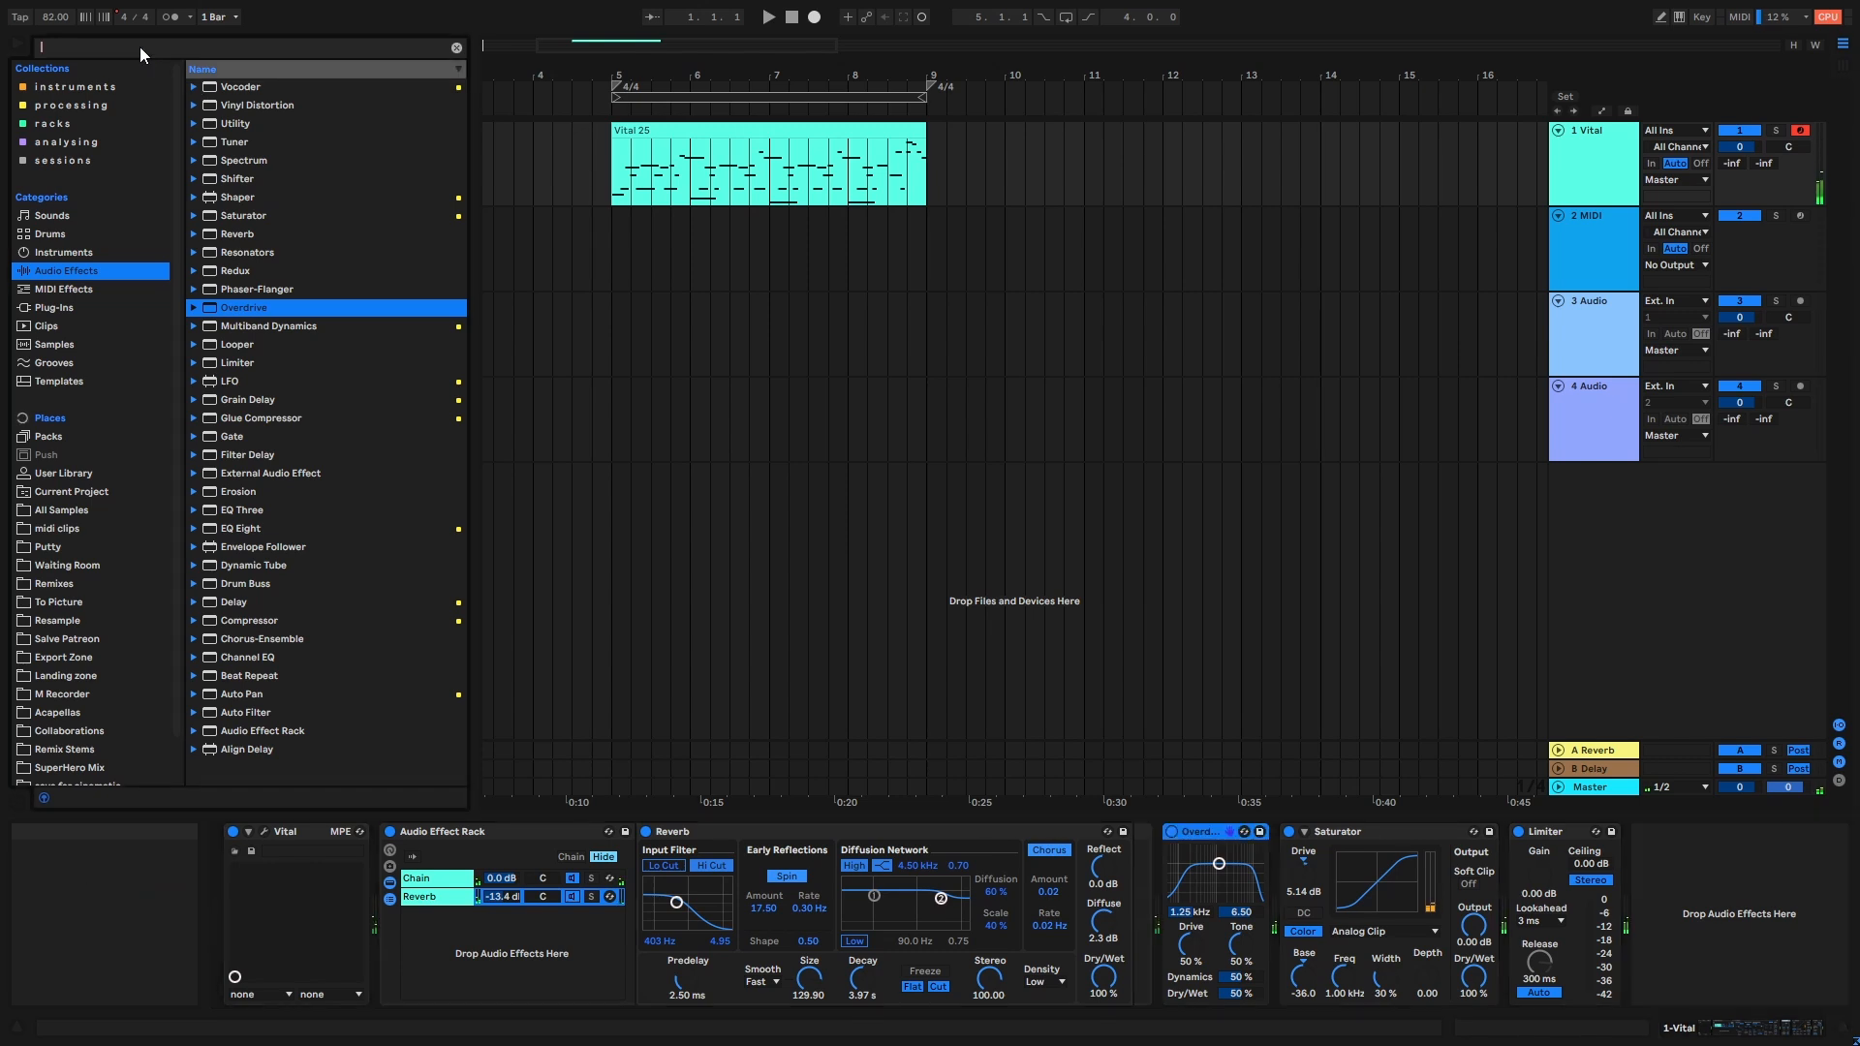
{"action": "type", "text": "lf"}
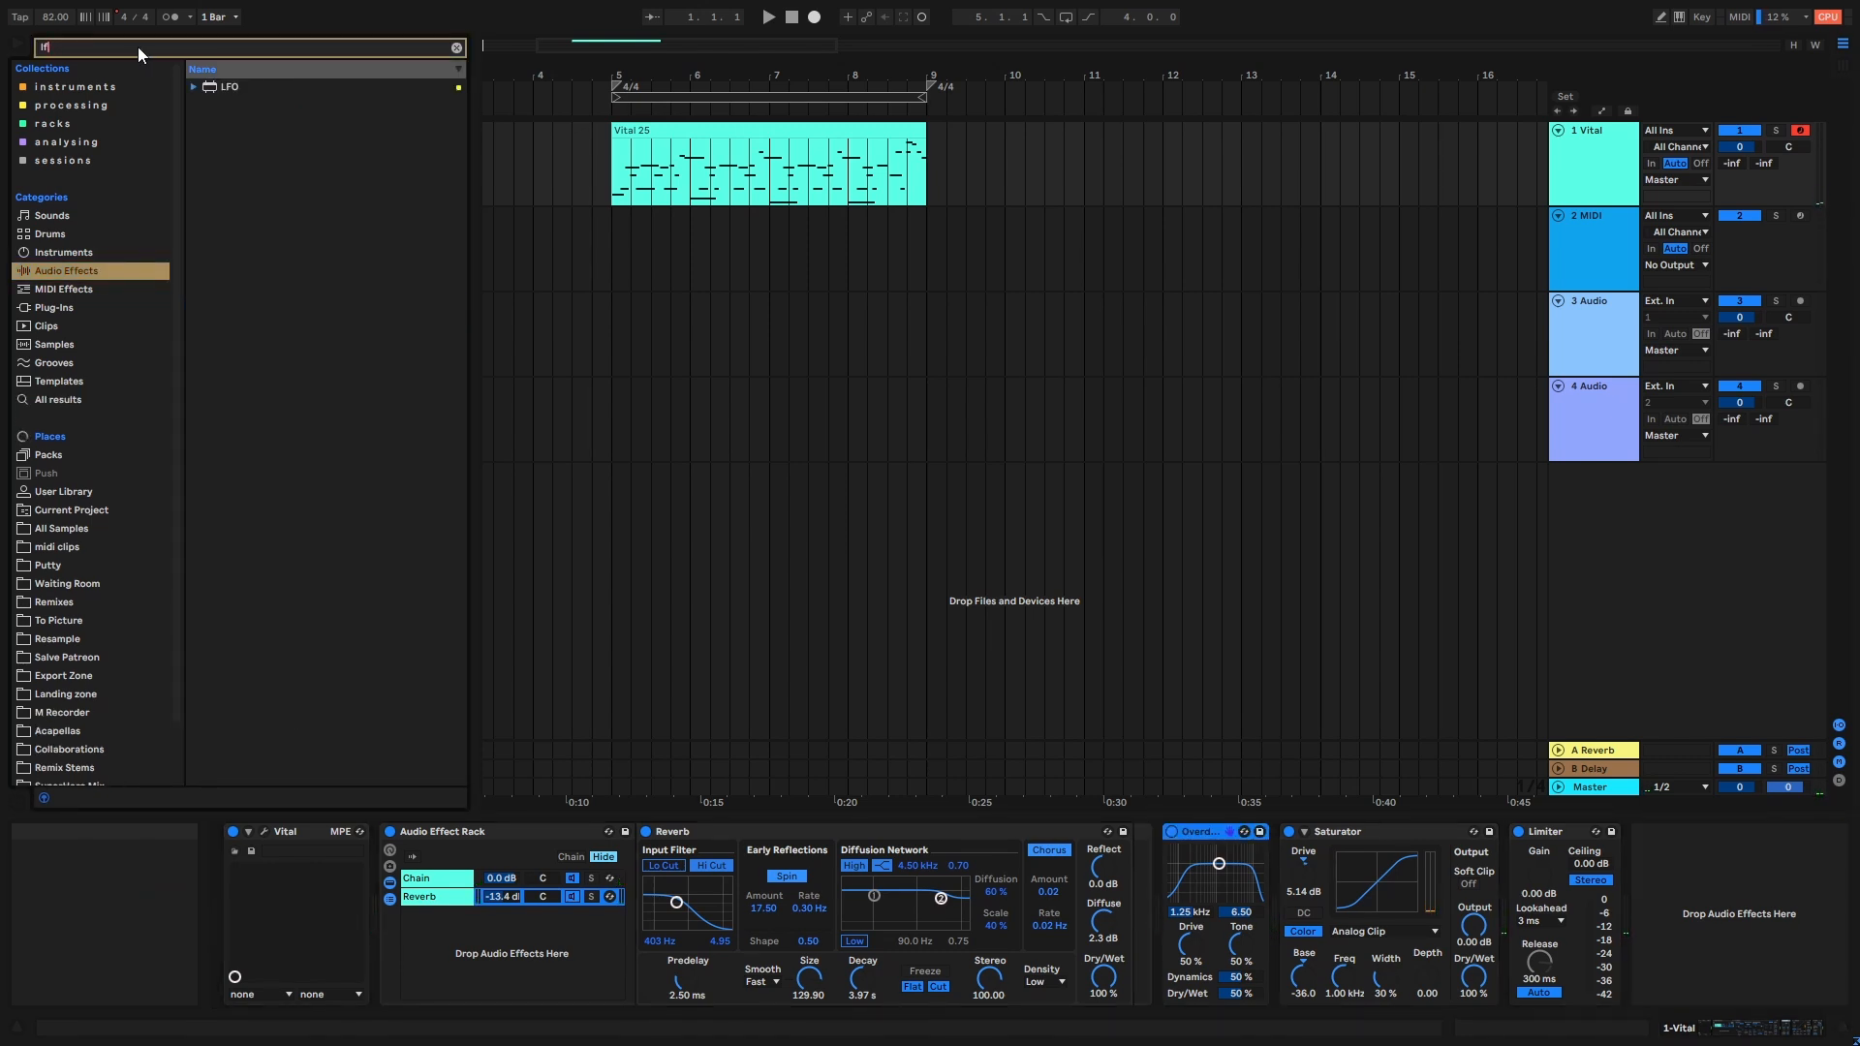
{"action": "left_click_drag", "start_coordinate": [1099, 714], "coordinate": [1318, 935]}
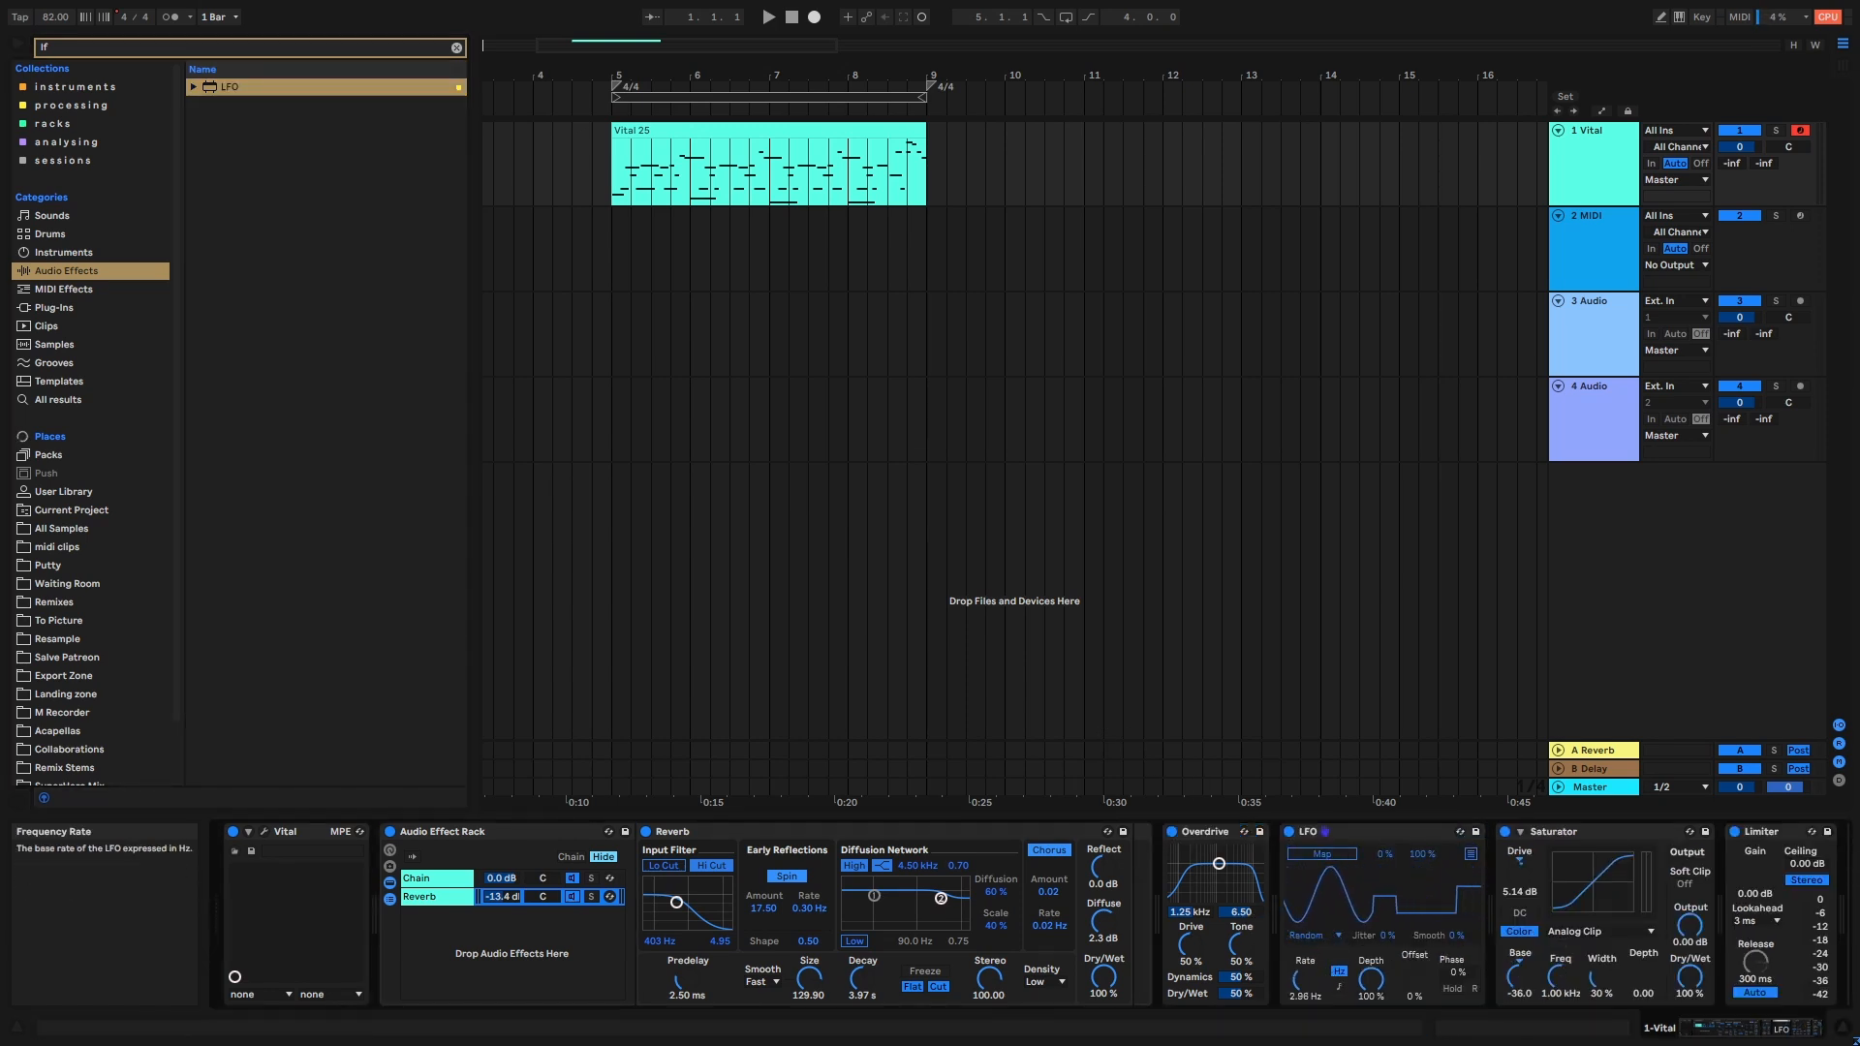
{"action": "left_click_drag", "start_coordinate": [1458, 937], "coordinate": [1458, 857]}
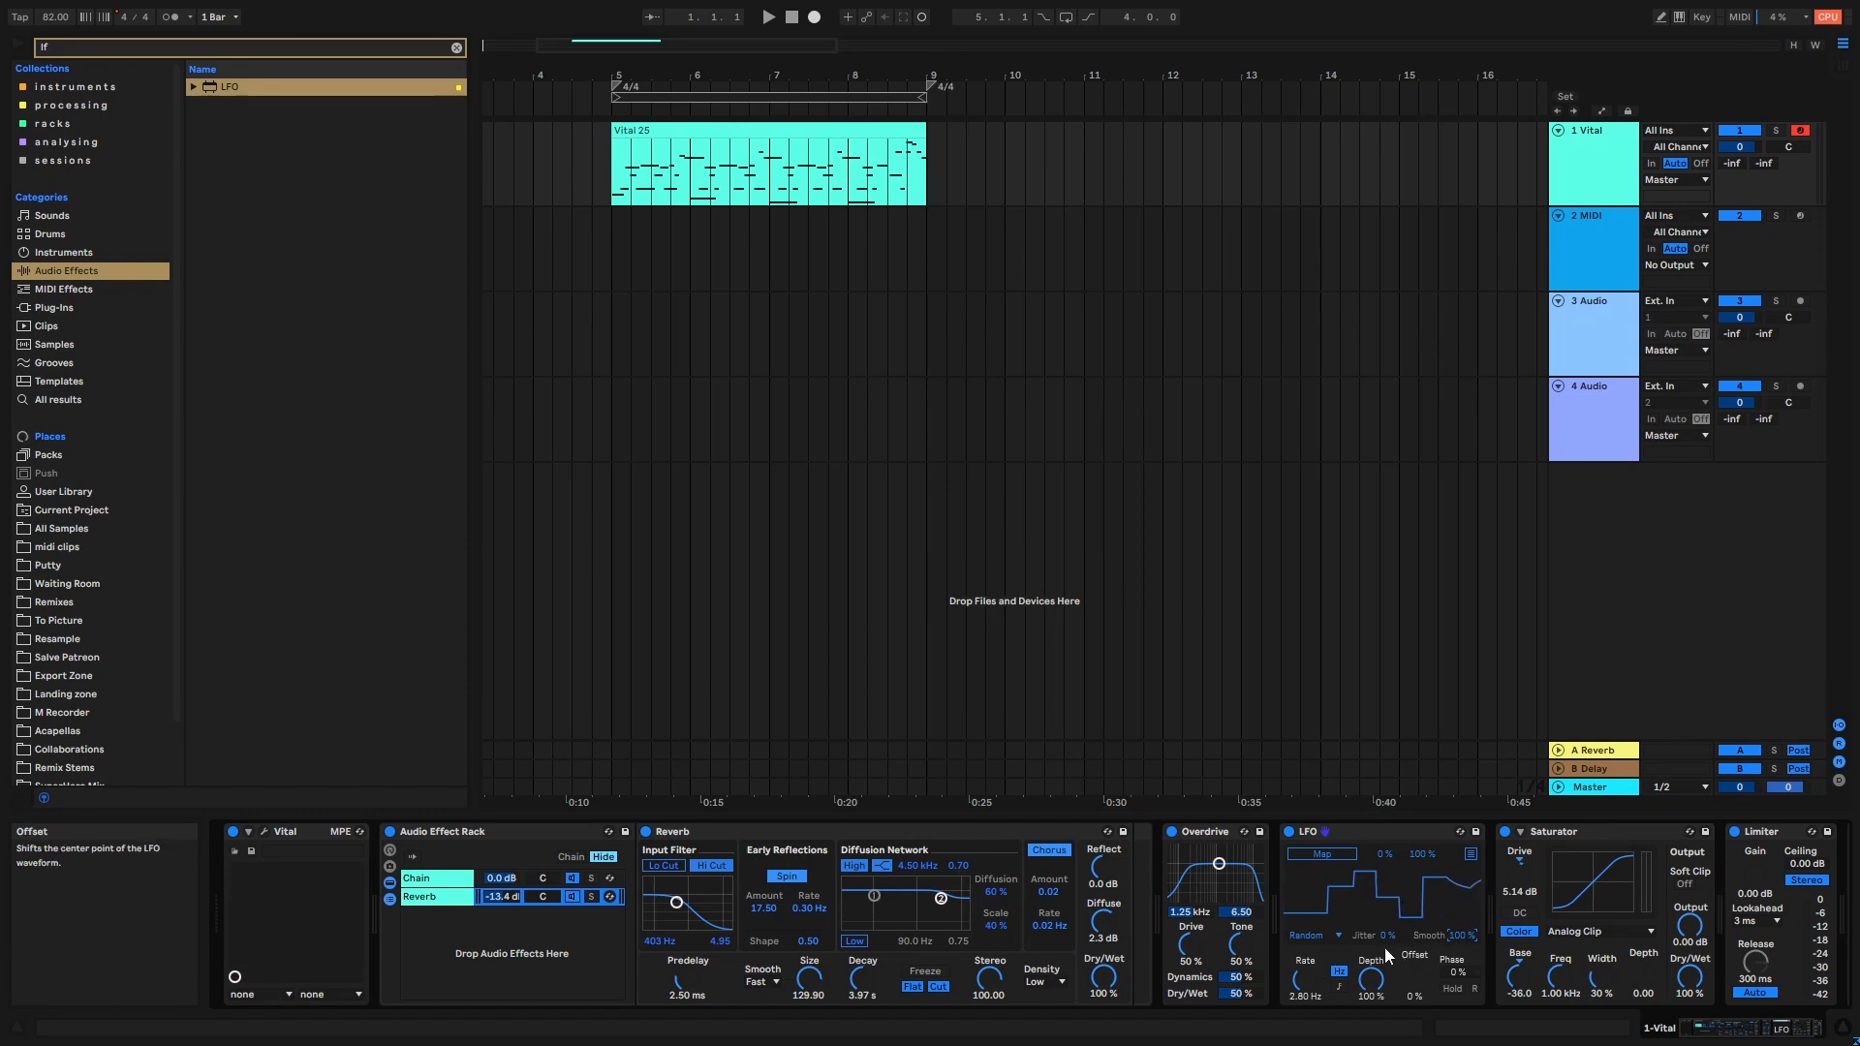
Map the LFO to the Overdrive's filter frequency and set the Overdrive to 100% dry/wet and 22% drive.
{"action": "left_click", "coordinate": [1323, 853]}
{"action": "left_click", "coordinate": [1211, 914]}
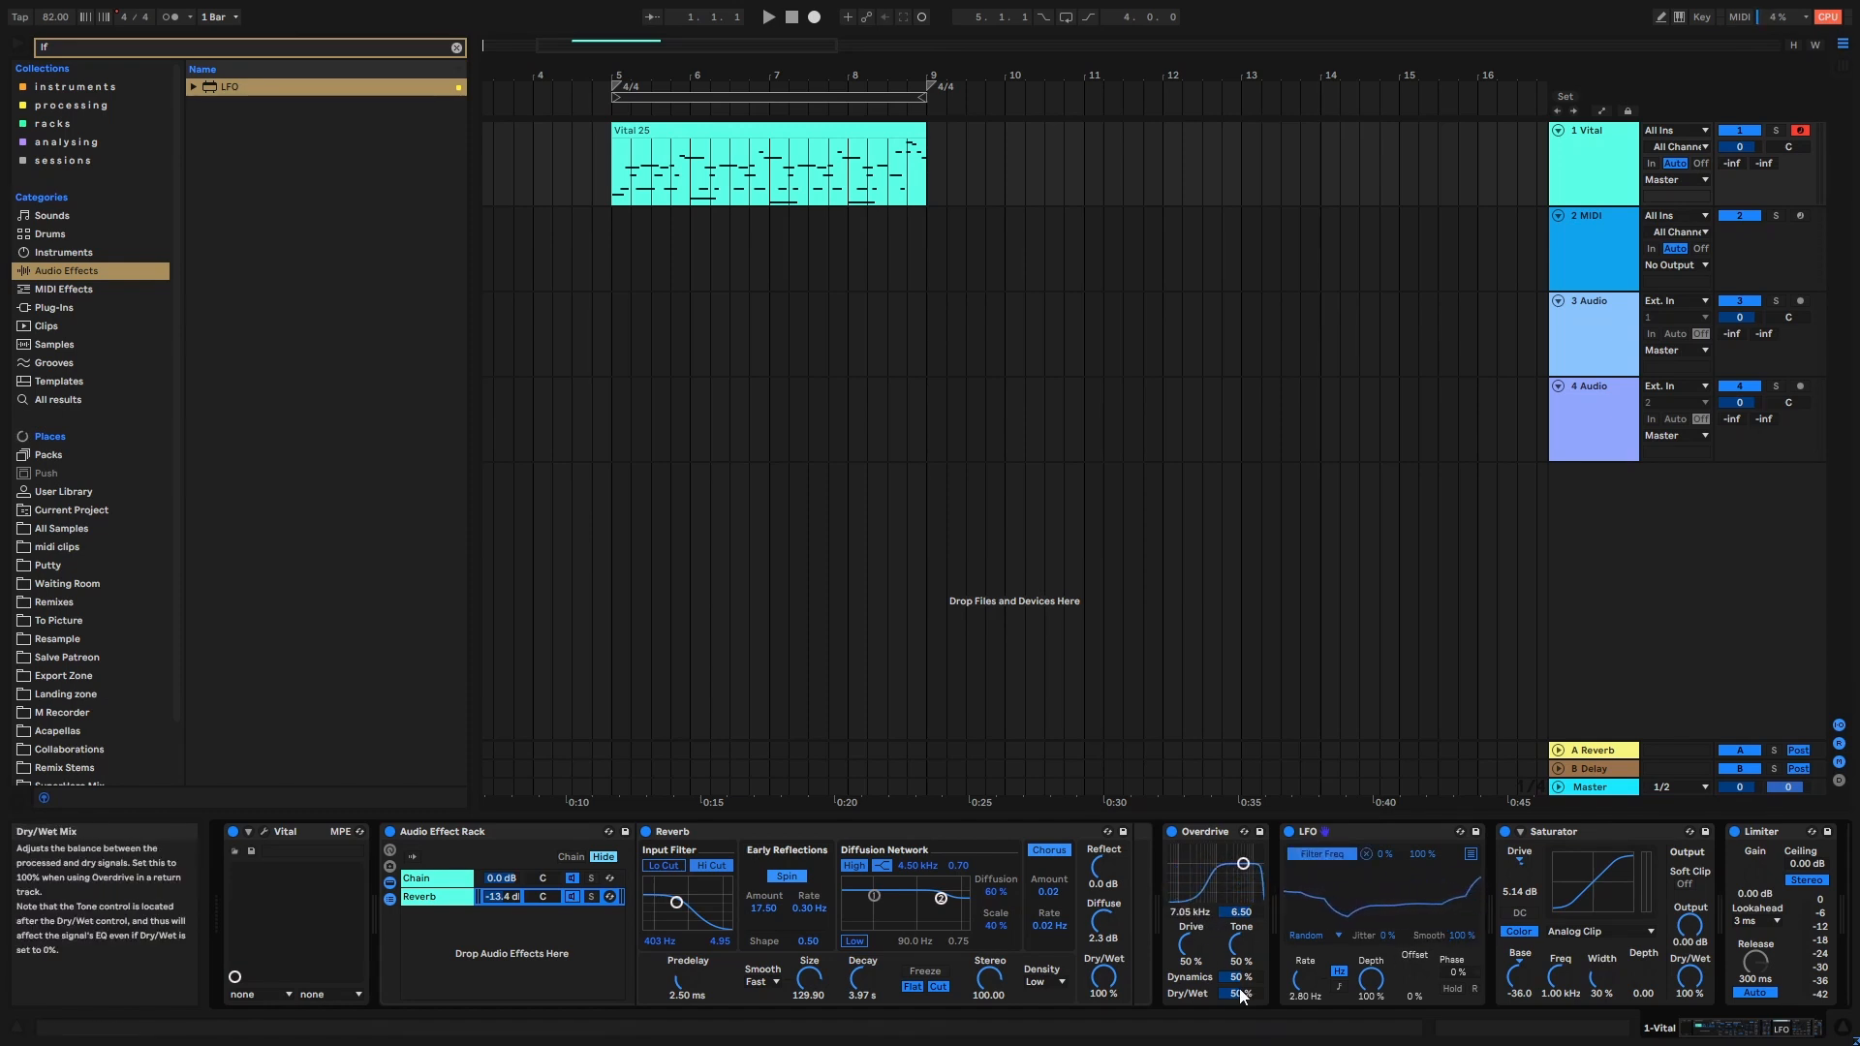
{"action": "left_click_drag", "start_coordinate": [1241, 994], "coordinate": [1190, 972]}
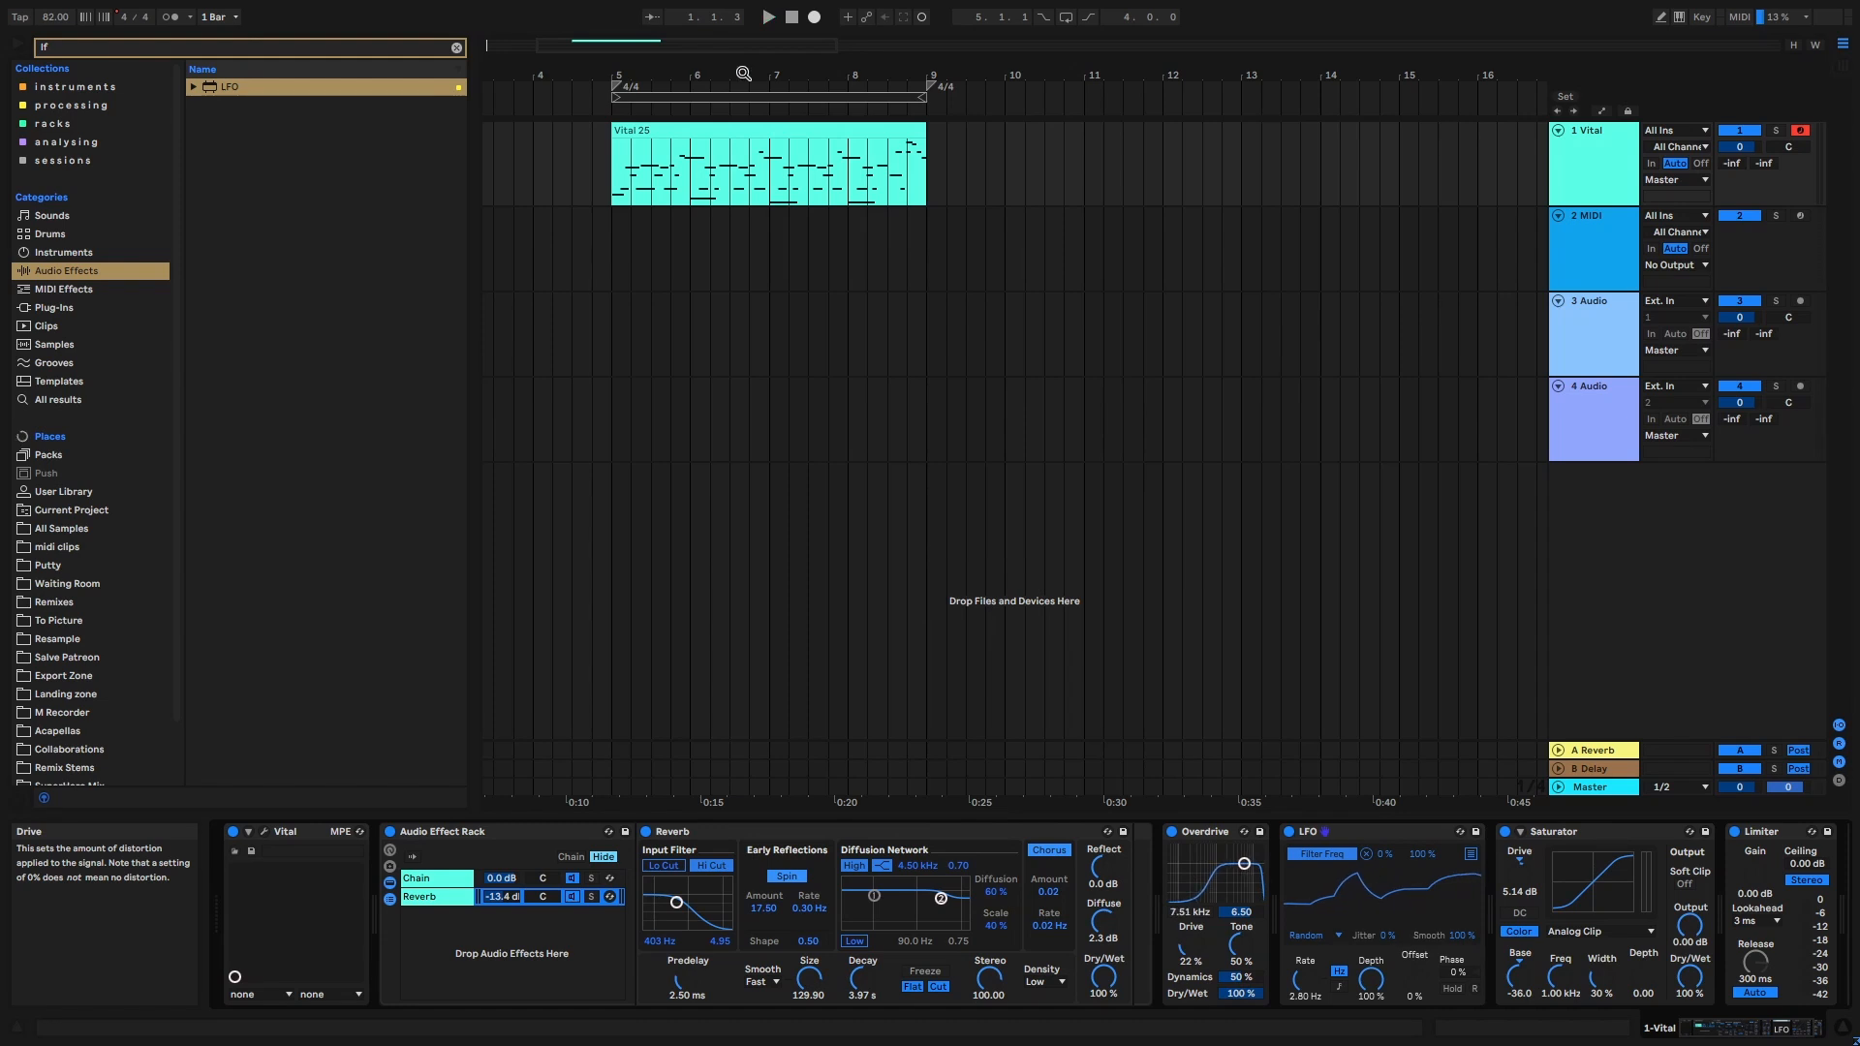
Select the loop region and play it to audition the modulated Overdrive, then stop.
{"action": "left_click", "coordinate": [745, 97]}
{"action": "left_click", "coordinate": [769, 17]}
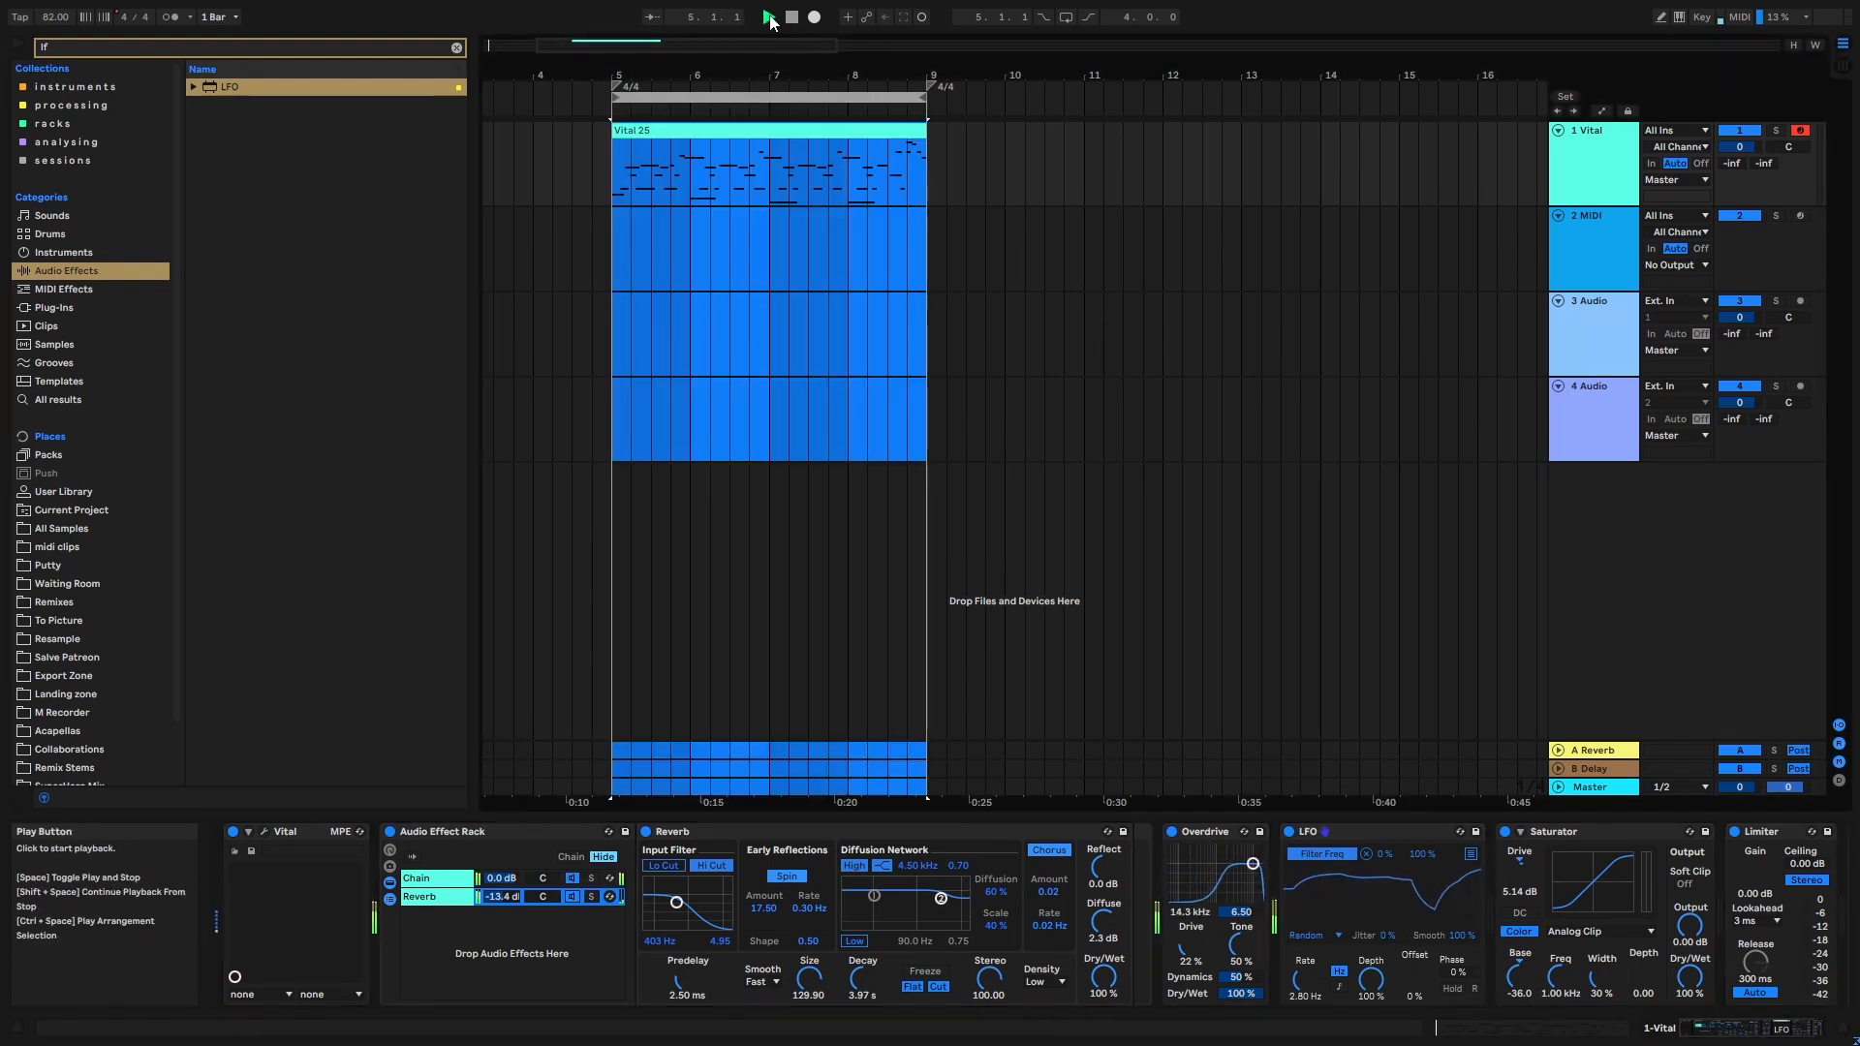
{"action": "left_click_drag", "start_coordinate": [741, 76], "coordinate": [765, 107]}
{"action": "key", "text": "space"}
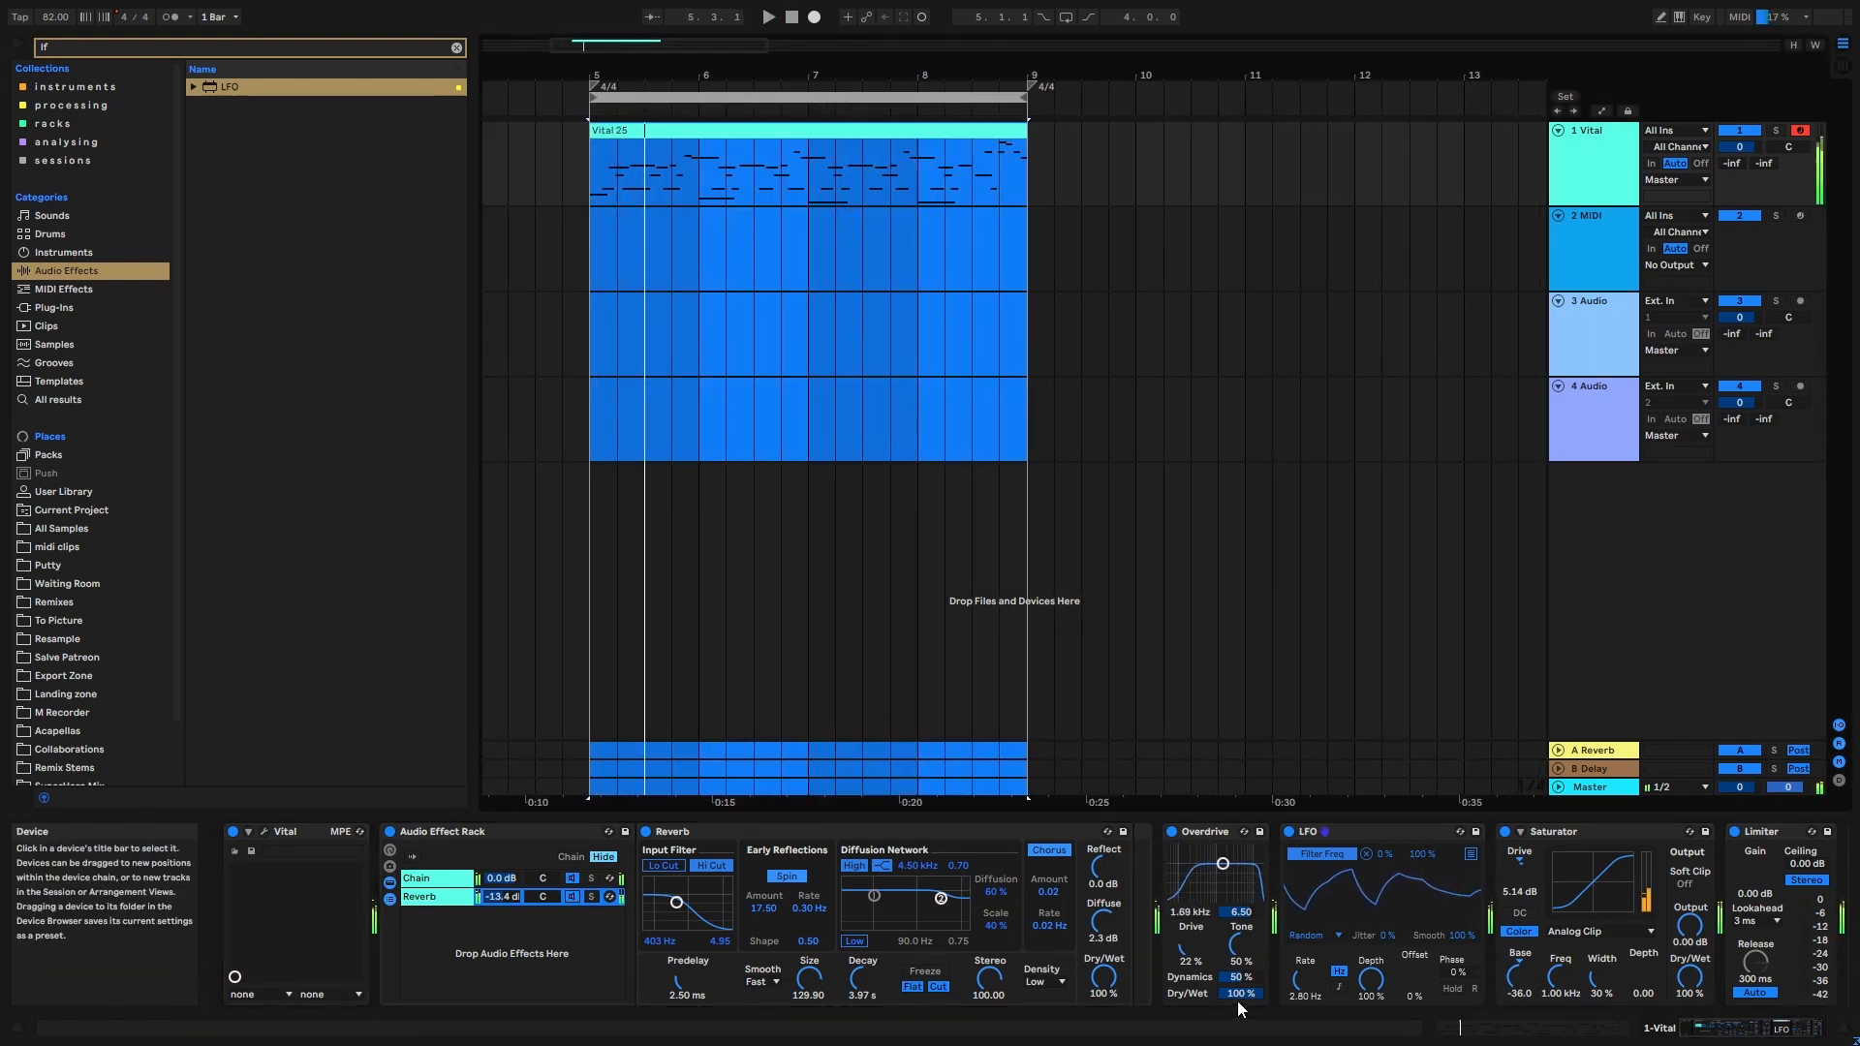
Refine the Overdrive to 20% drive, 100% tone, 2.82 bandwidth and 18% dry/wet.
{"action": "left_click_drag", "start_coordinate": [1238, 995], "coordinate": [1241, 887]}
{"action": "left_click_drag", "start_coordinate": [1190, 950], "coordinate": [1190, 964]}
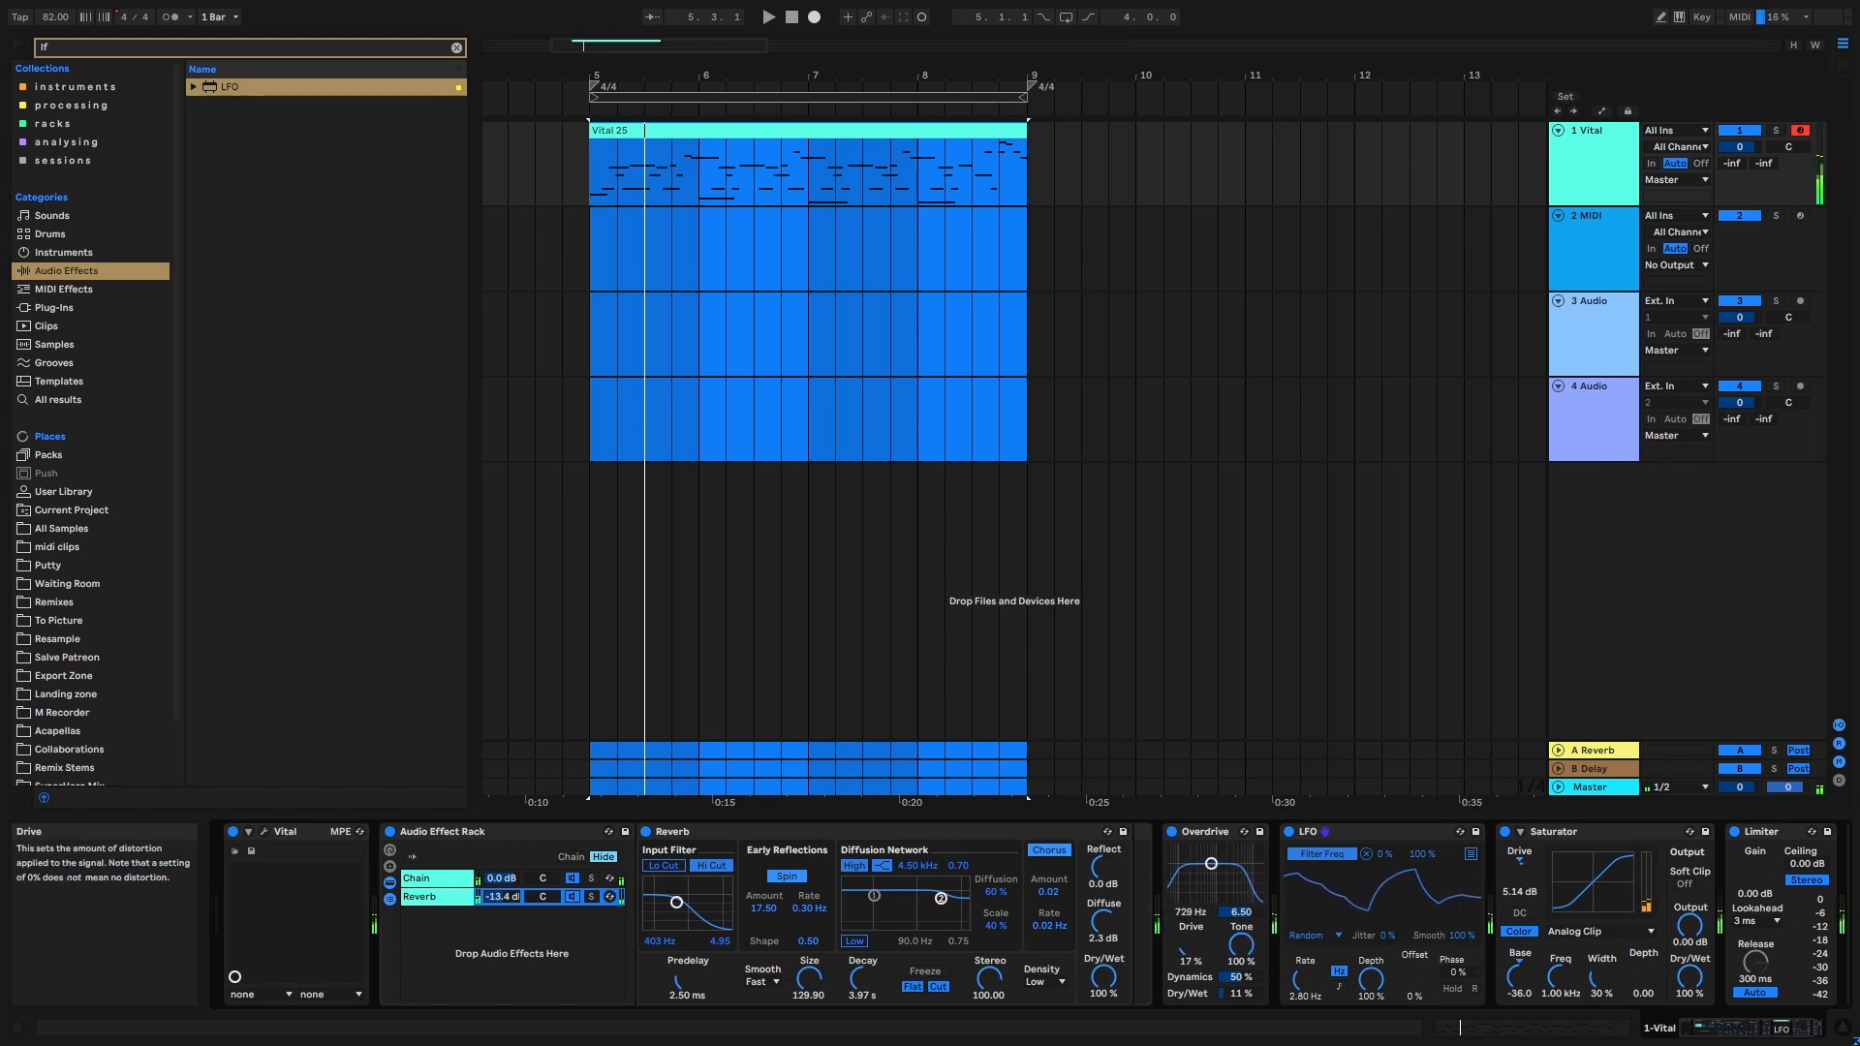
{"action": "left_click_drag", "start_coordinate": [1206, 863], "coordinate": [1182, 879]}
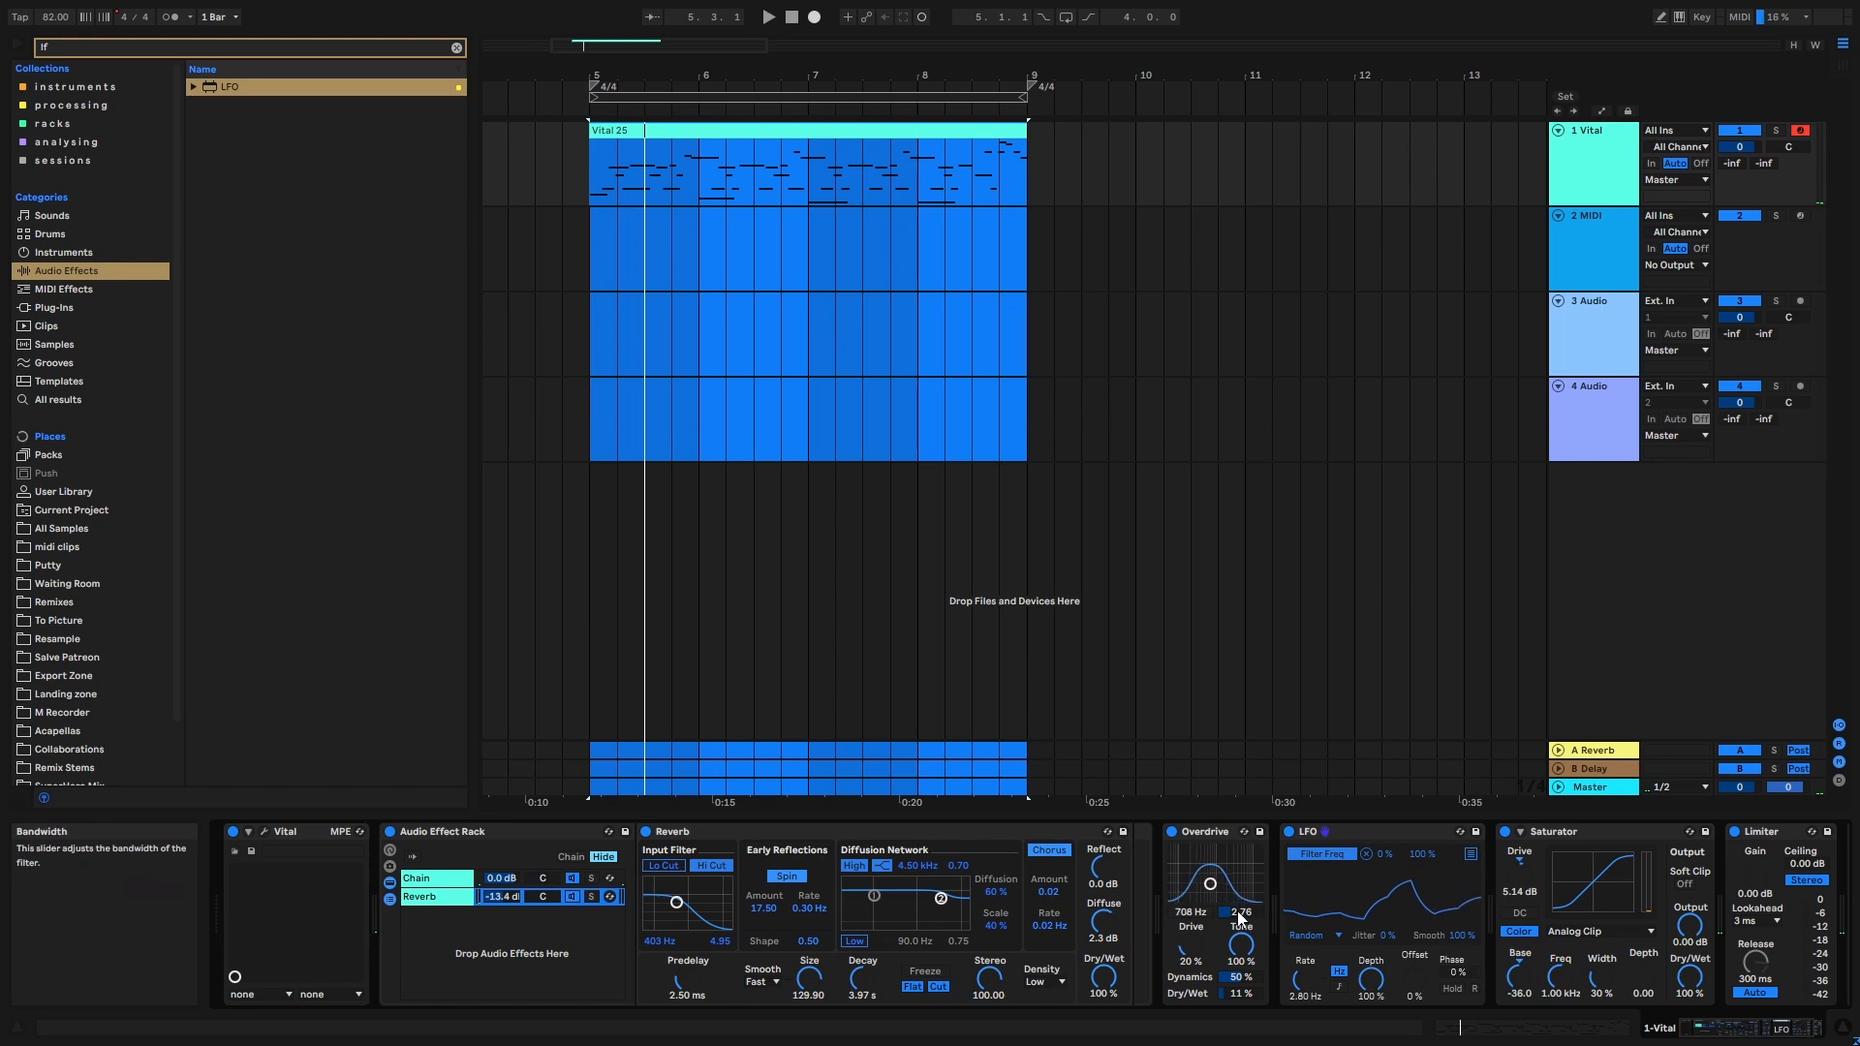
{"action": "left_click_drag", "start_coordinate": [1238, 993], "coordinate": [1238, 980]}
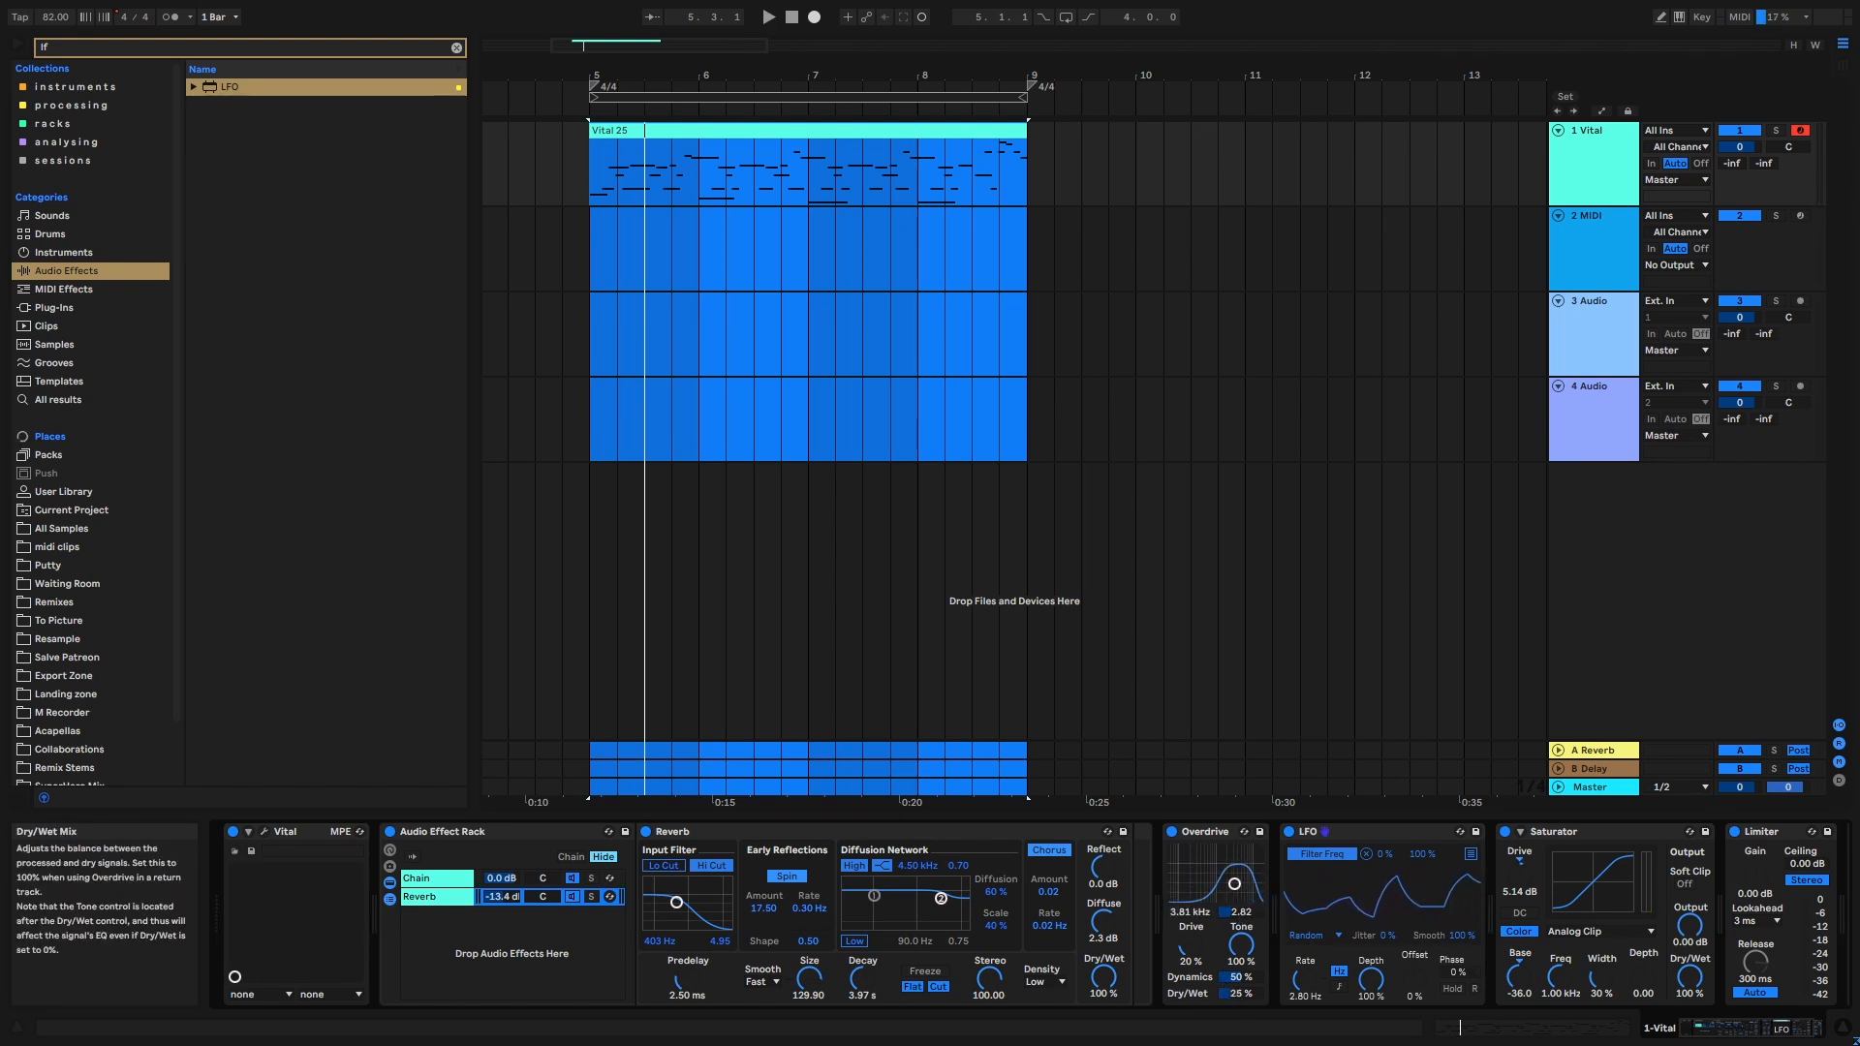
Play the loop, clear the browser search and lower the Saturator's output to -3.14 dB.
{"action": "key", "text": "space"}
{"action": "left_click", "coordinate": [805, 98]}
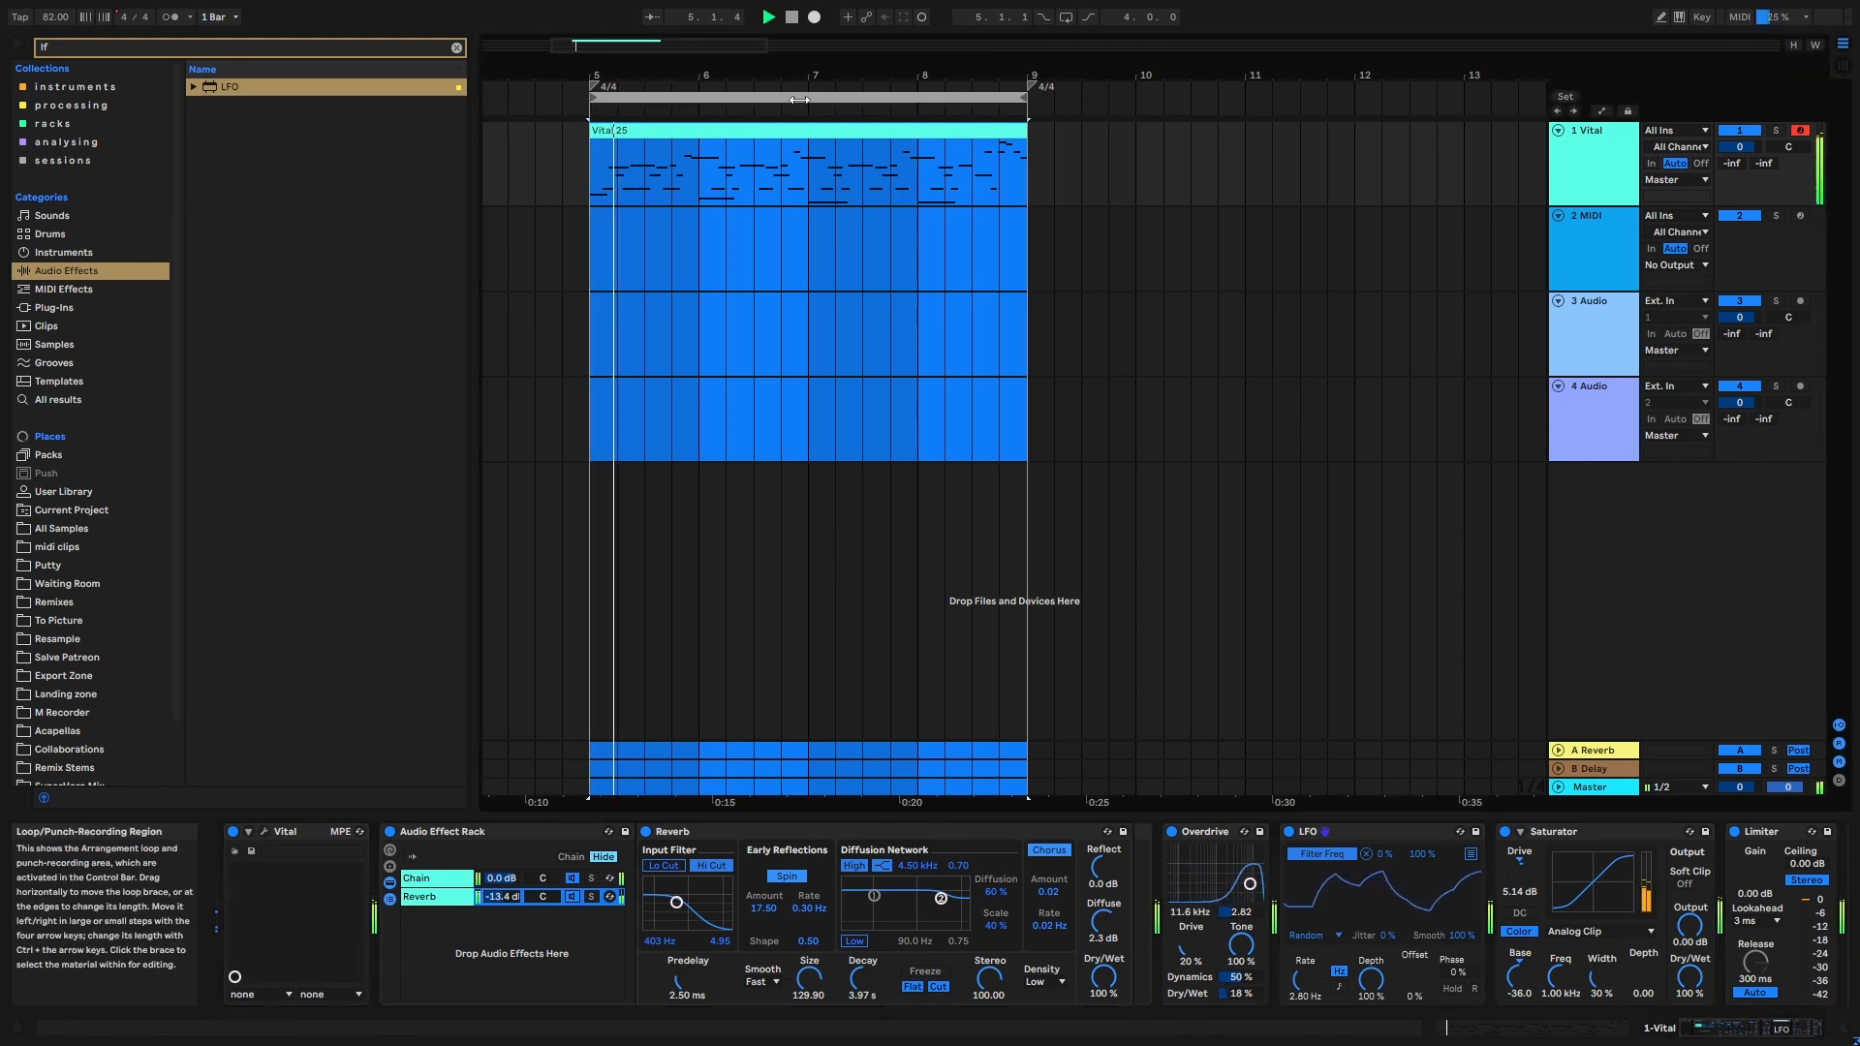
{"action": "left_click_drag", "start_coordinate": [801, 77], "coordinate": [823, 73]}
{"action": "left_click", "coordinate": [456, 47]}
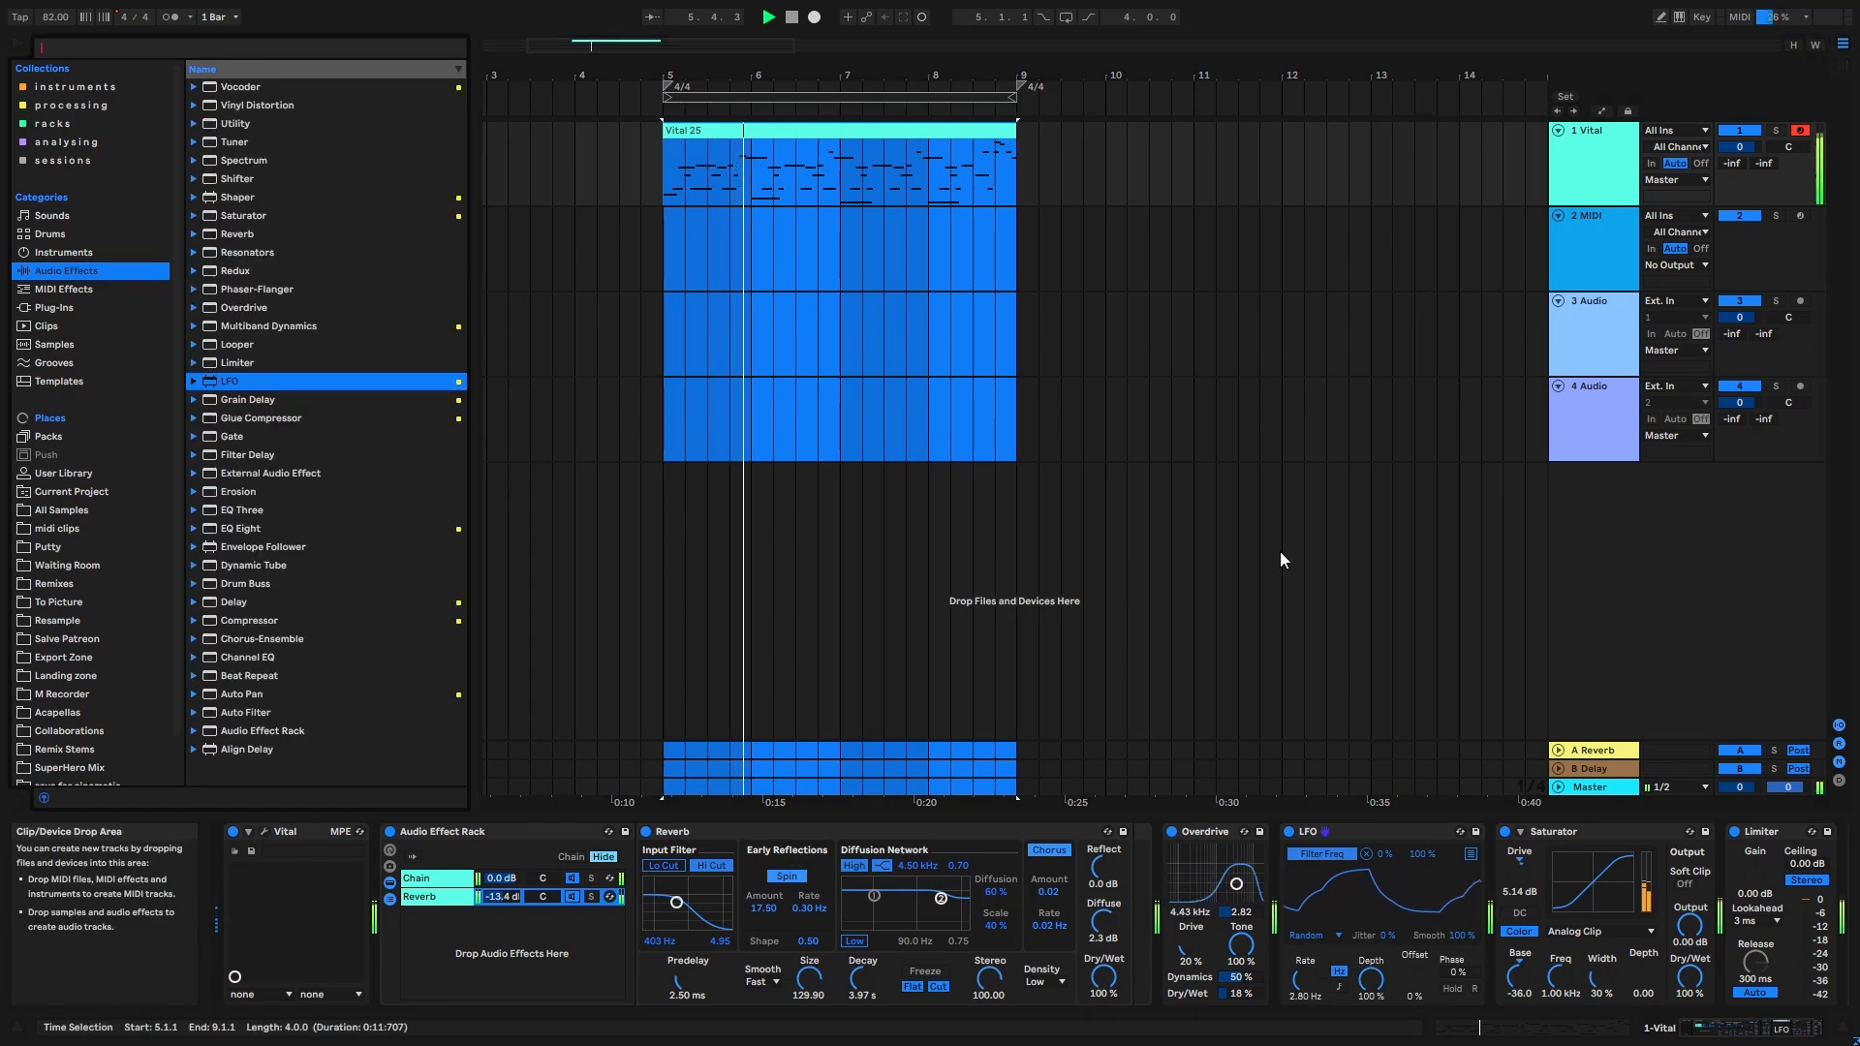
{"action": "left_click", "coordinate": [1780, 1029]}
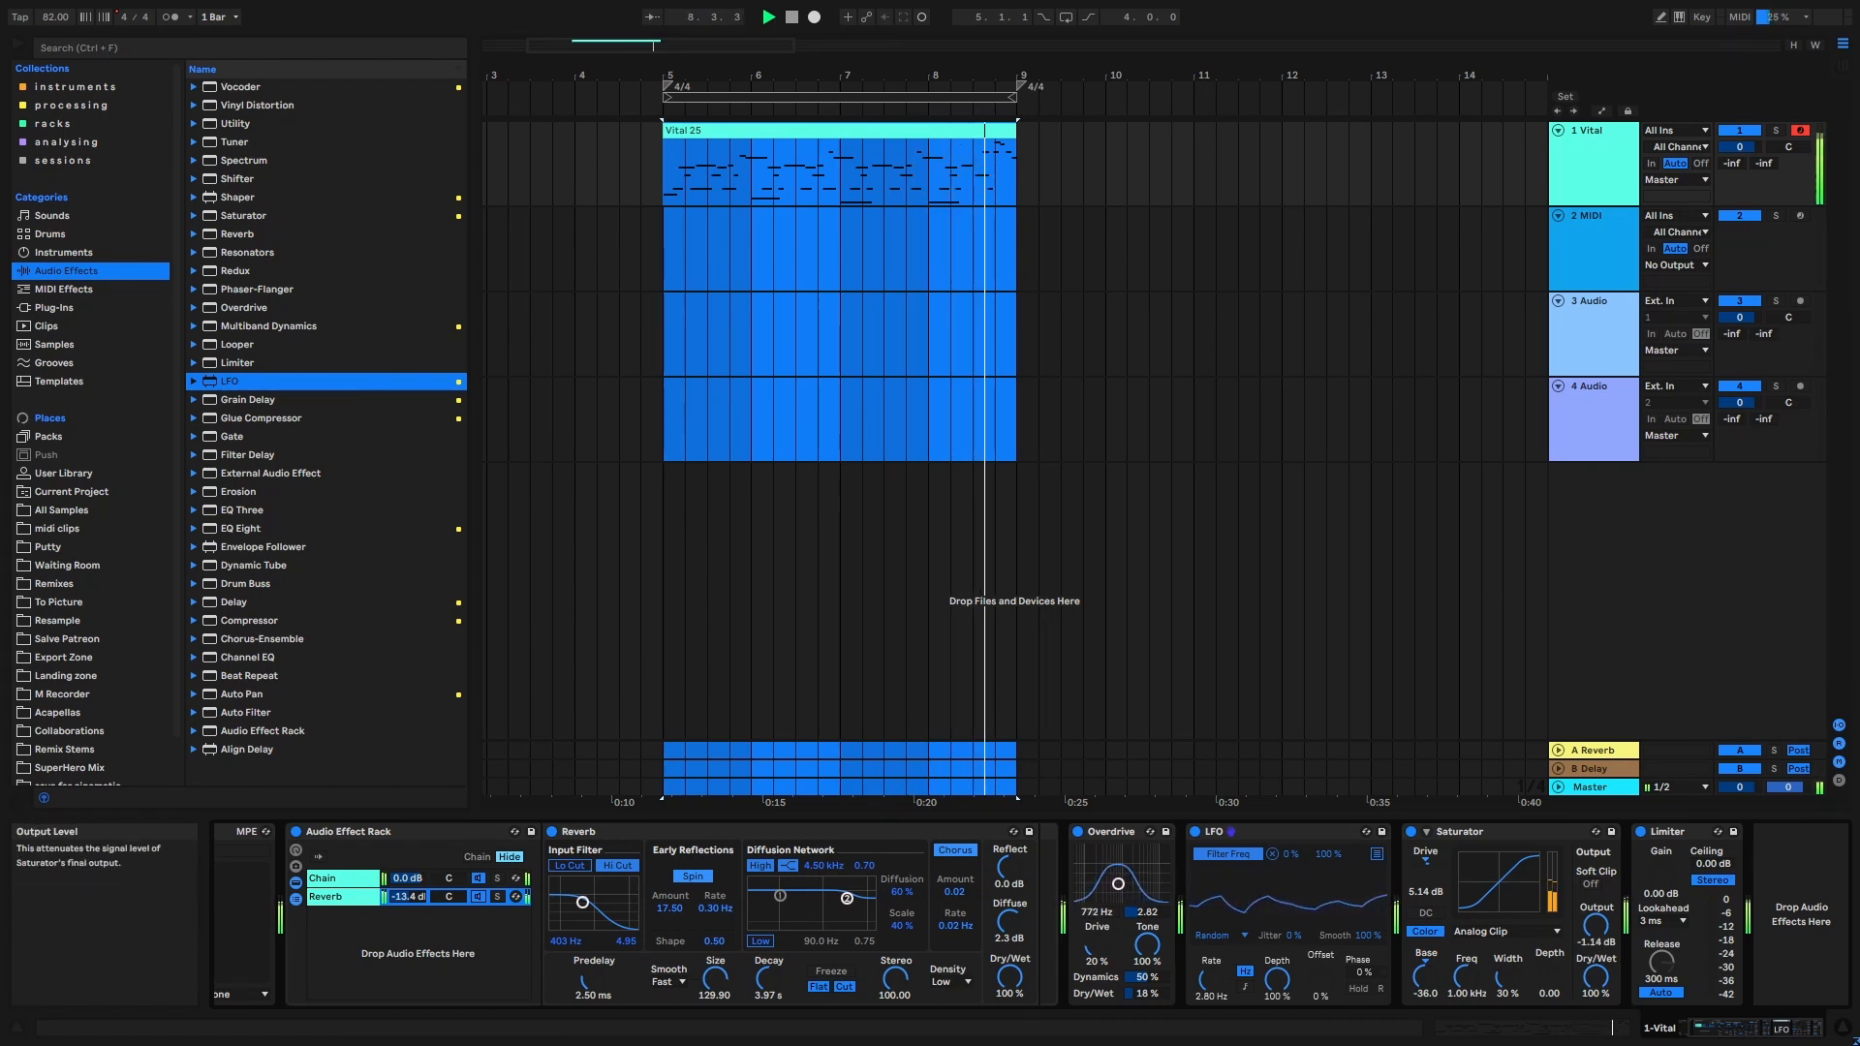
{"action": "left_click_drag", "start_coordinate": [1596, 926], "coordinate": [1595, 945]}
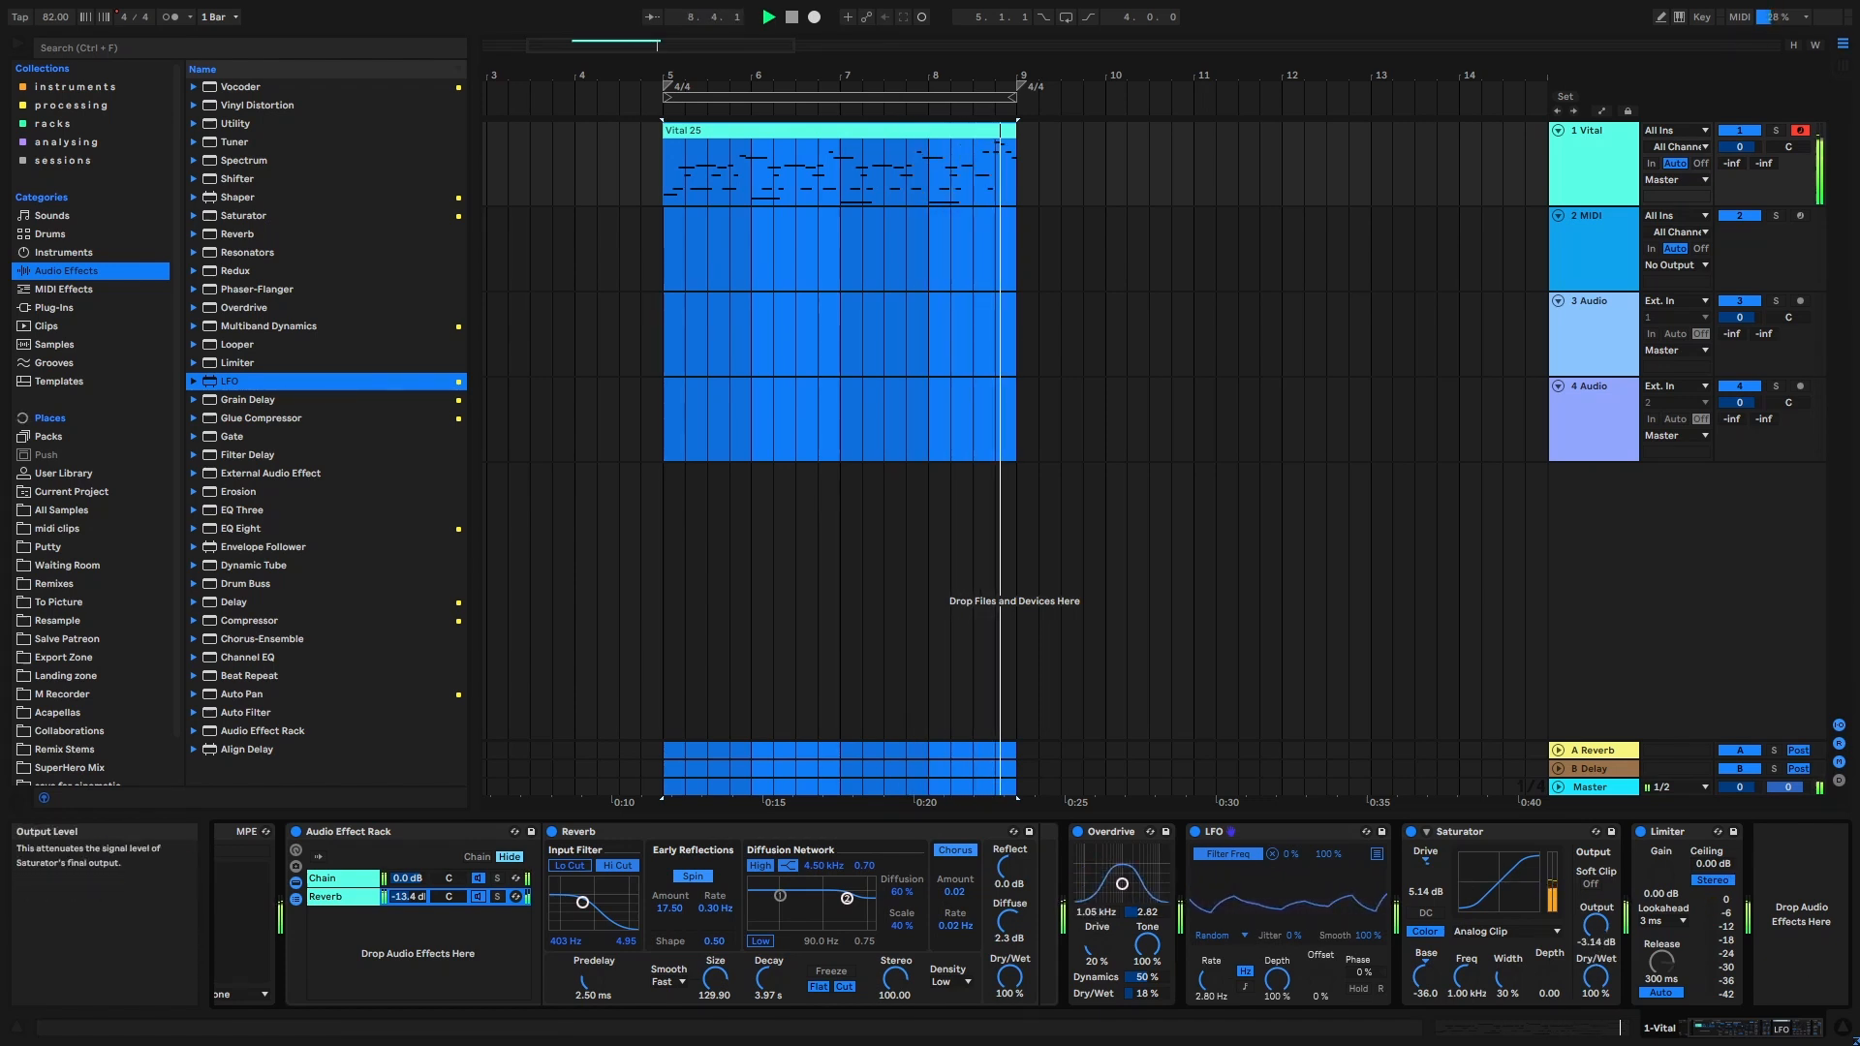
Set the 3 Audio track's input to Resampling, arm it and record the loop from bar 5 to bar 9.
{"action": "left_click", "coordinate": [1666, 301]}
{"action": "left_click", "coordinate": [1672, 347]}
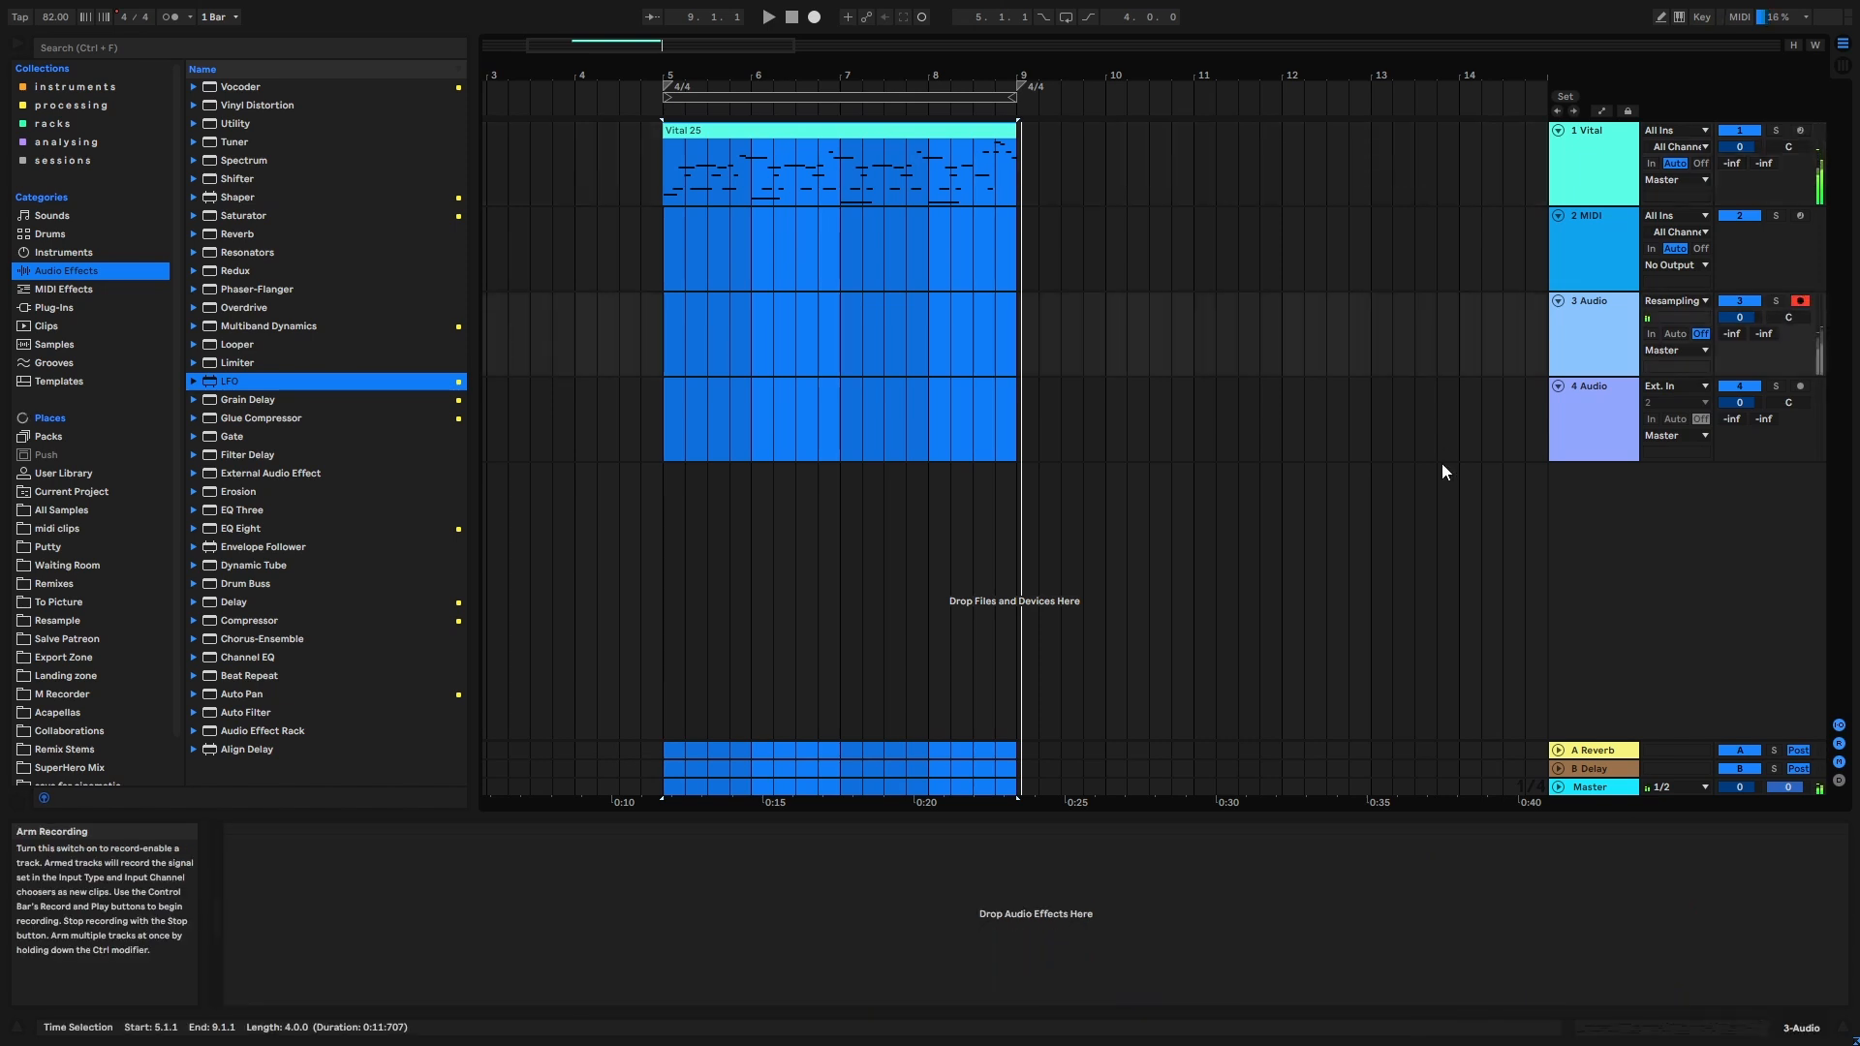
{"action": "left_click", "coordinate": [864, 223]}
{"action": "left_click", "coordinate": [851, 96]}
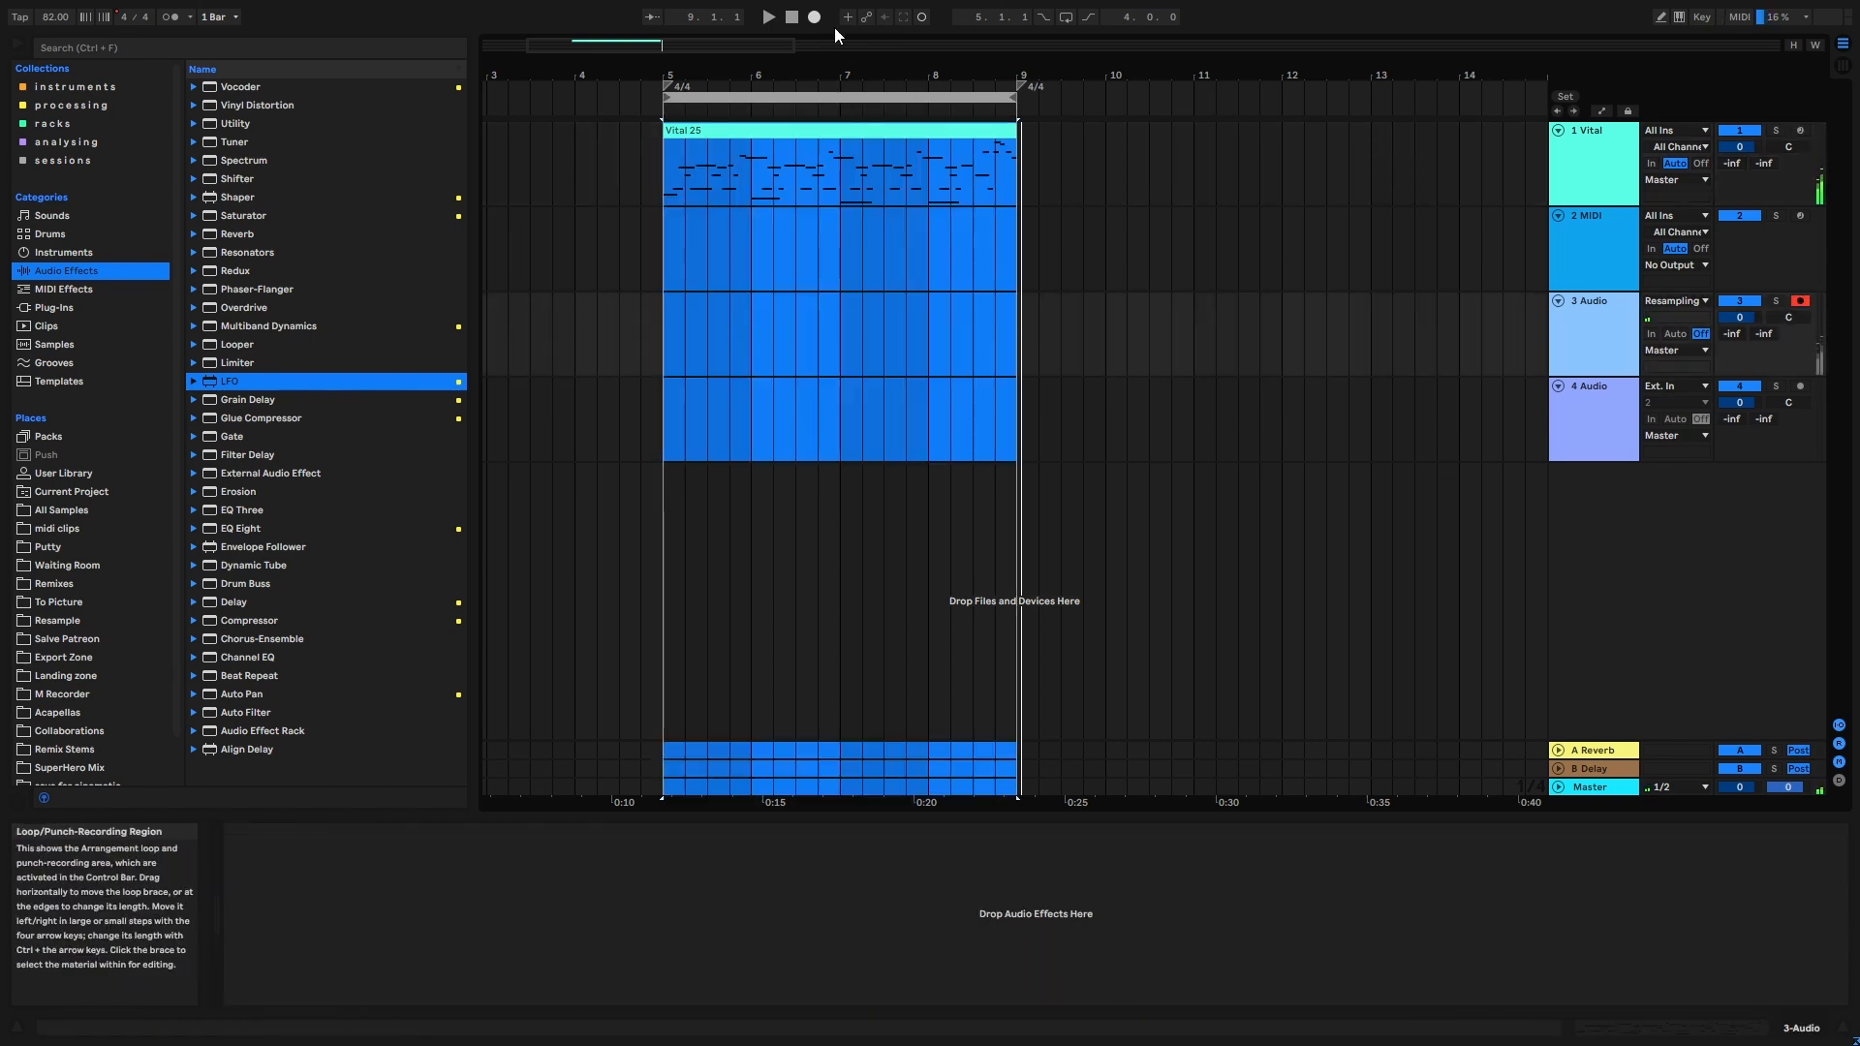
{"action": "left_click", "coordinate": [820, 17]}
{"action": "left_click_drag", "start_coordinate": [817, 70], "coordinate": [915, 71]}
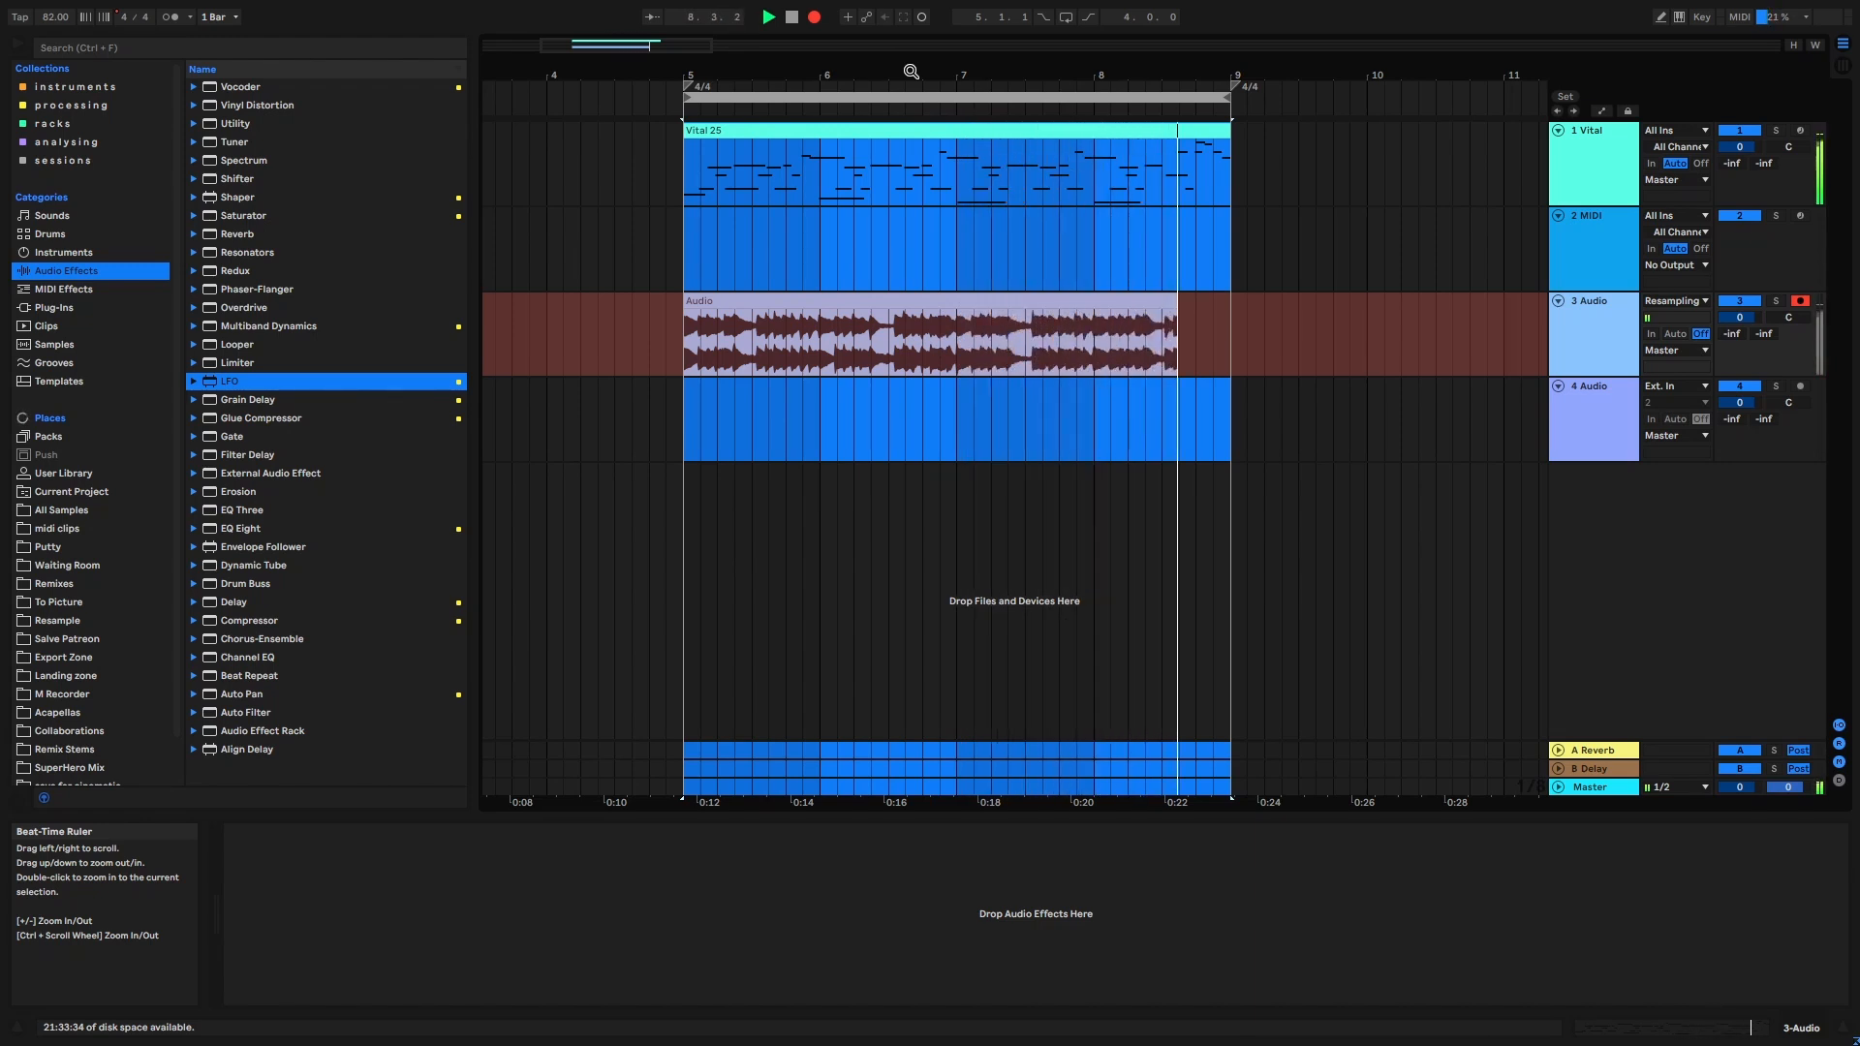
{"action": "key", "text": "space"}
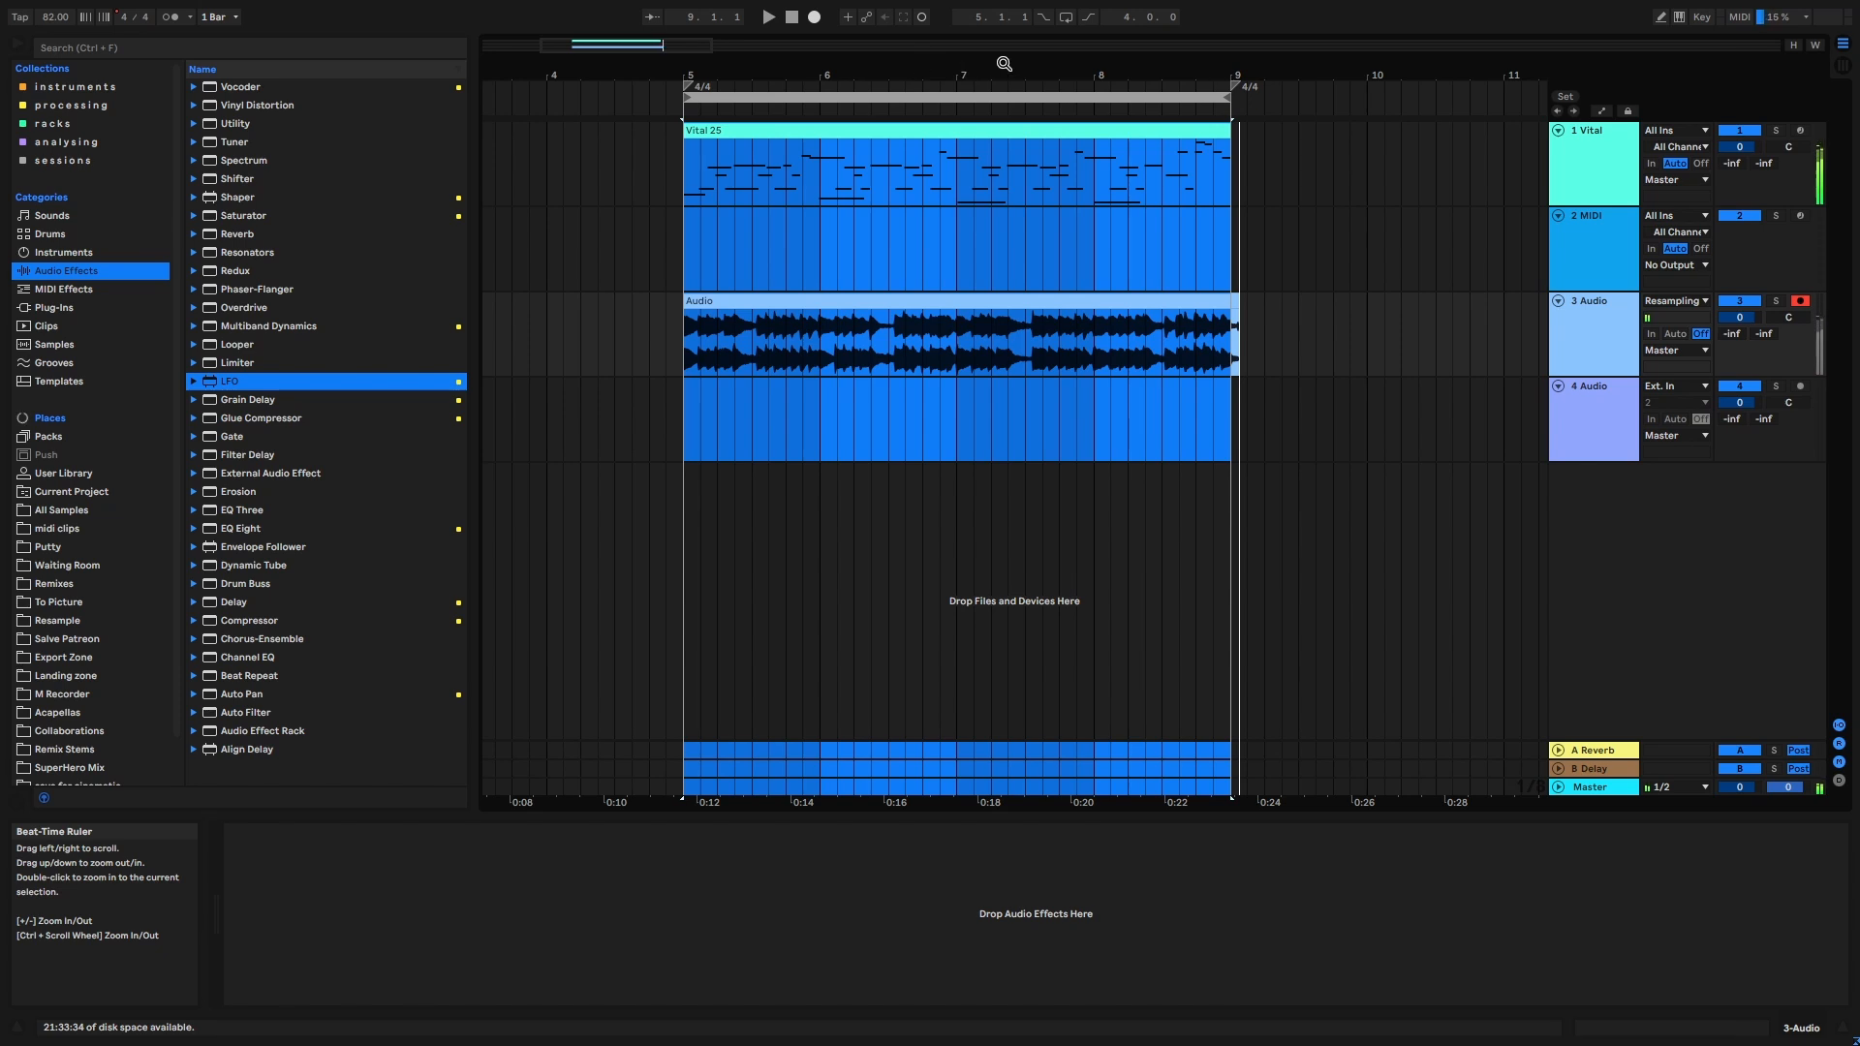
Deactivate the Vital track and select the recorded clip on the 3 Audio track.
{"action": "left_click", "coordinate": [1589, 145]}
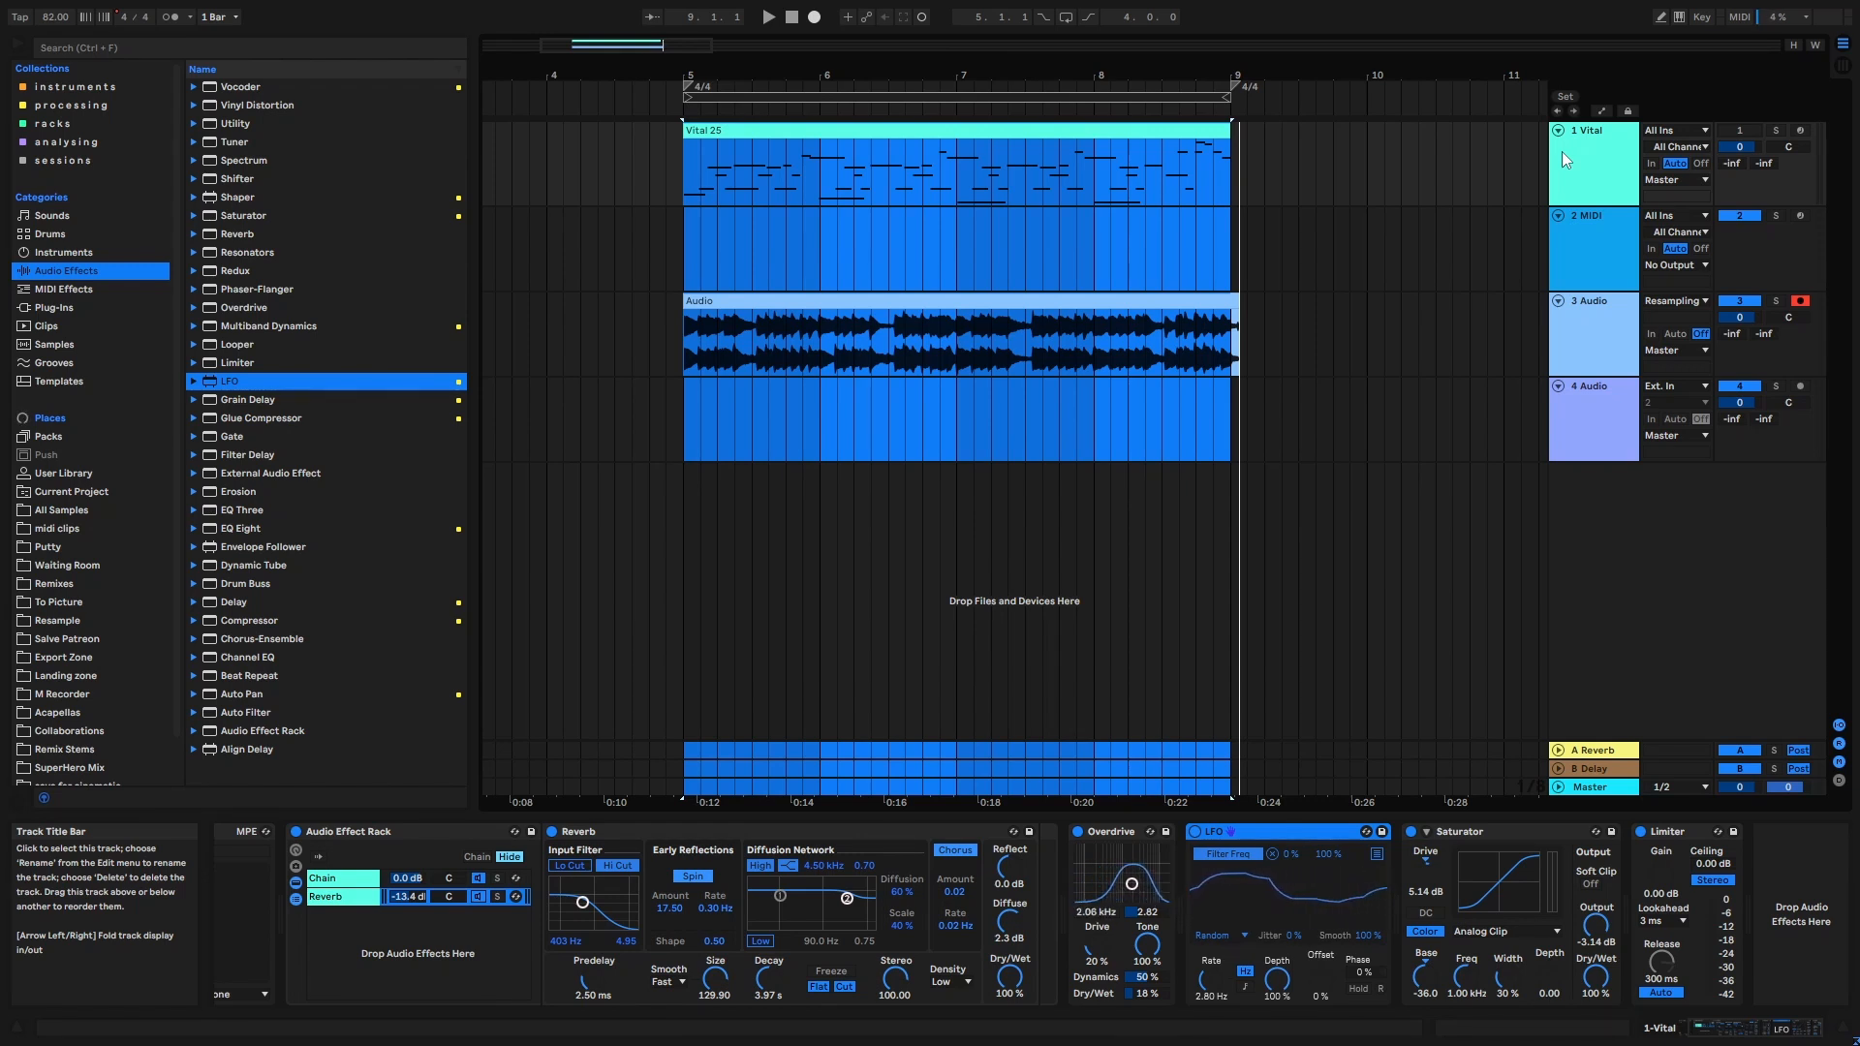
{"action": "left_click", "coordinate": [790, 331]}
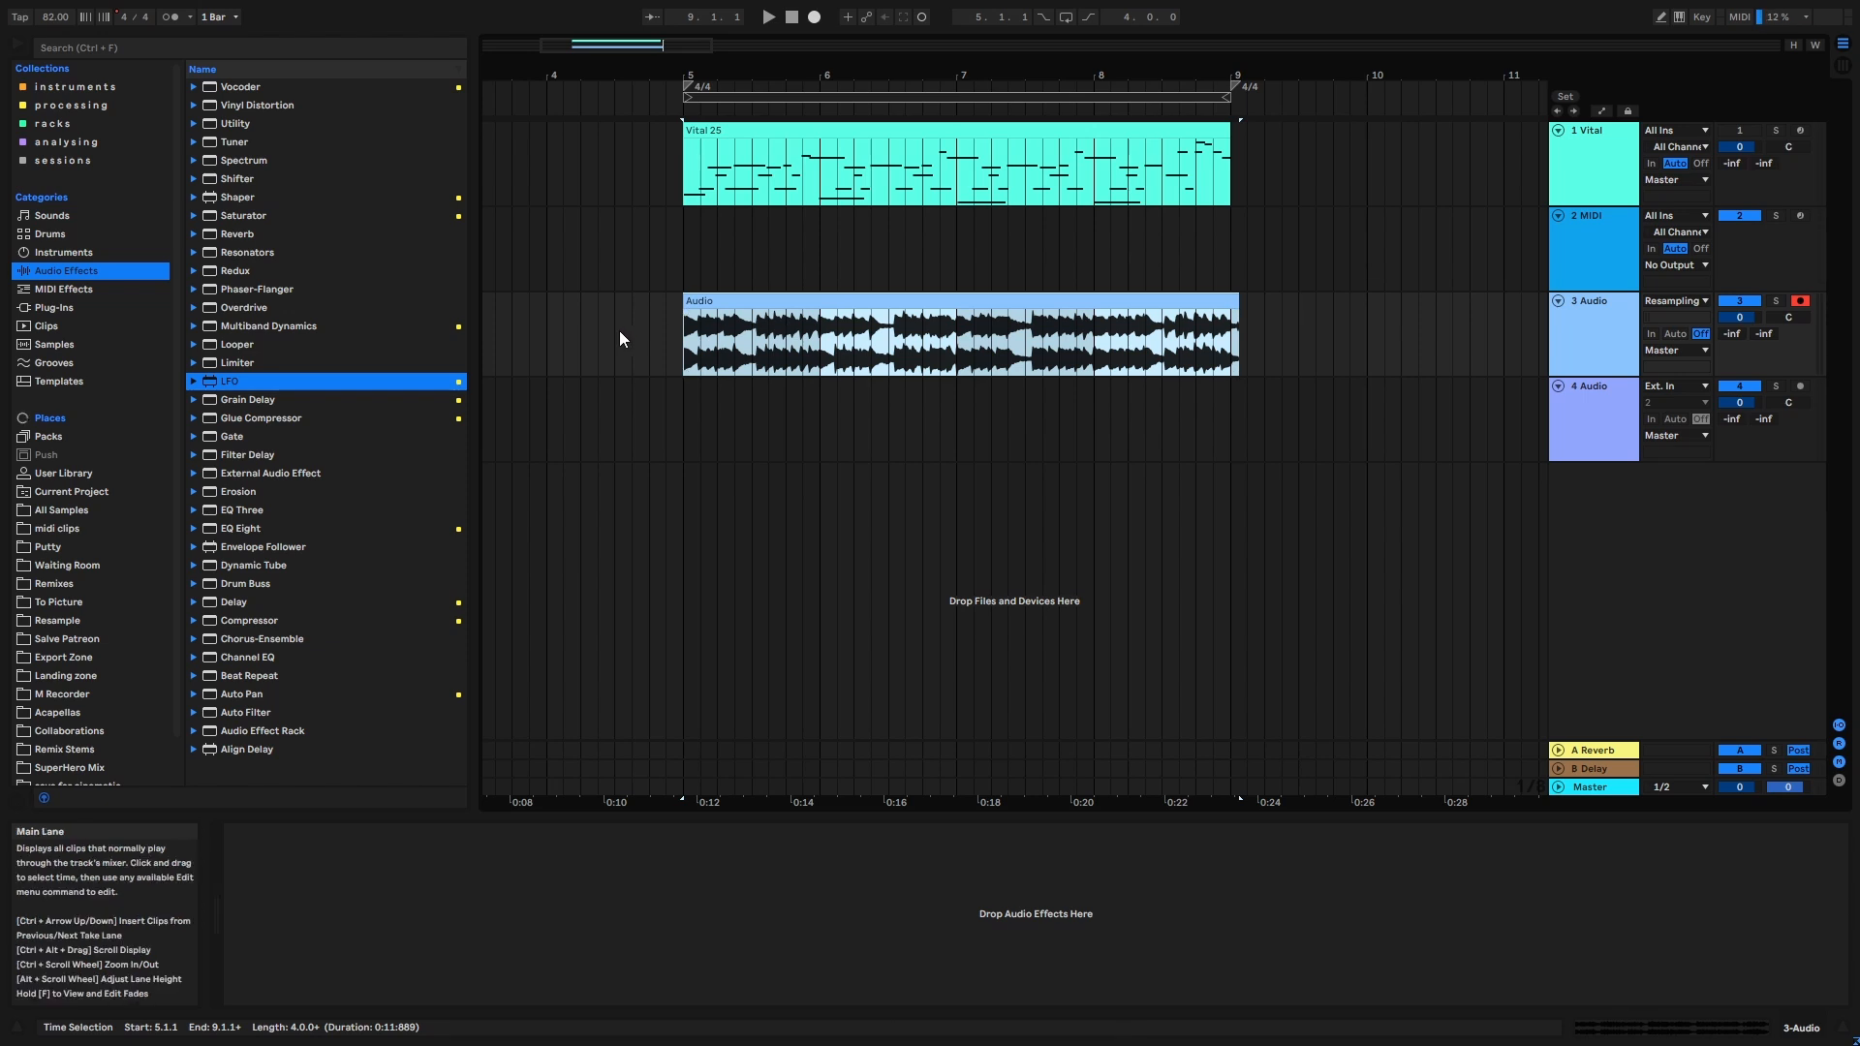
{"action": "left_click", "coordinate": [1282, 334]}
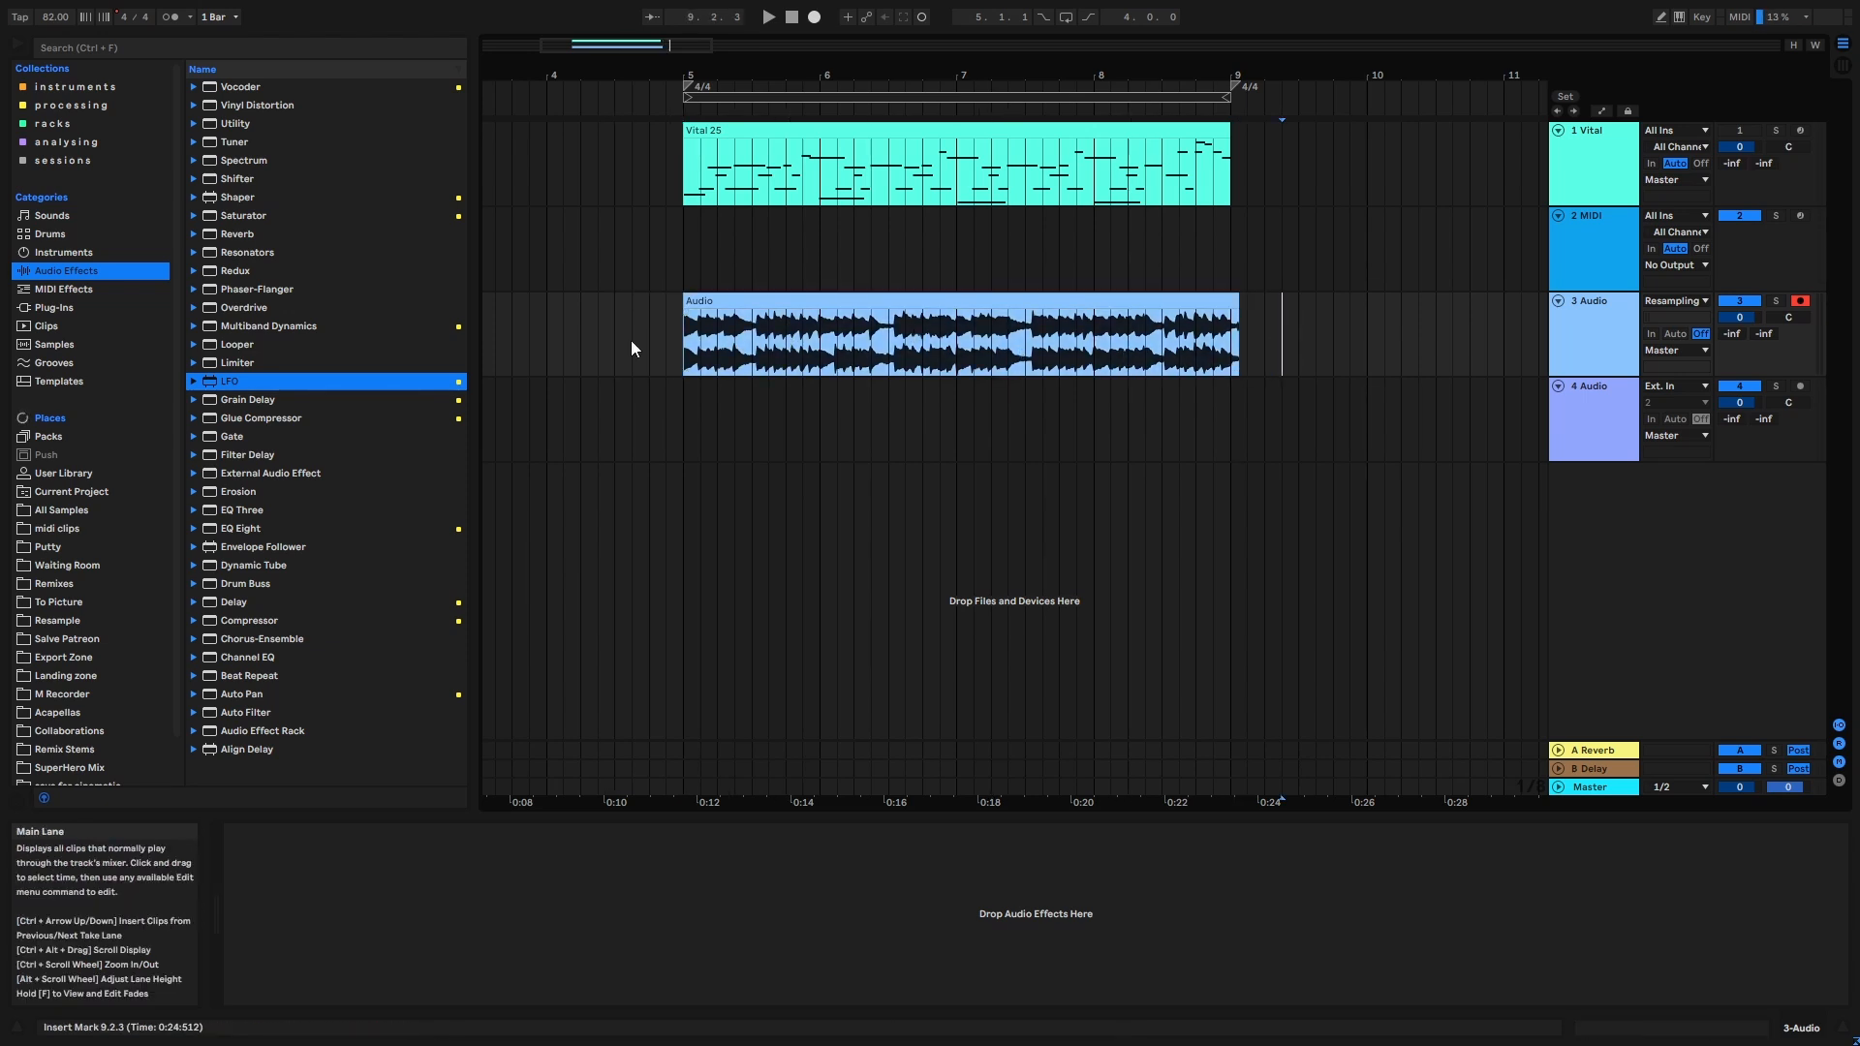
{"action": "left_click_drag", "start_coordinate": [630, 345], "coordinate": [1392, 339]}
{"action": "left_click", "coordinate": [1395, 344]}
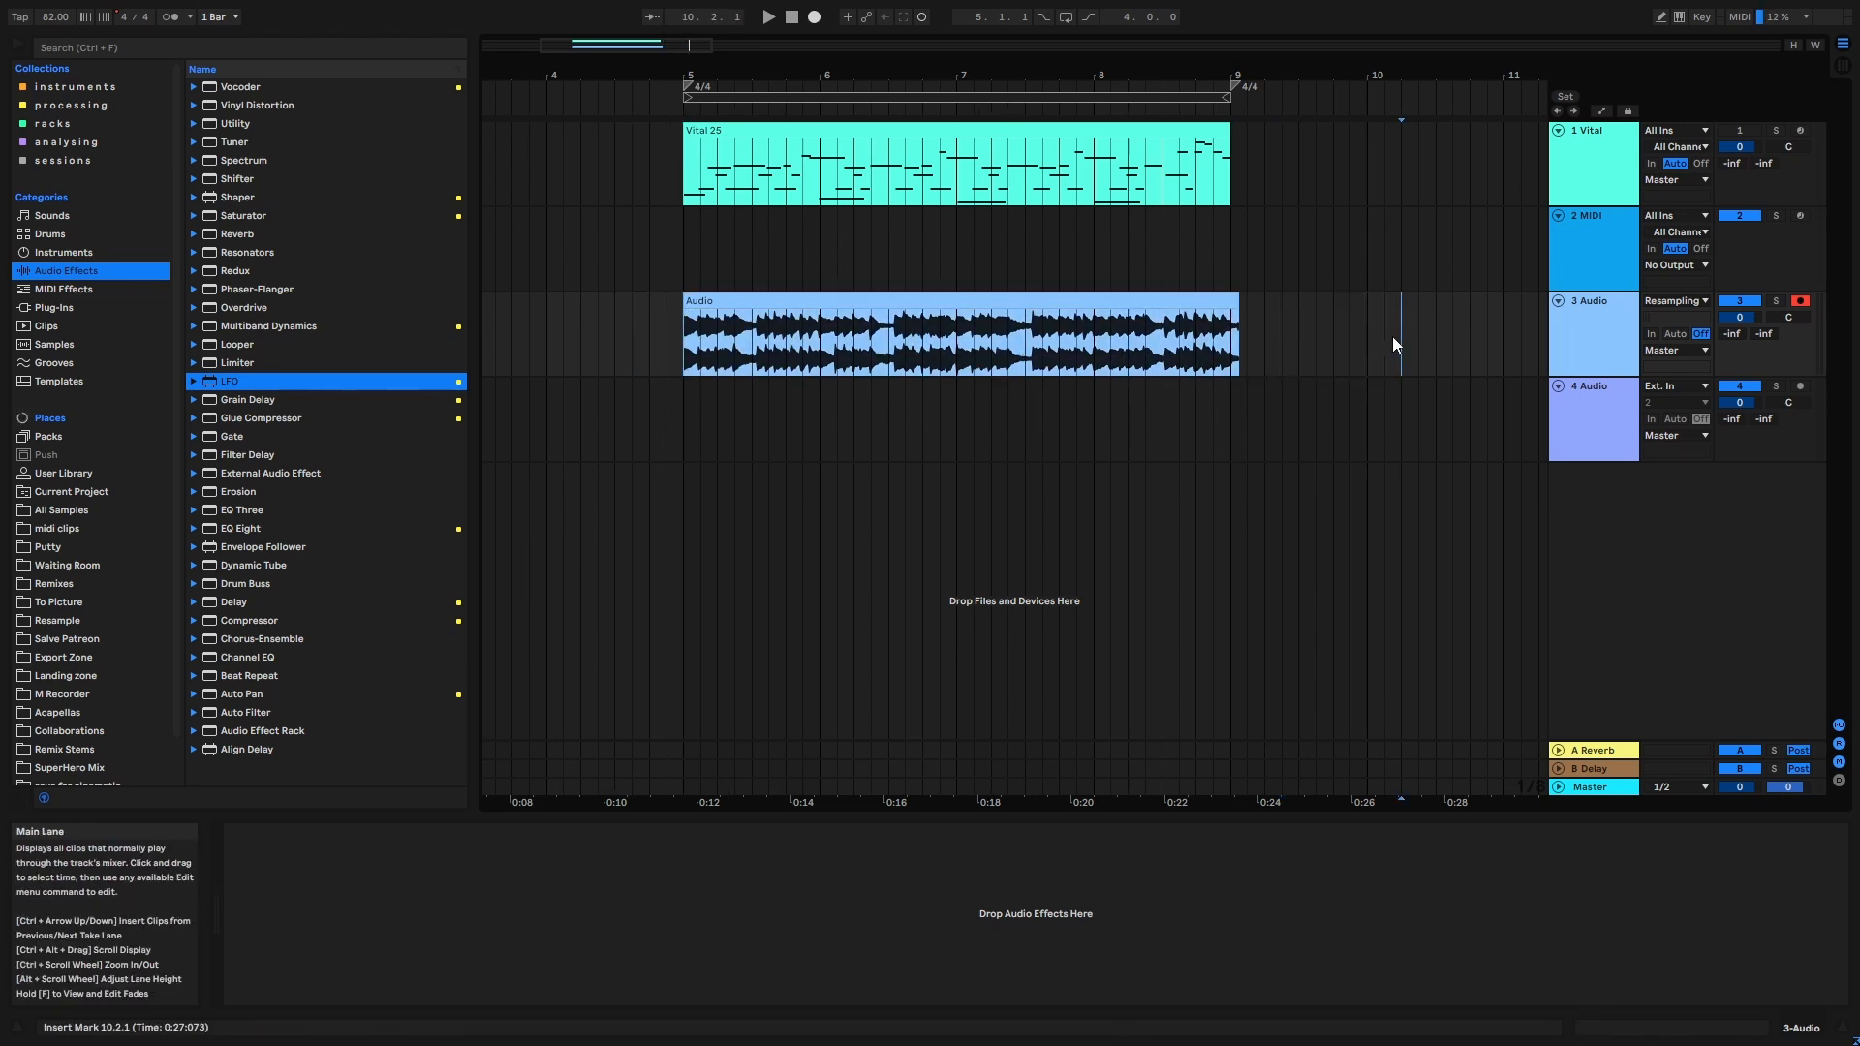